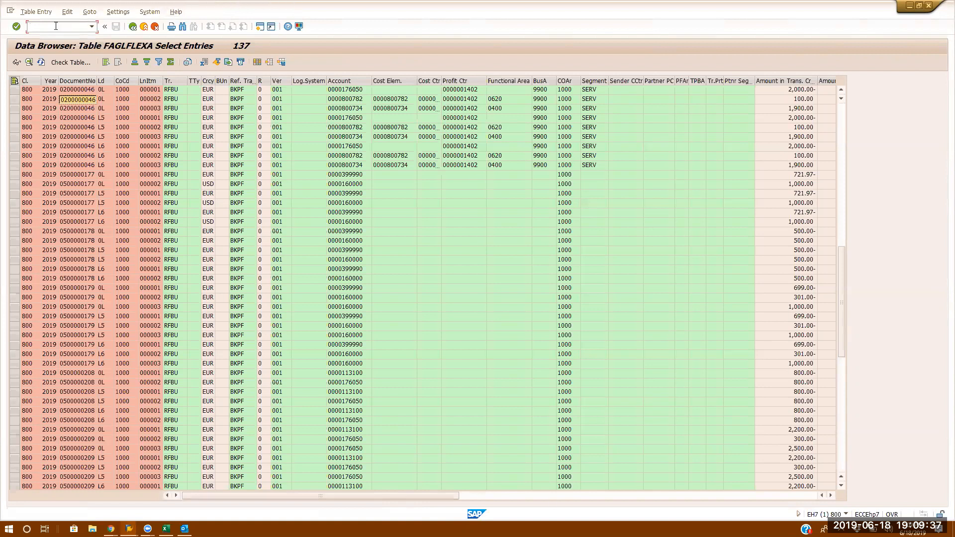
Open the document display transaction FB03 in a new session
{"action": "type", "text": "/ofb03"}
{"action": "key", "text": "Return"}
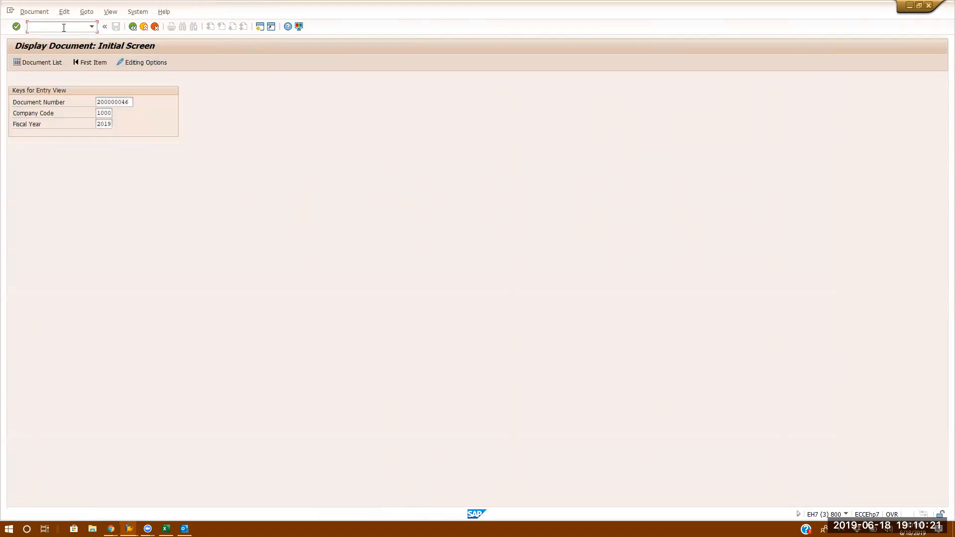
Open transaction SM30 in a new session and display the entries of view V_TBE02, returning to the initial screen
{"action": "type", "text": "/osm3"}
{"action": "key", "text": "Return"}
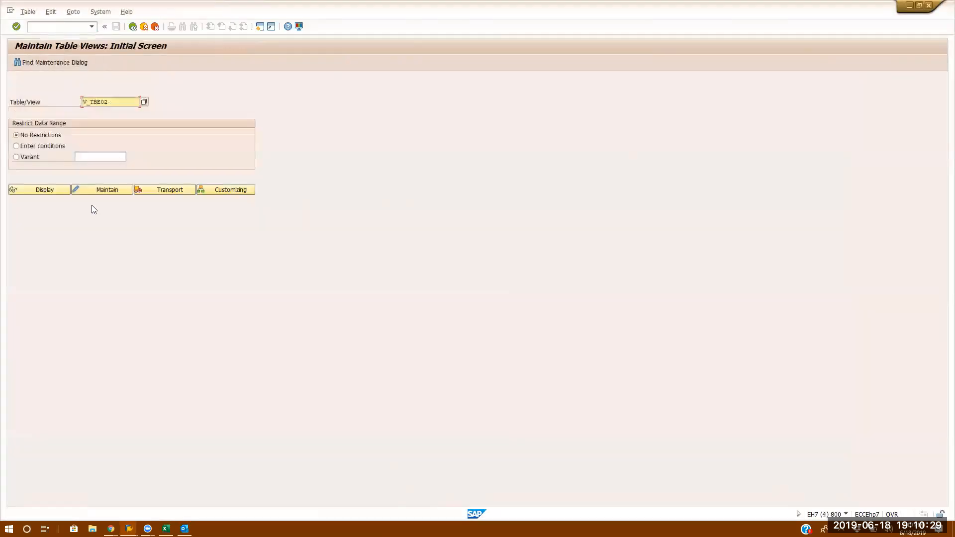
{"action": "left_click", "coordinate": [46, 192]}
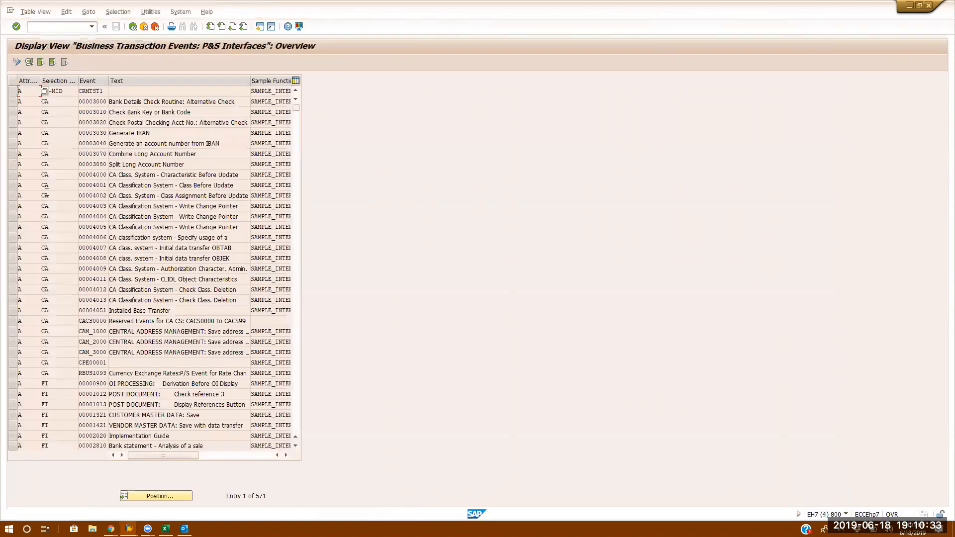
{"action": "left_click", "coordinate": [133, 28]}
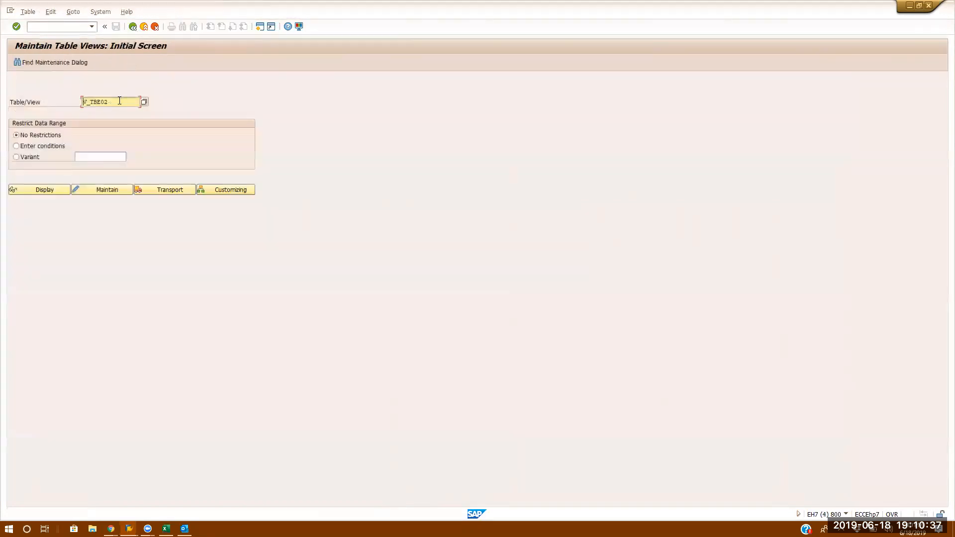
Open table SSM_CUST for maintenance in SM30, returning to the initial screen
{"action": "left_click_drag", "start_coordinate": [119, 101], "coordinate": [3, 112]}
{"action": "key", "text": "BackSpace"}
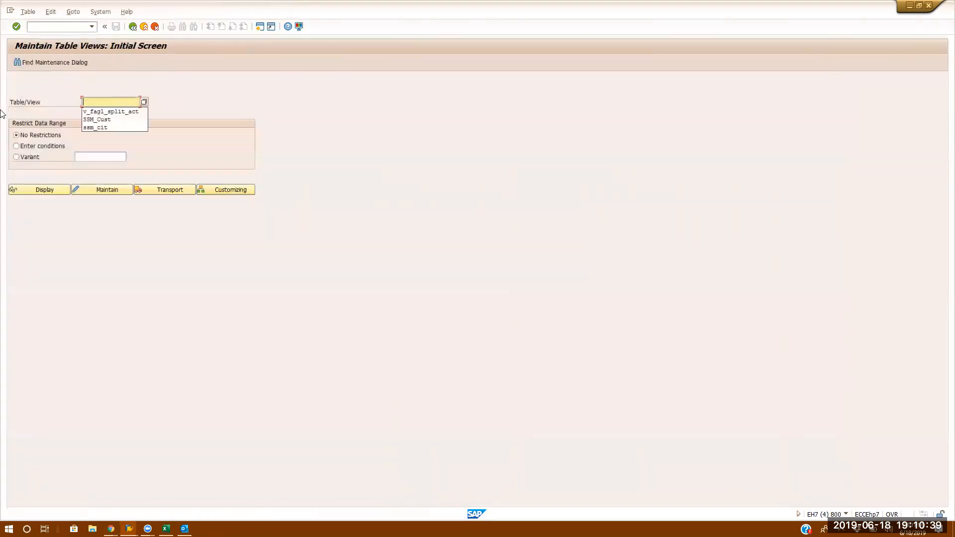
{"action": "left_click", "coordinate": [92, 120]}
{"action": "left_click", "coordinate": [93, 190]}
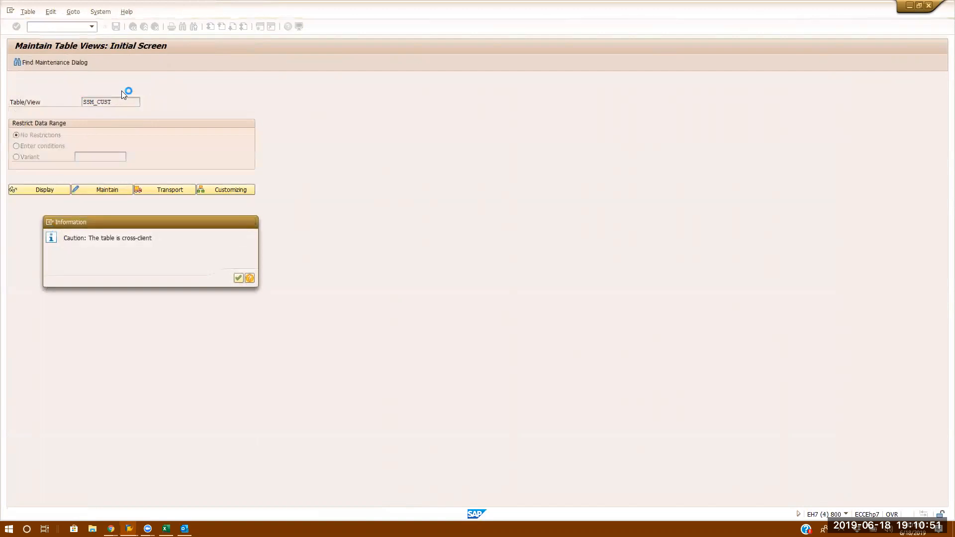
{"action": "left_click", "coordinate": [133, 27]}
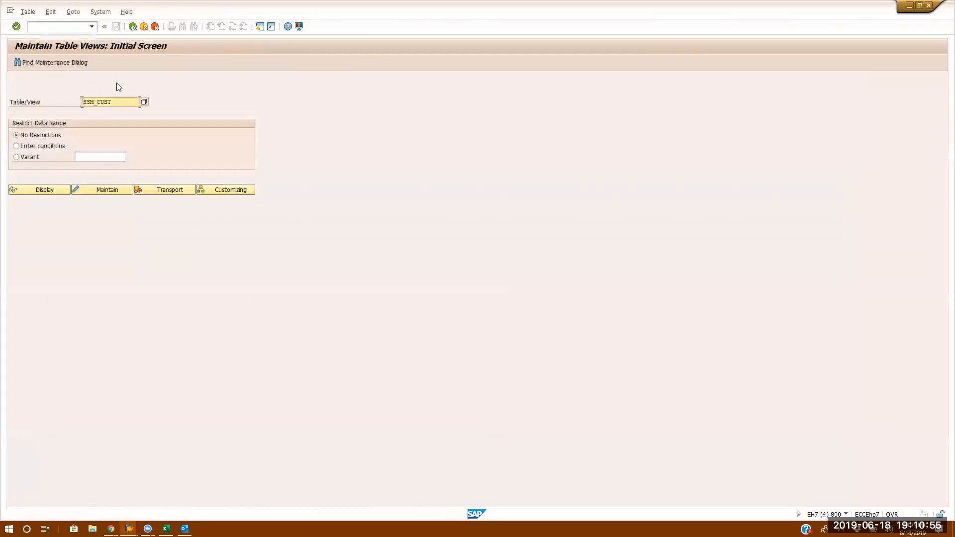
Open view v_fagl_split_act for maintenance to see the document splitter deactivation per company code
{"action": "left_click_drag", "start_coordinate": [117, 101], "coordinate": [1, 85]}
{"action": "key", "text": "BackSpace"}
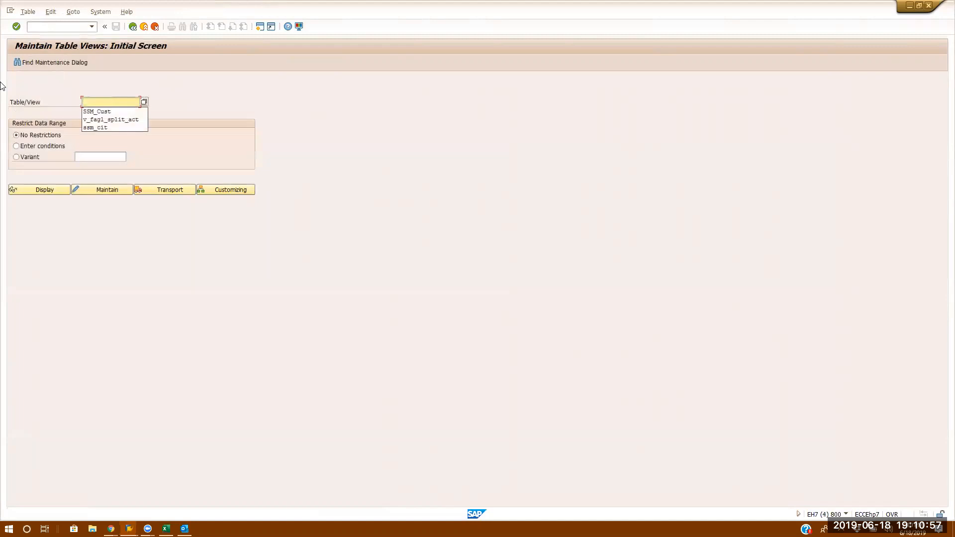
{"action": "left_click", "coordinate": [100, 119]}
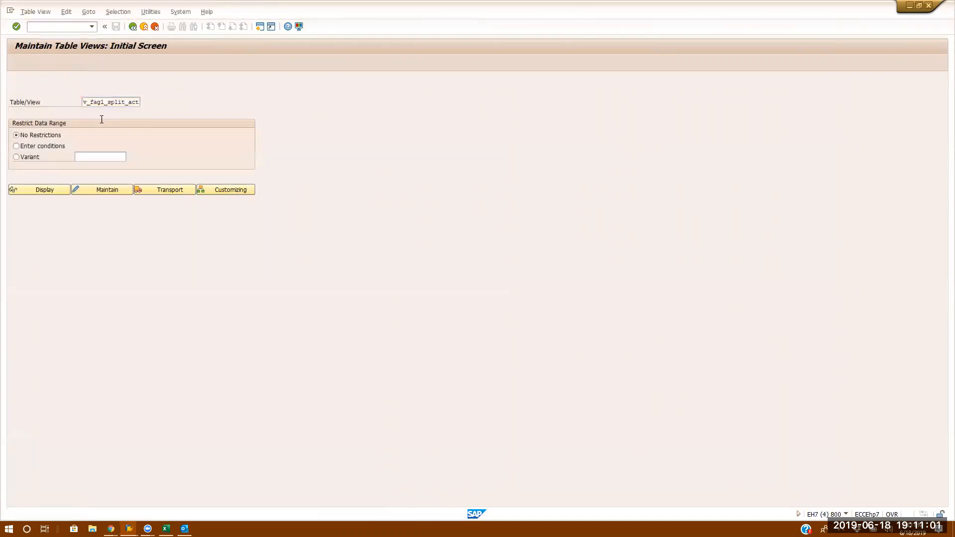
{"action": "key", "text": "F6"}
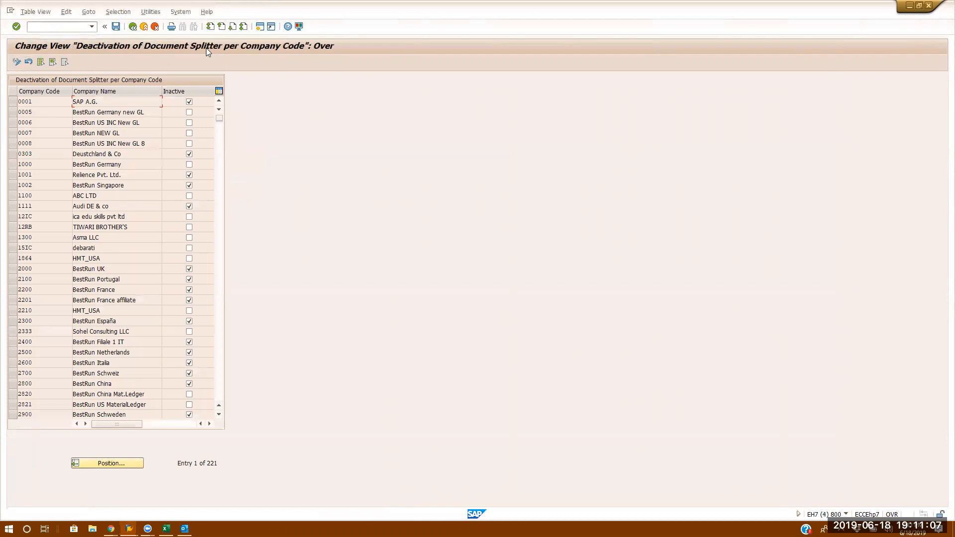
Open the SAP Customizing Implementation Guide through SPRO in a new session and expand Financial Accounting and Financial Accounting (New)
{"action": "left_click", "coordinate": [51, 29]}
{"action": "type", "text": "/ospro"}
{"action": "key", "text": "Return"}
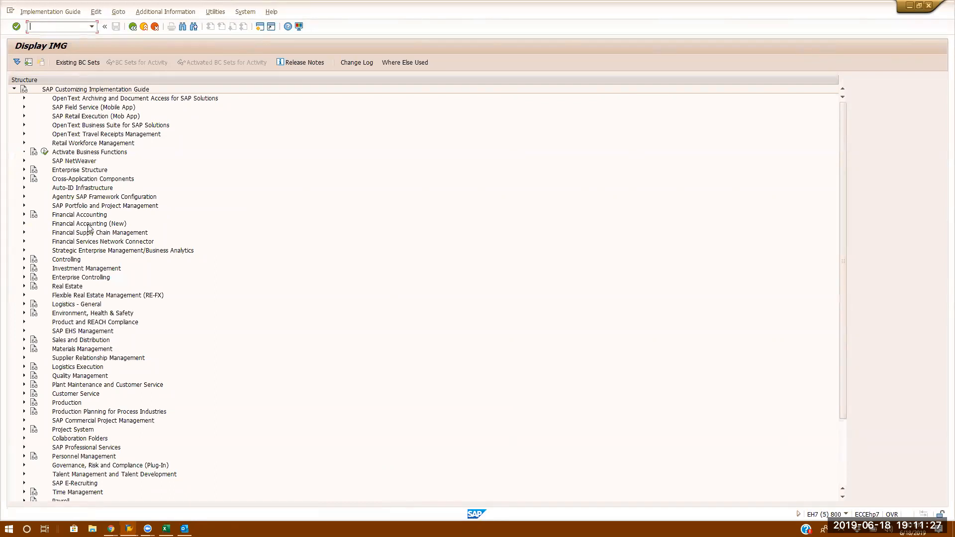
{"action": "left_click", "coordinate": [24, 224]}
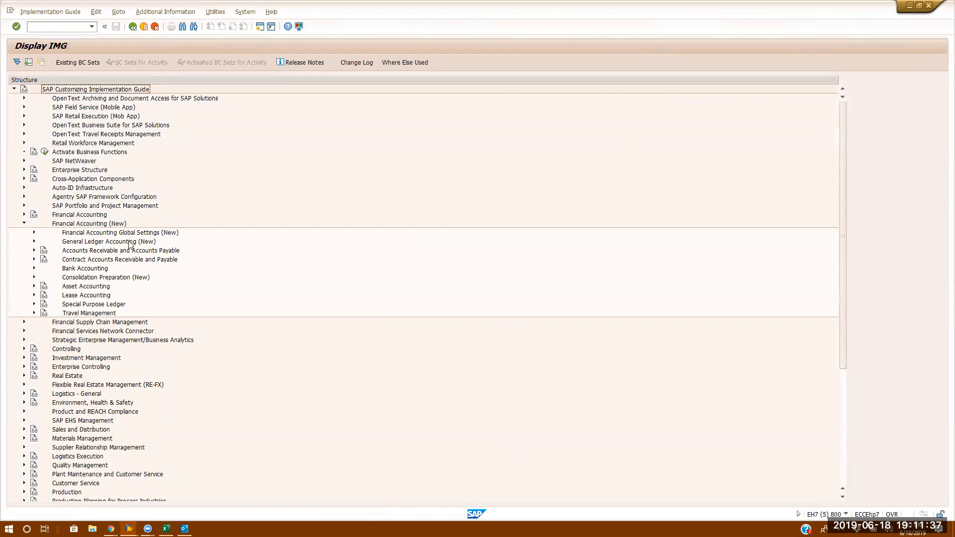
{"action": "left_click", "coordinate": [24, 215]}
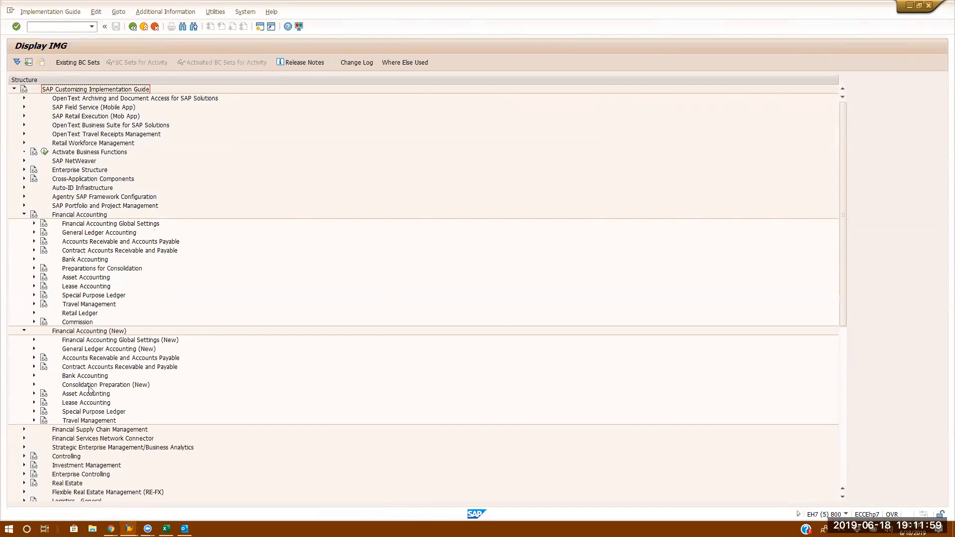
Under Financial Accounting Global Settings (New), expand the Global Parameters for Company Code and Ledgers nodes
{"action": "left_click", "coordinate": [35, 341]}
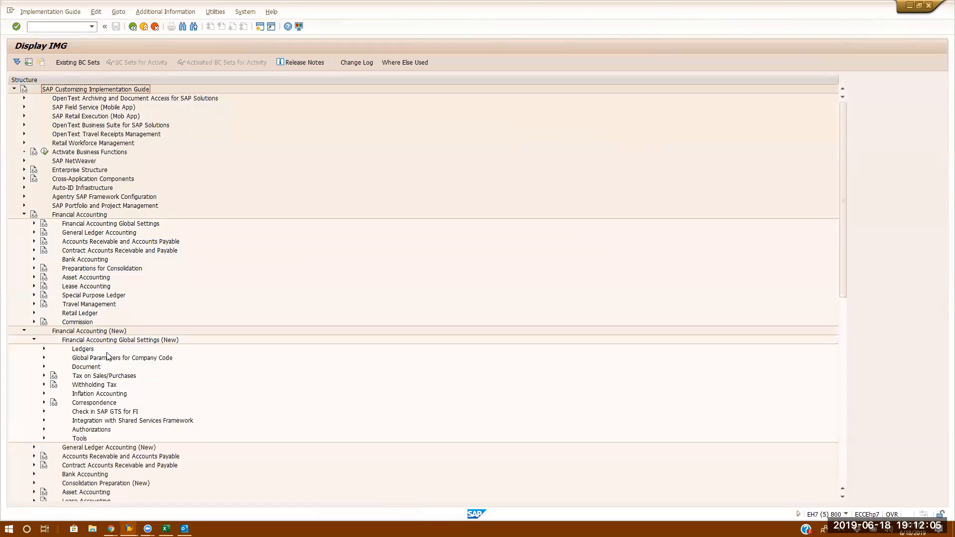
{"action": "left_click", "coordinate": [45, 359]}
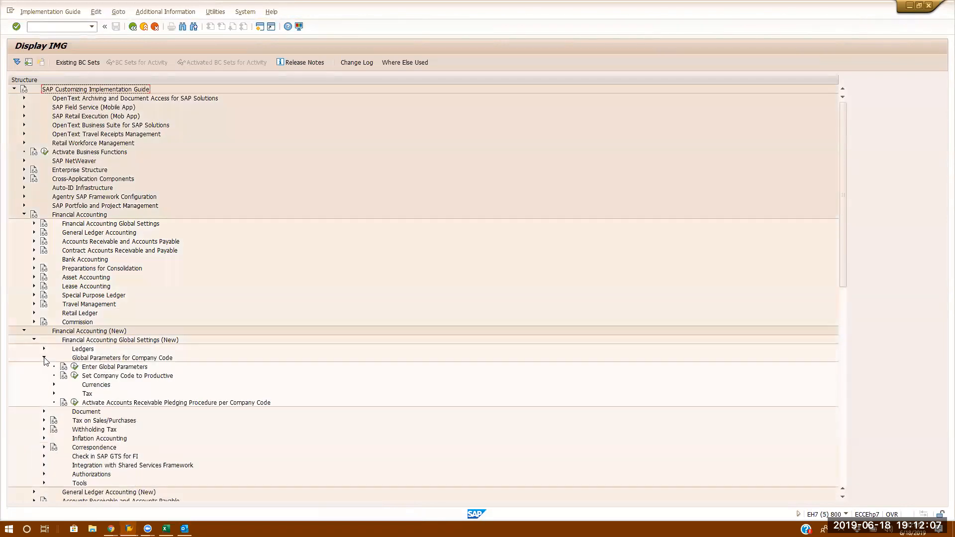
{"action": "scroll", "coordinate": [185, 345], "scroll_direction": "down", "scroll_amount": 3}
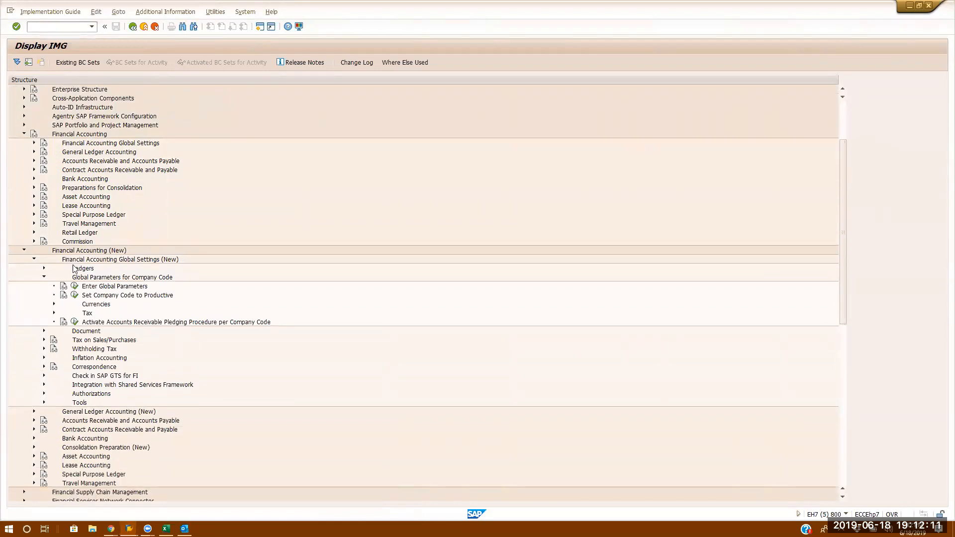
{"action": "left_click", "coordinate": [44, 271]}
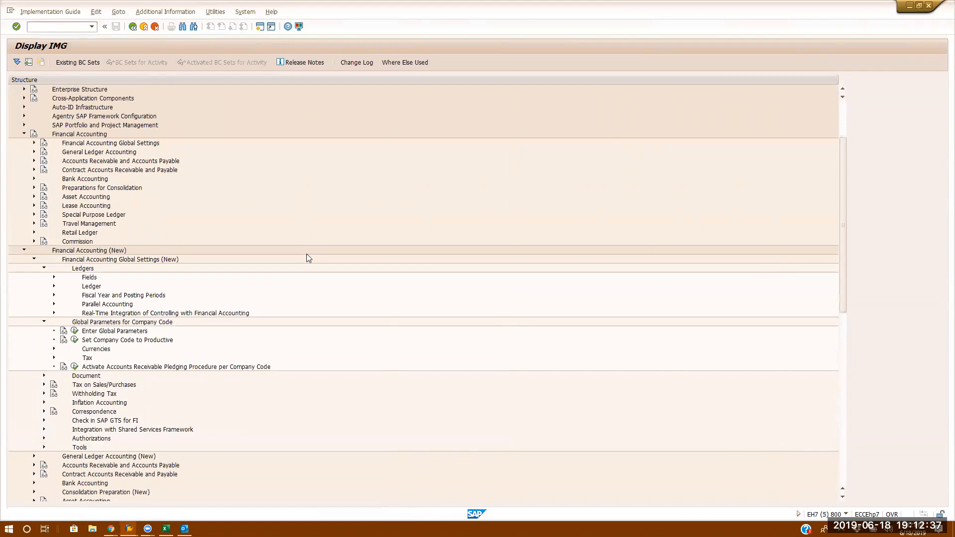
Expand the Fields node under Ledgers, including its Standard Fields and Customer Fields
{"action": "left_click", "coordinate": [54, 277]}
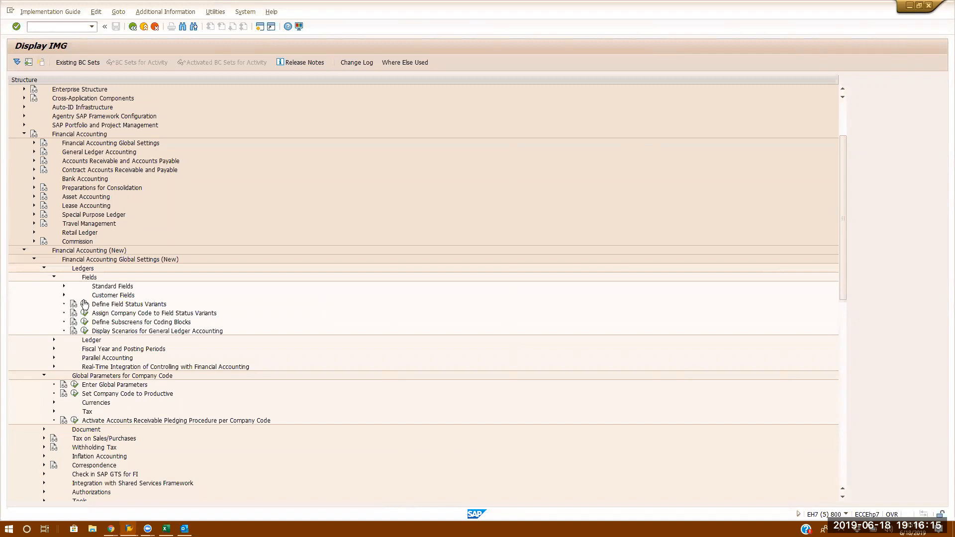
{"action": "left_click", "coordinate": [63, 287]}
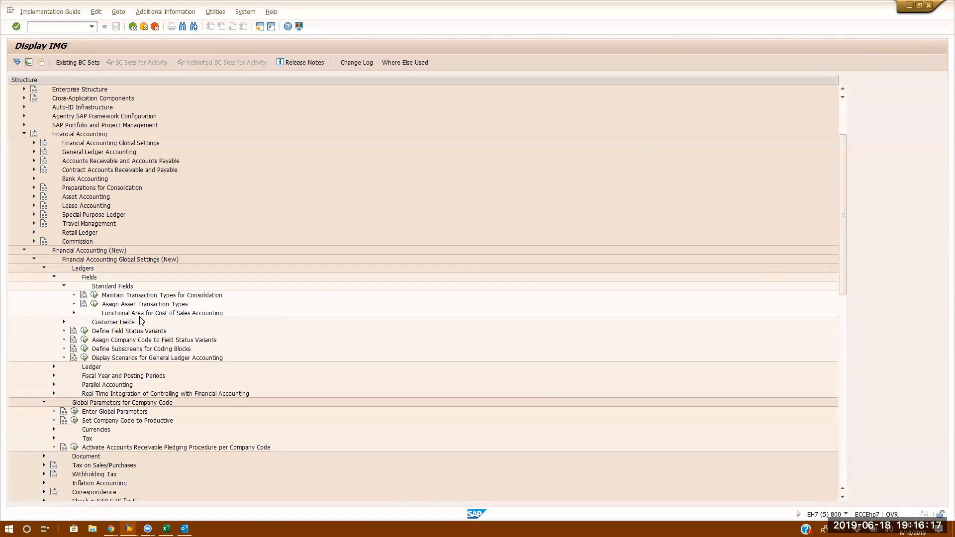
{"action": "scroll", "coordinate": [141, 321], "scroll_direction": "down", "scroll_amount": 3}
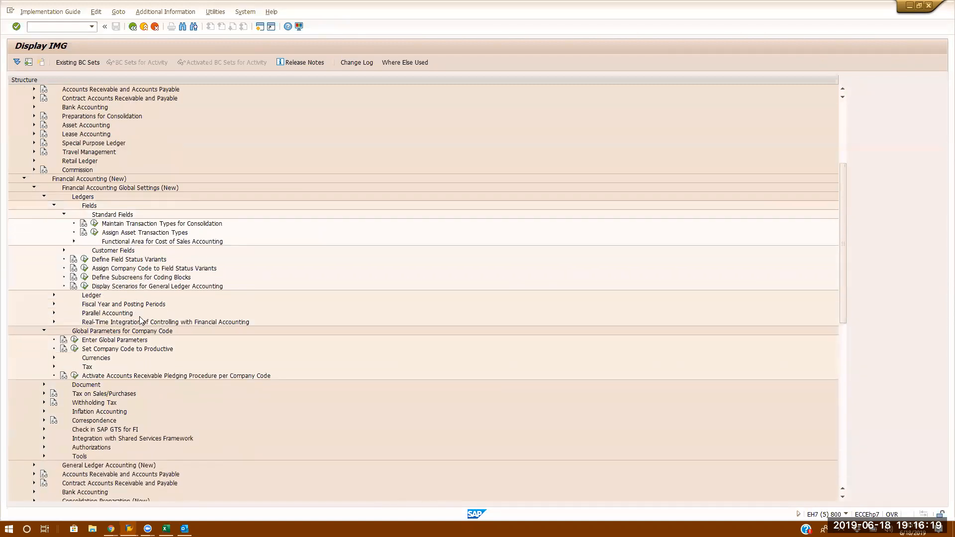
{"action": "left_click", "coordinate": [64, 251]}
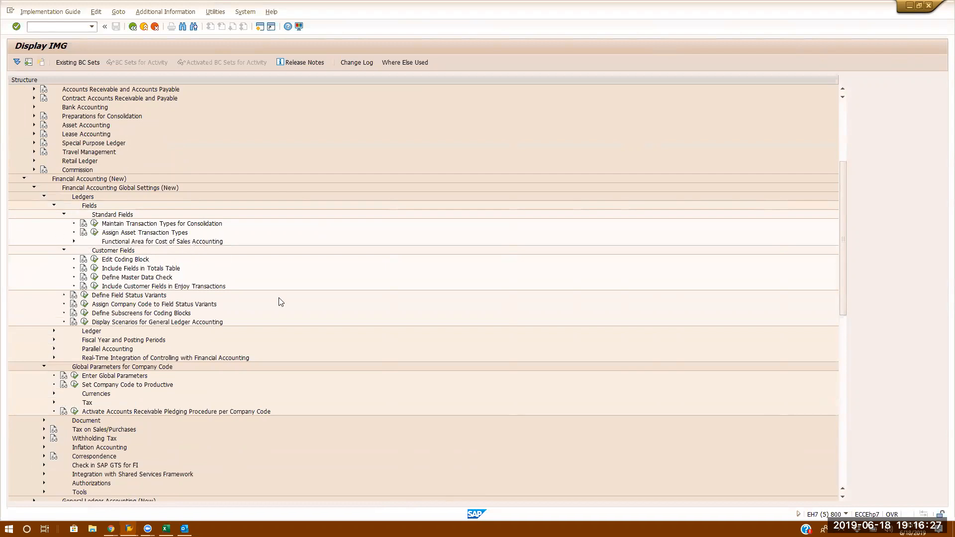
{"action": "scroll", "coordinate": [281, 302], "scroll_direction": "down", "scroll_amount": 1}
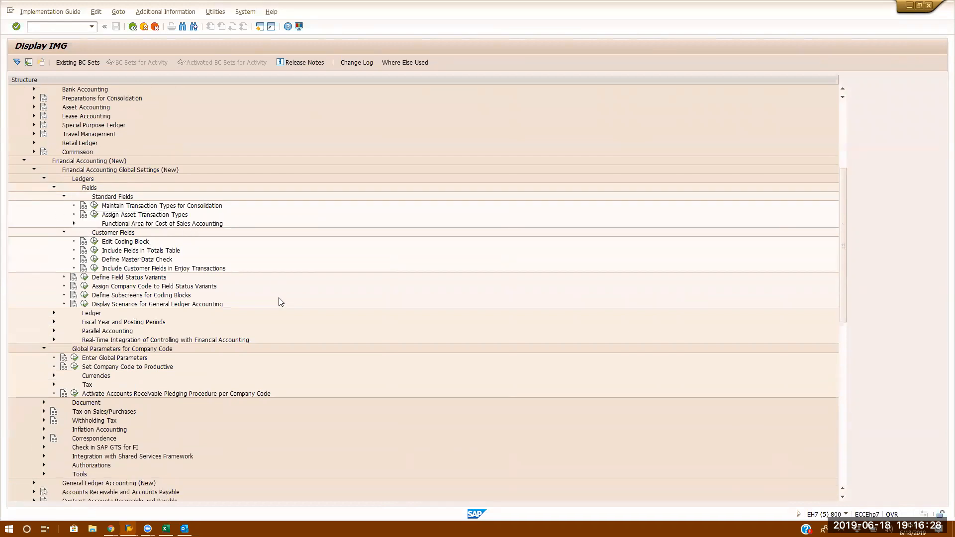
Open Define Ledgers for General Ledger Accounting under the Ledger node and slightly widen the Ld column
{"action": "left_click", "coordinate": [54, 314]}
{"action": "scroll", "coordinate": [252, 344], "scroll_direction": "down", "scroll_amount": 2}
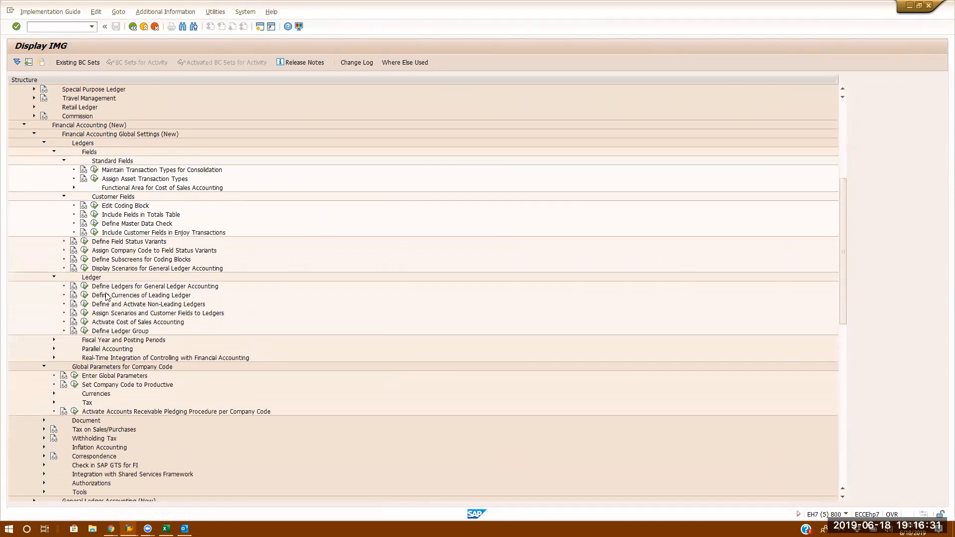
{"action": "left_click", "coordinate": [85, 287]}
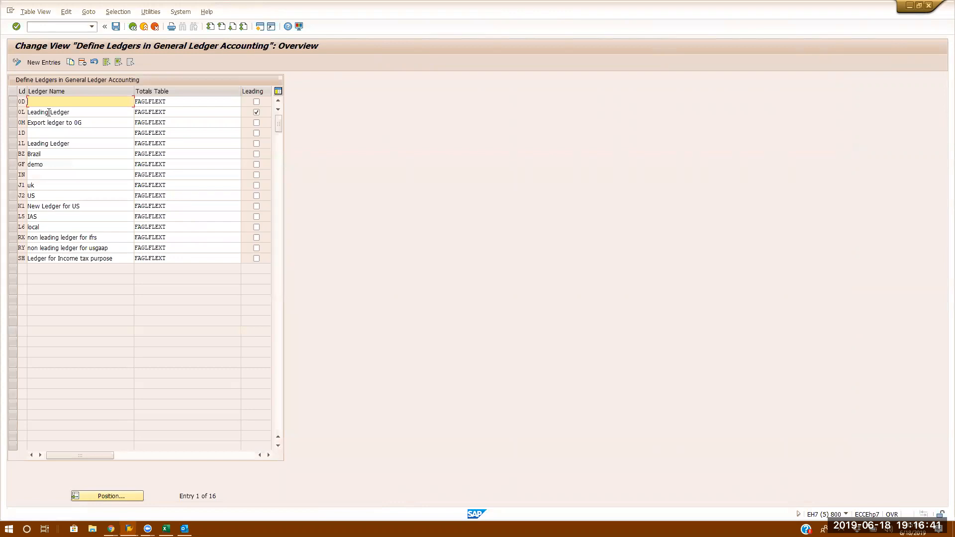
{"action": "left_click_drag", "start_coordinate": [25, 90], "coordinate": [60, 89]}
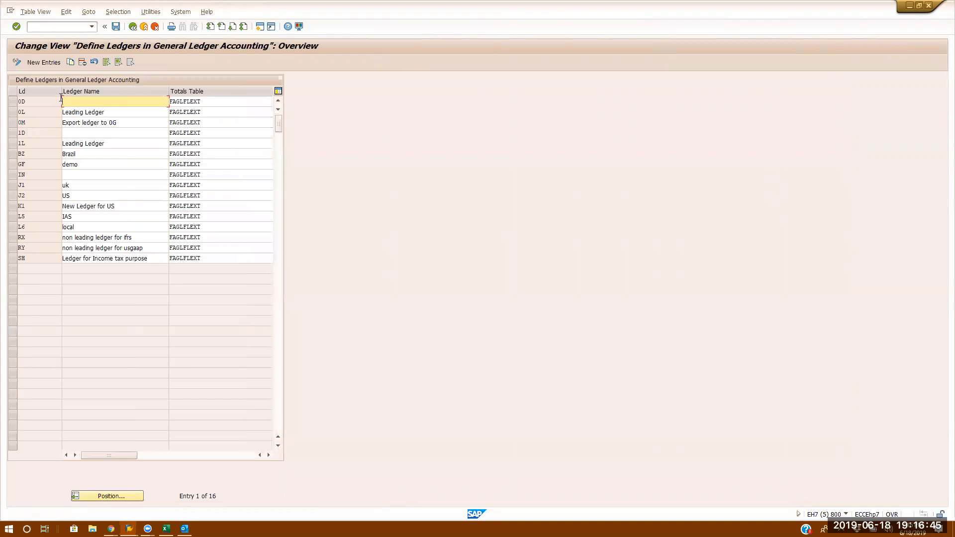
{"action": "left_click_drag", "start_coordinate": [62, 90], "coordinate": [38, 91]}
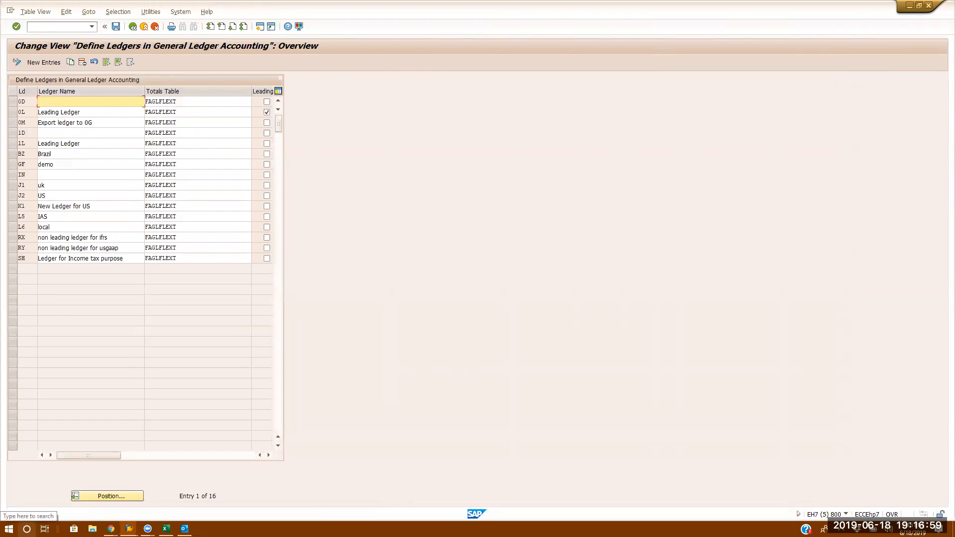
Open a blank Notepad window and switch back to the SAP ledger definitions overview
{"action": "left_click", "coordinate": [27, 529]}
{"action": "type", "text": "notepad"}
{"action": "left_click", "coordinate": [78, 262]}
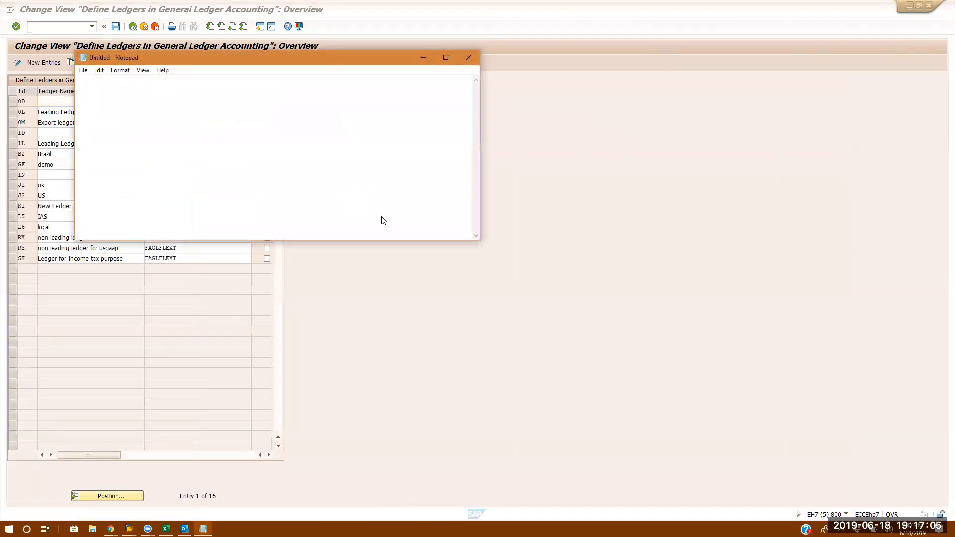
{"action": "key", "text": "alt+Tab"}
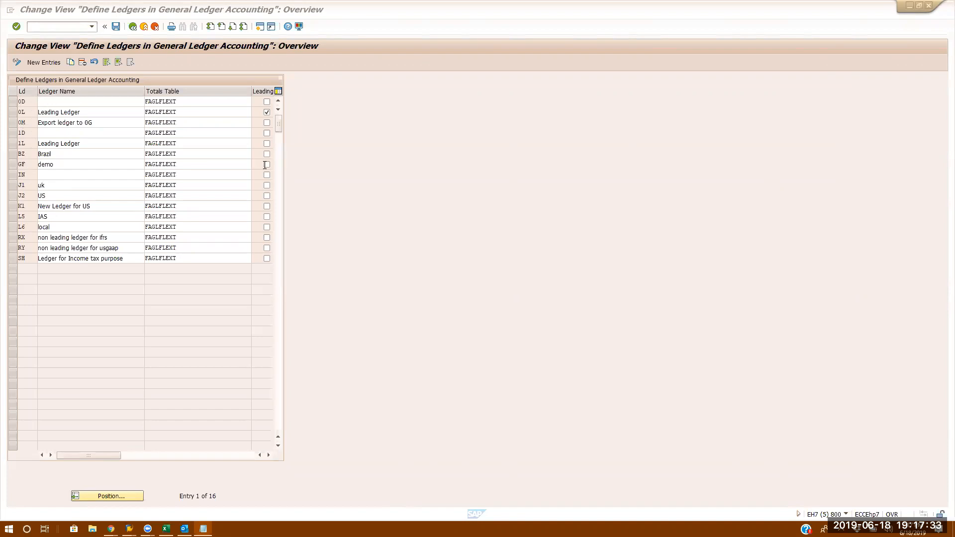
Try to flag ledger 0M, Export ledger to 0G, as a leading ledger in addition to 0L and save
{"action": "left_click", "coordinate": [87, 111]}
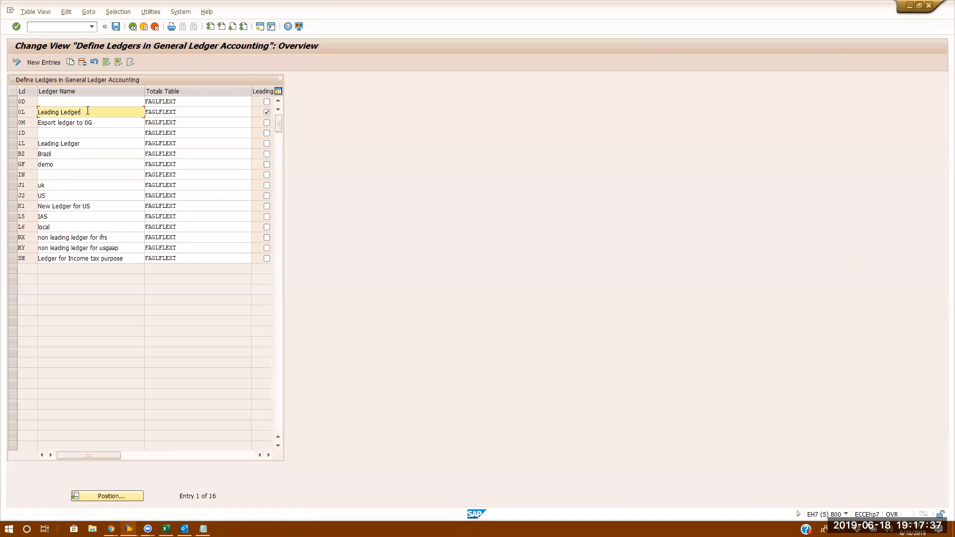
{"action": "left_click", "coordinate": [267, 123]}
{"action": "left_click", "coordinate": [117, 27]}
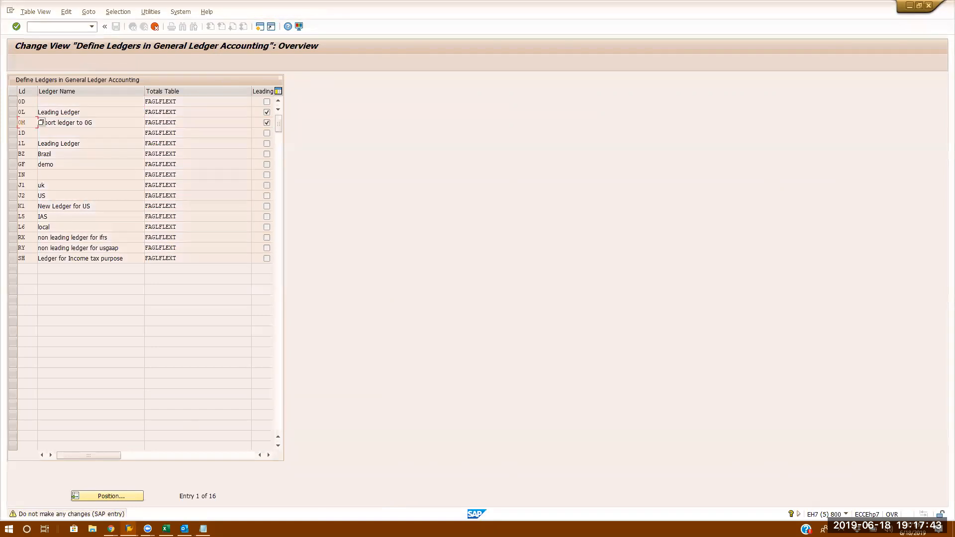
{"action": "scroll", "coordinate": [200, 408], "scroll_direction": "right", "scroll_amount": 1}
{"action": "key", "text": "Return"}
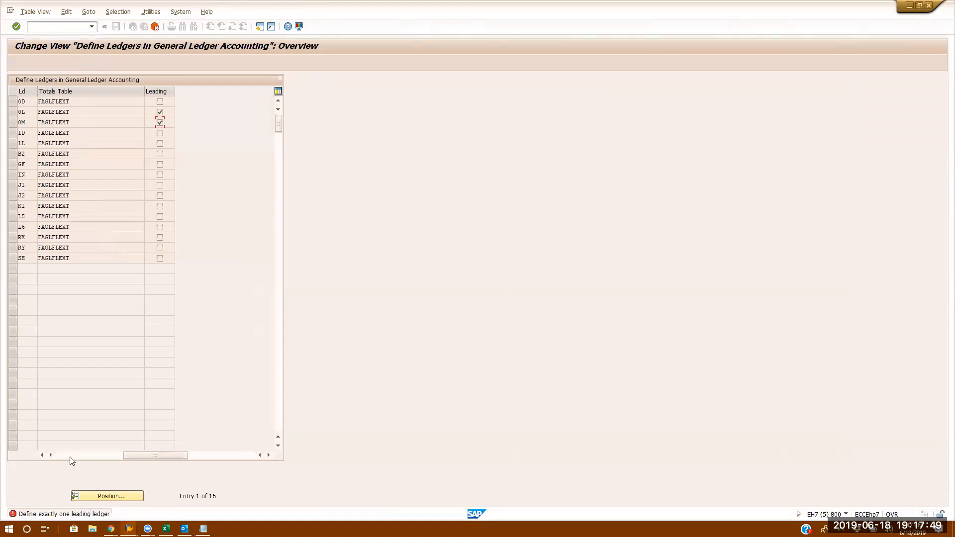
{"action": "left_click", "coordinate": [71, 456]}
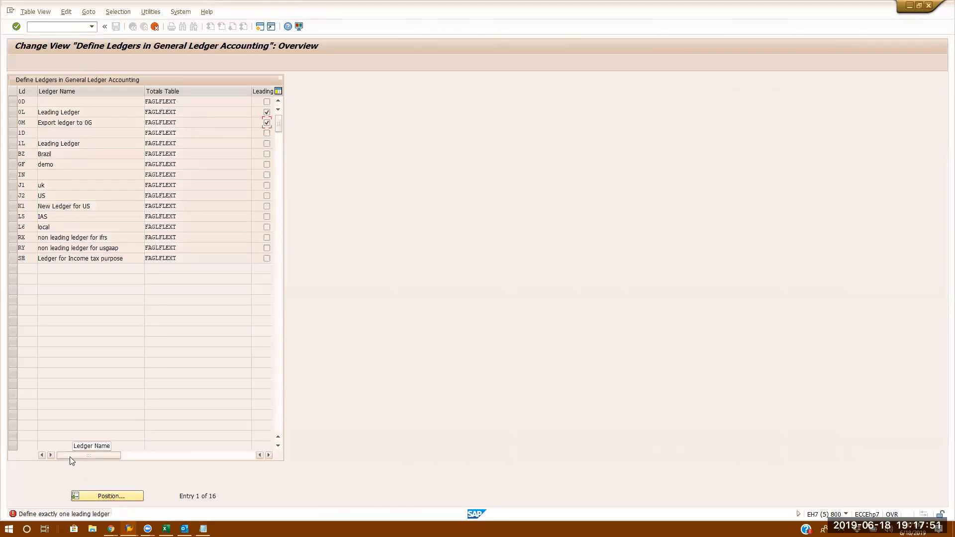
Remove the Leading flag from ledger 0M and exit the ledger definitions to the implementation guide without saving
{"action": "left_click", "coordinate": [154, 27]}
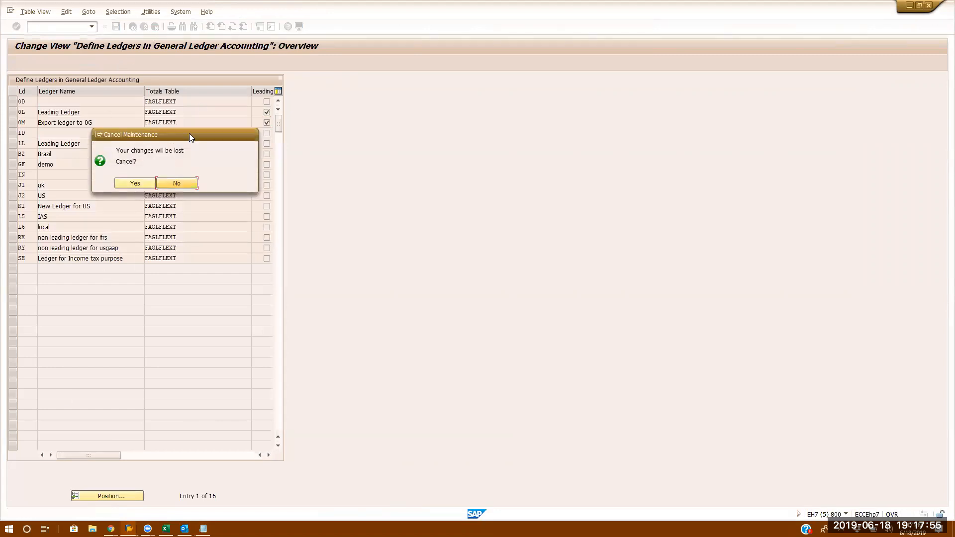
{"action": "left_click", "coordinate": [177, 181]}
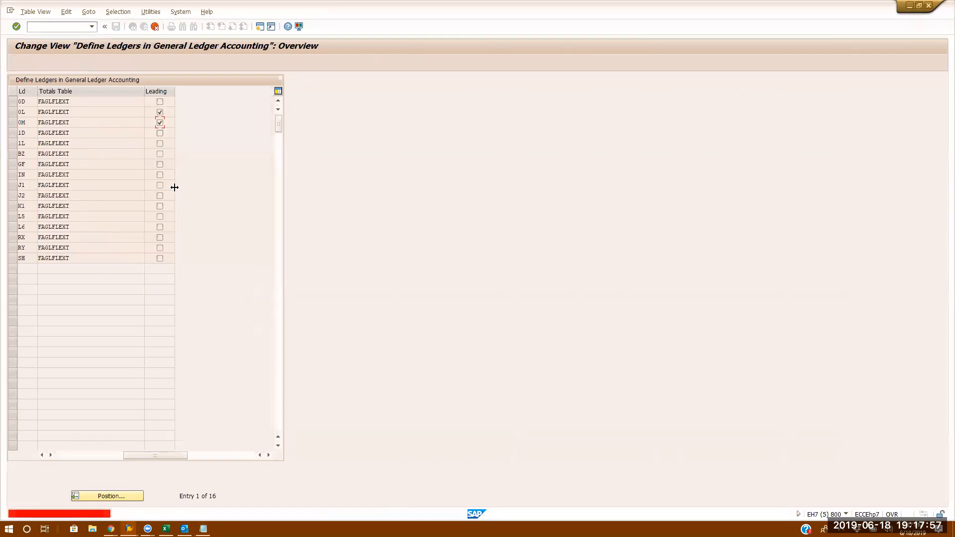
{"action": "left_click", "coordinate": [154, 26]}
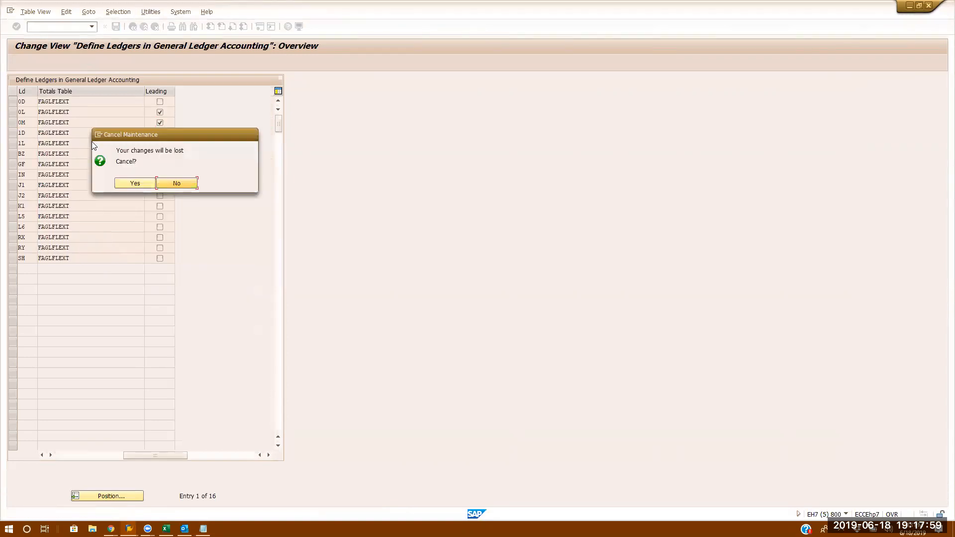
{"action": "left_click", "coordinate": [135, 183]}
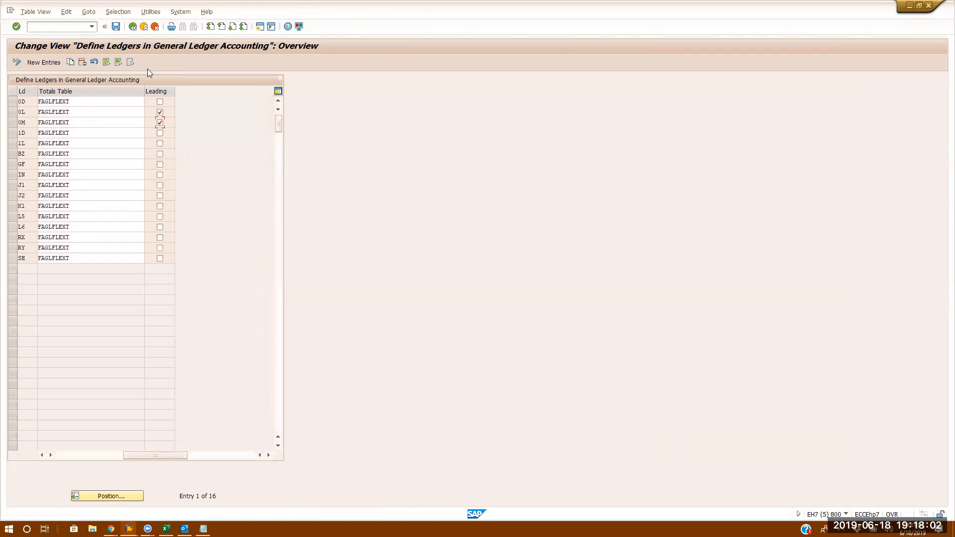
{"action": "left_click", "coordinate": [144, 28]}
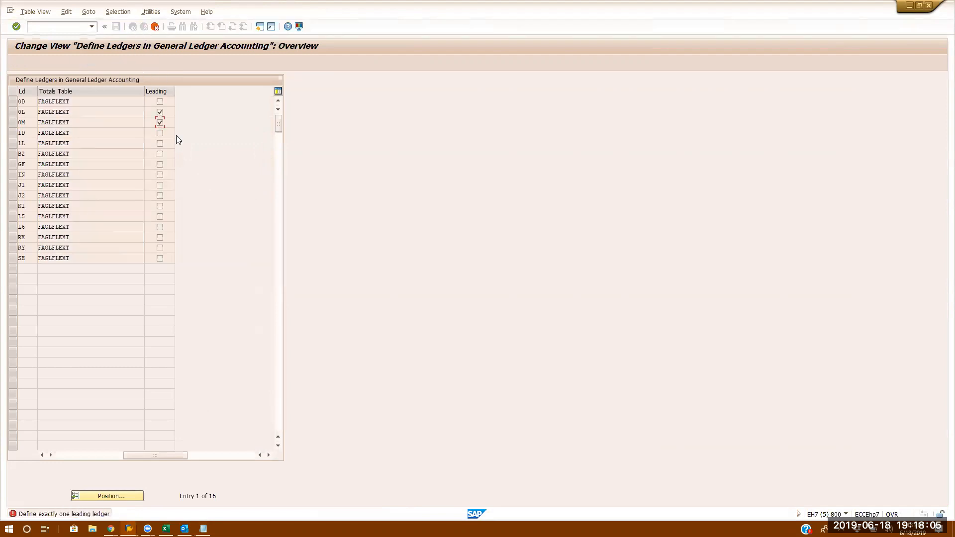
{"action": "left_click", "coordinate": [160, 124]}
{"action": "left_click", "coordinate": [155, 26]}
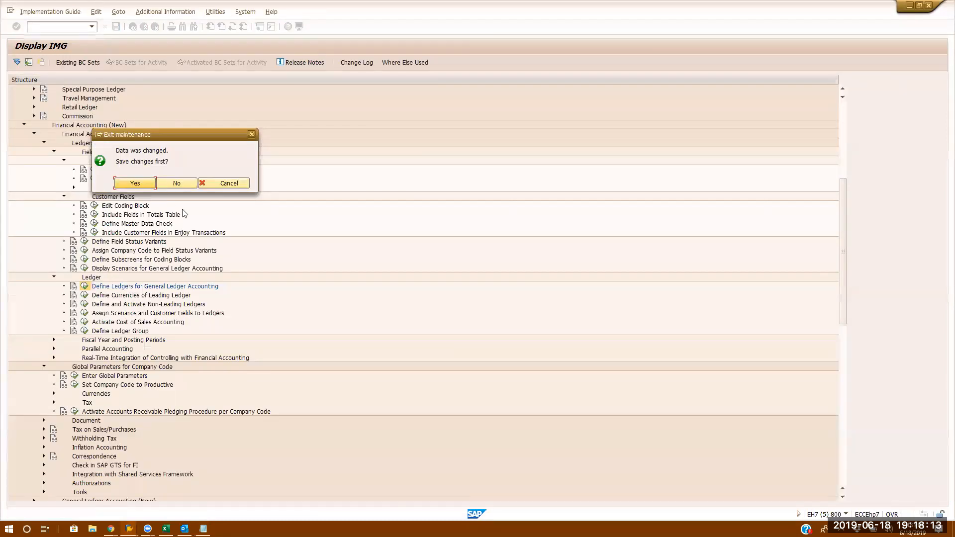
{"action": "left_click", "coordinate": [176, 182]}
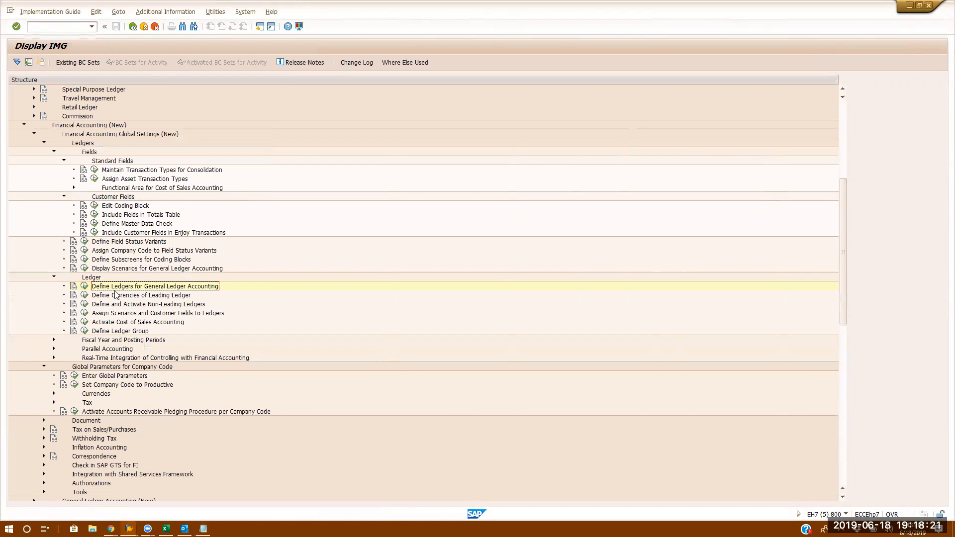
Open the additional local currencies of company code 1000, BestRun Germany, from Define Currencies of Leading Ledger, accepting both change warnings
{"action": "left_click", "coordinate": [85, 296]}
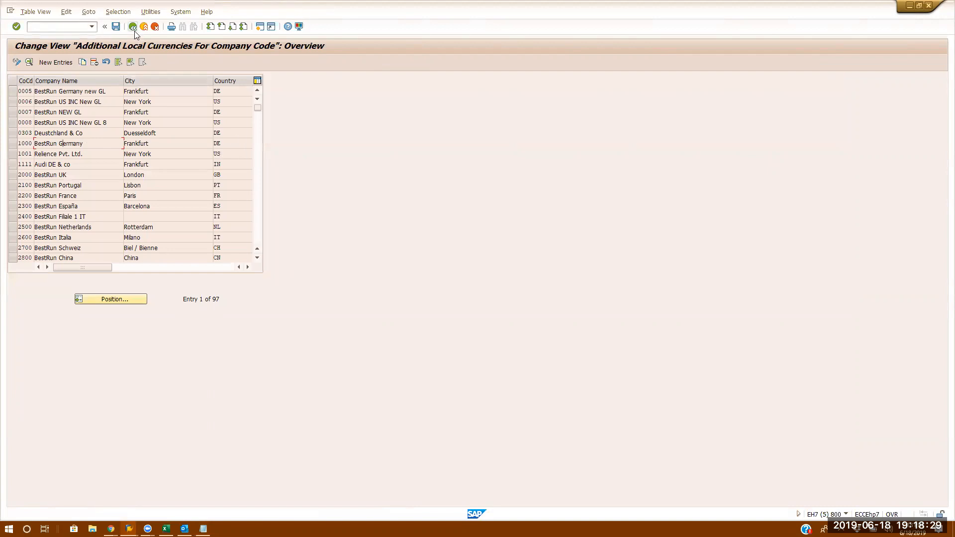
{"action": "double_click", "coordinate": [72, 143]}
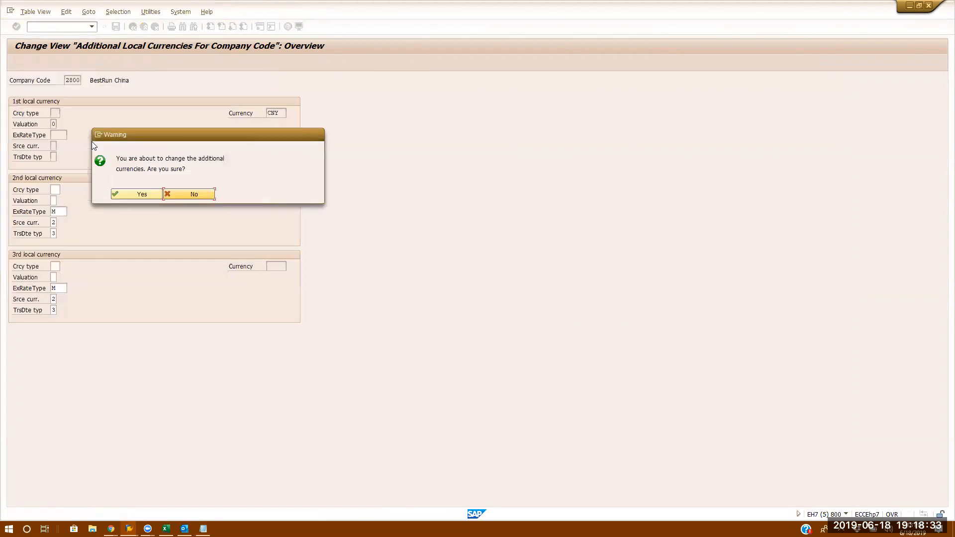
{"action": "left_click", "coordinate": [147, 194]}
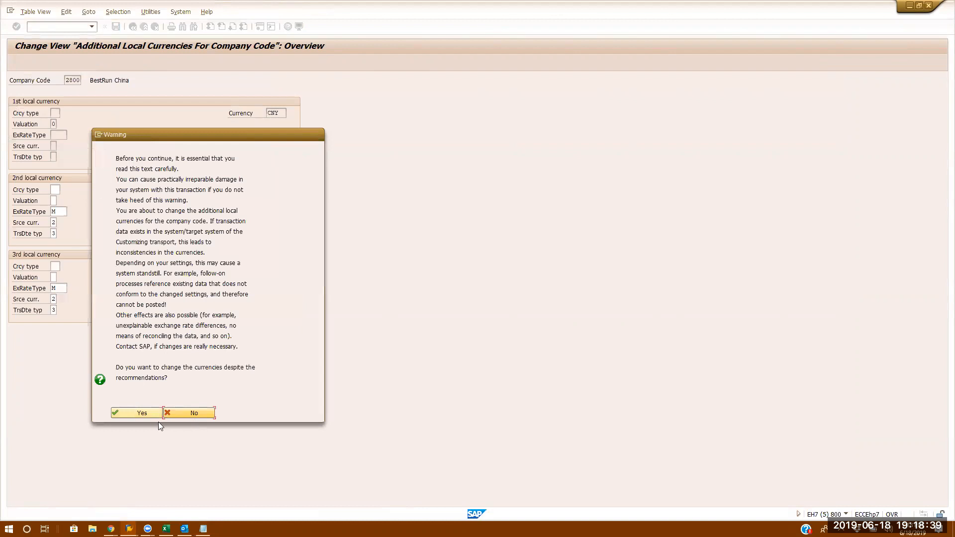
{"action": "left_click", "coordinate": [109, 414]}
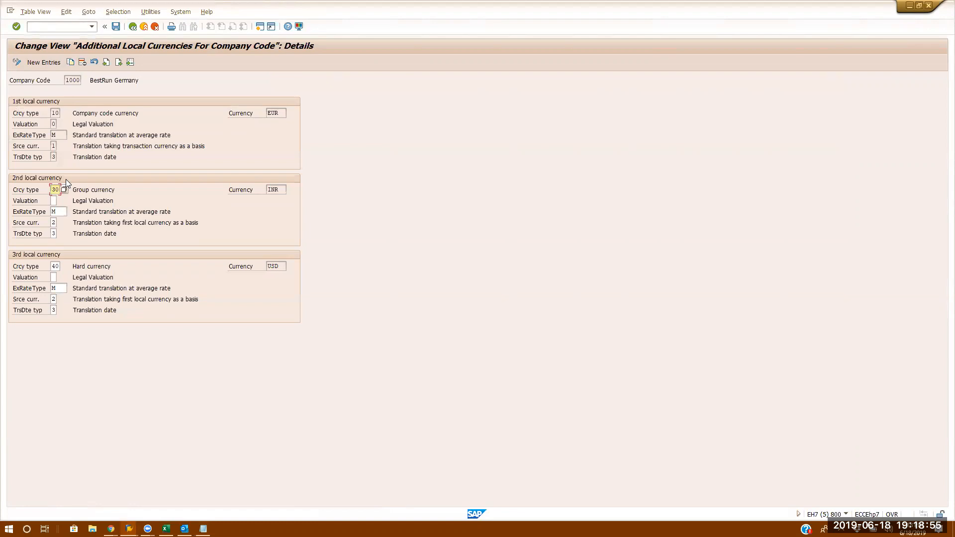
Examine the currency type of the 1st local currency for company code 1000 and return to the implementation guide
{"action": "left_click", "coordinate": [53, 113]}
{"action": "left_click_drag", "start_coordinate": [52, 113], "coordinate": [61, 112]}
{"action": "left_click", "coordinate": [61, 113]}
{"action": "left_click", "coordinate": [133, 26]}
{"action": "left_click", "coordinate": [133, 26]}
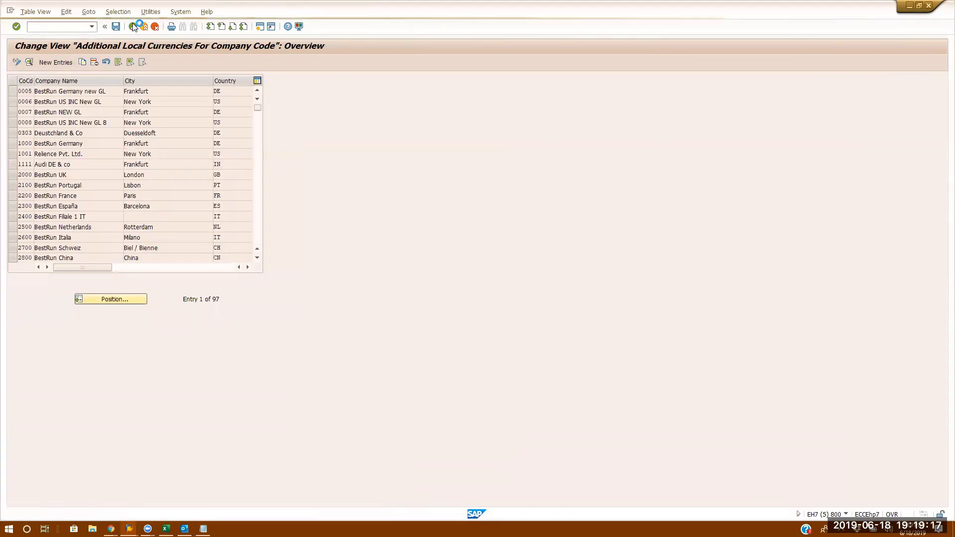
Open the scenarios of ledger 0L under Assign Scenarios and Customer Fields to Ledgers and widen the scenario column
{"action": "scroll", "coordinate": [173, 251], "scroll_direction": "down", "scroll_amount": 2}
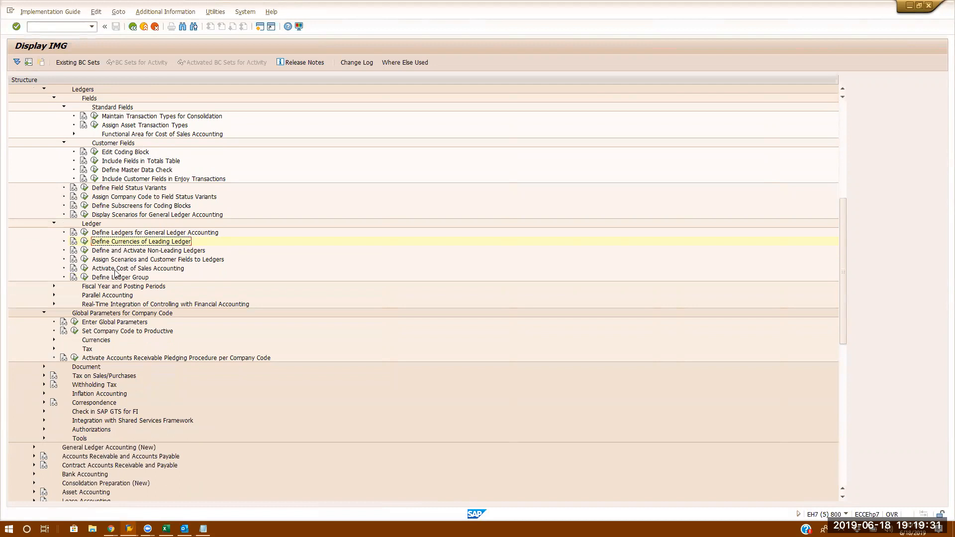
{"action": "left_click", "coordinate": [85, 260]}
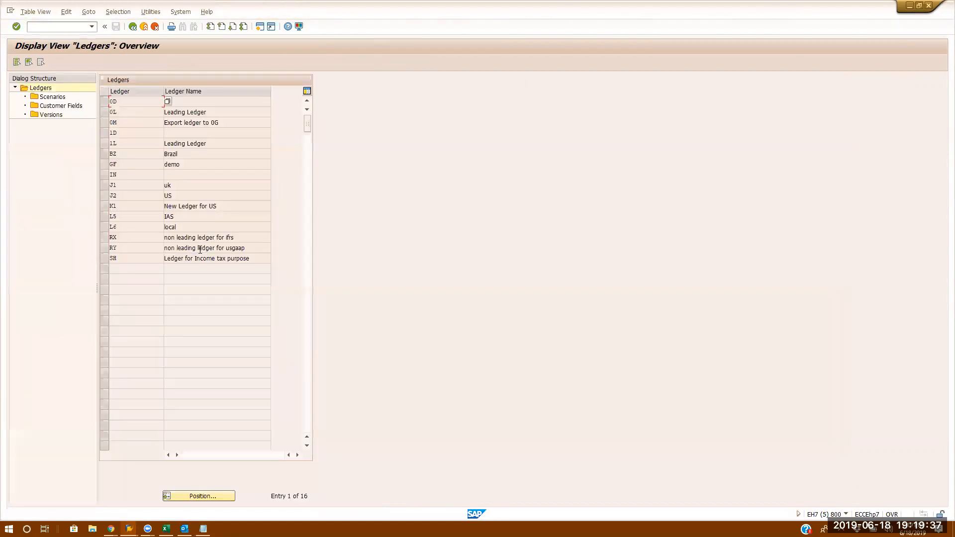
{"action": "left_click", "coordinate": [205, 111]}
{"action": "left_click", "coordinate": [104, 113]}
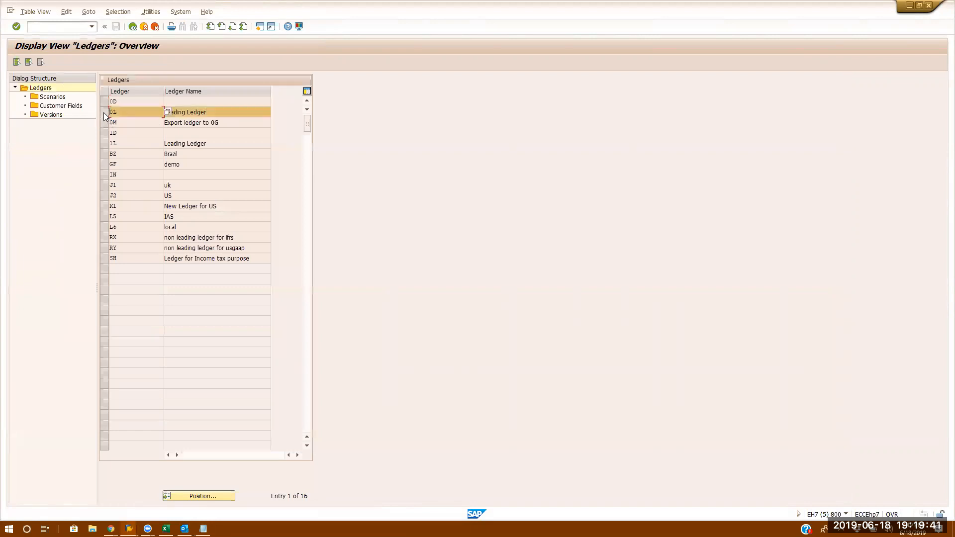
{"action": "double_click", "coordinate": [43, 97]}
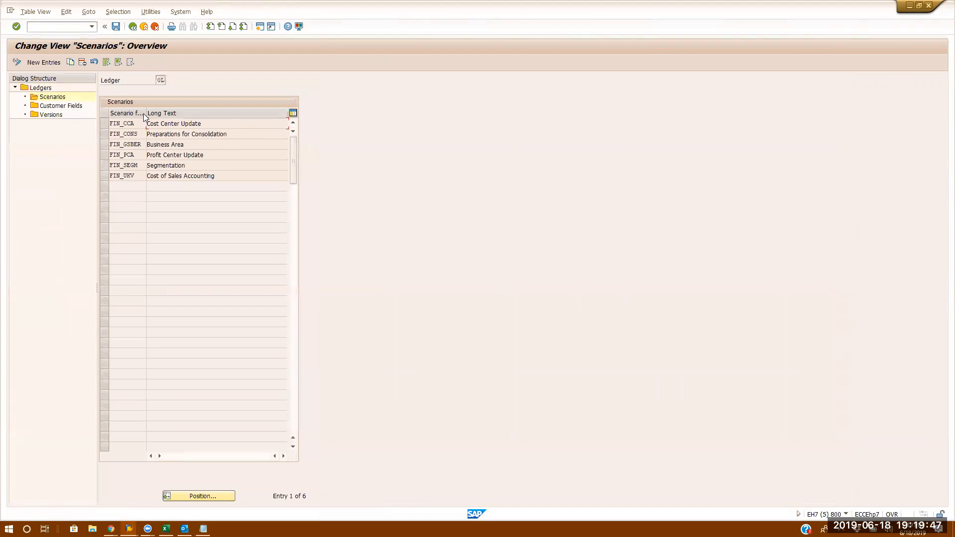
{"action": "left_click_drag", "start_coordinate": [147, 113], "coordinate": [173, 114]}
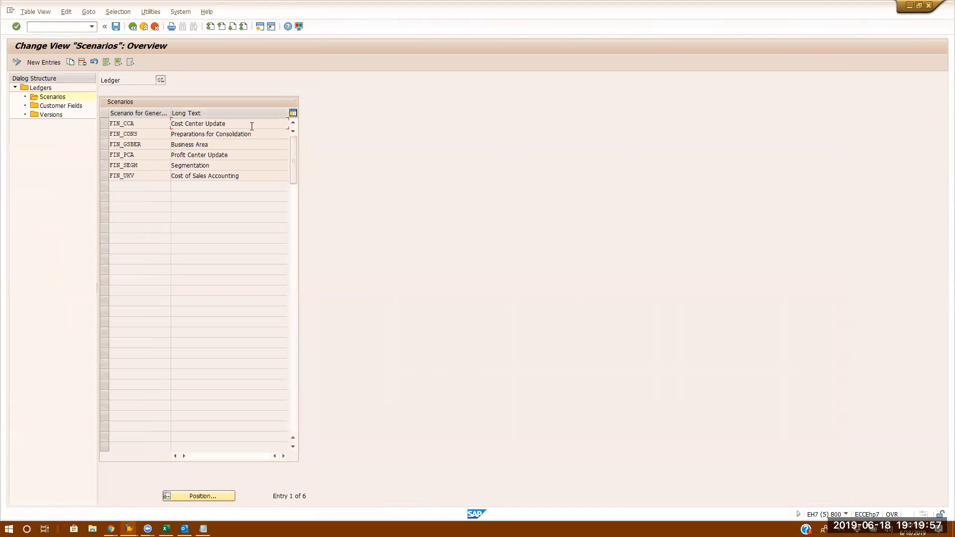
Examine the scenarios assigned to ledger 0L, from Cost Center Update through Cost of Sales Accounting, including Profit Center Update
{"action": "left_click_drag", "start_coordinate": [252, 126], "coordinate": [63, 124]}
{"action": "left_click_drag", "start_coordinate": [219, 146], "coordinate": [35, 143]}
{"action": "left_click_drag", "start_coordinate": [231, 156], "coordinate": [1, 146]}
{"action": "left_click_drag", "start_coordinate": [258, 176], "coordinate": [76, 167]}
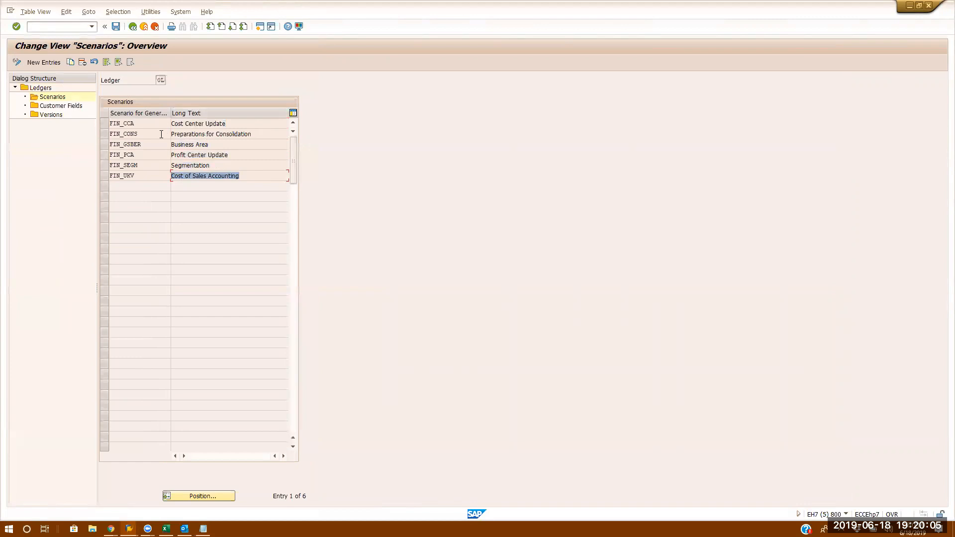
{"action": "left_click", "coordinate": [190, 157]}
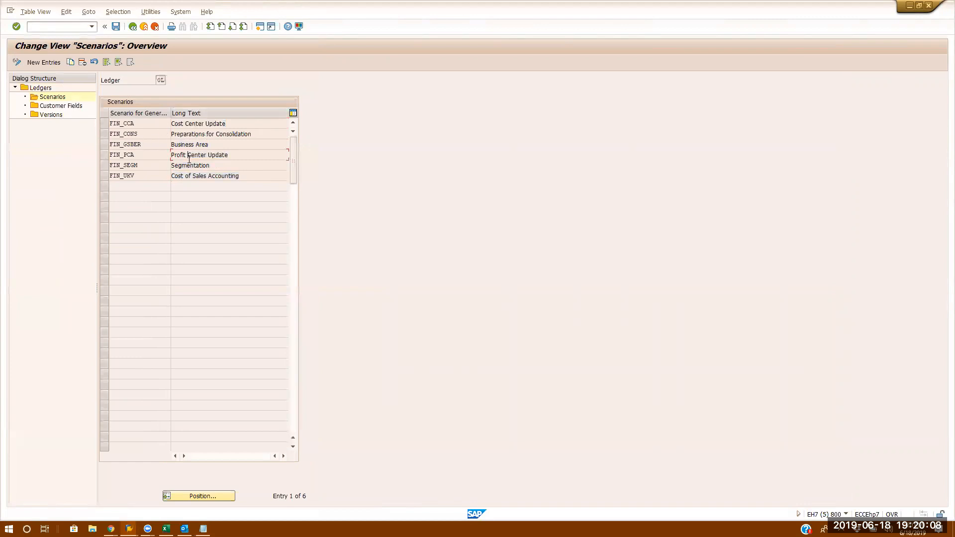
Select scenario FIN_PCA of ledger 0L, open the ledger's customer fields and return to the ledger list
{"action": "left_click", "coordinate": [105, 155]}
{"action": "left_click", "coordinate": [70, 109]}
{"action": "double_click", "coordinate": [70, 110]}
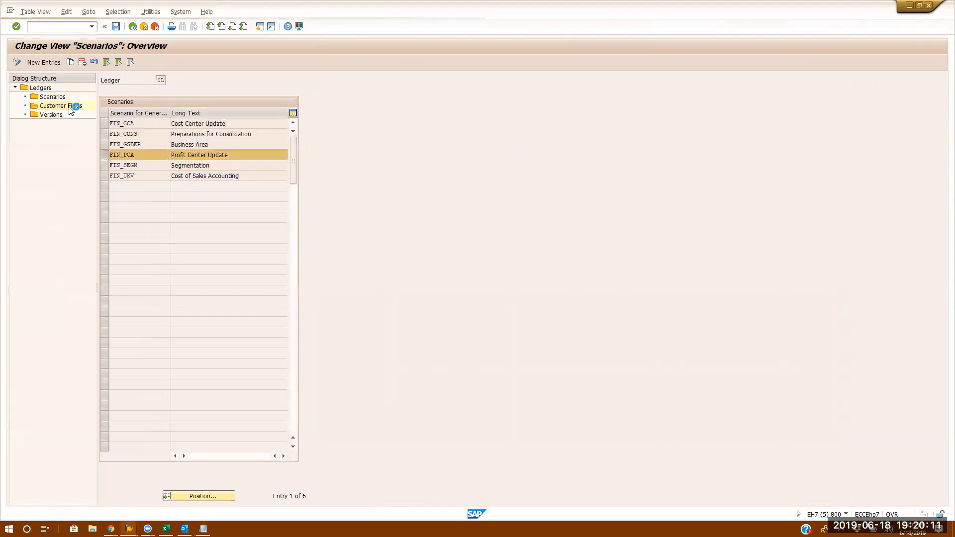
{"action": "left_click", "coordinate": [133, 26]}
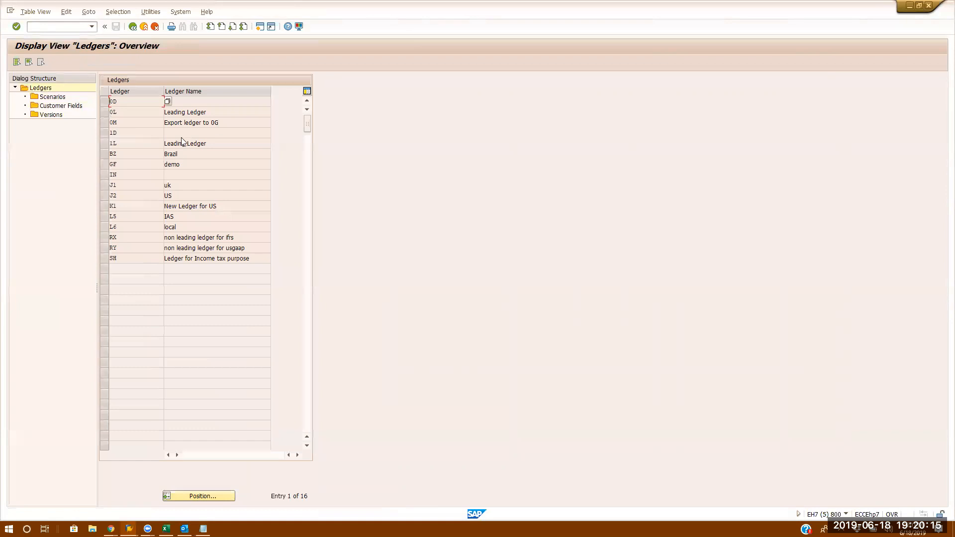
View the scenarios assigned to ledgers 1L and 0M in turn, returning to the ledger list after each
{"action": "left_click", "coordinate": [105, 144]}
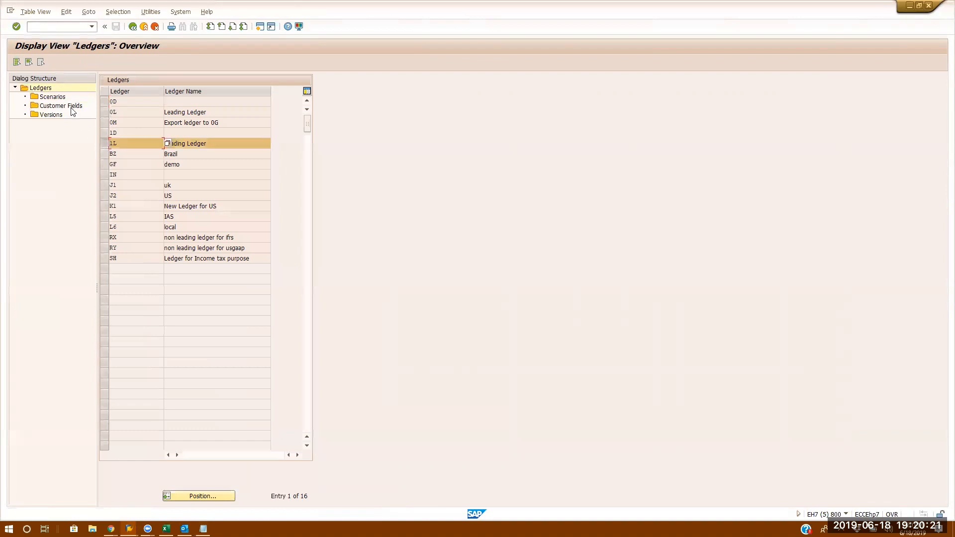
{"action": "double_click", "coordinate": [59, 97]}
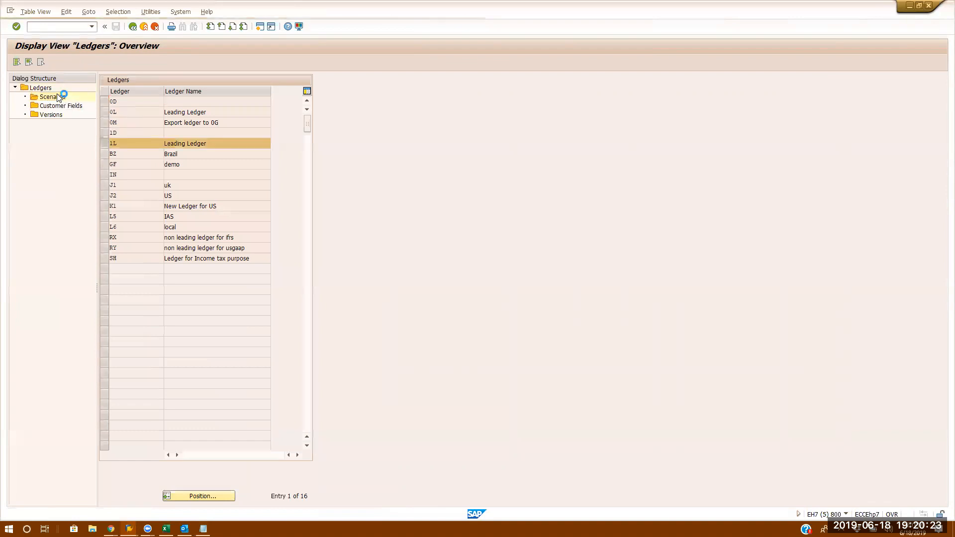
{"action": "left_click", "coordinate": [133, 27]}
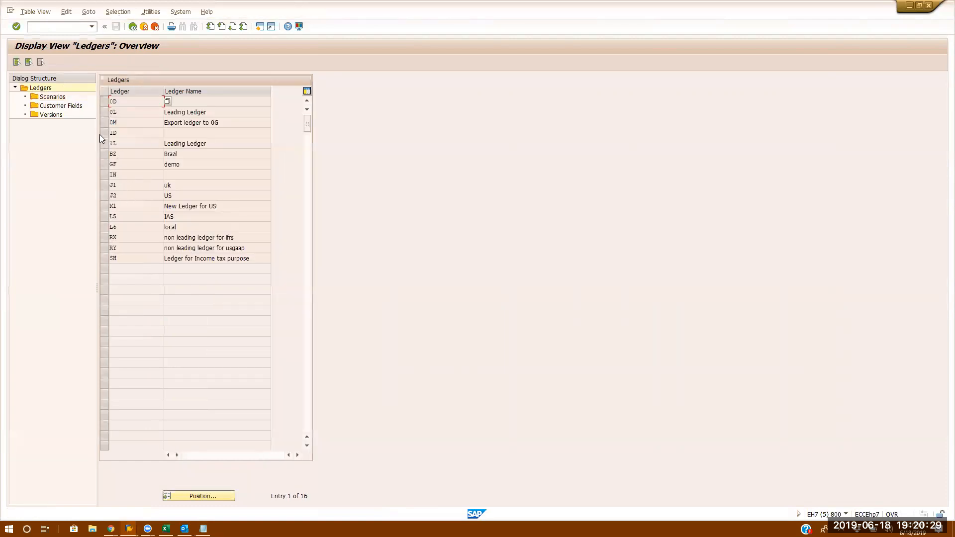
{"action": "left_click", "coordinate": [104, 123]}
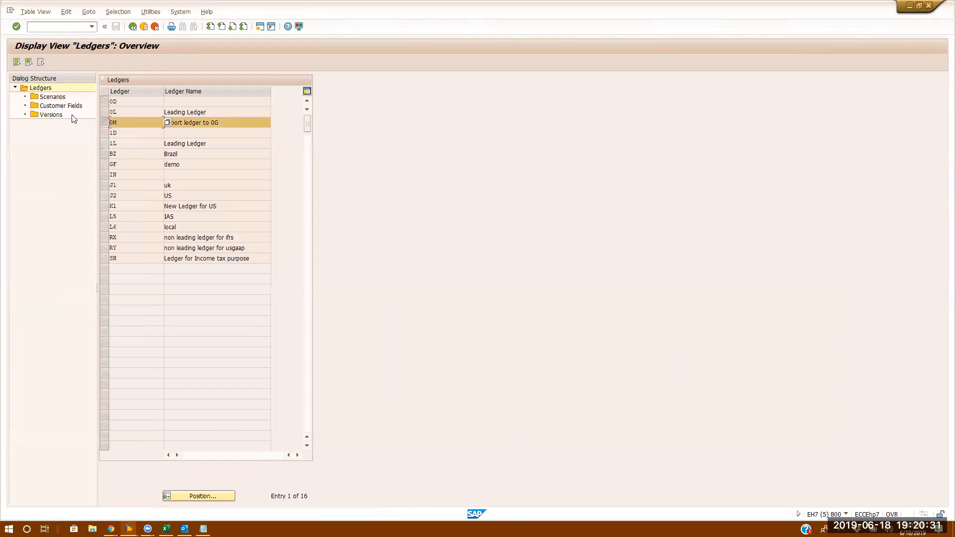
{"action": "double_click", "coordinate": [58, 96]}
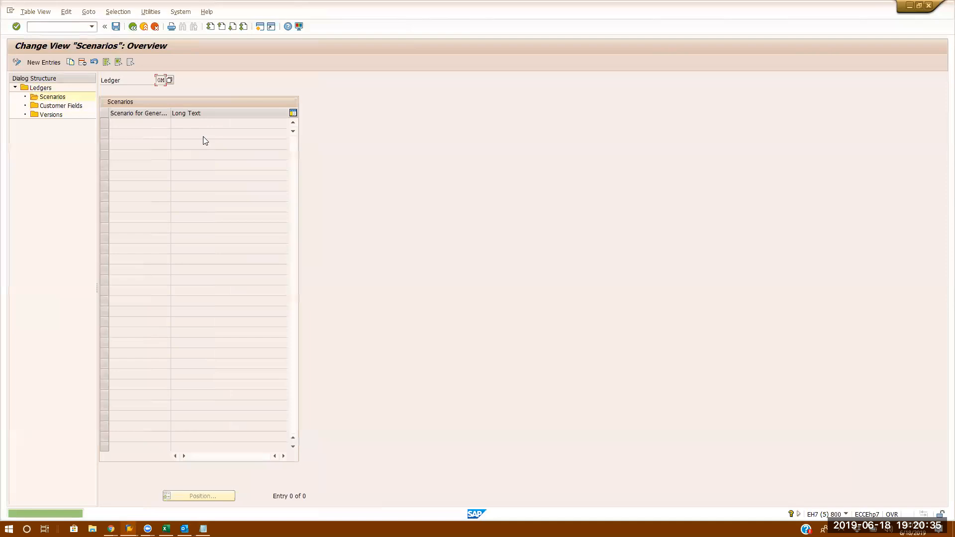
{"action": "left_click", "coordinate": [134, 30]}
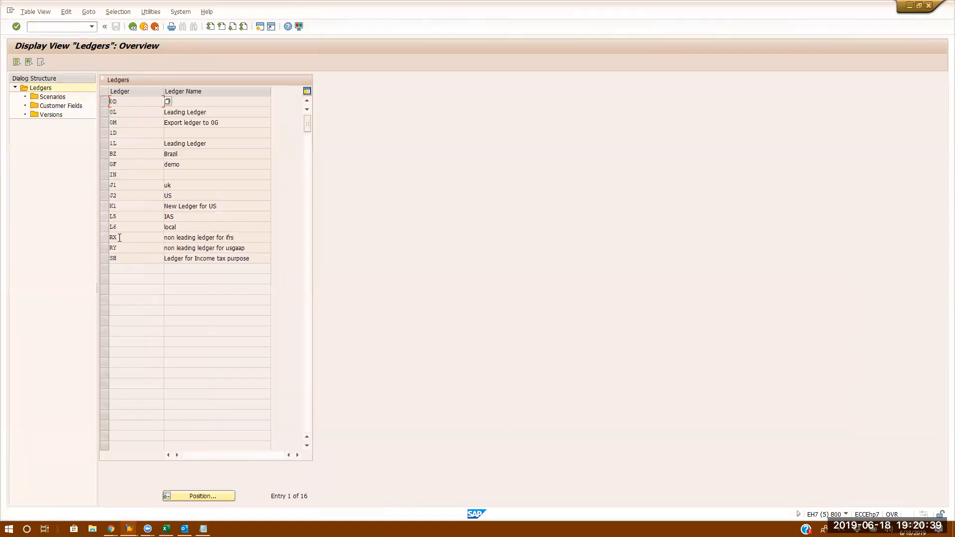
View the scenarios of ledger L5, IAS, select FIN_PCA, check the ledger's customer fields and return to the ledger list
{"action": "left_click", "coordinate": [104, 216]}
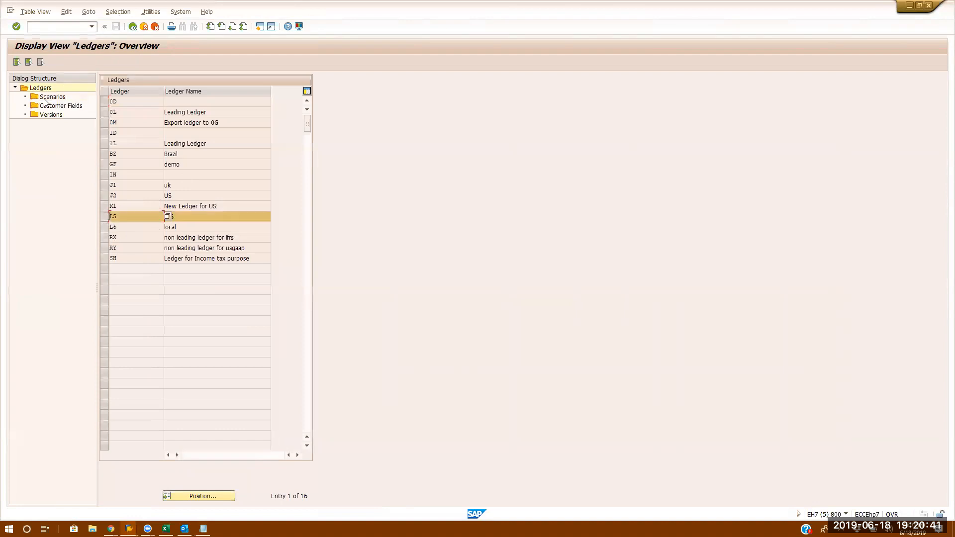
{"action": "left_click", "coordinate": [52, 97]}
{"action": "double_click", "coordinate": [51, 97]}
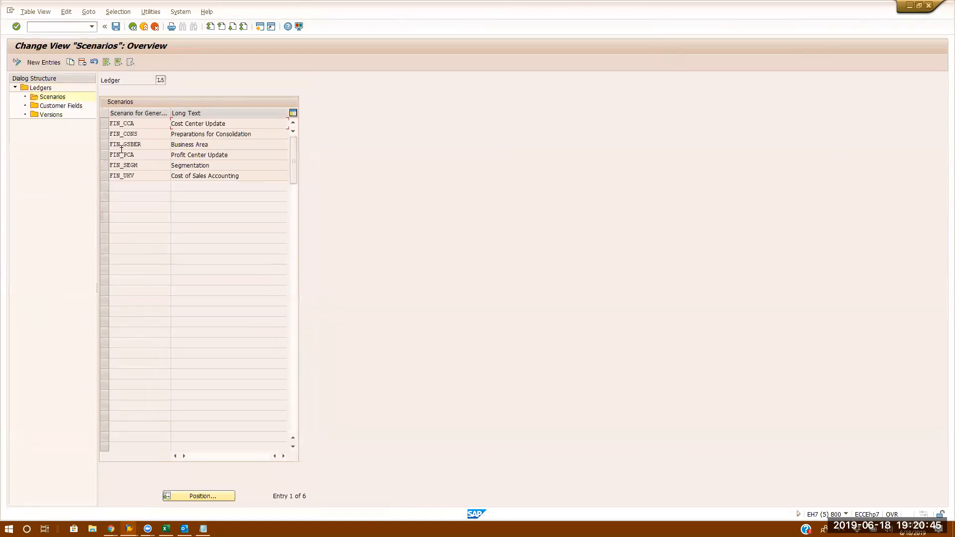
{"action": "left_click", "coordinate": [104, 154]}
{"action": "double_click", "coordinate": [67, 106]}
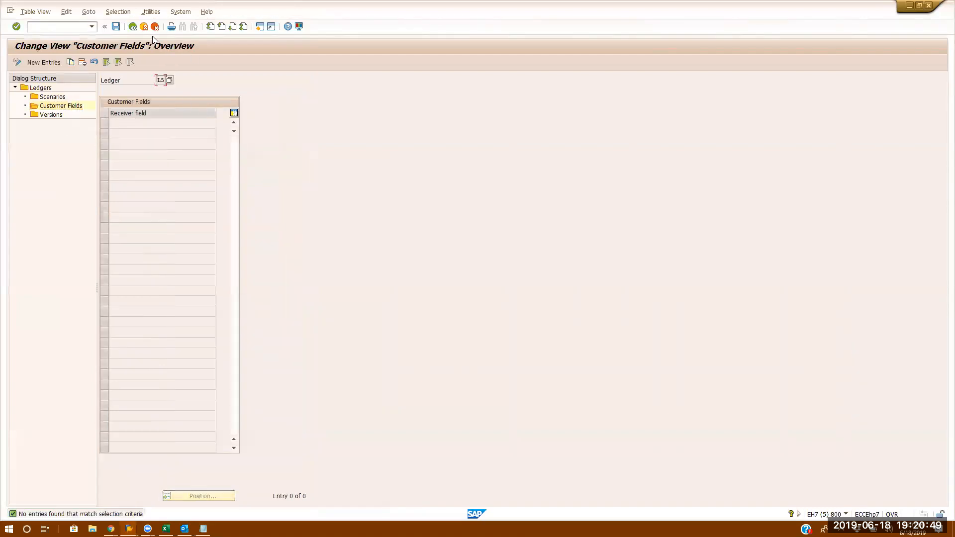
{"action": "left_click", "coordinate": [133, 27]}
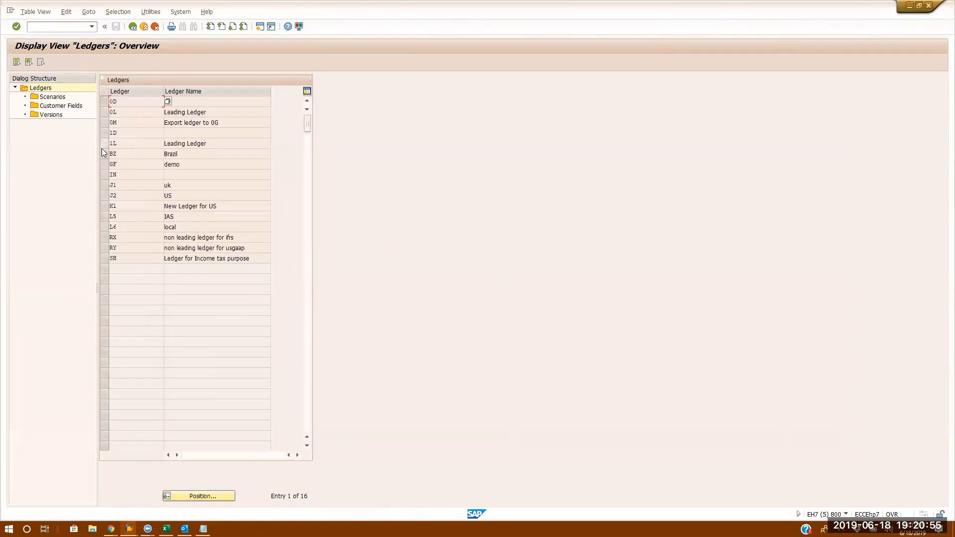
Select only ledger L5, deselecting K1, reopen its scenarios and open its customer fields
{"action": "left_click", "coordinate": [103, 206]}
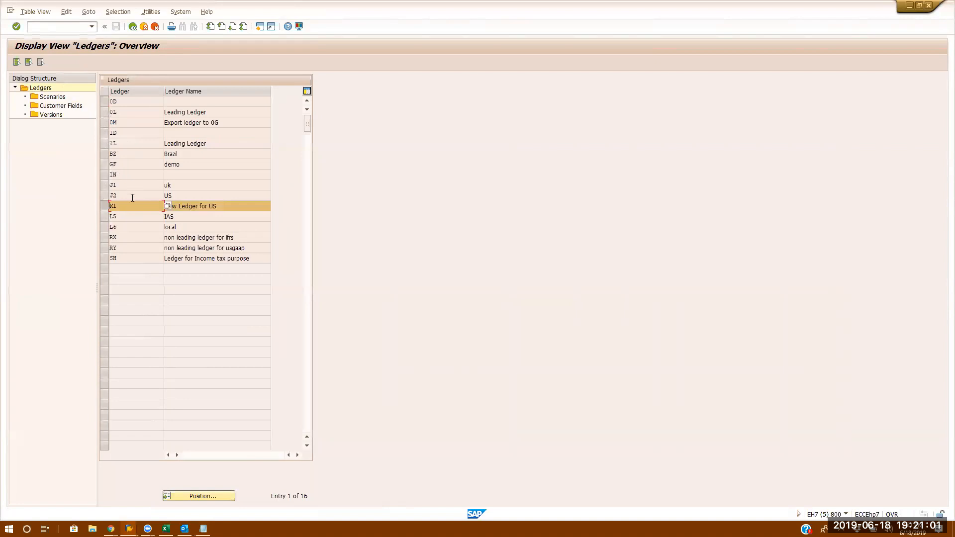
{"action": "left_click", "coordinate": [104, 217]}
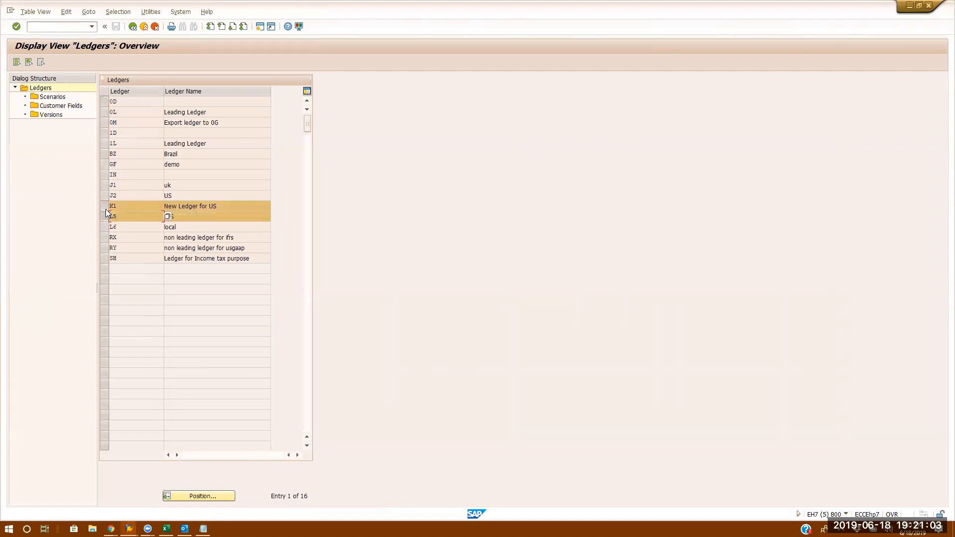
{"action": "left_click", "coordinate": [105, 205]}
{"action": "double_click", "coordinate": [49, 97]}
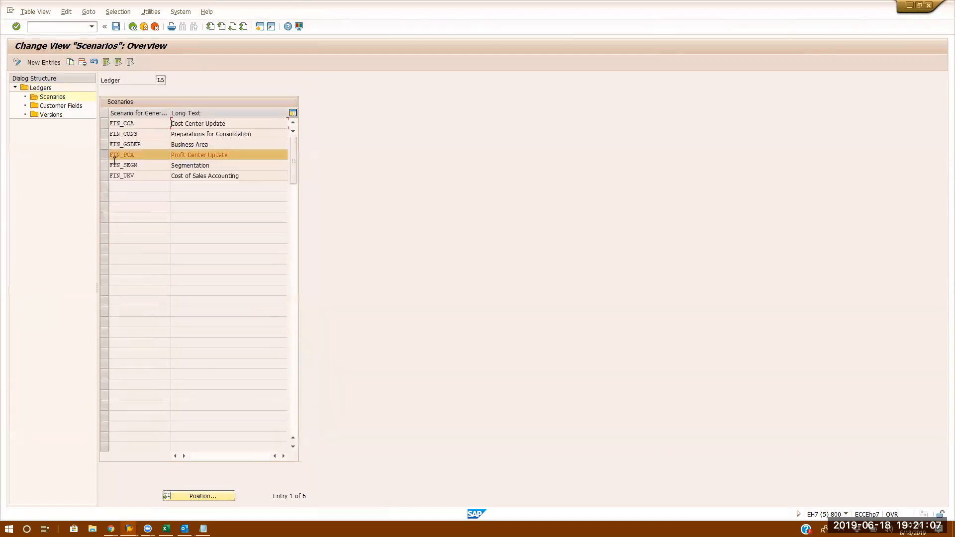
{"action": "double_click", "coordinate": [60, 105]}
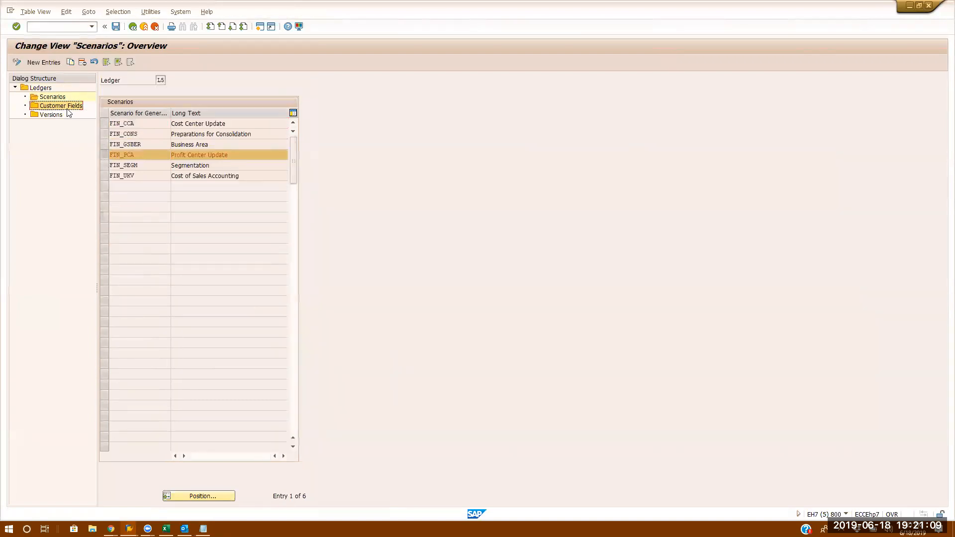
Start new customer field entries for ledger L5, look up possible receiver field values, and exit to the implementation guide
{"action": "left_click", "coordinate": [44, 62]}
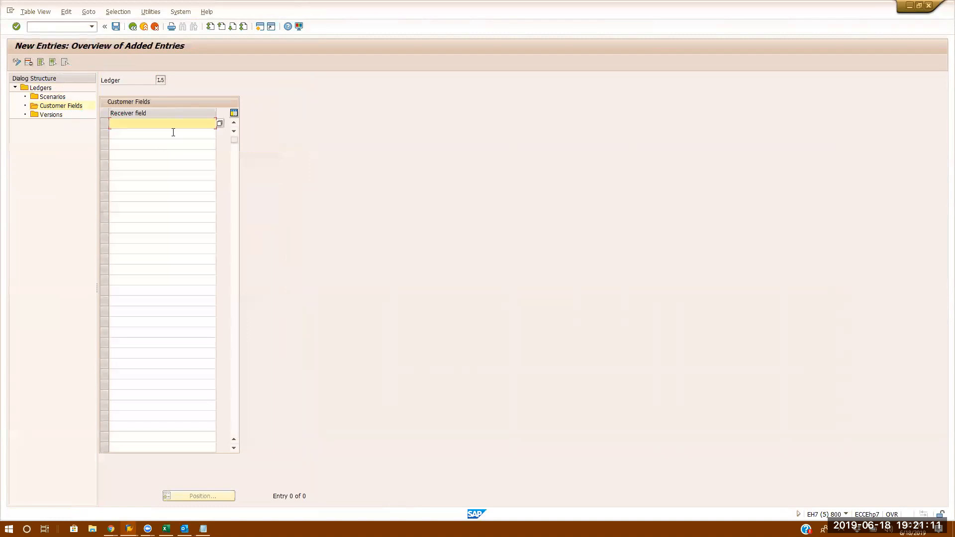
{"action": "left_click", "coordinate": [220, 124]}
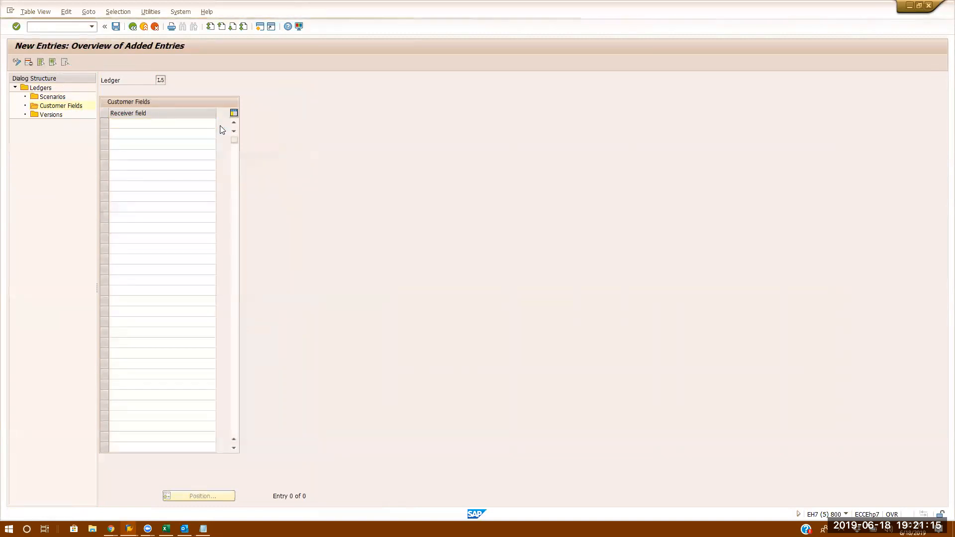
{"action": "key", "text": "F3"}
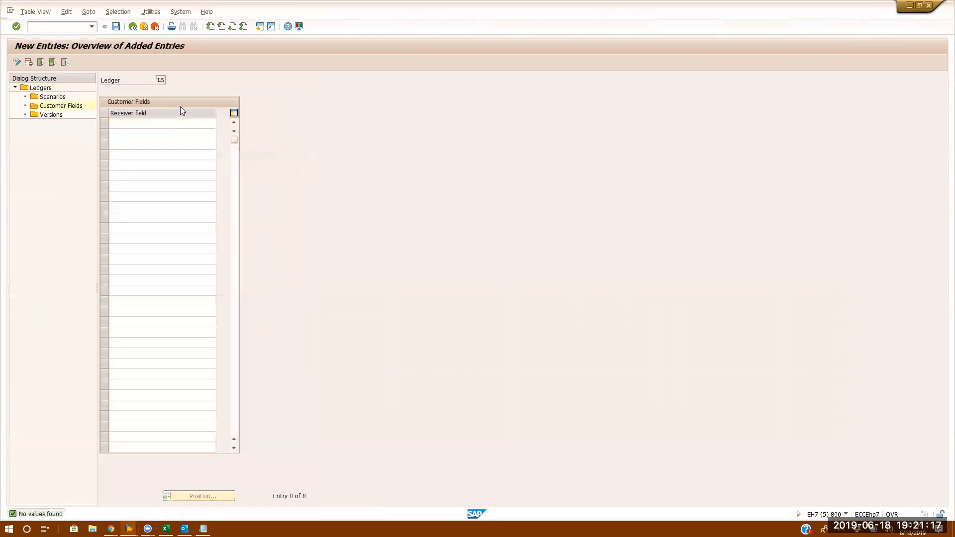
{"action": "left_click", "coordinate": [144, 26]}
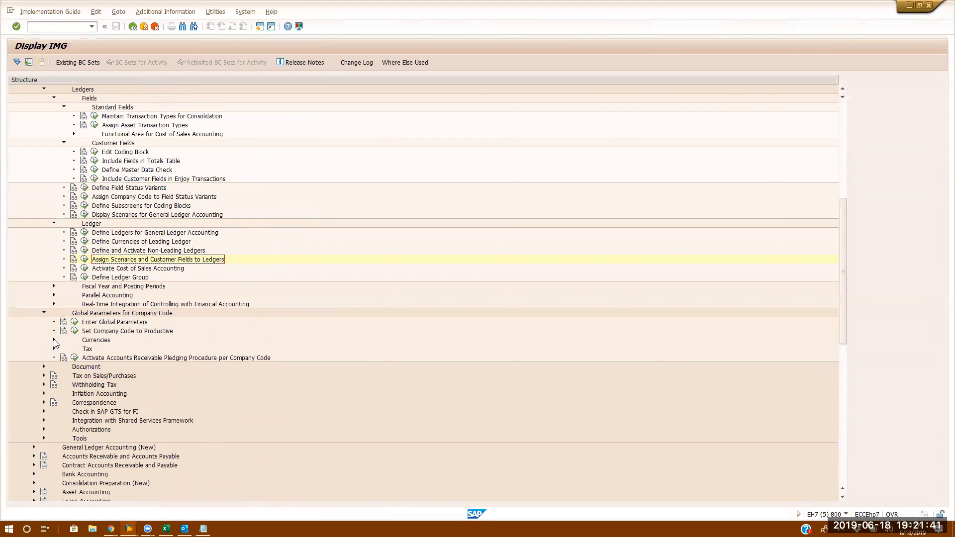
Expand the Parallel Accounting, General Ledger Accounting (New) and Document nodes and look through their activities
{"action": "left_click", "coordinate": [54, 296]}
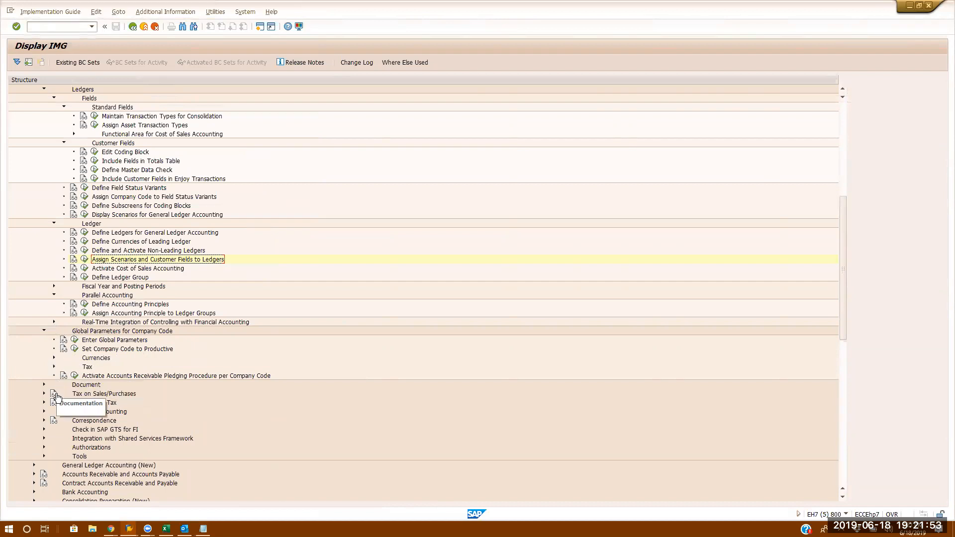
{"action": "scroll", "coordinate": [68, 438], "scroll_direction": "down", "scroll_amount": 1}
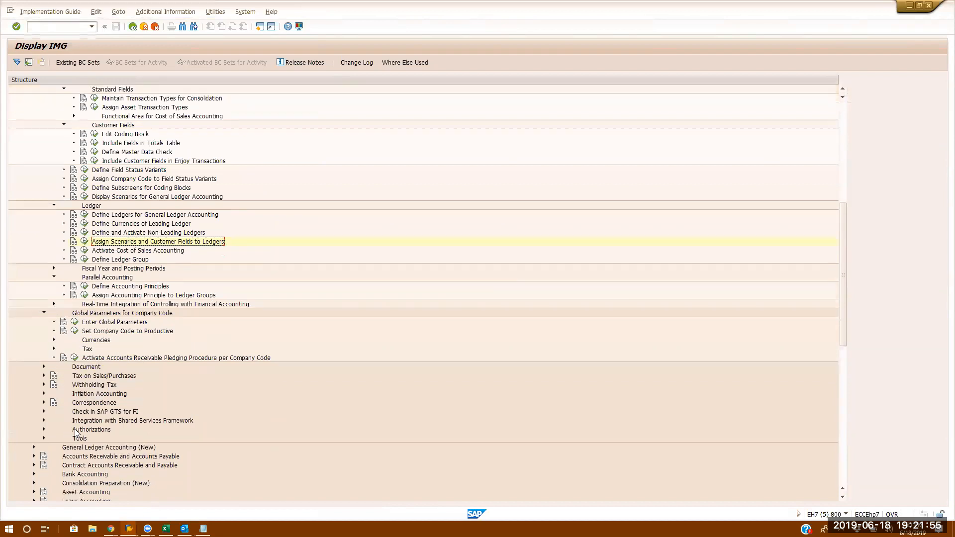
{"action": "left_click", "coordinate": [35, 439]}
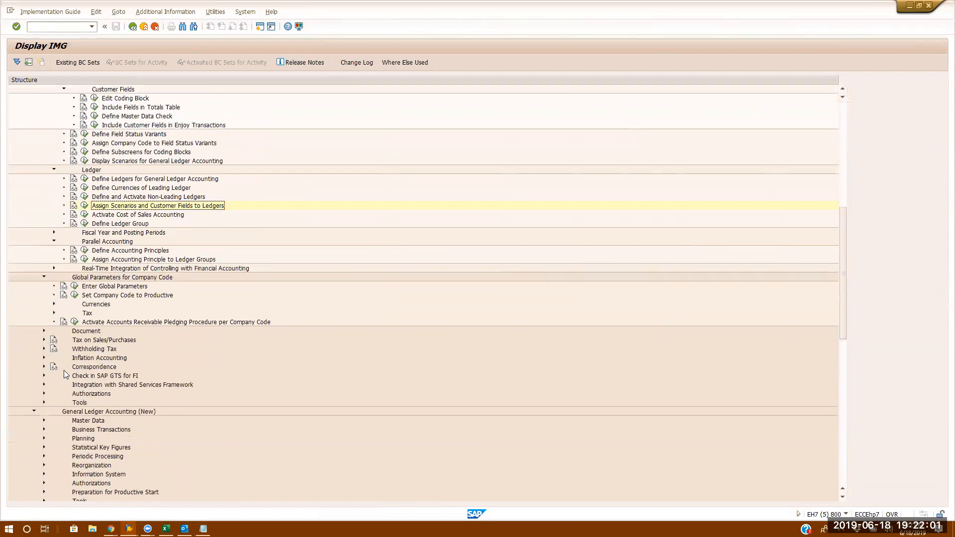
{"action": "left_click", "coordinate": [43, 331]}
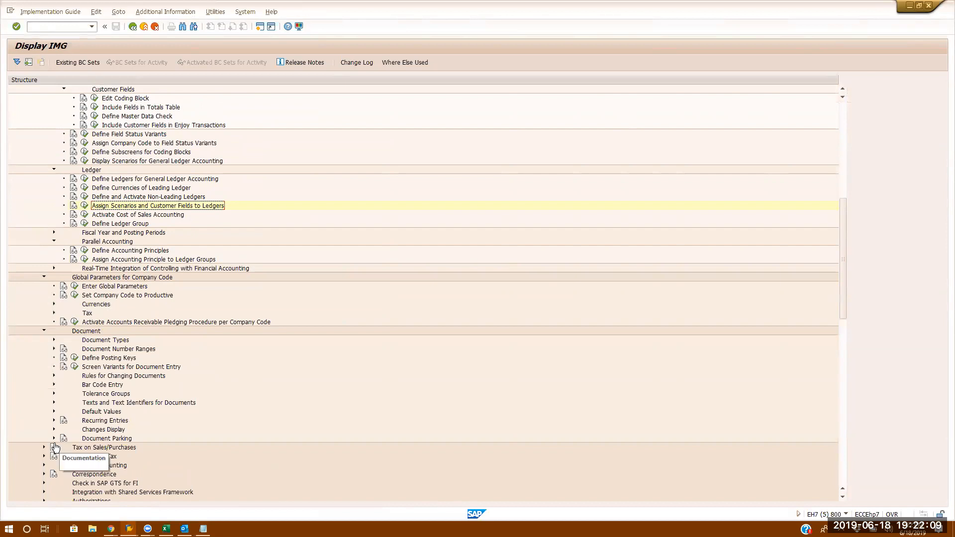
{"action": "scroll", "coordinate": [138, 403], "scroll_direction": "up", "scroll_amount": 2}
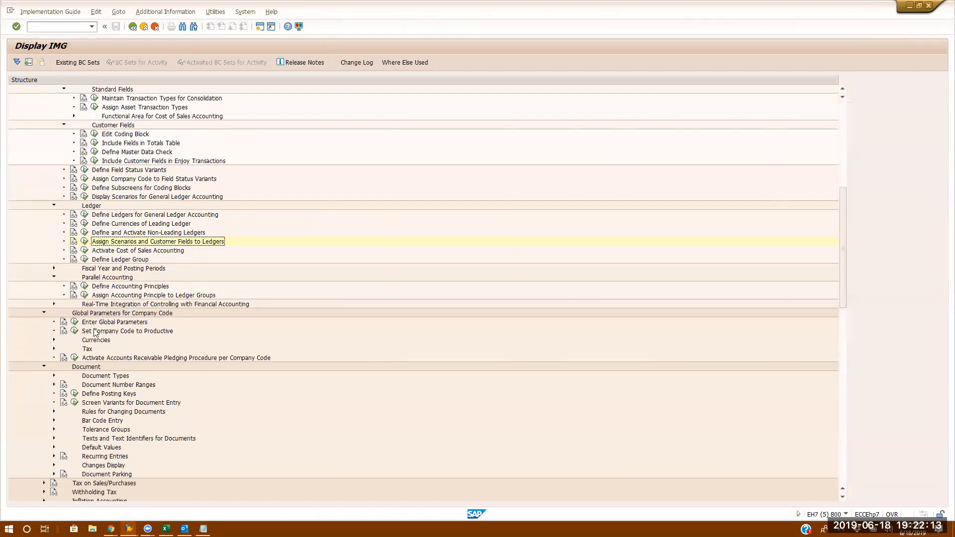
{"action": "scroll", "coordinate": [114, 332], "scroll_direction": "down", "scroll_amount": 5}
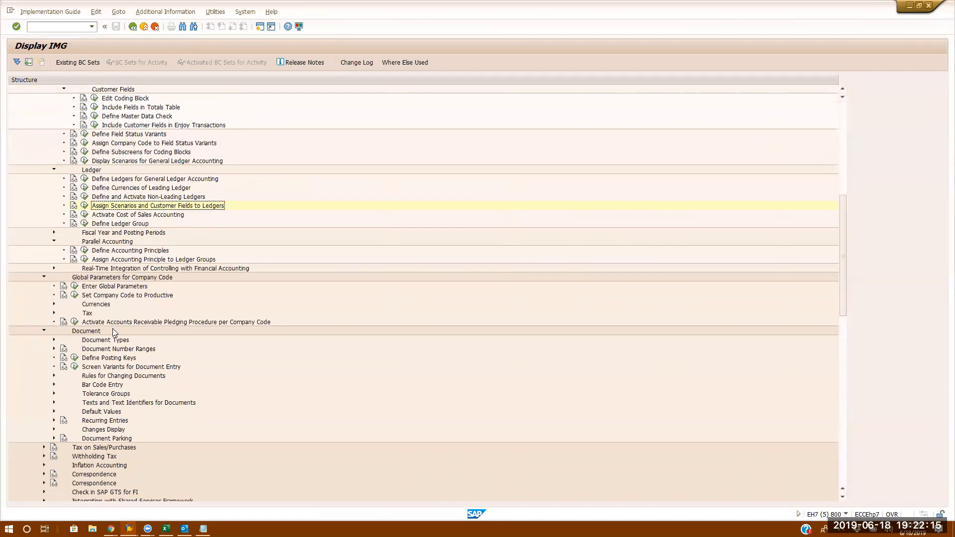
{"action": "scroll", "coordinate": [115, 332], "scroll_direction": "down", "scroll_amount": 5}
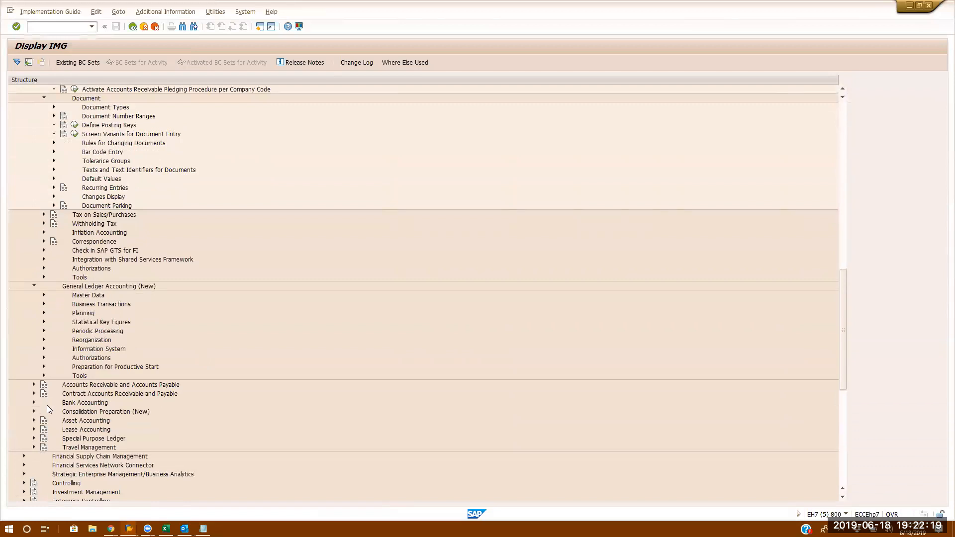
Expand Business Transactions, Master Data and Document Splitting under General Ledger Accounting (New), and open Activate Document Splitting in display mode
{"action": "left_click", "coordinate": [44, 304]}
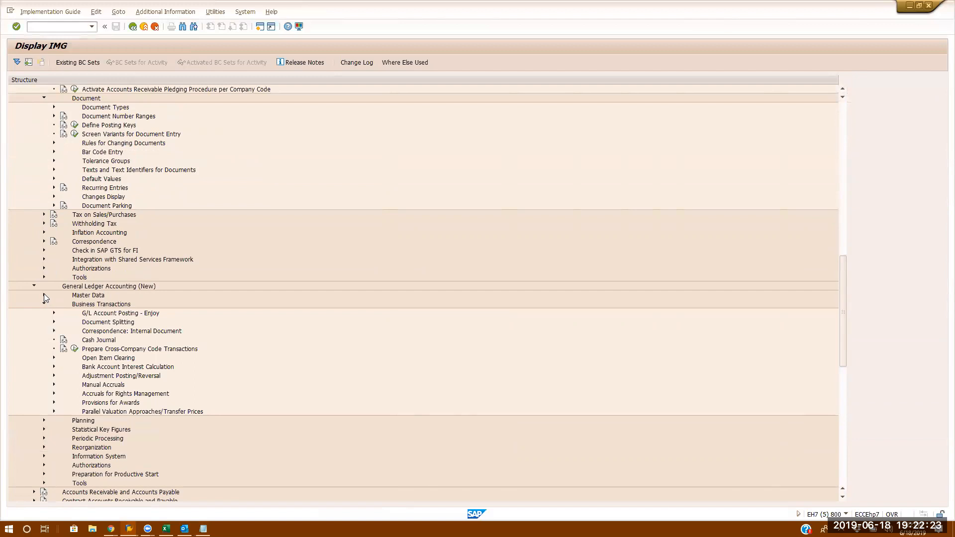
{"action": "left_click", "coordinate": [44, 295]}
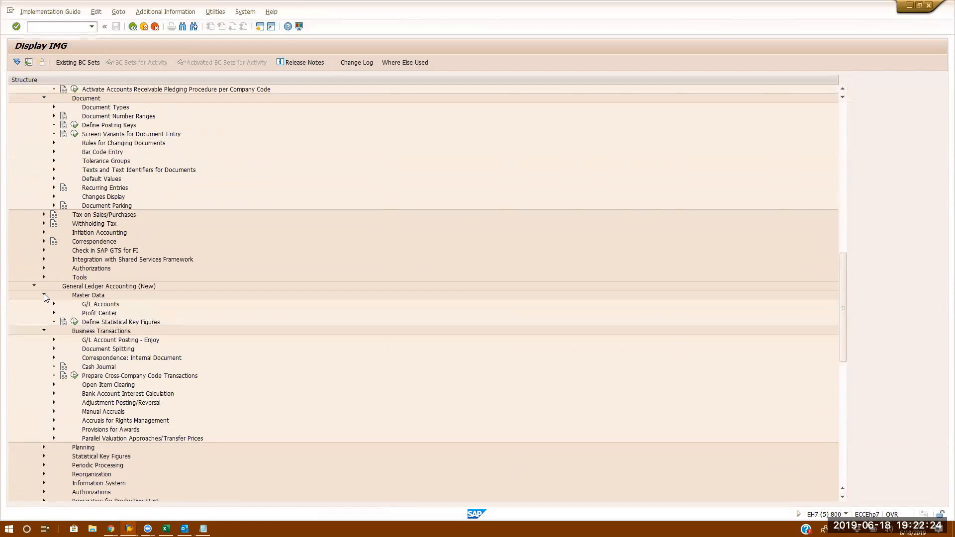
{"action": "left_click", "coordinate": [54, 349]}
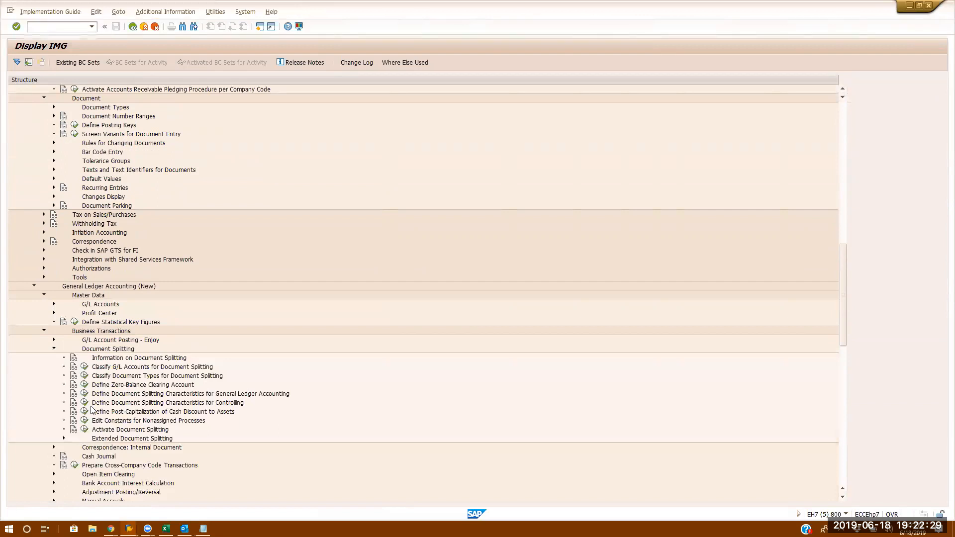
{"action": "left_click", "coordinate": [84, 430]}
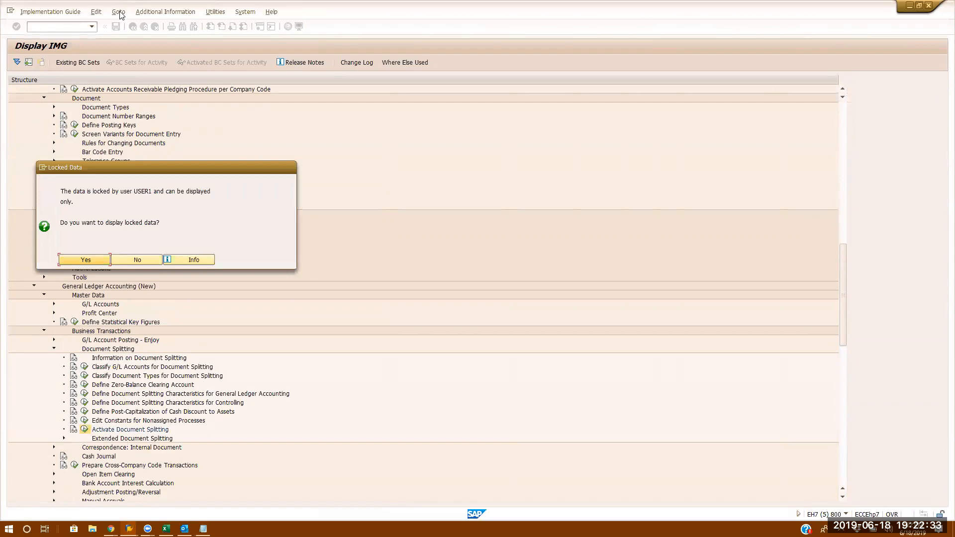
{"action": "left_click", "coordinate": [95, 256]}
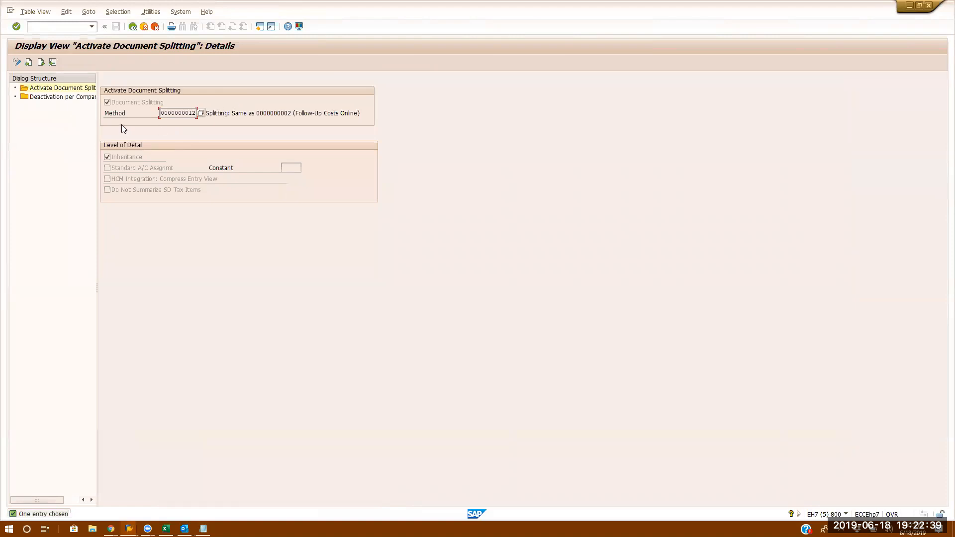
Check the document splitting method, open Deactivation per Company Code and look through its first entries
{"action": "double_click", "coordinate": [161, 113]}
{"action": "left_click", "coordinate": [71, 93]}
{"action": "double_click", "coordinate": [70, 97]}
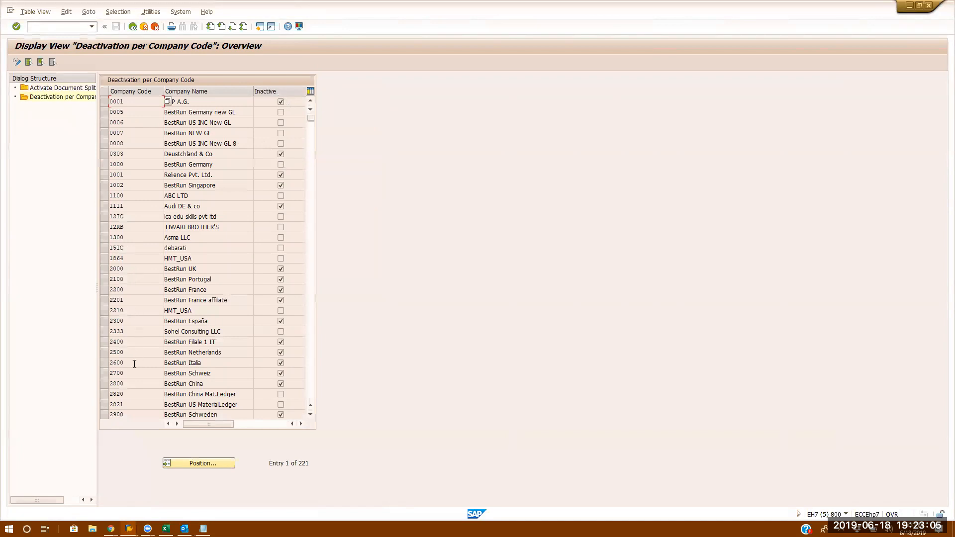
{"action": "left_click", "coordinate": [311, 414]}
{"action": "left_click", "coordinate": [311, 414]}
{"action": "left_click", "coordinate": [311, 414]}
{"action": "left_click", "coordinate": [311, 414]}
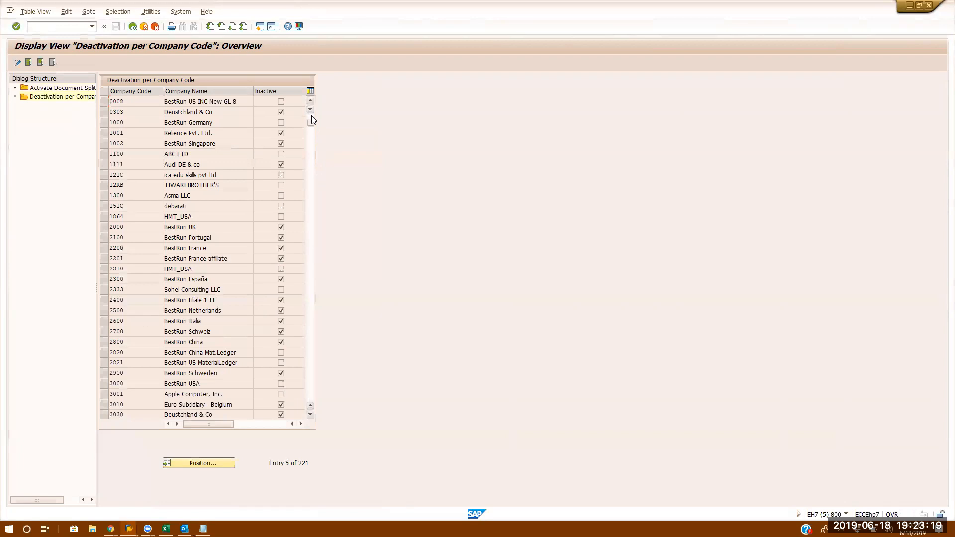
{"action": "scroll", "coordinate": [312, 115], "scroll_direction": "up", "scroll_amount": 2}
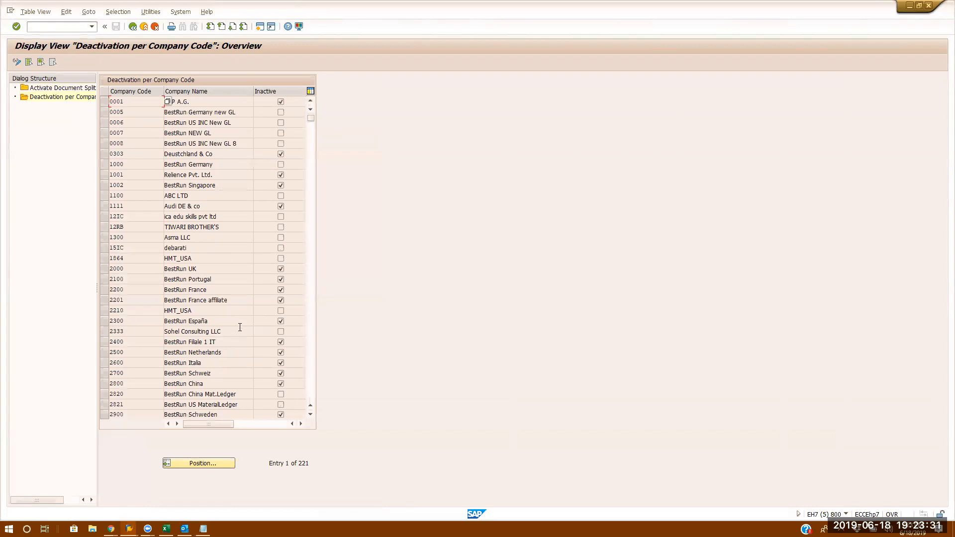
Compare the document splitting Inactive flags of company codes 3333 and 1000
{"action": "left_click", "coordinate": [311, 336]}
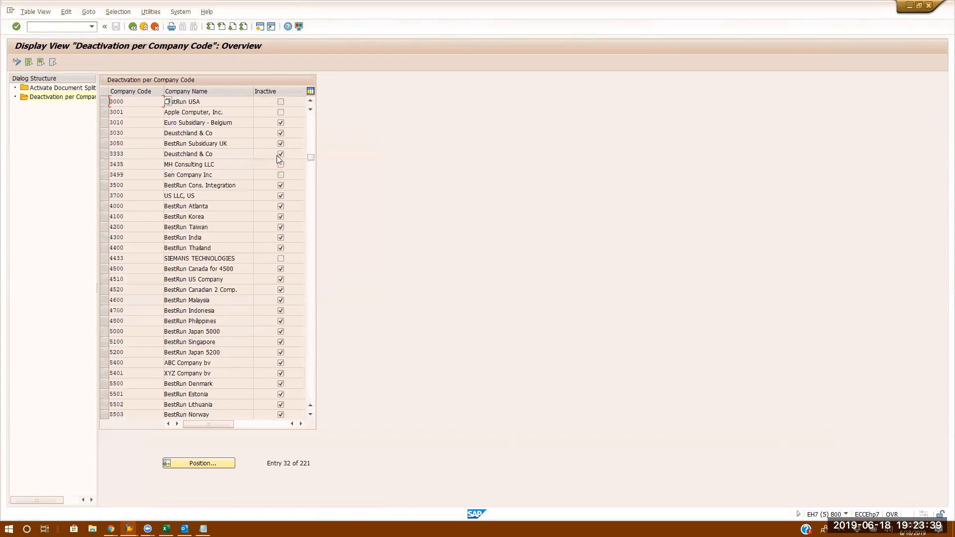
{"action": "left_click_drag", "start_coordinate": [132, 154], "coordinate": [69, 154]}
{"action": "left_click", "coordinate": [311, 124]}
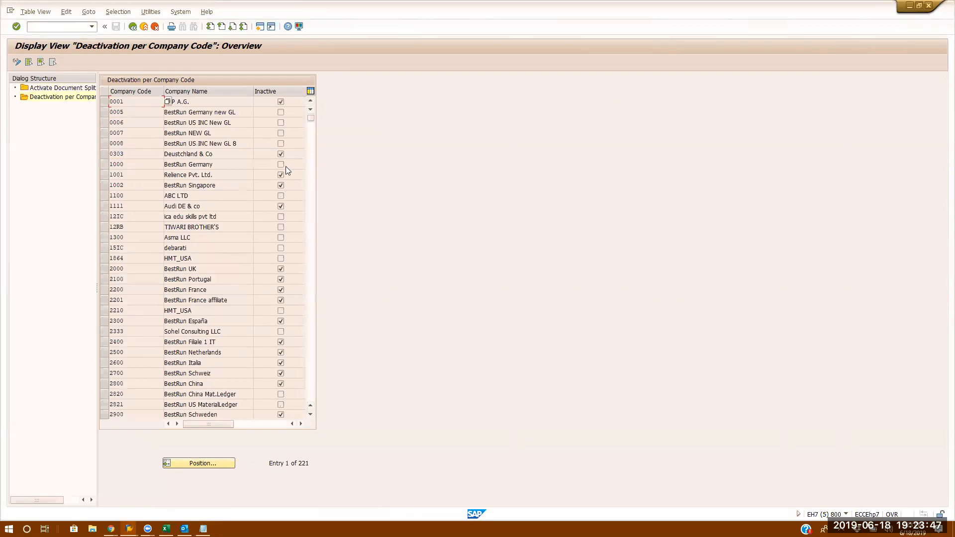
{"action": "left_click_drag", "start_coordinate": [144, 165], "coordinate": [80, 170]}
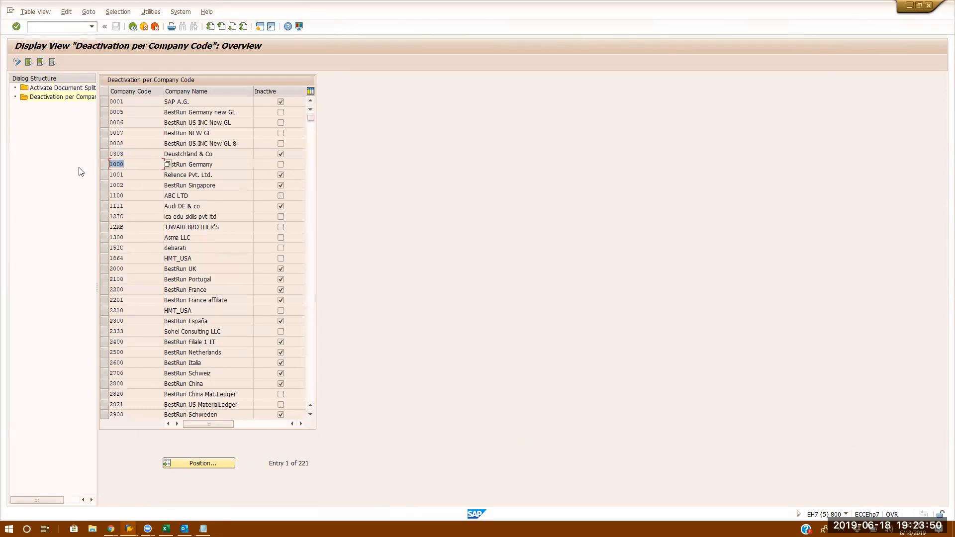
{"action": "left_click", "coordinate": [312, 267]}
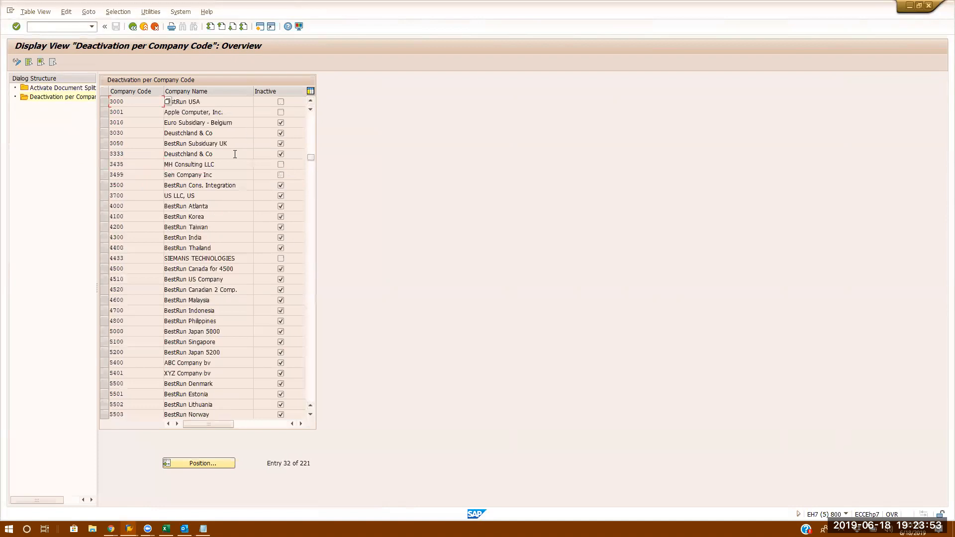
{"action": "left_click", "coordinate": [137, 157]}
{"action": "left_click", "coordinate": [47, 24]}
{"action": "type", "text": ".obf03"}
{"action": "key", "text": "BackSpace"}
{"action": "key", "text": "BackSpace"}
{"action": "key", "text": "BackSpace"}
{"action": "key", "text": "BackSpace"}
{"action": "key", "text": "BackSpace"}
{"action": "key", "text": "BackSpace"}
Switch to the session showing the initial Display Document screen and start the Enter Vendor Invoice transaction there
{"action": "left_click", "coordinate": [129, 529]}
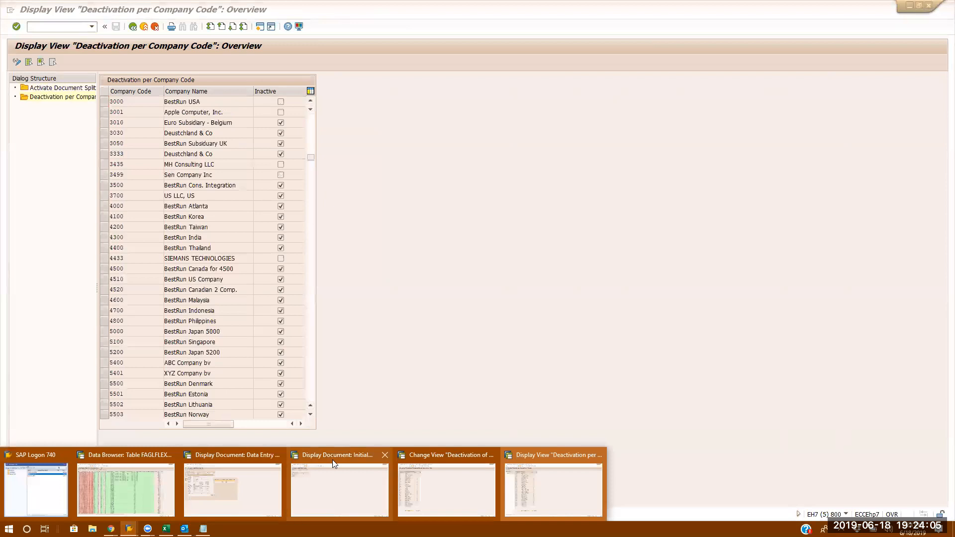
{"action": "left_click", "coordinate": [341, 472]}
{"action": "left_click", "coordinate": [65, 25]}
{"action": "type", "text": "/nfb"}
{"action": "key", "text": "BackSpace"}
{"action": "key", "text": "BackSpace"}
{"action": "key", "text": "BackSpace"}
{"action": "type", "text": "nfbl1n"}
{"action": "key", "text": "Return"}
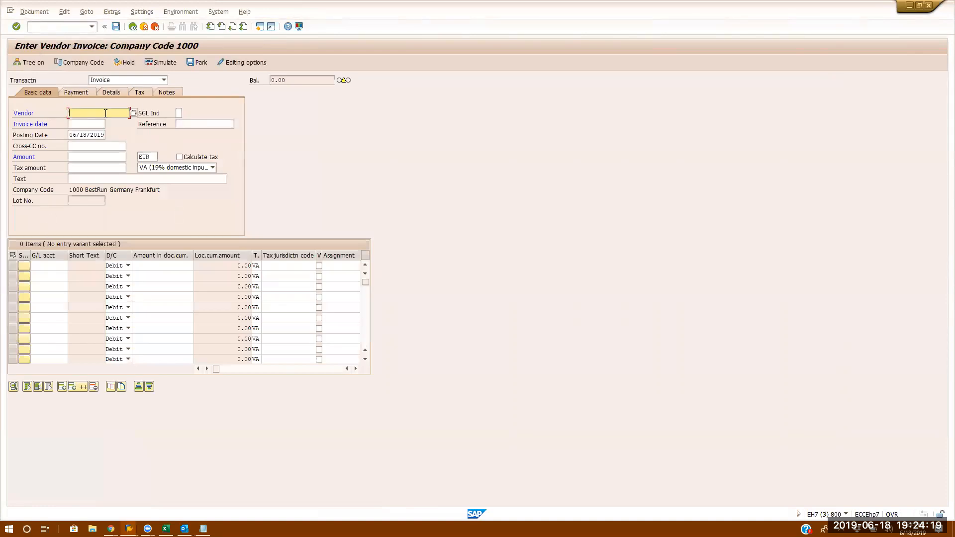
Set the vendor invoice's company code to 3333
{"action": "left_click", "coordinate": [83, 60]}
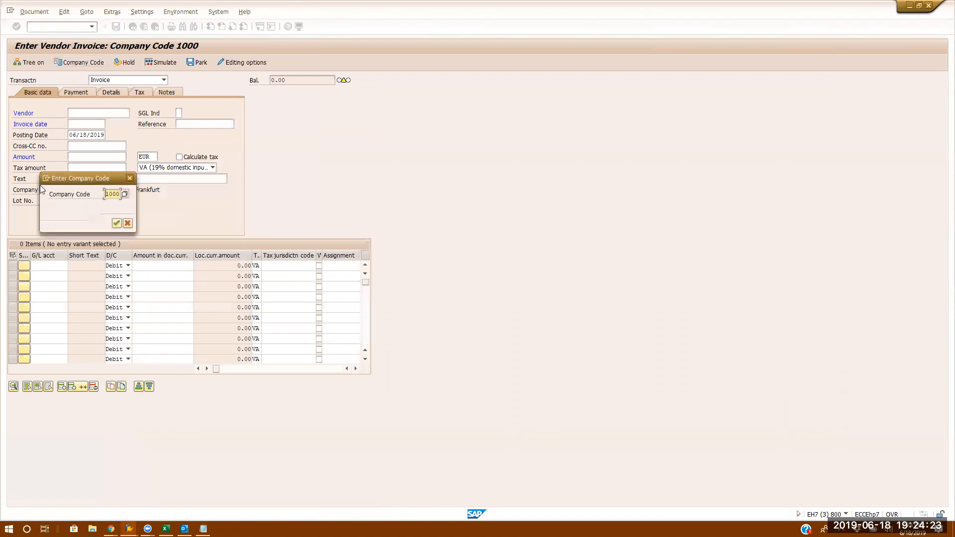
{"action": "type", "text": "3333"}
{"action": "key", "text": "Return"}
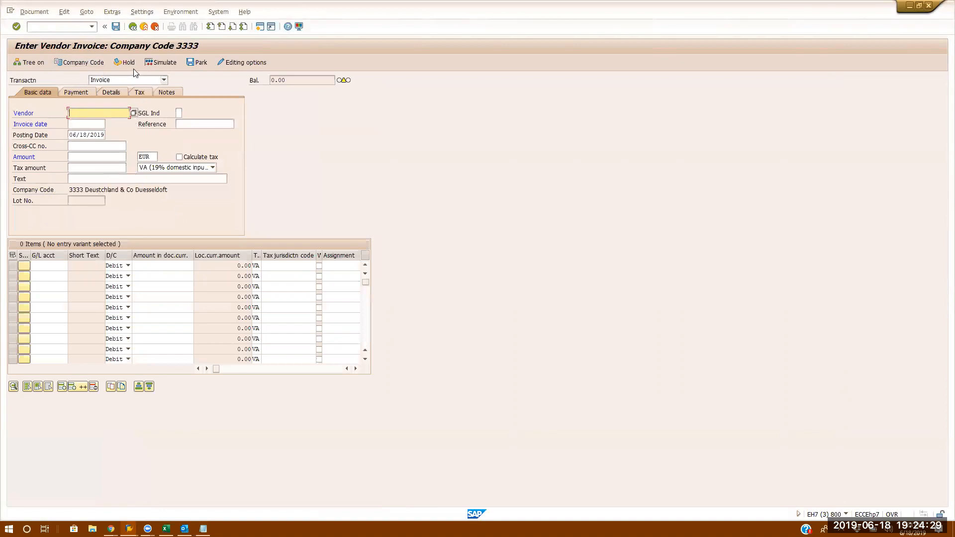
Search the vendors of company code 3333 and choose DELAND SUPPLIES as the invoice vendor
{"action": "left_click", "coordinate": [134, 113]}
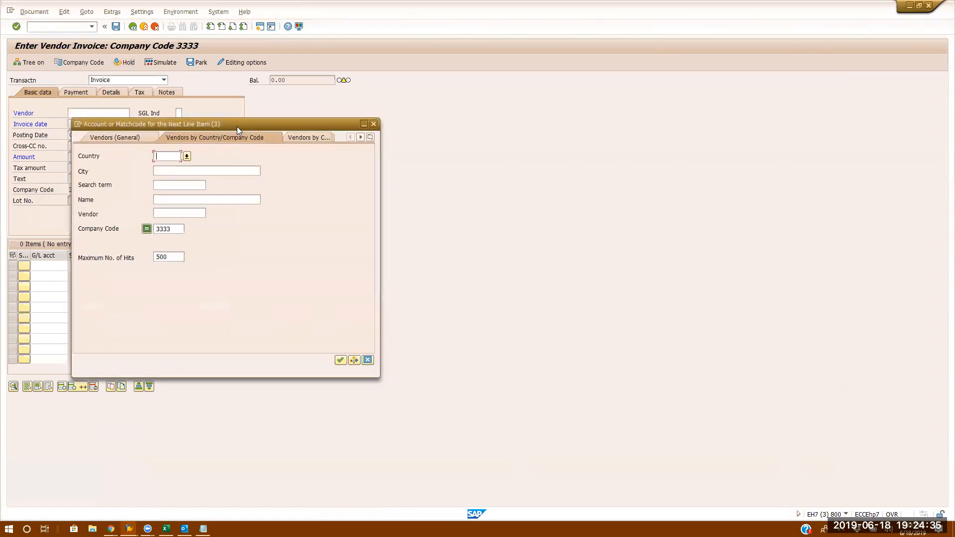
{"action": "left_click_drag", "start_coordinate": [305, 122], "coordinate": [594, 109]}
{"action": "left_click", "coordinate": [535, 196]}
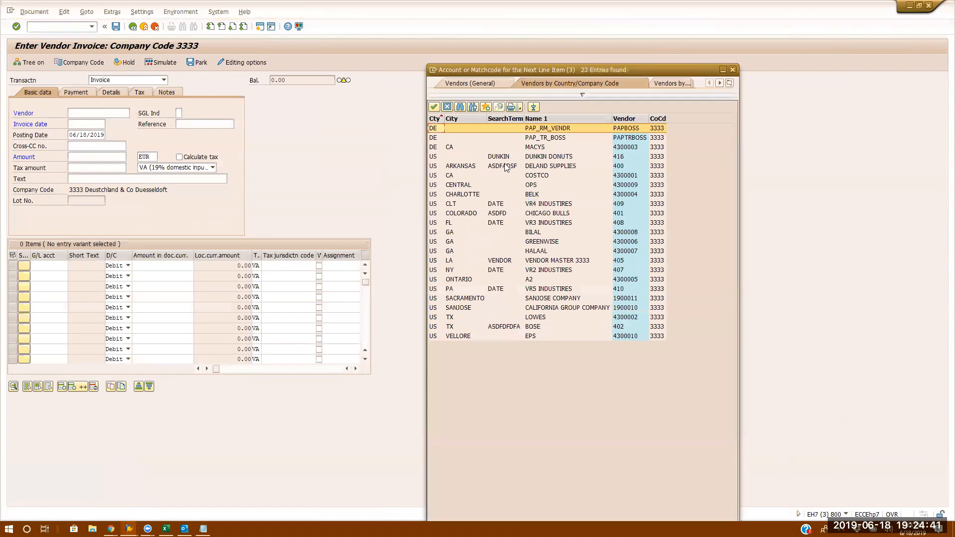
{"action": "left_click", "coordinate": [545, 170]}
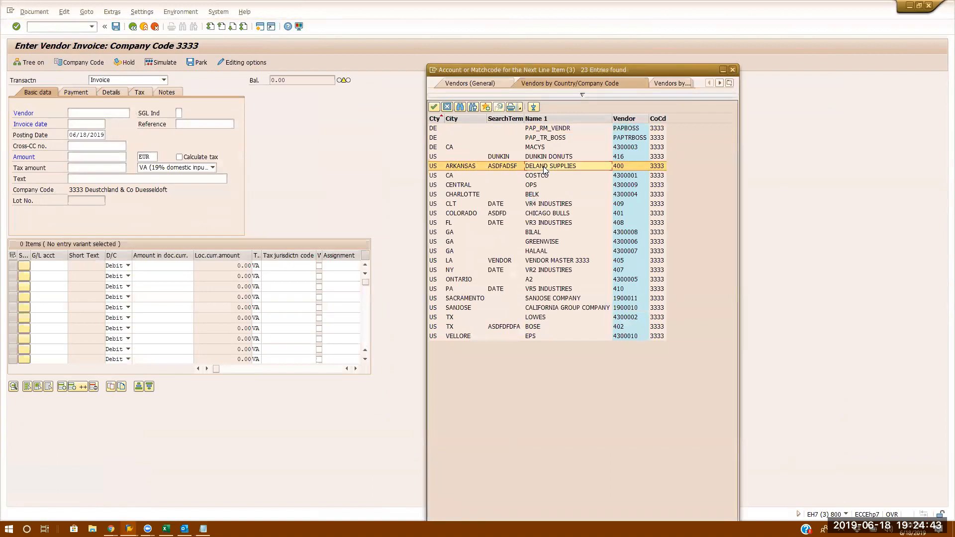
{"action": "double_click", "coordinate": [545, 171]}
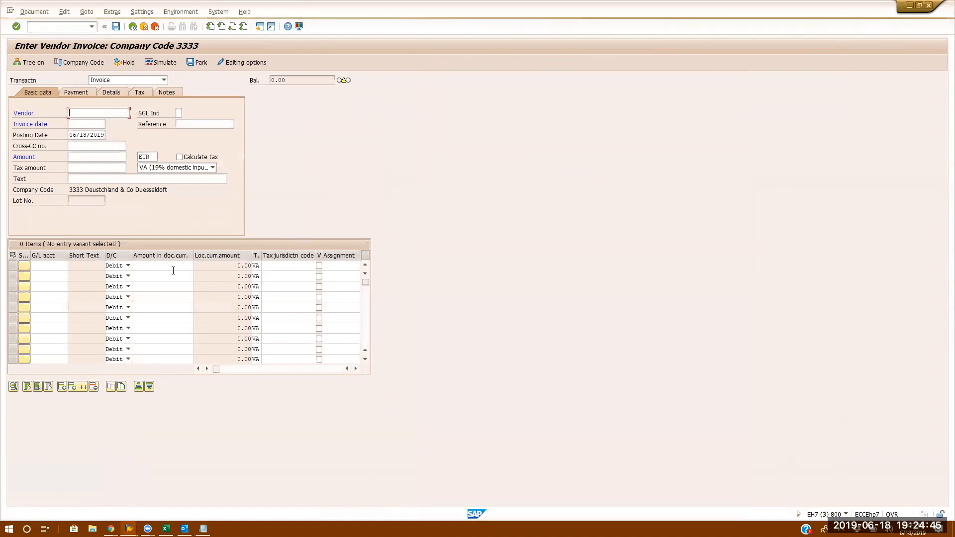
Set the invoice date to 06/18/2019 and the invoice amount to 500 EUR
{"action": "left_click", "coordinate": [89, 125]}
{"action": "type", "text": "06/1/"}
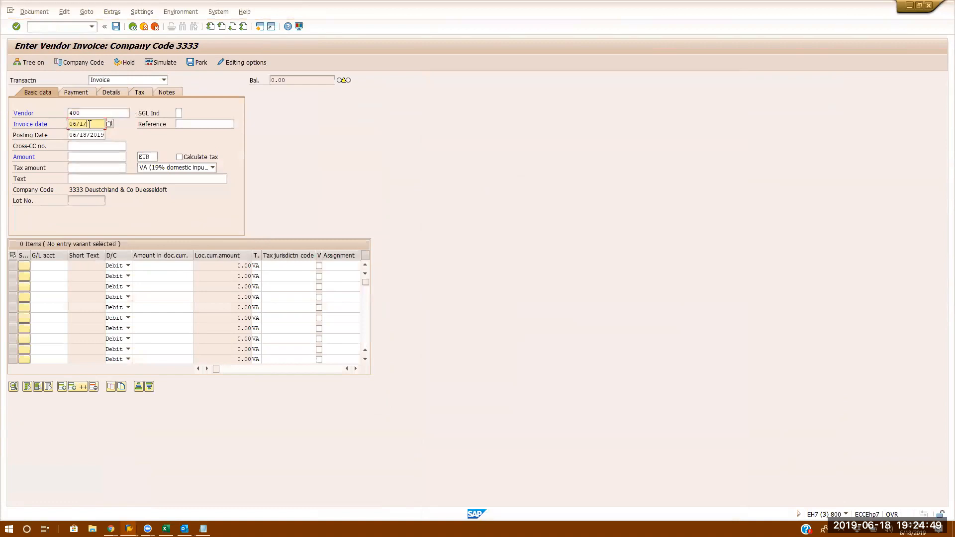
{"action": "key", "text": "BackSpace"}
{"action": "type", "text": "8/2019"}
{"action": "left_click", "coordinate": [88, 157]}
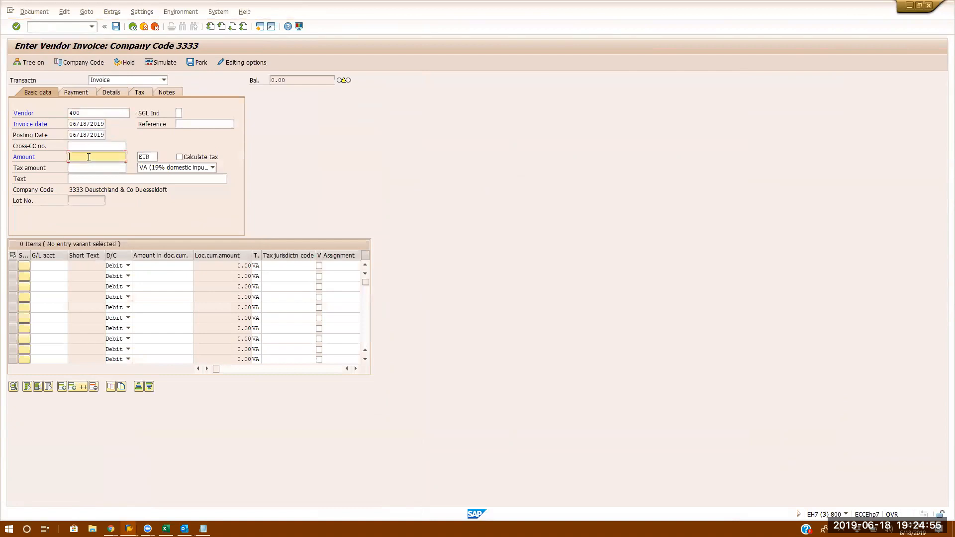
{"action": "type", "text": "500"}
Search the G/L accounts of company code 3333 and choose Elec bills (400392) for the first invoice line item
{"action": "left_click", "coordinate": [40, 265]}
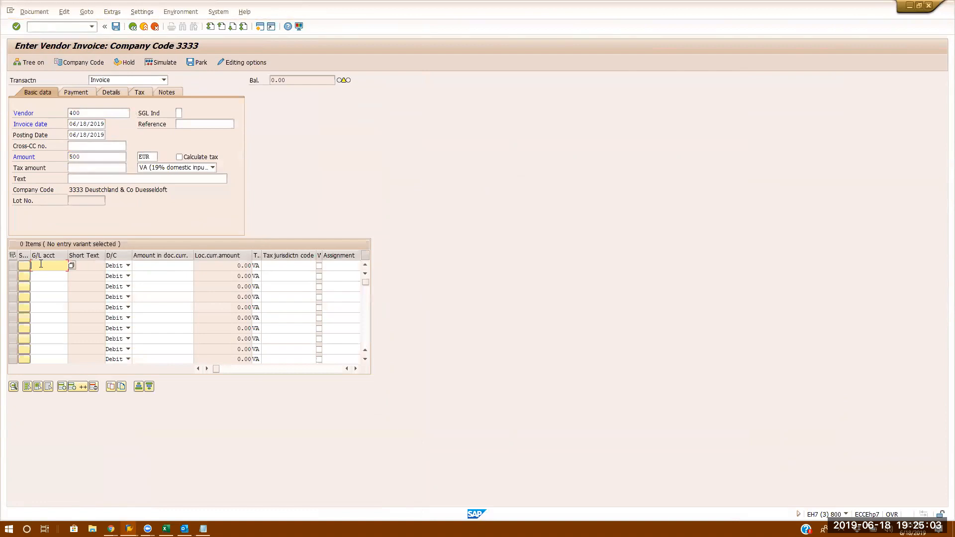
{"action": "left_click", "coordinate": [71, 266]}
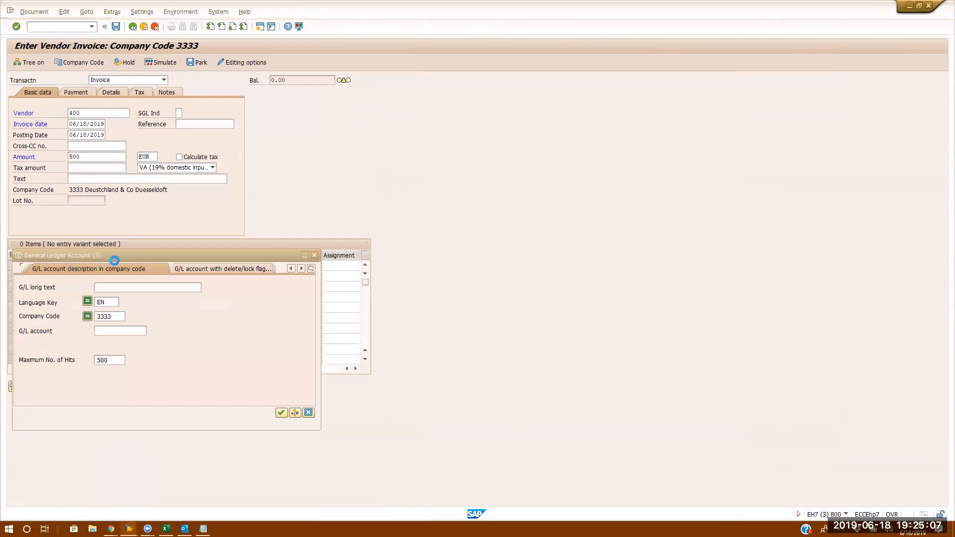
{"action": "left_click_drag", "start_coordinate": [116, 258], "coordinate": [561, 142]}
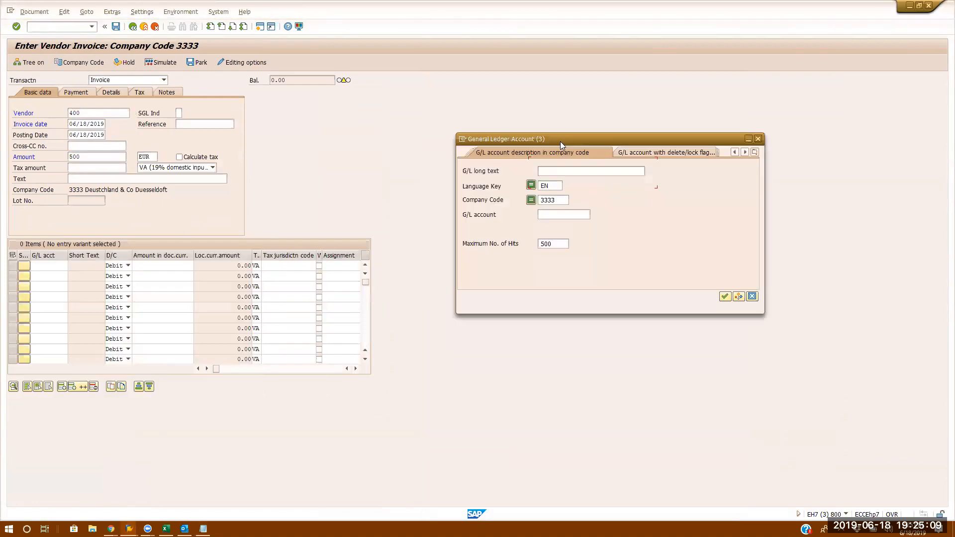
{"action": "left_click", "coordinate": [543, 215]}
{"action": "key", "text": "Return"}
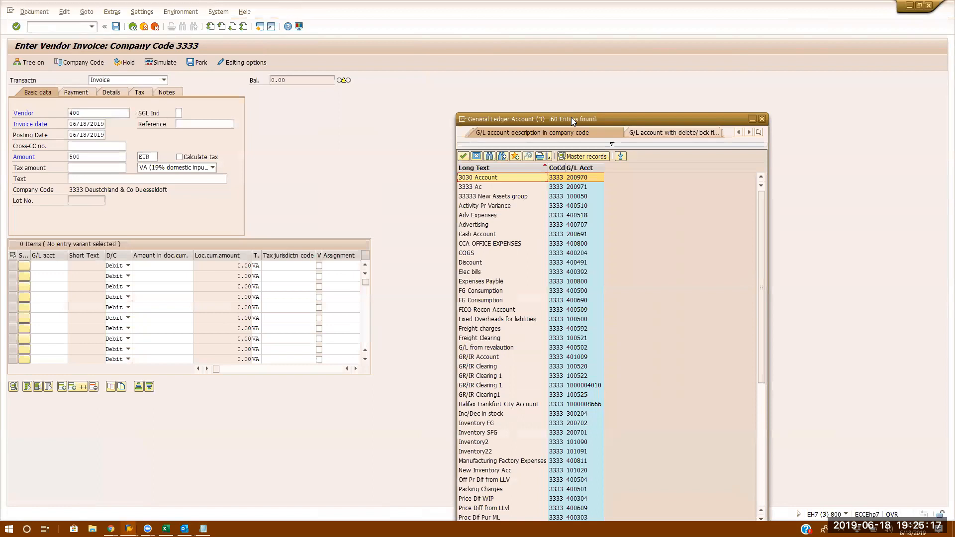
{"action": "double_click", "coordinate": [476, 204]}
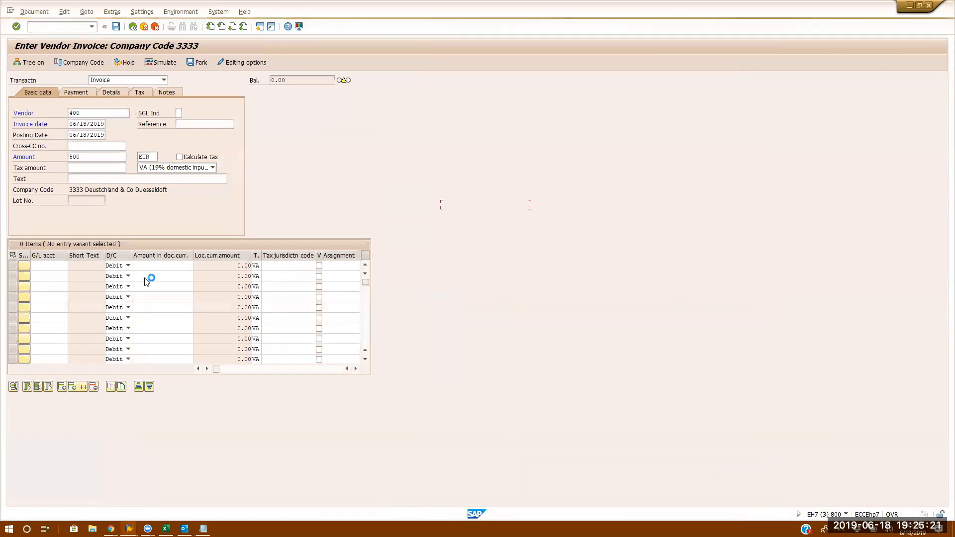
Look up the G/L accounts and choose Freight charges (400592) for the second line item
{"action": "left_click", "coordinate": [59, 276]}
{"action": "key", "text": "Return"}
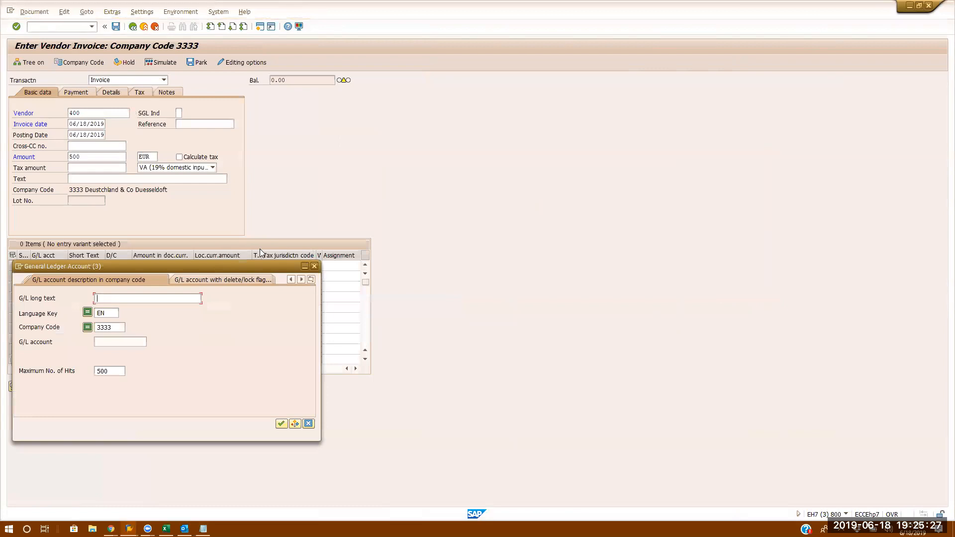
{"action": "left_click_drag", "start_coordinate": [216, 267], "coordinate": [663, 96]}
{"action": "key", "text": "Return"}
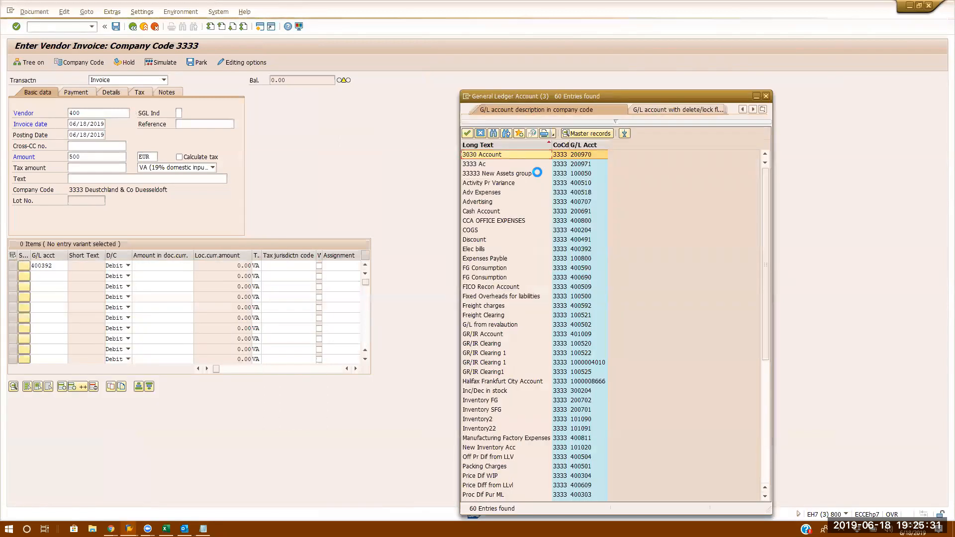
{"action": "double_click", "coordinate": [512, 308]}
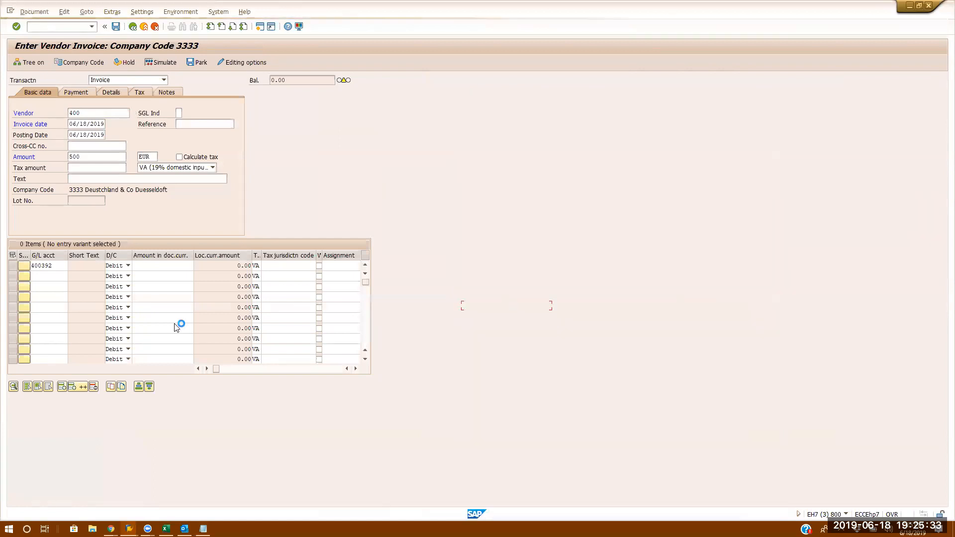
Look up the G/L accounts and choose Advertising (400707) for the third line item
{"action": "left_click", "coordinate": [46, 288]}
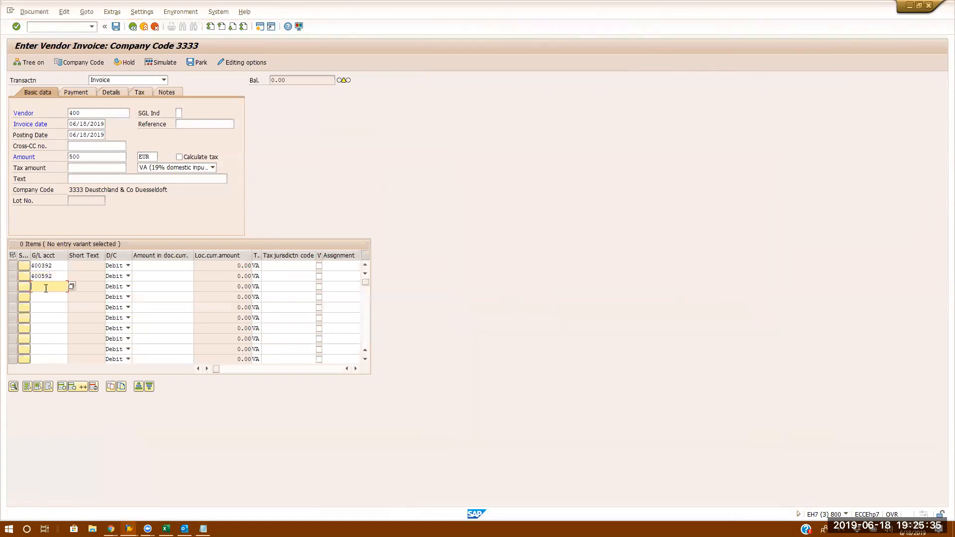
{"action": "left_click", "coordinate": [71, 287]}
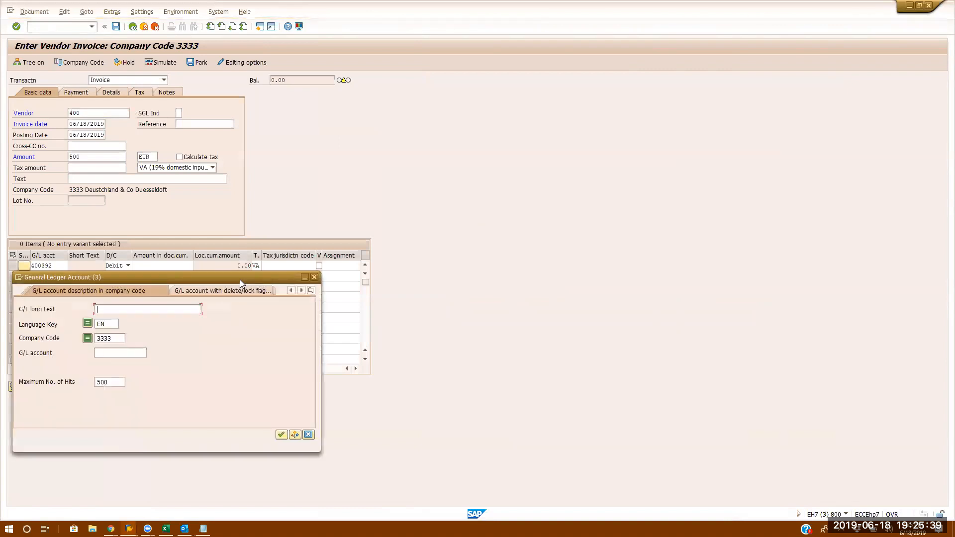
{"action": "left_click_drag", "start_coordinate": [240, 278], "coordinate": [753, 116]}
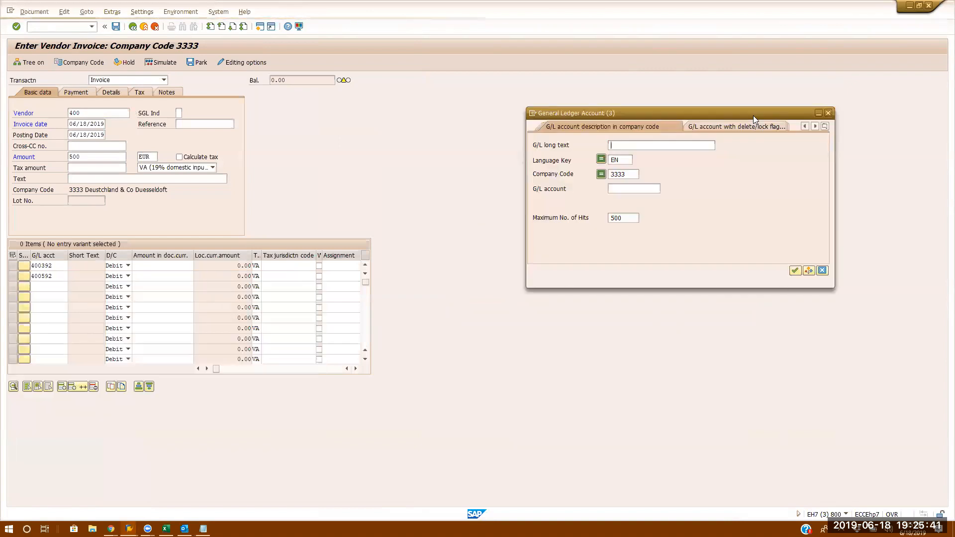
{"action": "key", "text": "Return"}
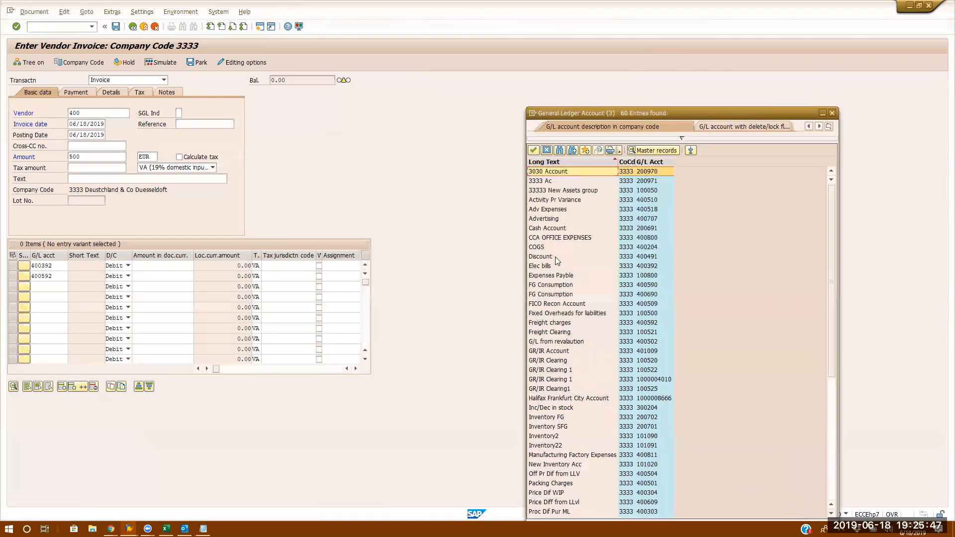
{"action": "double_click", "coordinate": [551, 220]}
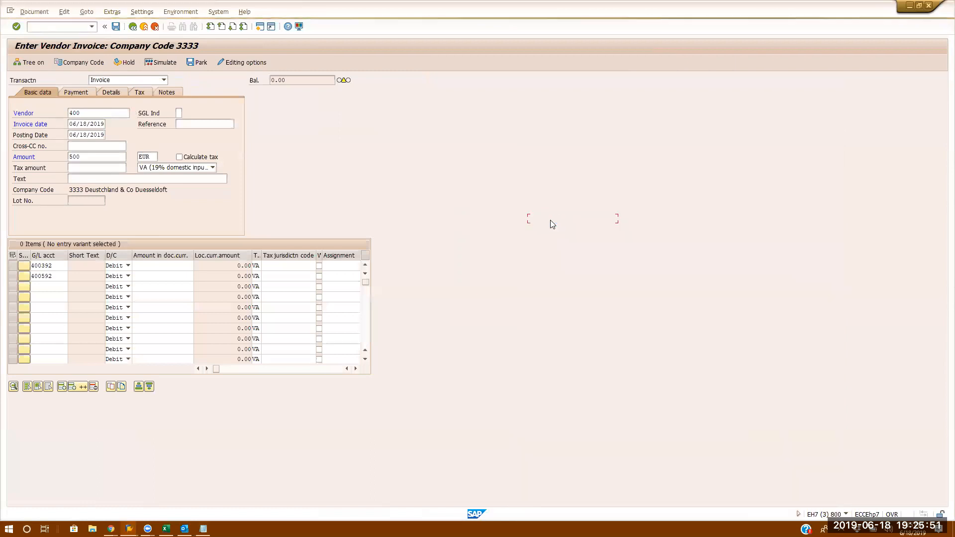
Set the document currency amounts to 100 for accounts 400392 and 400592, and 300 for account 400707
{"action": "left_click", "coordinate": [149, 268]}
{"action": "type", "text": "100"}
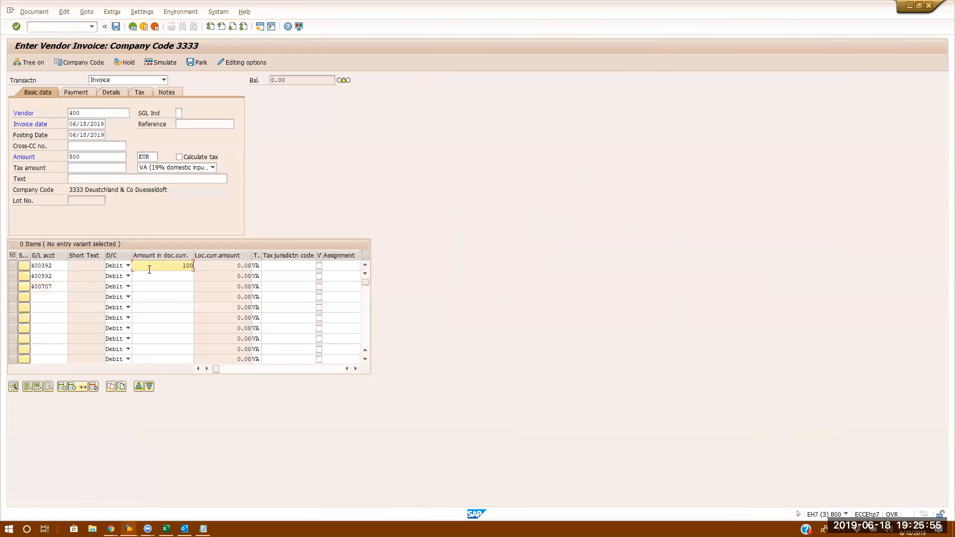
{"action": "left_click", "coordinate": [149, 275]}
{"action": "type", "text": "100"}
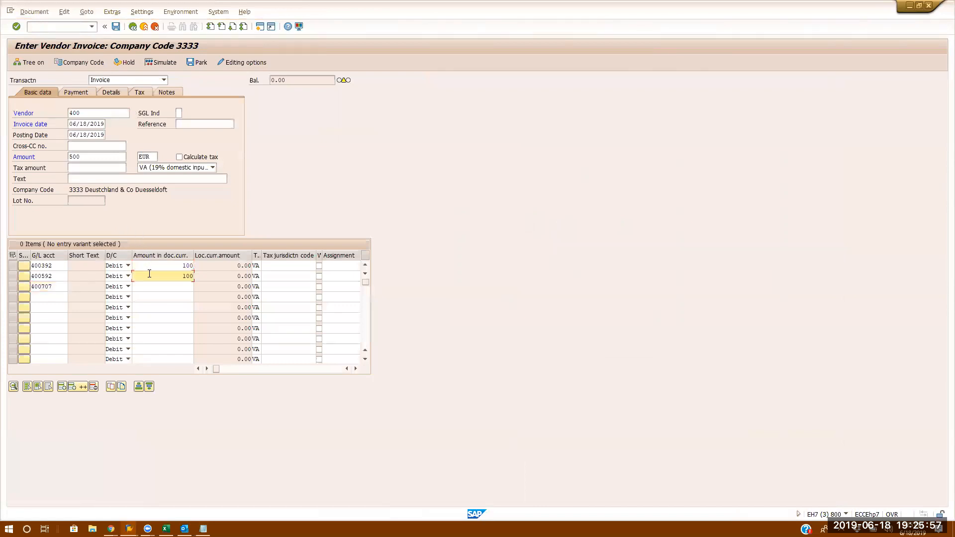
{"action": "left_click", "coordinate": [158, 287]}
{"action": "type", "text": "300"}
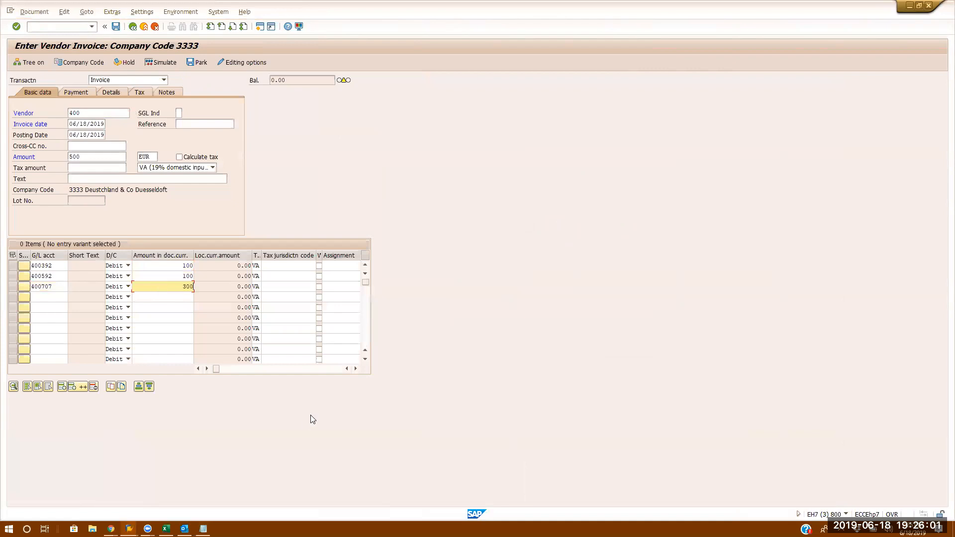
Search the cost centers of company code 3333 and assign cost center 1001 (BODYSHOP) to the first line item
{"action": "left_click", "coordinate": [325, 370]}
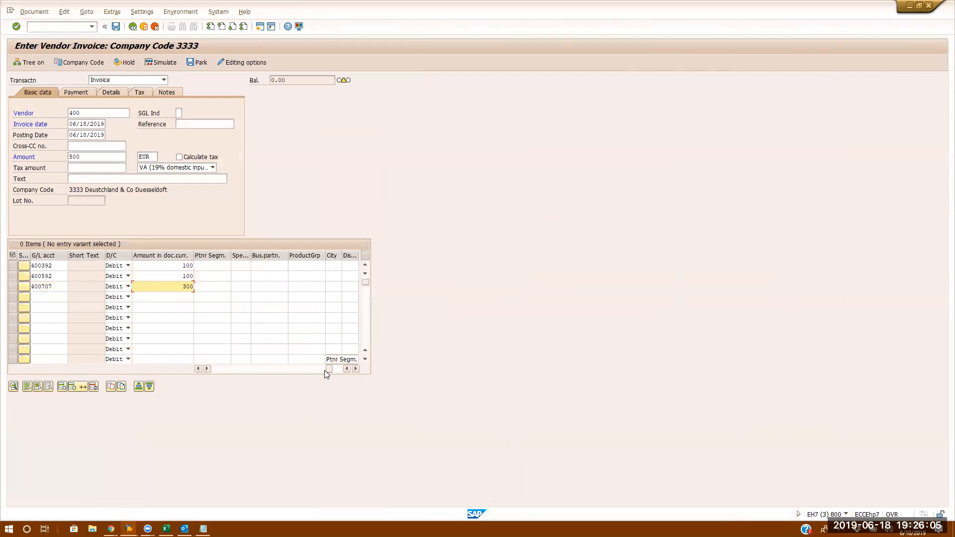
{"action": "left_click", "coordinate": [255, 370]}
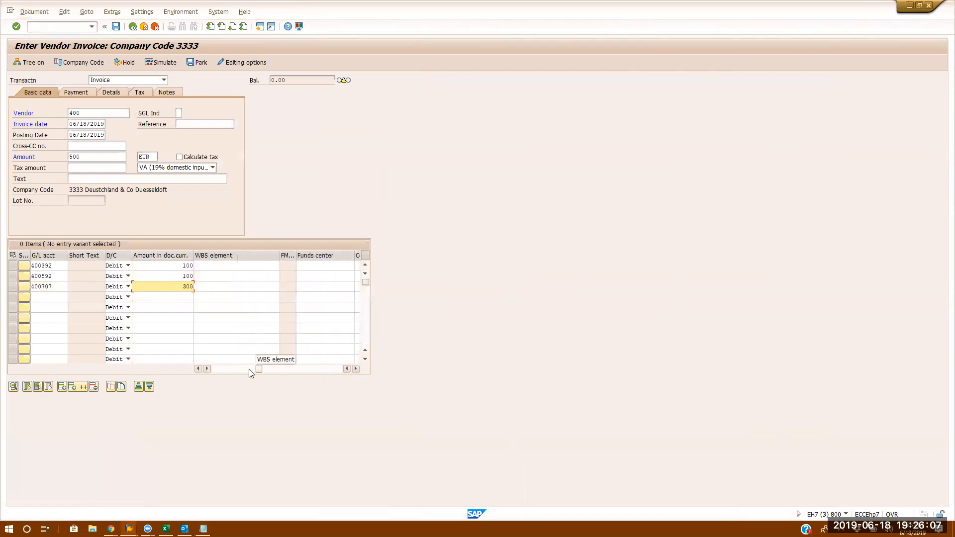
{"action": "left_click", "coordinate": [198, 368]}
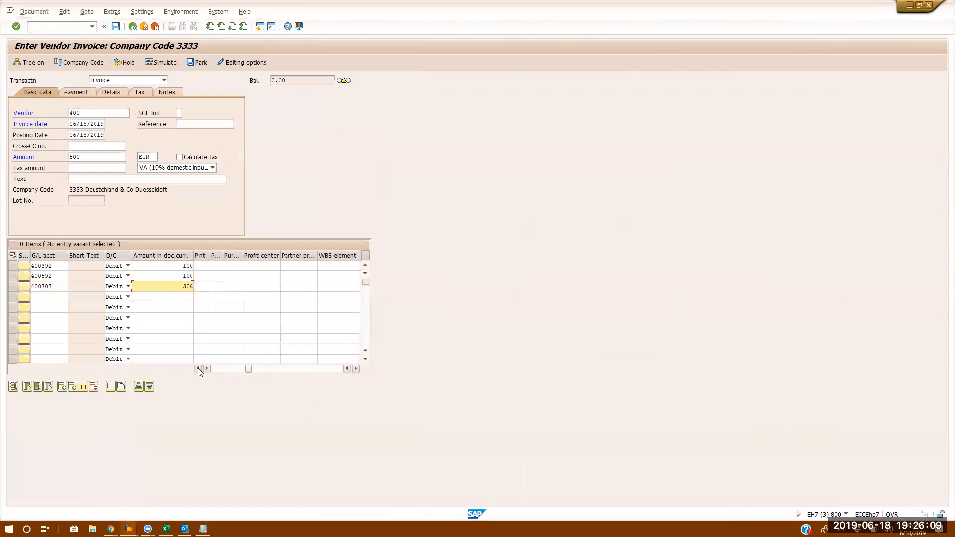
{"action": "left_click", "coordinate": [198, 368]}
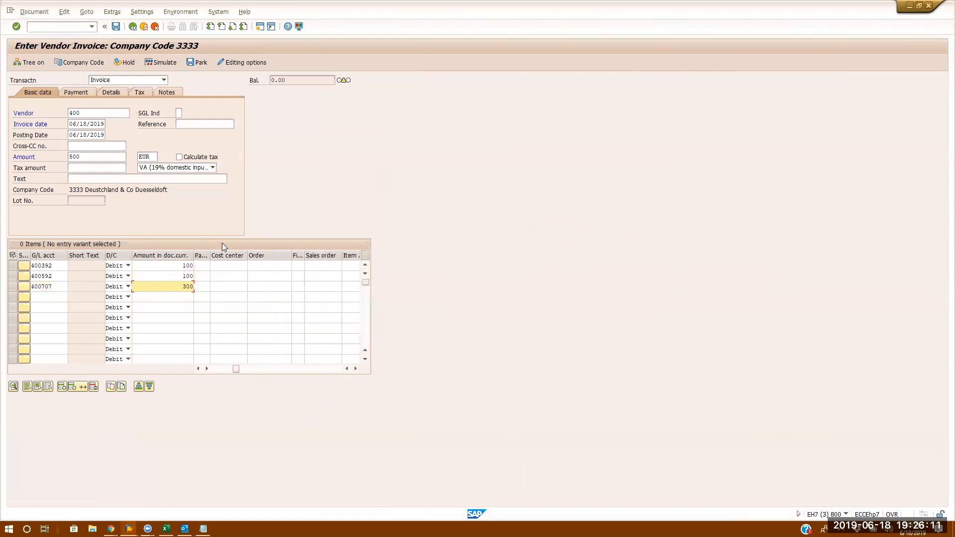
{"action": "left_click", "coordinate": [224, 266]}
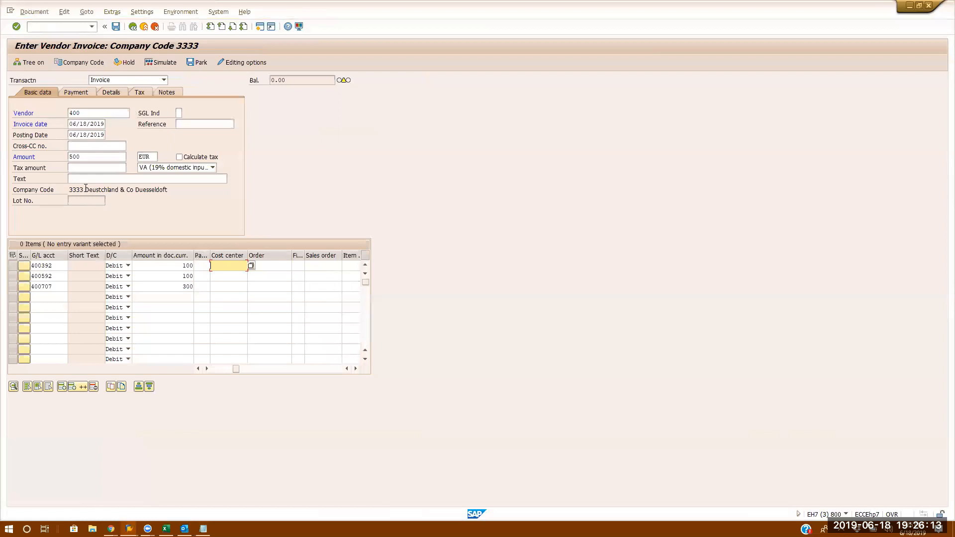
{"action": "key", "text": "F4"}
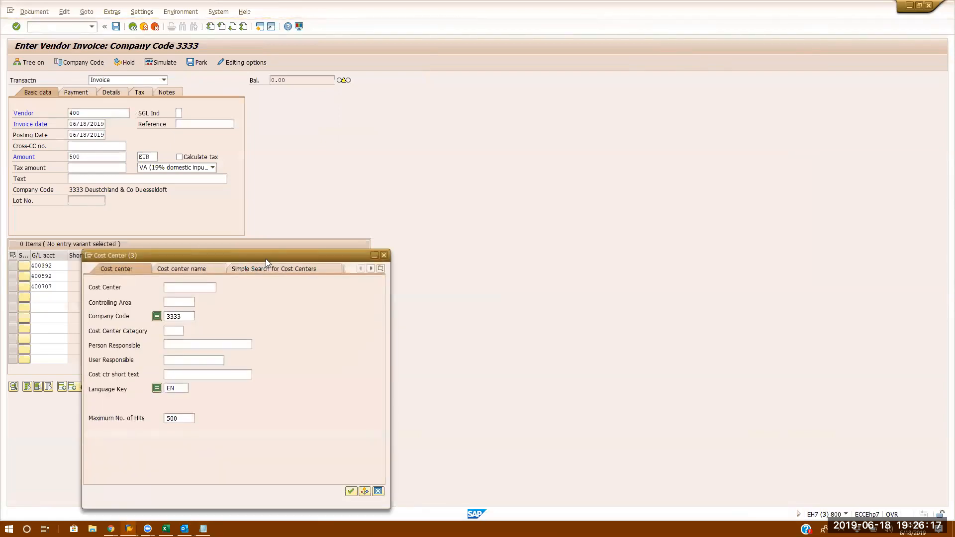
{"action": "key", "text": "Return"}
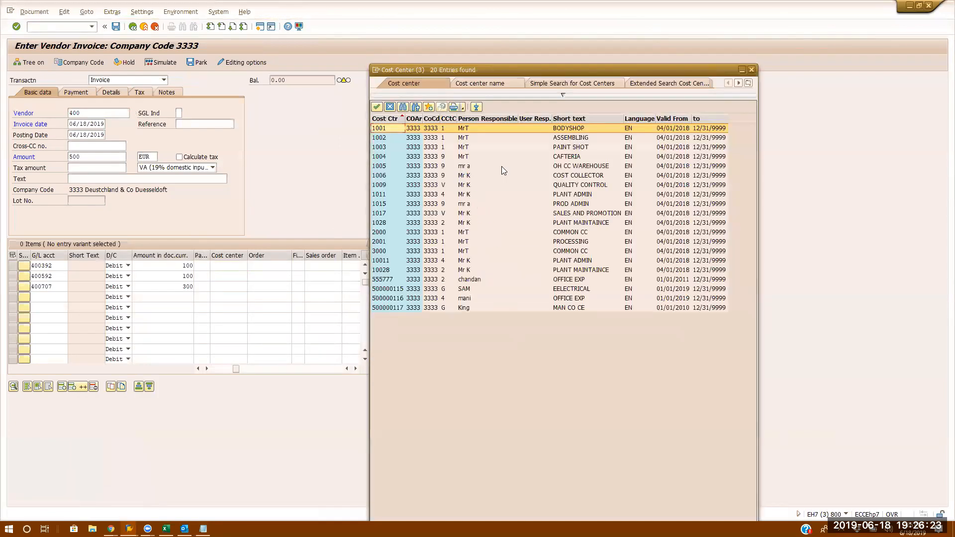
{"action": "double_click", "coordinate": [385, 131]}
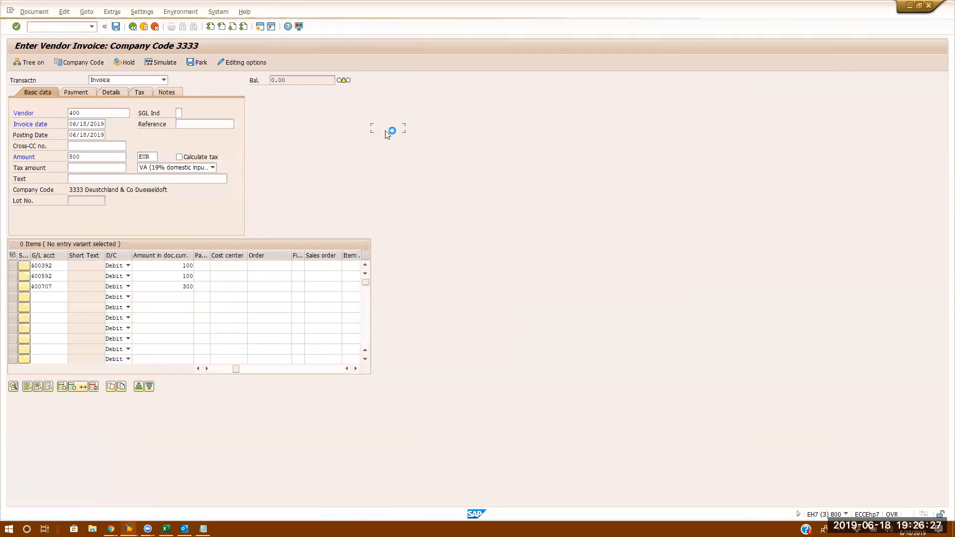
Assign cost center 1002 to the second line item and 1003 to the third
{"action": "left_click", "coordinate": [230, 277]}
{"action": "type", "text": "1002"}
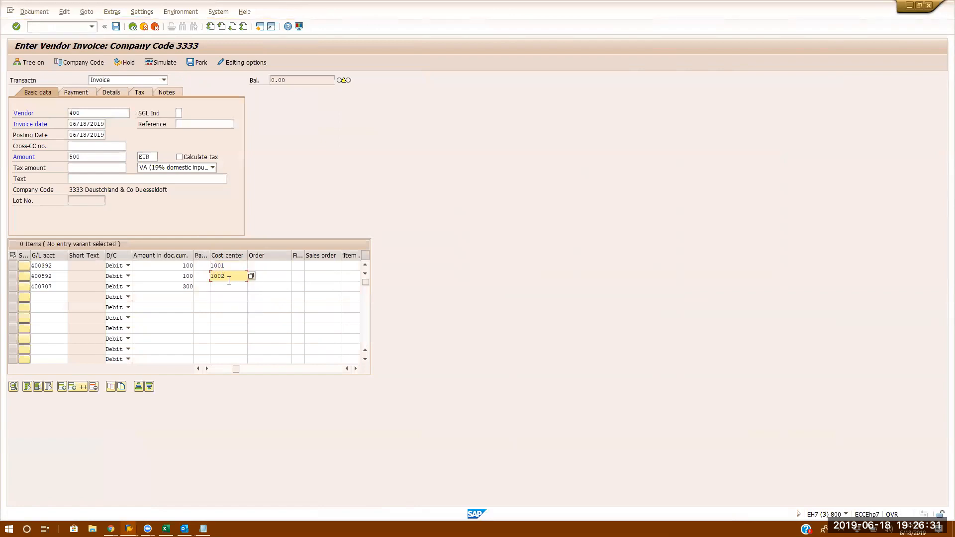
{"action": "left_click", "coordinate": [227, 286]}
{"action": "type", "text": "1003"}
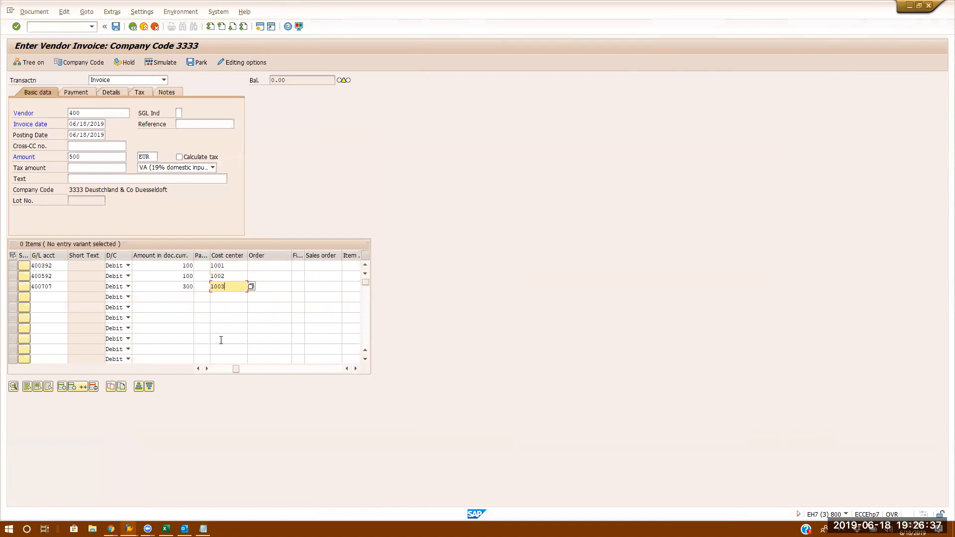
Bring the line items' profit center assignment into view and have the system validate the entered invoice data
{"action": "left_click", "coordinate": [198, 369]}
{"action": "left_click", "coordinate": [198, 369]}
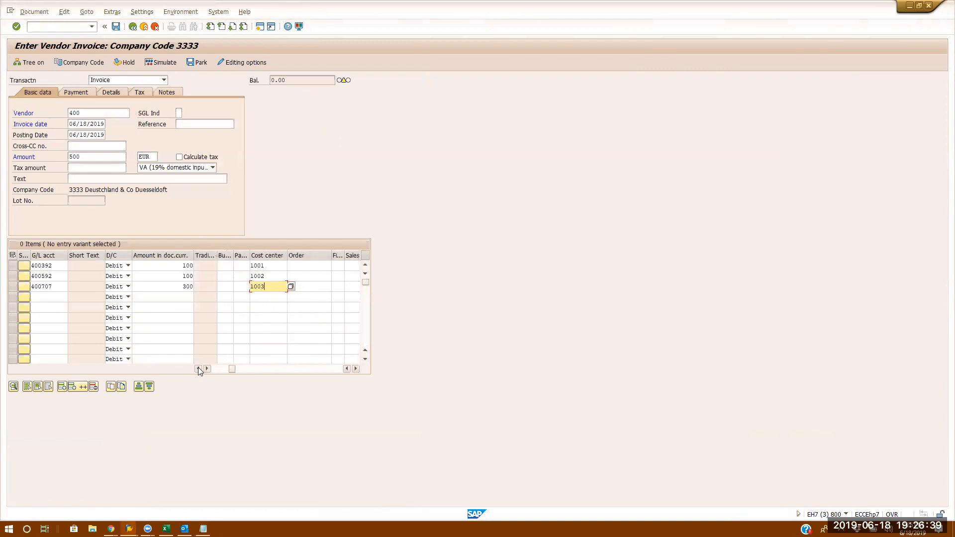
{"action": "left_click", "coordinate": [357, 368]}
{"action": "left_click", "coordinate": [356, 369]}
{"action": "left_click", "coordinate": [357, 369]}
{"action": "left_click", "coordinate": [356, 369]}
{"action": "left_click", "coordinate": [356, 369]}
{"action": "left_click", "coordinate": [356, 369]}
{"action": "left_click", "coordinate": [337, 265]}
{"action": "key", "text": "Return"}
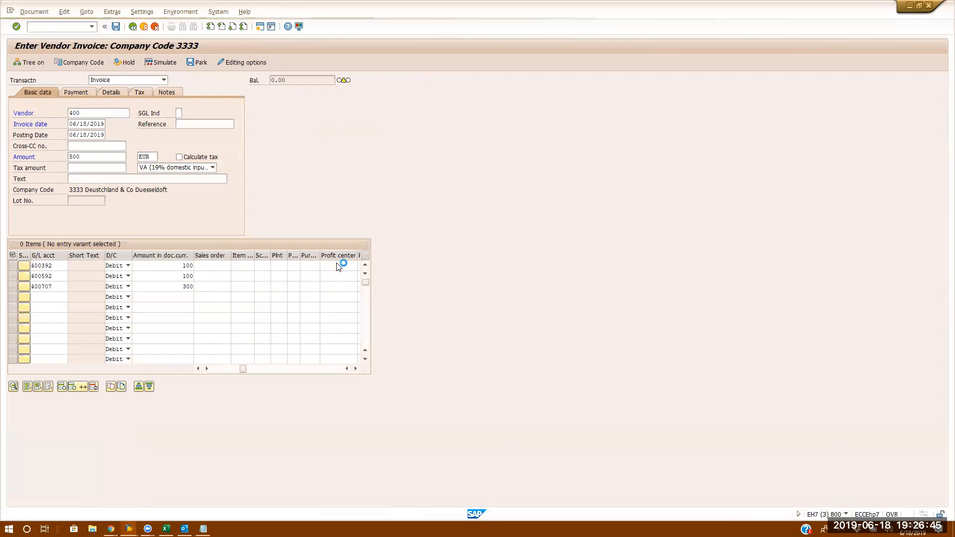
{"action": "key", "text": "Return"}
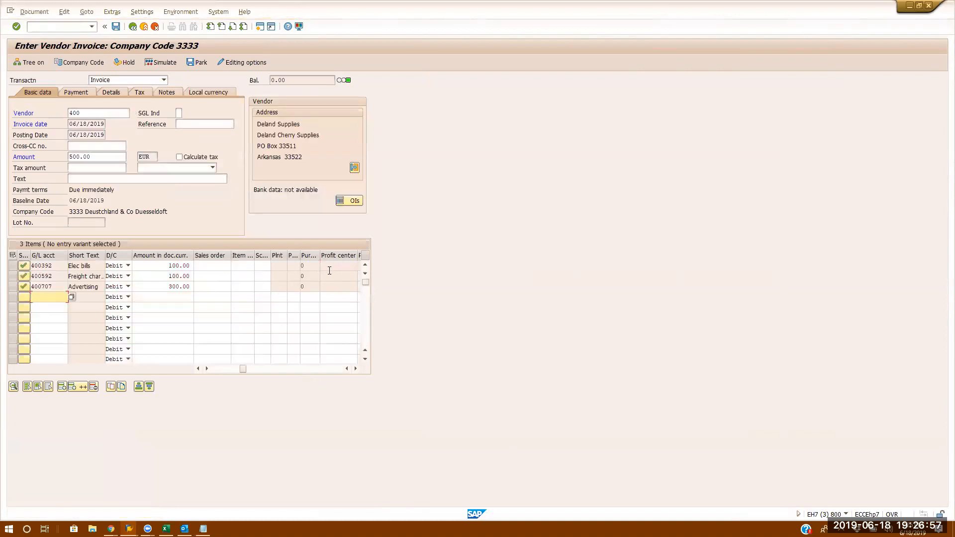
Examine the profit center and cost center assignments of the line items and the details of the Elec bills item
{"action": "left_click", "coordinate": [356, 369]}
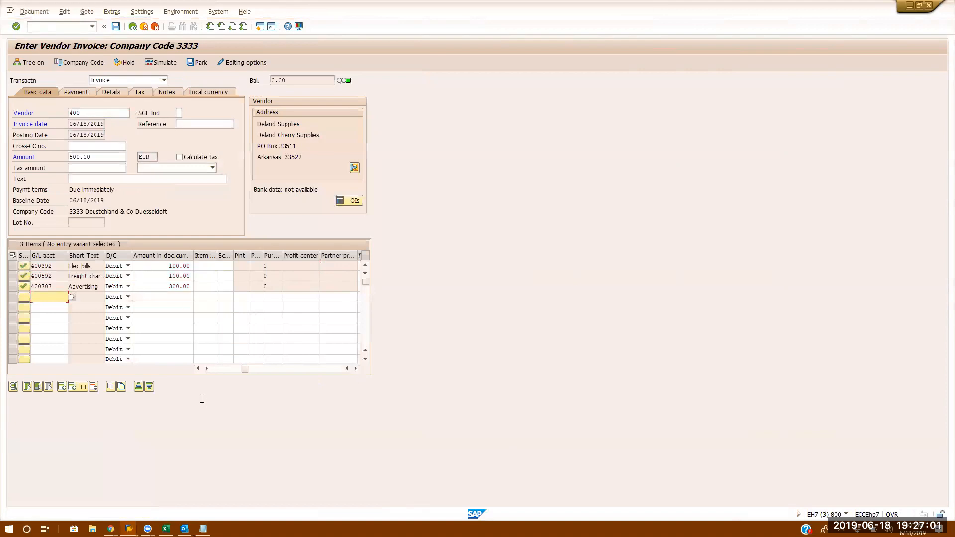
{"action": "left_click", "coordinate": [198, 369]}
{"action": "left_click", "coordinate": [198, 369]}
{"action": "left_click", "coordinate": [198, 369]}
{"action": "left_click", "coordinate": [198, 369]}
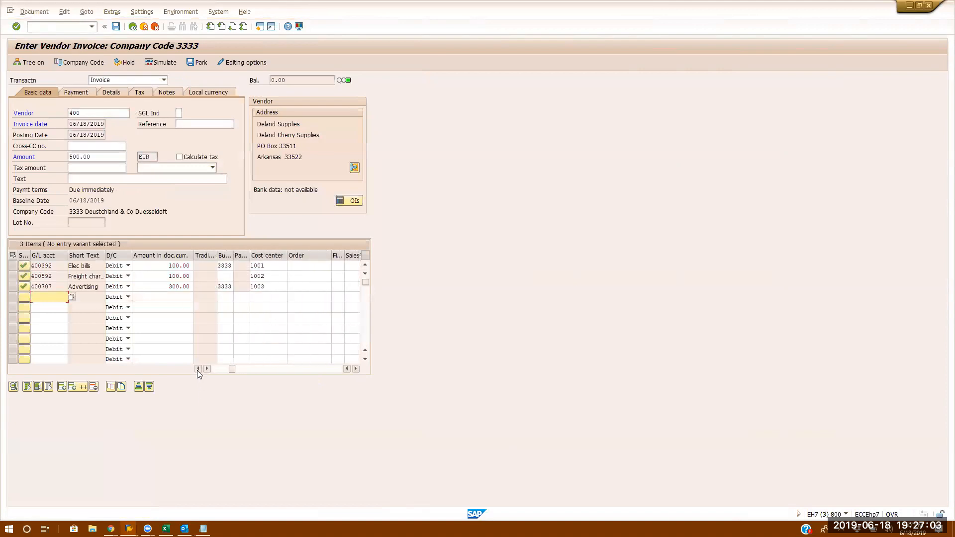
{"action": "double_click", "coordinate": [261, 268]}
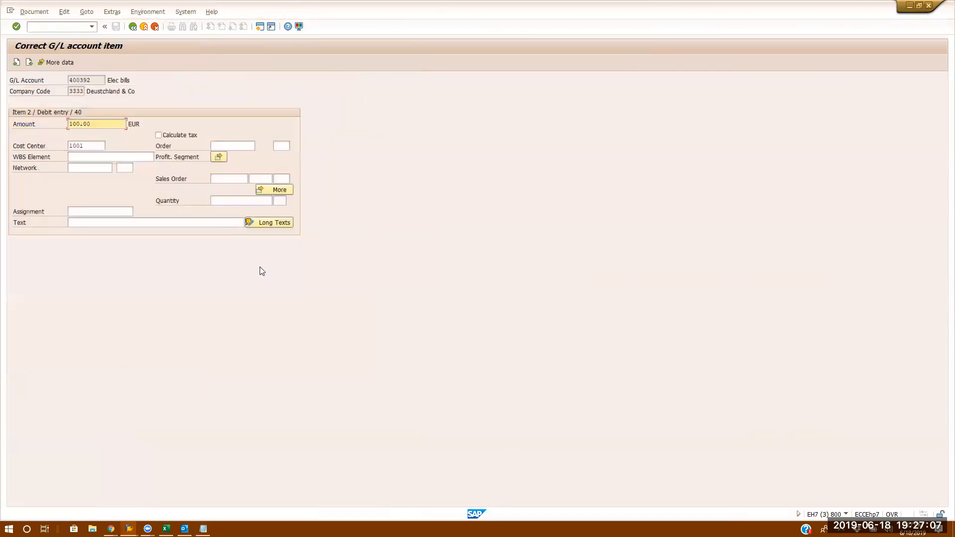
{"action": "left_click", "coordinate": [133, 26]}
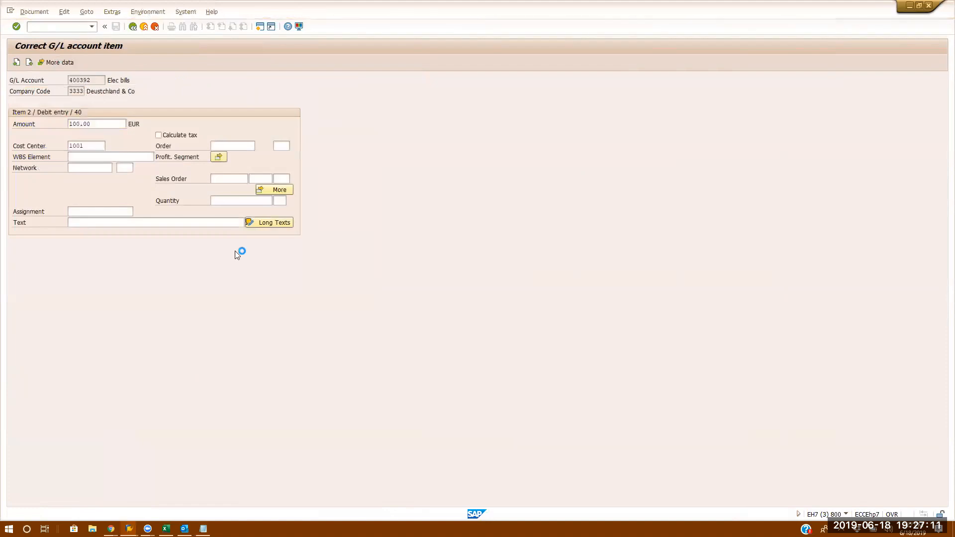
{"action": "double_click", "coordinate": [275, 266]}
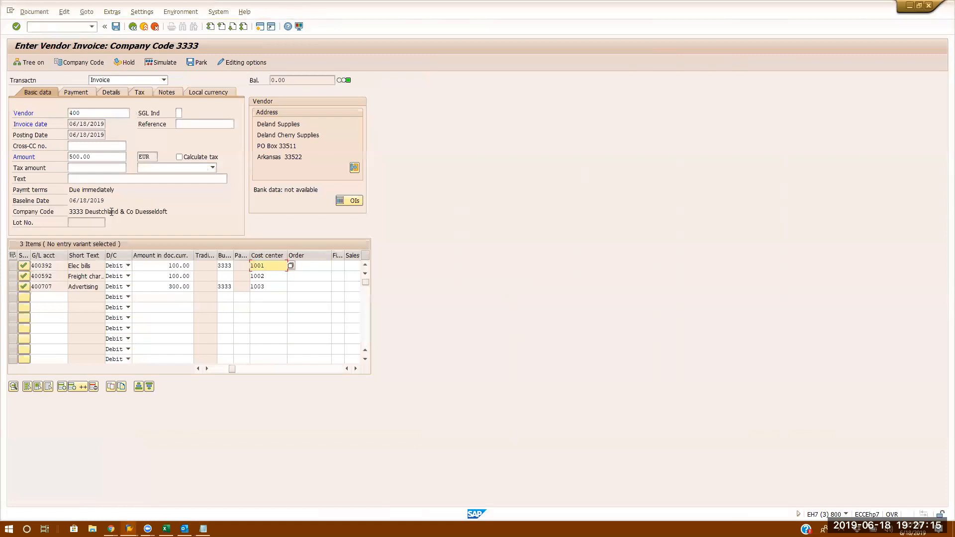
Start transaction KS01 in a new session
{"action": "left_click", "coordinate": [75, 27]}
{"action": "type", "text": "/oks01"}
{"action": "key", "text": "Return"}
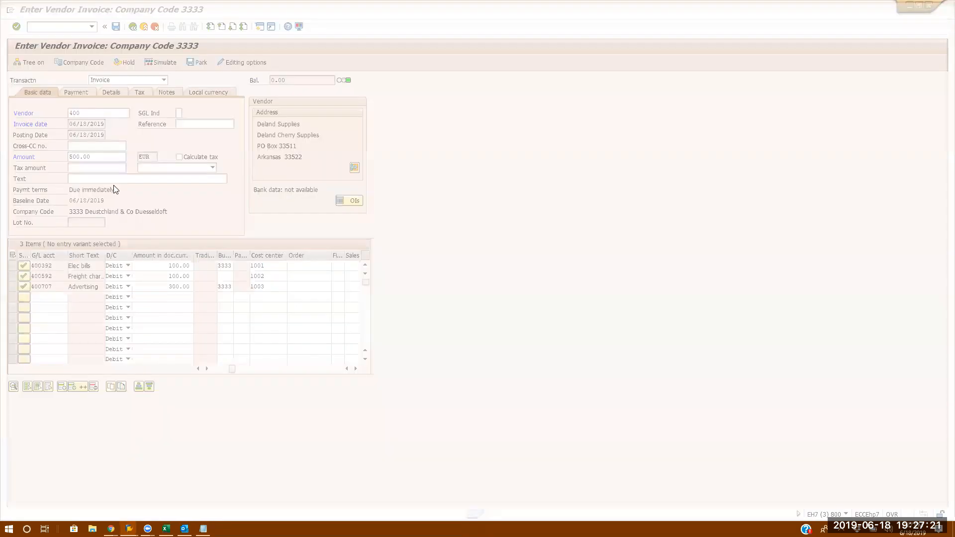
Display cost center 1001 and look up the profit centers available for its Profit Center field
{"action": "key", "text": "Return"}
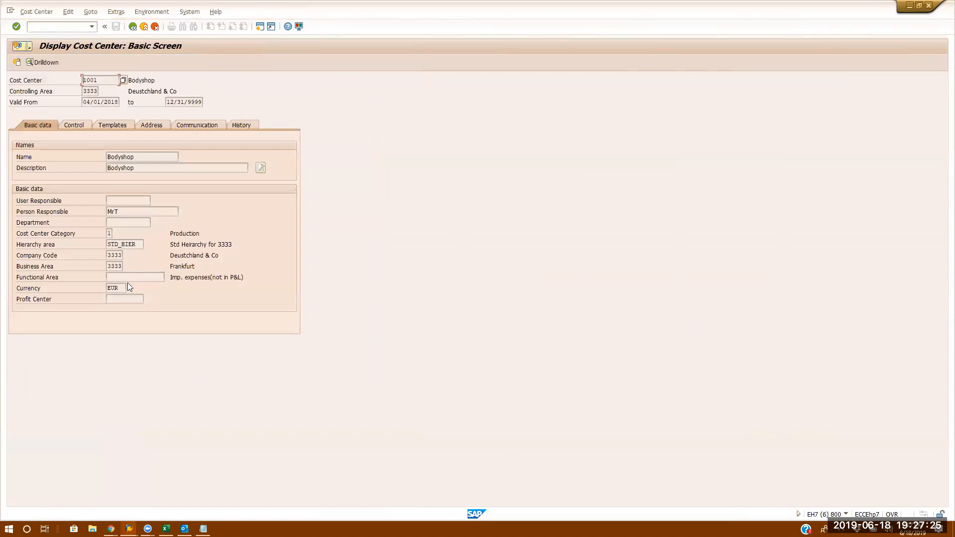
{"action": "left_click", "coordinate": [123, 298]}
{"action": "key", "text": "F4"}
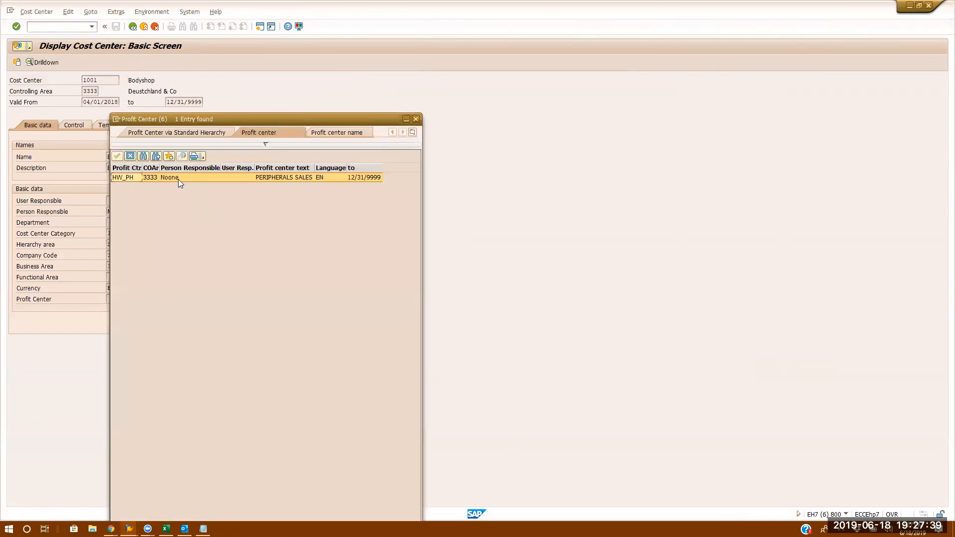
{"action": "left_click", "coordinate": [415, 119]}
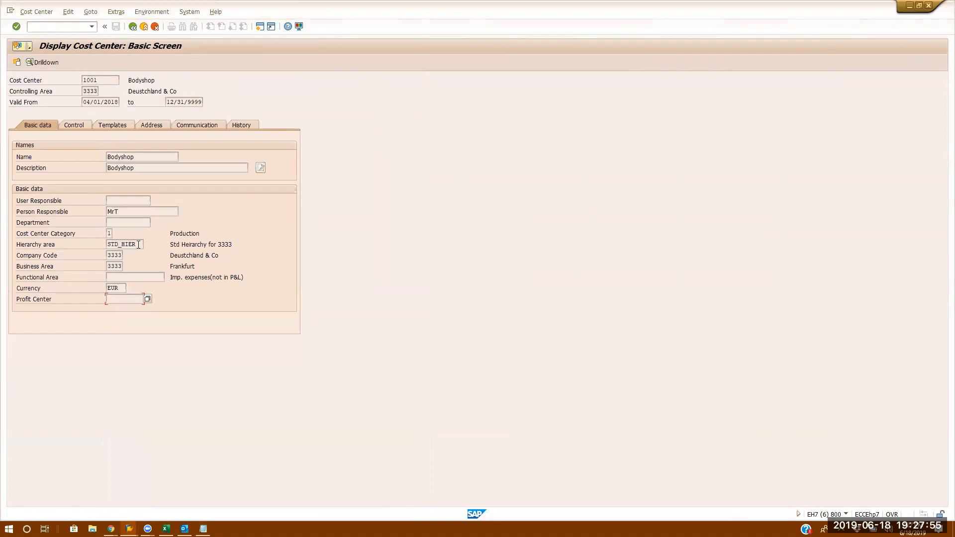
Try to start another transaction in an additional session
{"action": "left_click", "coordinate": [56, 28]}
{"action": "type", "text": "/oksh"}
{"action": "key", "text": "Return"}
{"action": "key", "text": "Return"}
Switch to the session showing the document splitter deactivation view and start the Display Profit Center transaction there
{"action": "left_click", "coordinate": [129, 529]}
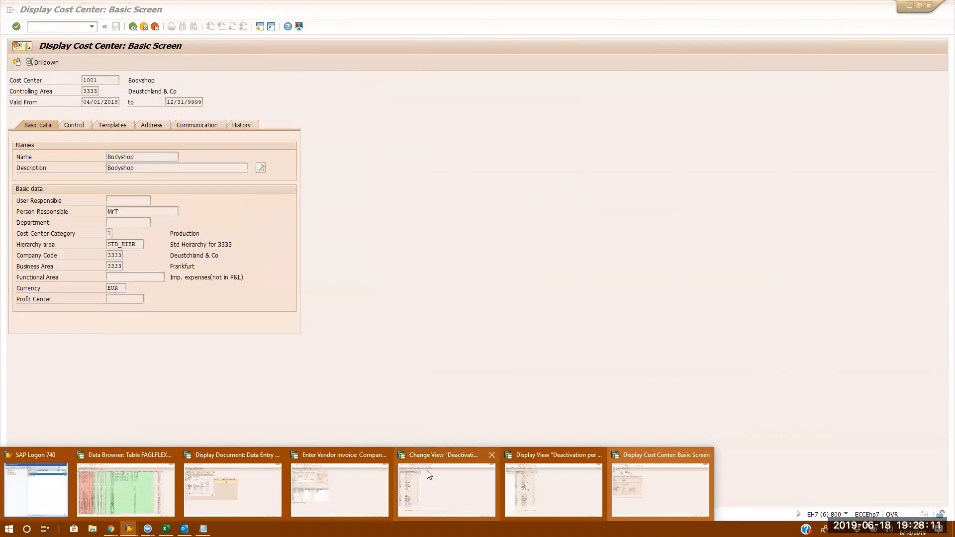
{"action": "left_click", "coordinate": [461, 481]}
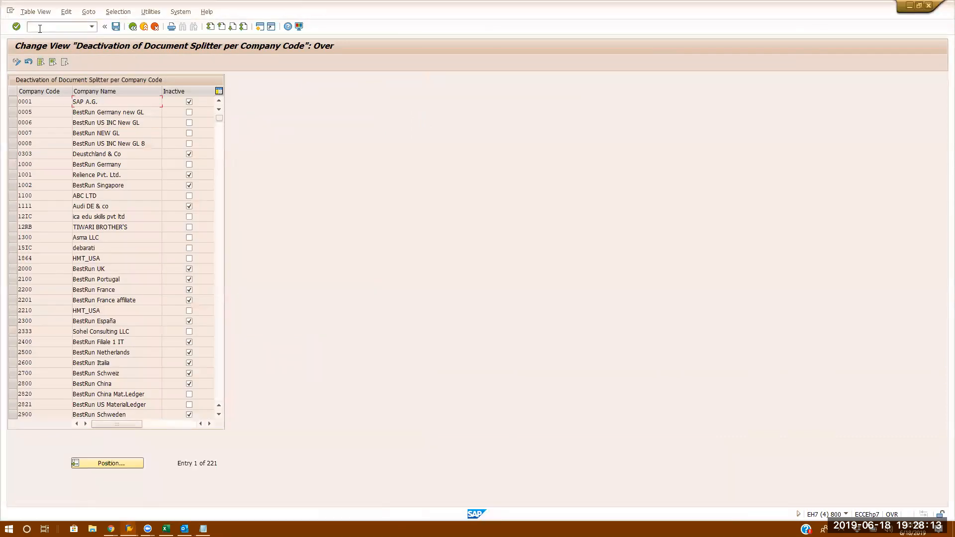
{"action": "type", "text": "/nk"}
{"action": "key", "text": "Return"}
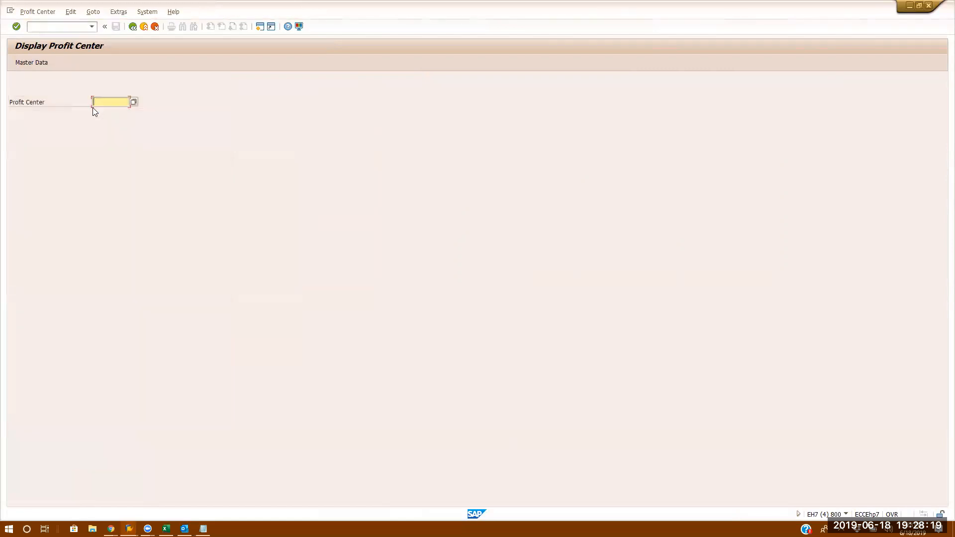
Change from displaying to creating a profit center and open the master data for new profit center RETAILPC
{"action": "left_click", "coordinate": [42, 7]}
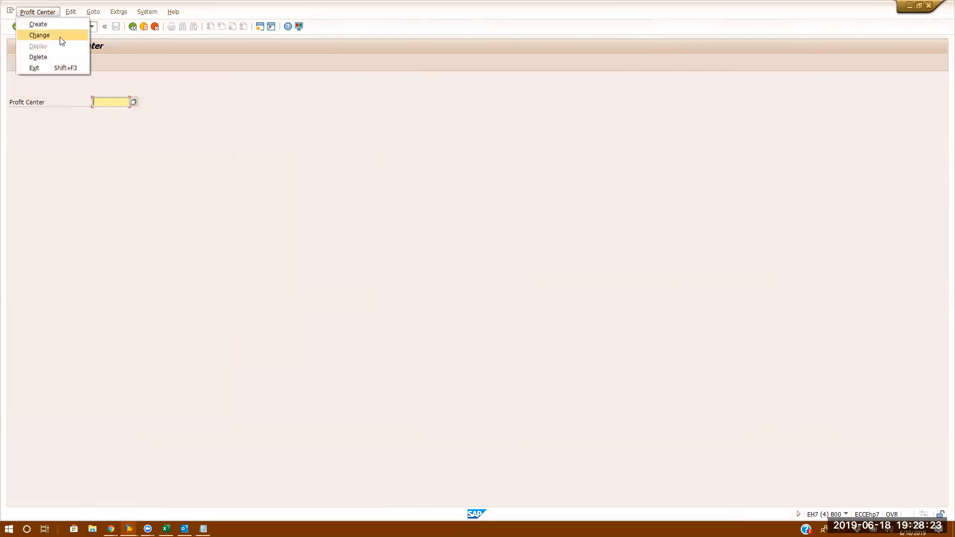
{"action": "left_click", "coordinate": [55, 24]}
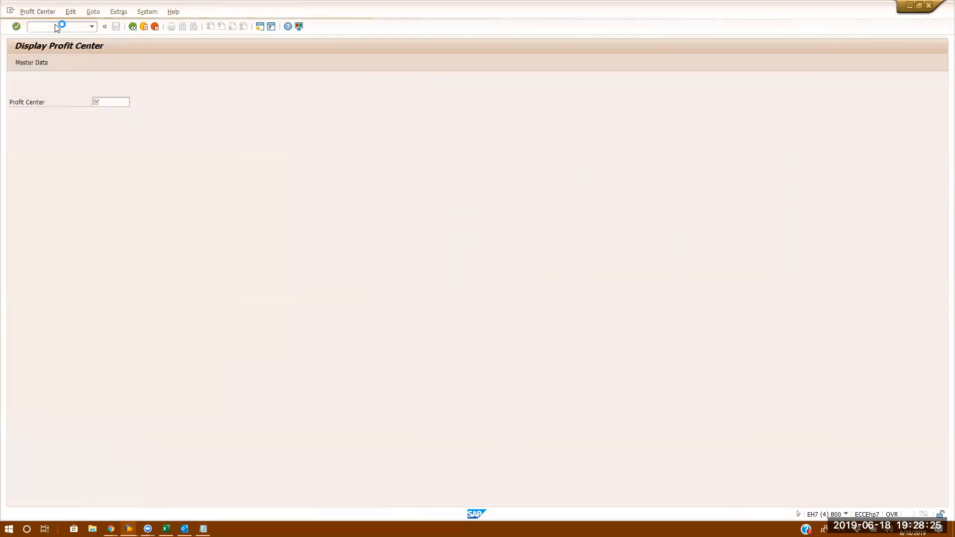
{"action": "key", "text": "BackSpace"}
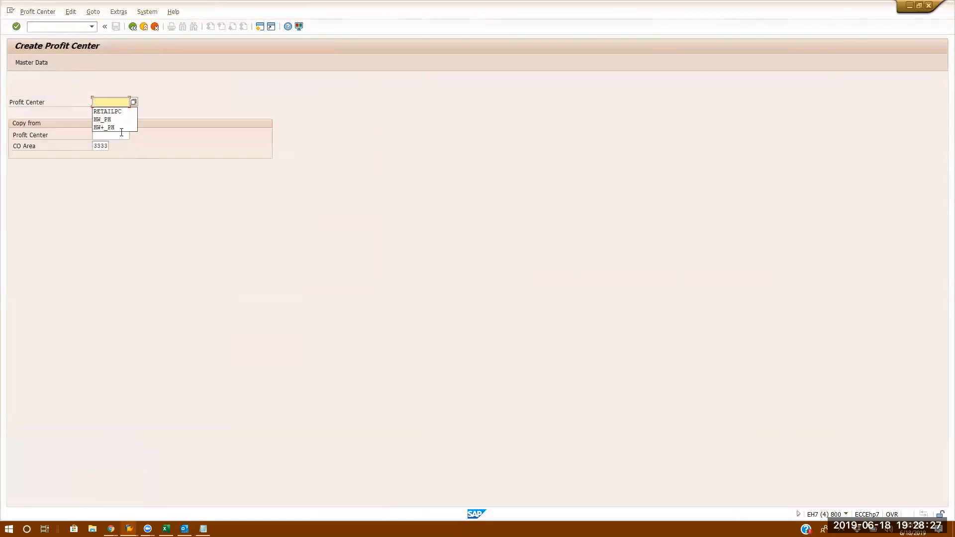
{"action": "key", "text": "Return"}
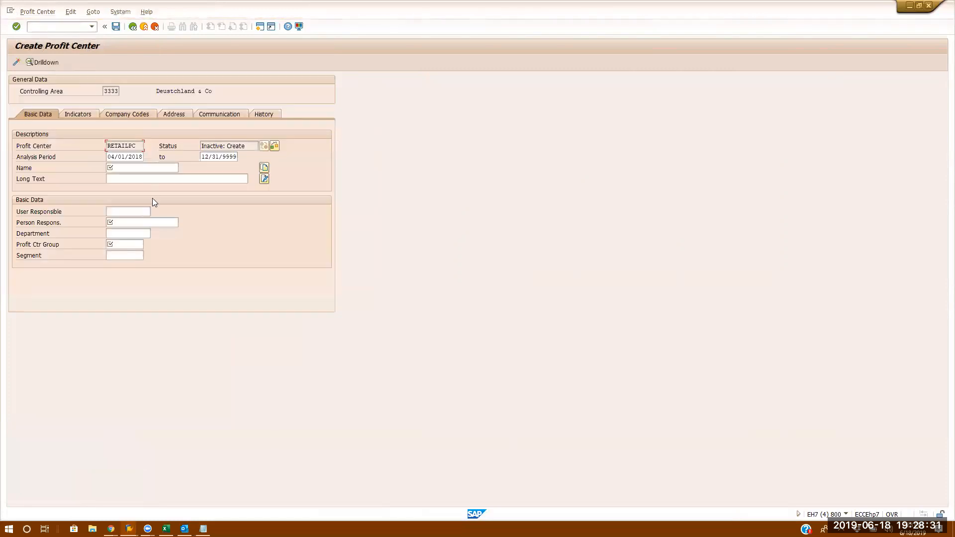
Name the RETAILPC profit center Retail and set its person responsible to None
{"action": "left_click", "coordinate": [138, 167]}
{"action": "type", "text": "Retail"}
{"action": "key", "text": "Tab"}
{"action": "key", "text": "Tab"}
{"action": "key", "text": "Tab"}
{"action": "type", "text": "None"}
{"action": "key", "text": "Tab"}
{"action": "key", "text": "Tab"}
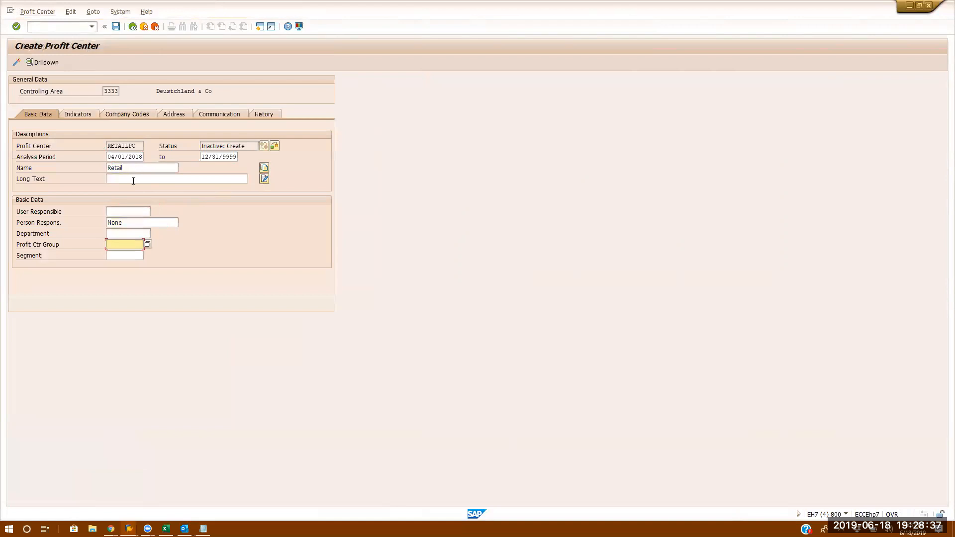
Assign RETAILPC to the Hardware Business group BU_HW, and save and activate the profit center
{"action": "left_click", "coordinate": [146, 244]}
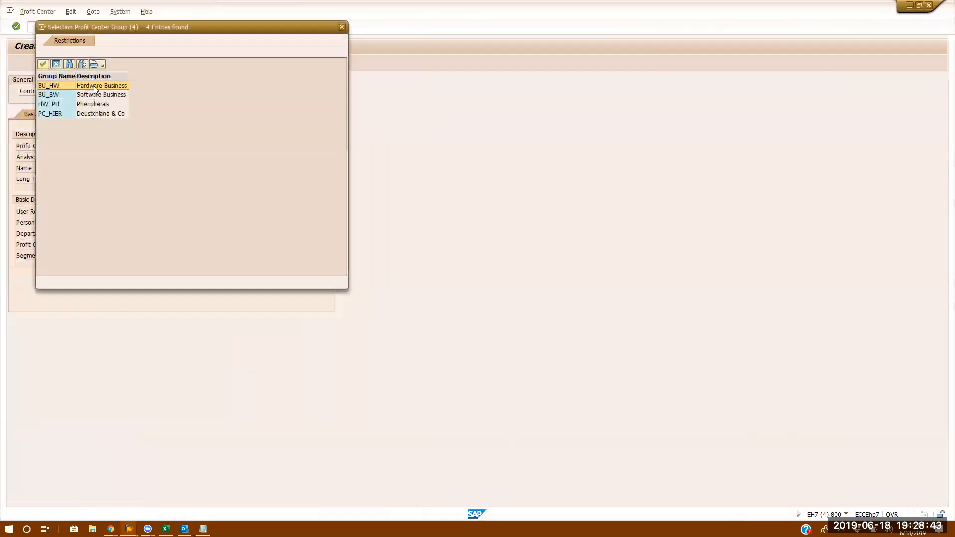
{"action": "double_click", "coordinate": [93, 86]}
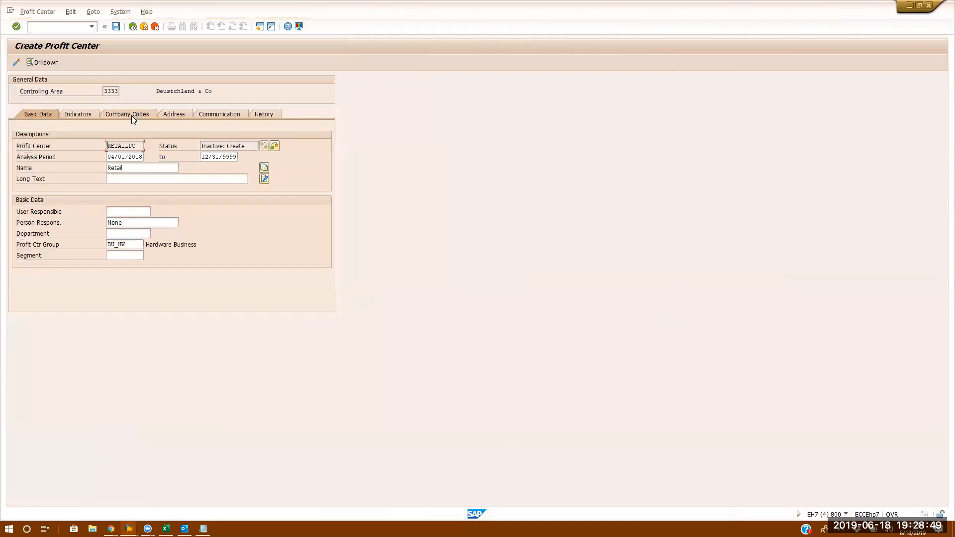
{"action": "left_click", "coordinate": [116, 26]}
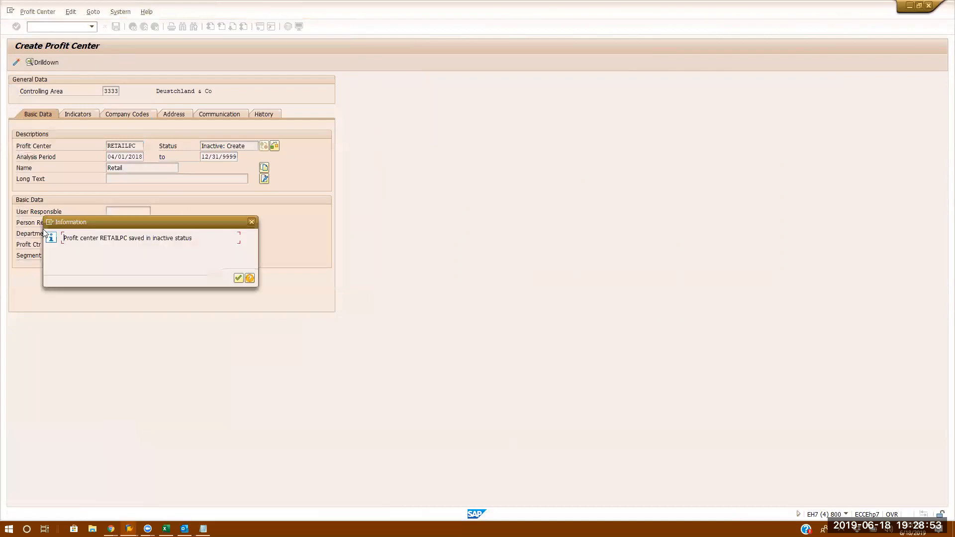
{"action": "key", "text": "Return"}
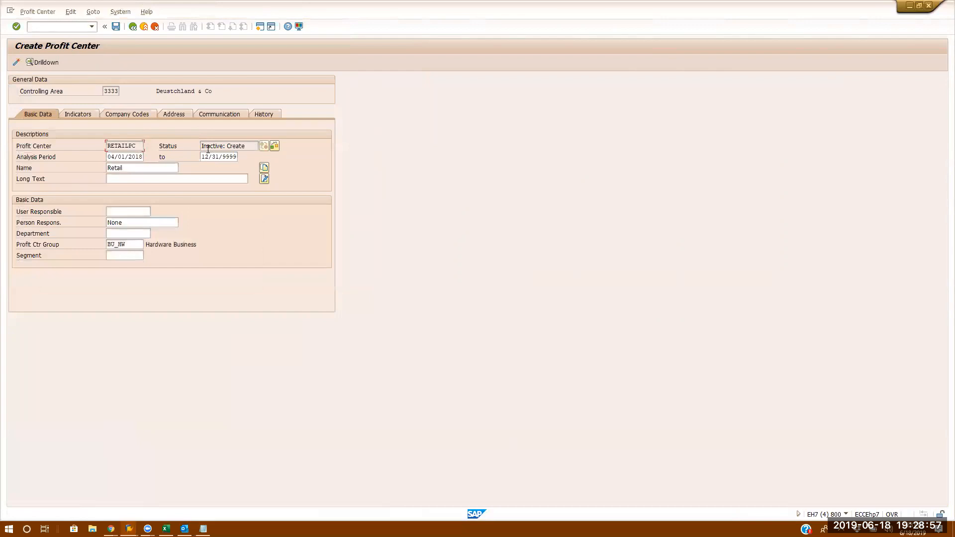
{"action": "left_click", "coordinate": [16, 63]}
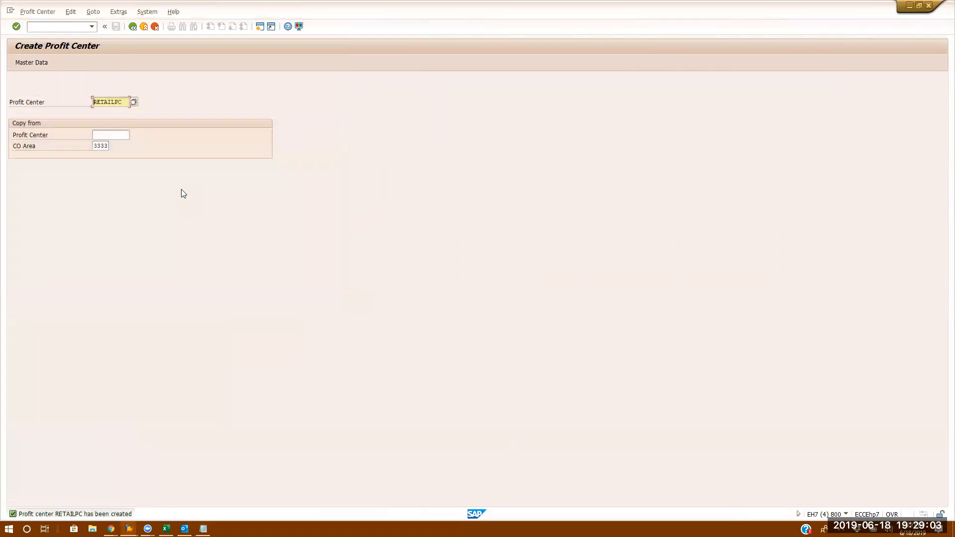
Open the master data for another new profit center with the ID WHOLESALE
{"action": "double_click", "coordinate": [126, 102]}
{"action": "key", "text": "Home"}
{"action": "key", "text": "BackSpace"}
{"action": "key", "text": "BackSpace"}
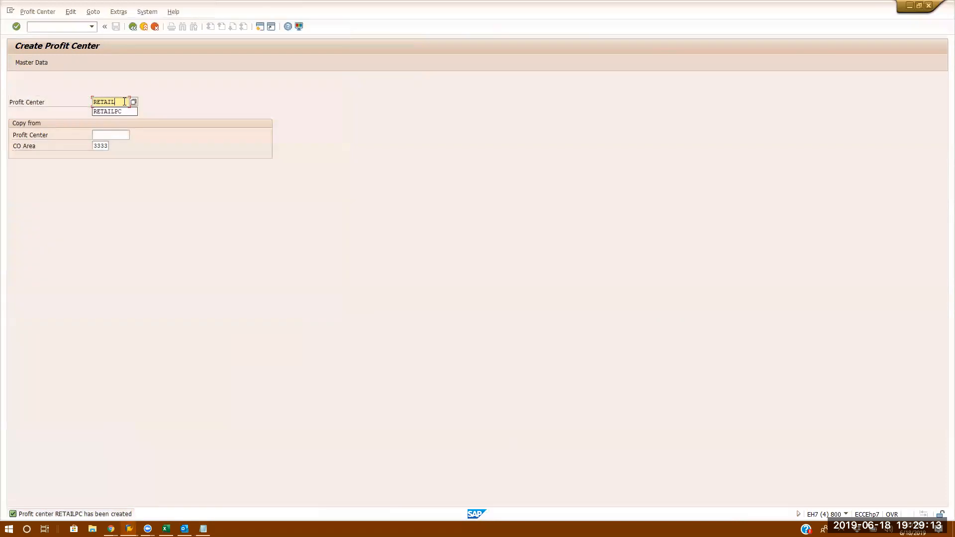
{"action": "key", "text": "BackSpace"}
{"action": "key", "text": "BackSpace"}
{"action": "key", "text": "BackSpace"}
{"action": "key", "text": "BackSpace"}
{"action": "key", "text": "BackSpace"}
{"action": "key", "text": "BackSpace"}
{"action": "type", "text": "wholesa"}
{"action": "key", "text": "Return"}
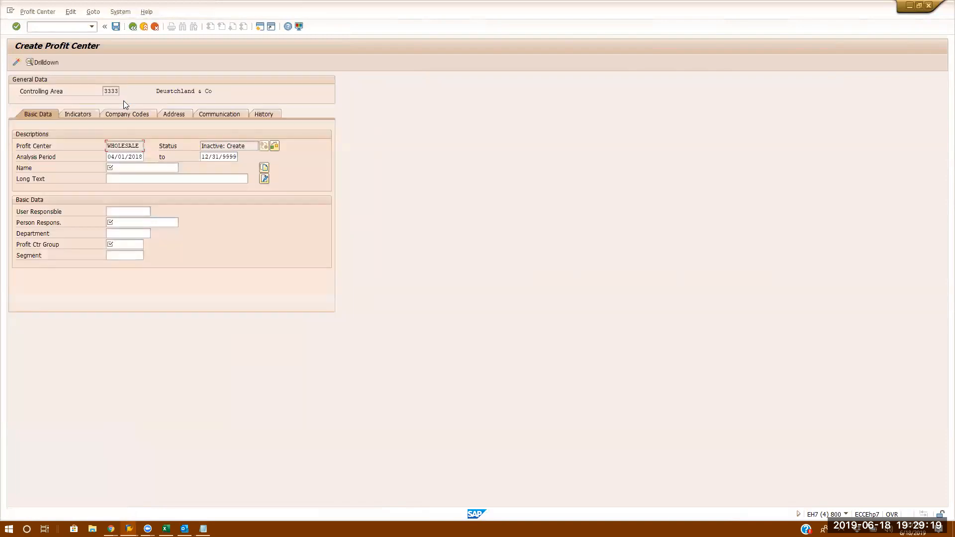
Name the WHOLESALE profit center Wholesale and set its person responsible to None
{"action": "left_click", "coordinate": [136, 169]}
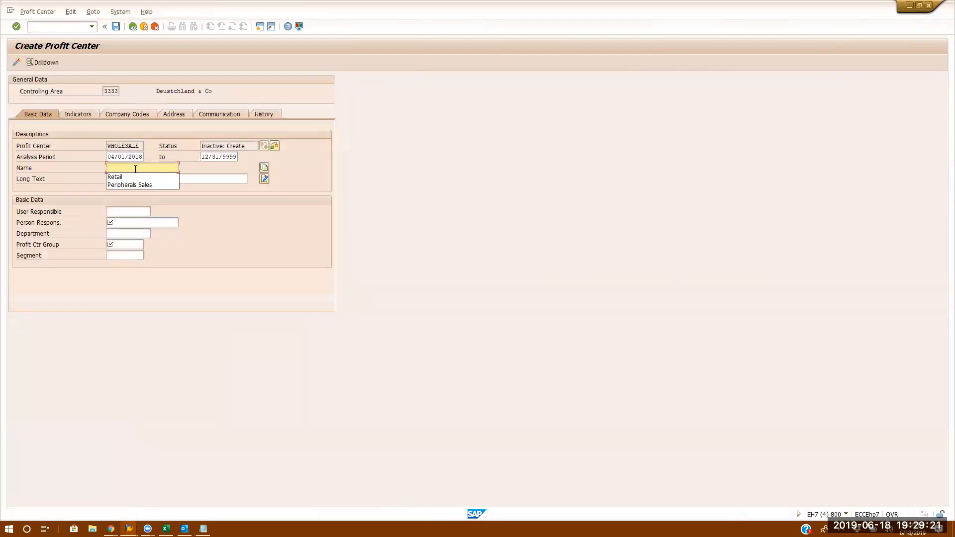
{"action": "type", "text": "wholes"}
{"action": "key", "text": "Tab"}
{"action": "key", "text": "Tab"}
{"action": "key", "text": "Tab"}
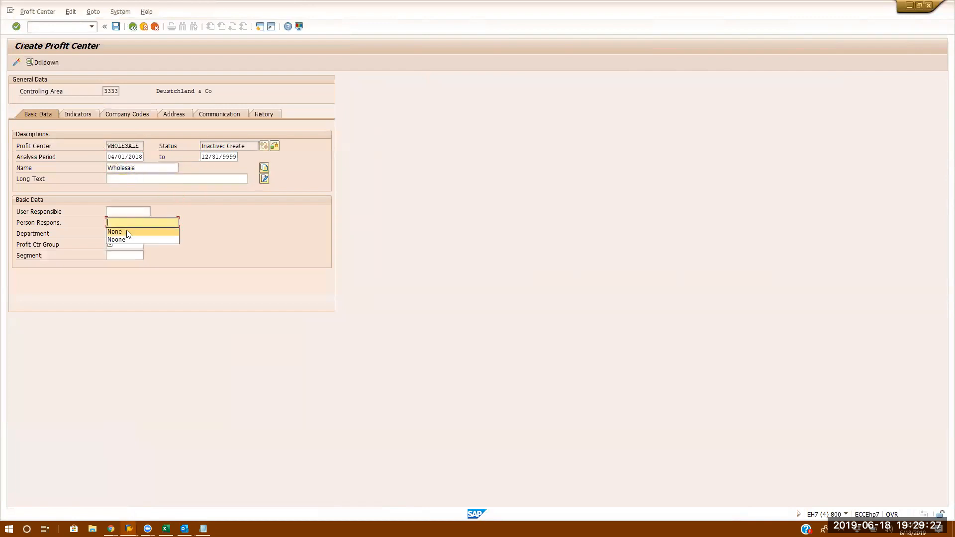
{"action": "left_click", "coordinate": [124, 232]}
Assign WHOLESALE to the Software Business group BU_SW, and save and activate the profit center
{"action": "left_click", "coordinate": [142, 244]}
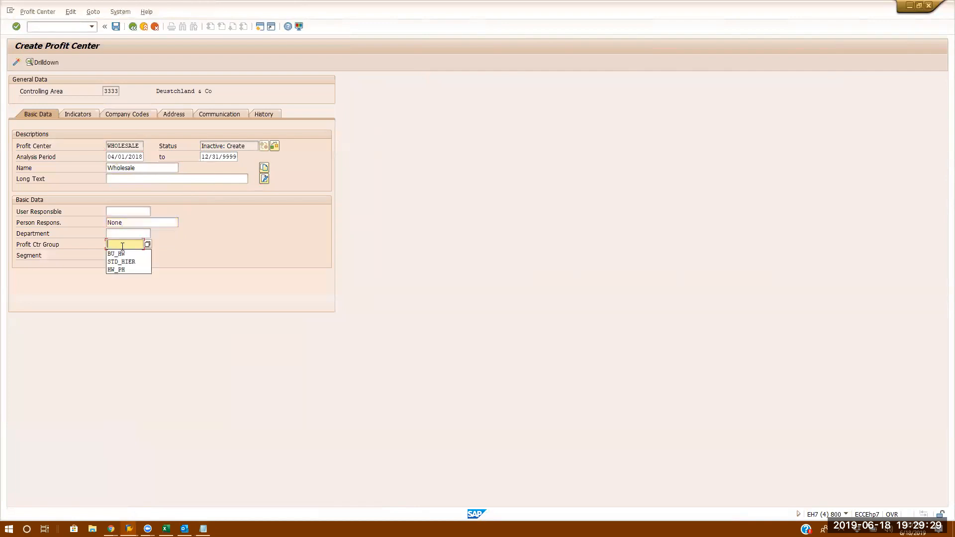
{"action": "left_click", "coordinate": [148, 244]}
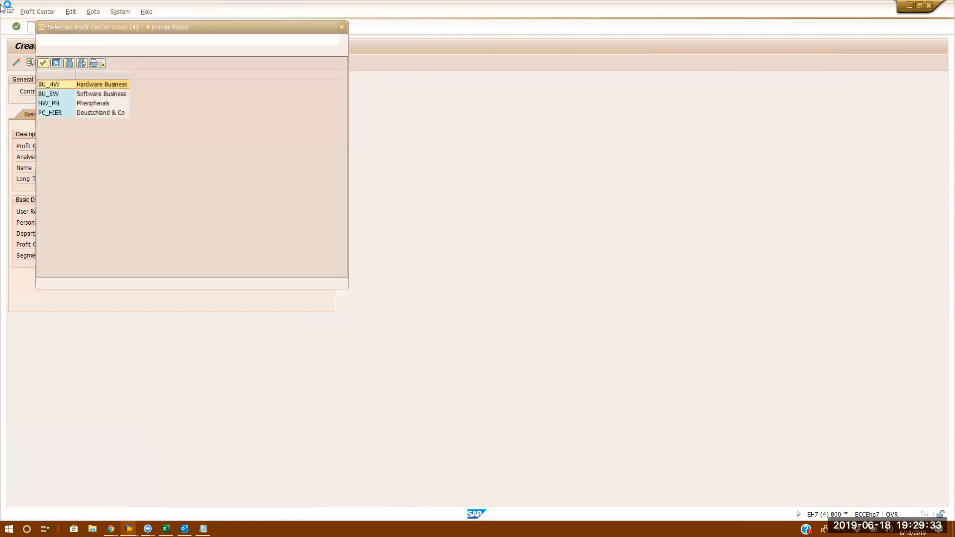
{"action": "double_click", "coordinate": [94, 94]}
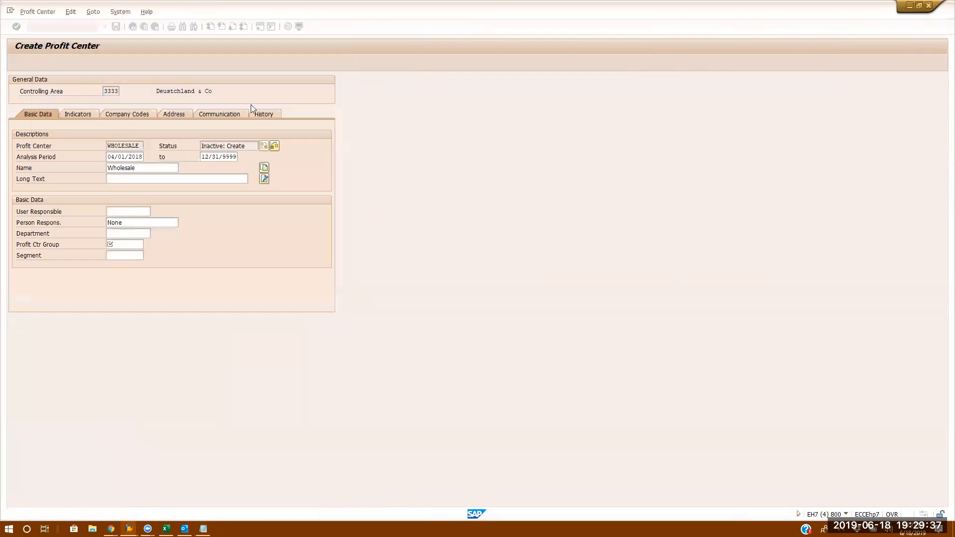
{"action": "left_click", "coordinate": [115, 26]}
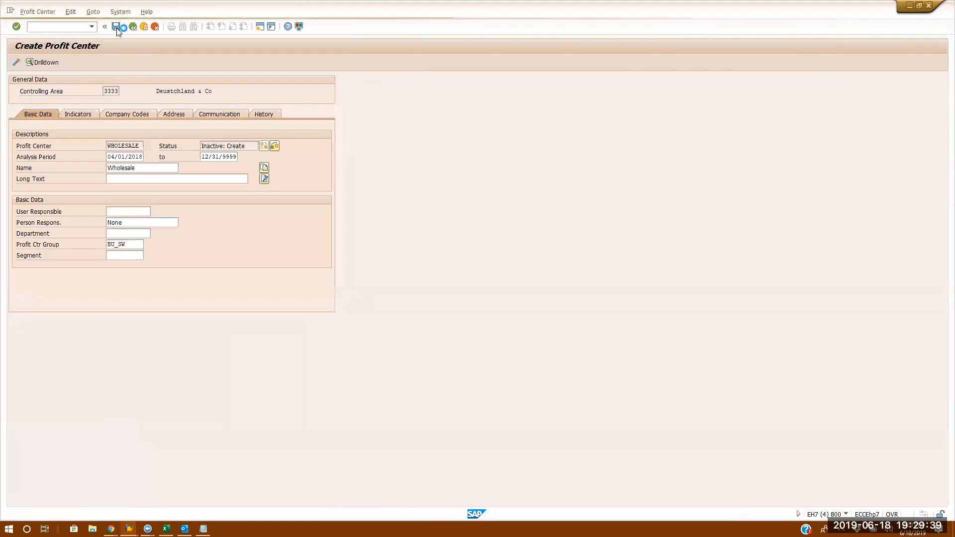
{"action": "key", "text": "Return"}
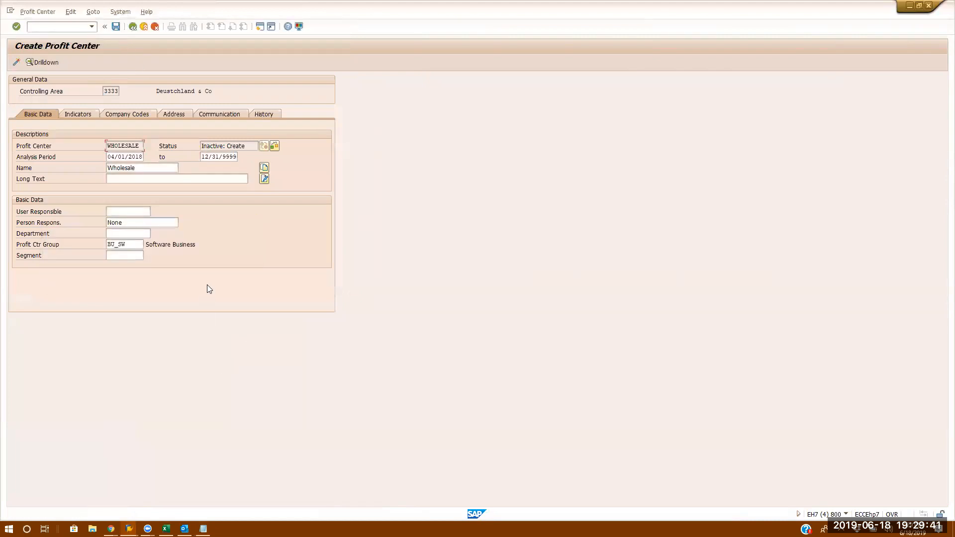
{"action": "left_click", "coordinate": [16, 63]}
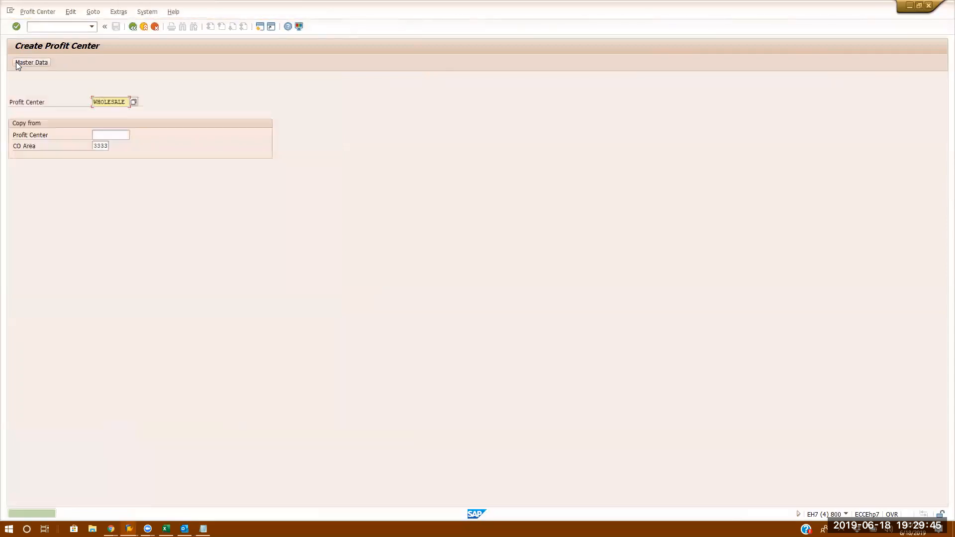
Open the master data for a third new profit center with the ID DISTRIBUTI
{"action": "key", "text": "BackSpace"}
{"action": "key", "text": "BackSpace"}
{"action": "key", "text": "BackSpace"}
{"action": "key", "text": "BackSpace"}
{"action": "key", "text": "BackSpace"}
{"action": "key", "text": "BackSpace"}
{"action": "key", "text": "BackSpace"}
{"action": "key", "text": "BackSpace"}
{"action": "key", "text": "BackSpace"}
{"action": "type", "text": "D"}
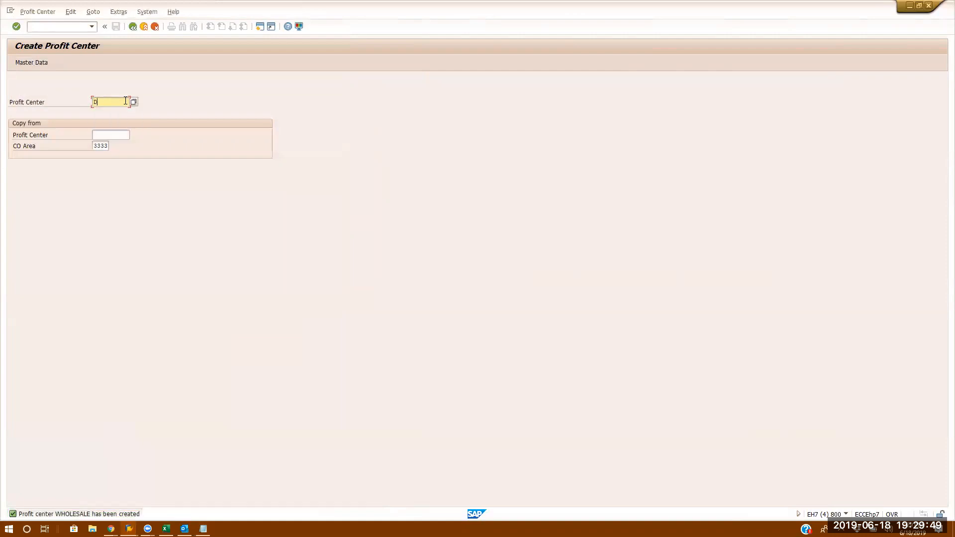
{"action": "type", "text": "istributi"}
{"action": "key", "text": "Return"}
Name the DISTRIBUTI profit center Distribution and set its person responsible to None
{"action": "left_click", "coordinate": [138, 168]}
{"action": "type", "text": "D"}
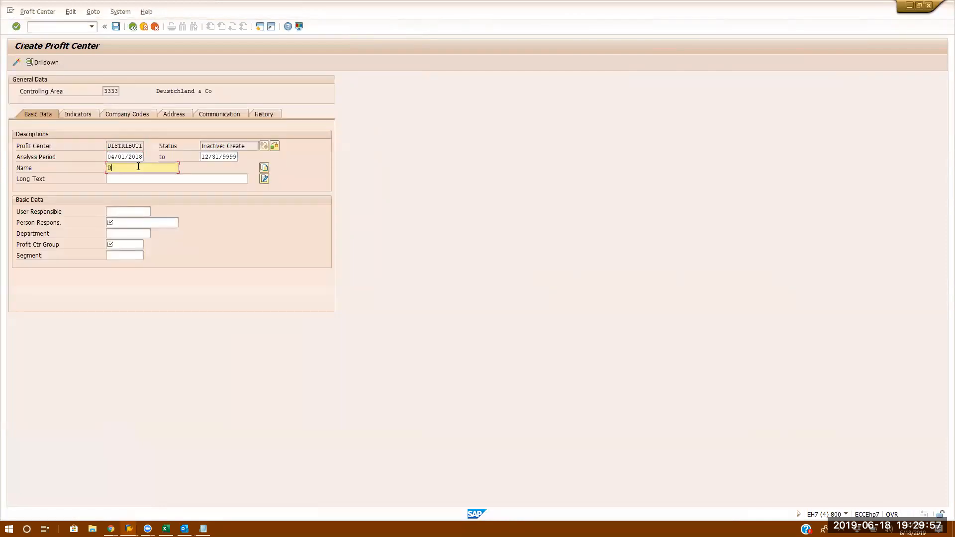
{"action": "type", "text": "istribu"}
{"action": "key", "text": "BackSpace"}
{"action": "key", "text": "Tab"}
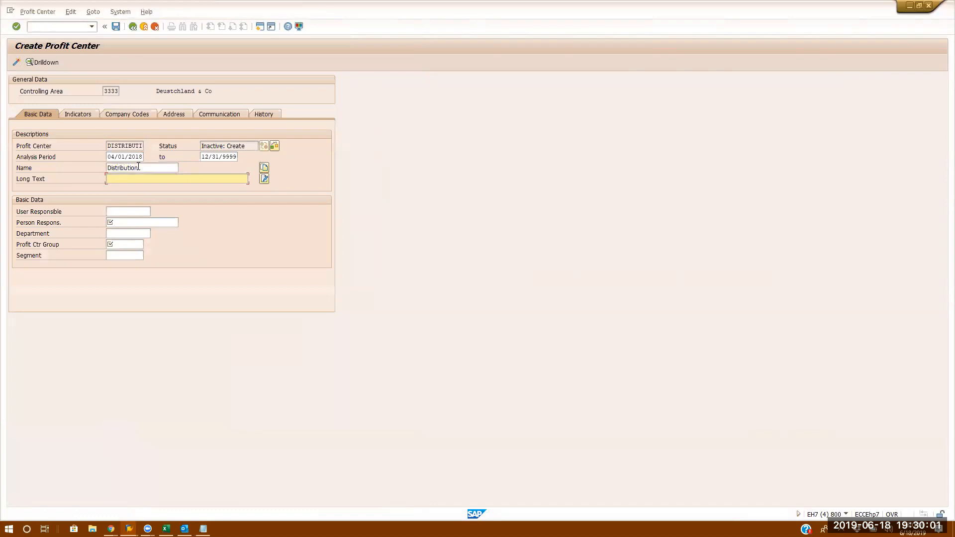
{"action": "left_click", "coordinate": [137, 220]}
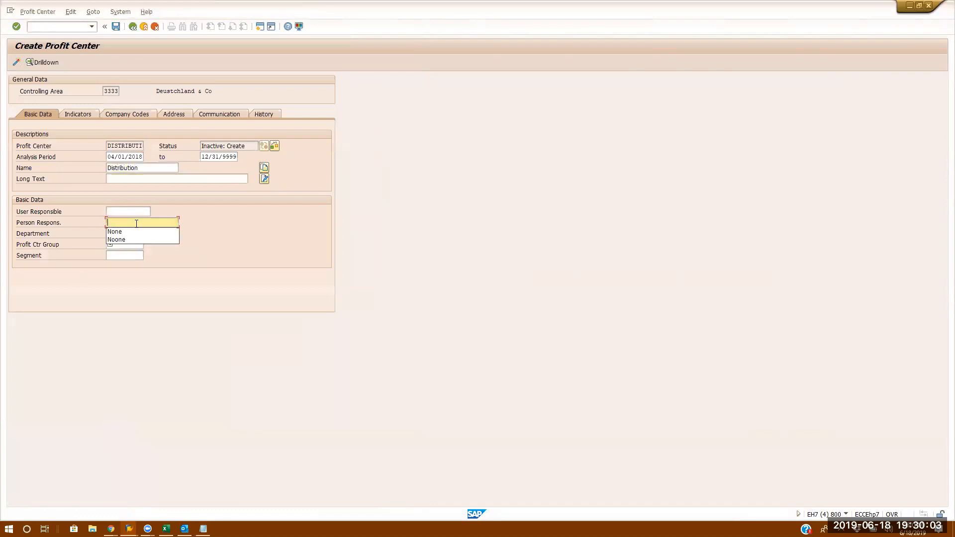
{"action": "left_click", "coordinate": [133, 232]}
Assign DISTRIBUTI to the Pheripherals group HW_PH, and save and activate the profit center
{"action": "left_click", "coordinate": [128, 246]}
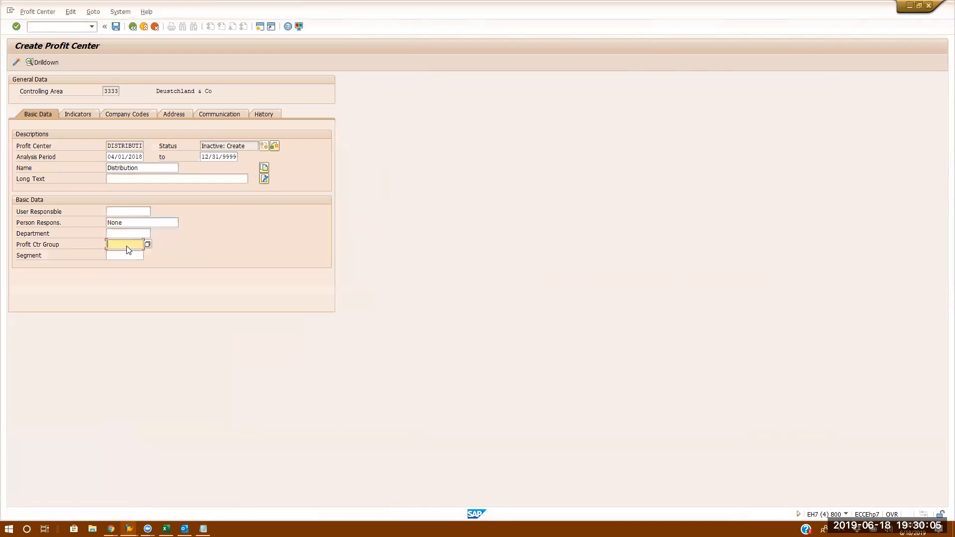
{"action": "left_click", "coordinate": [147, 244]}
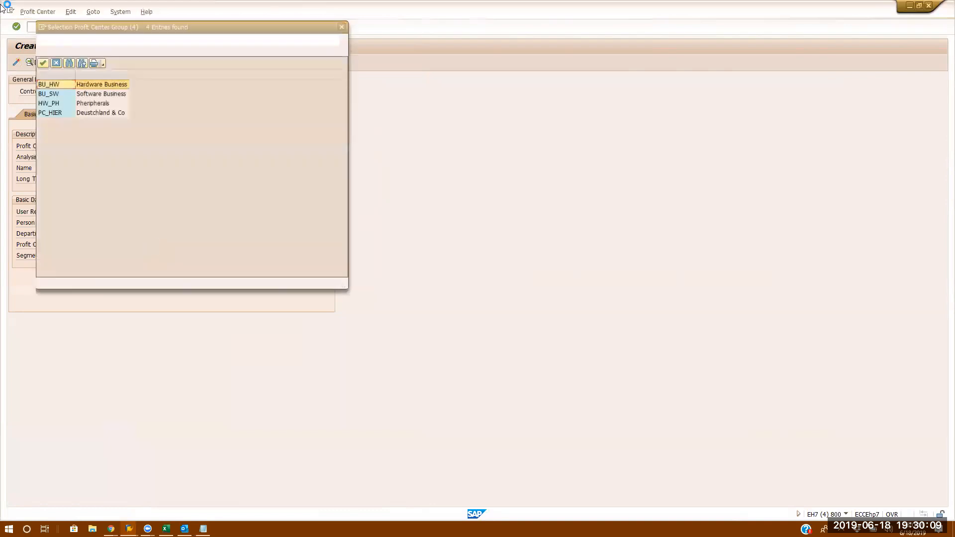
{"action": "double_click", "coordinate": [95, 105]}
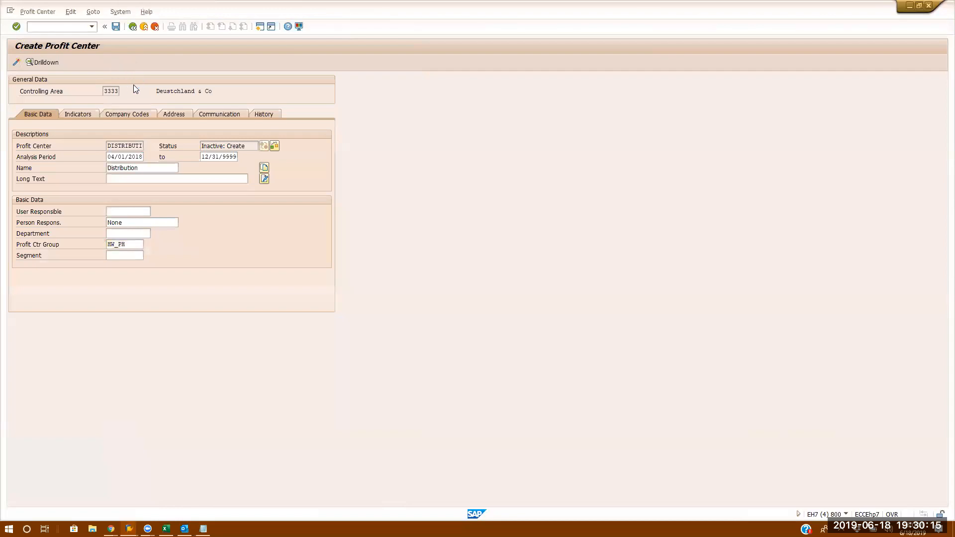
{"action": "left_click", "coordinate": [115, 26]}
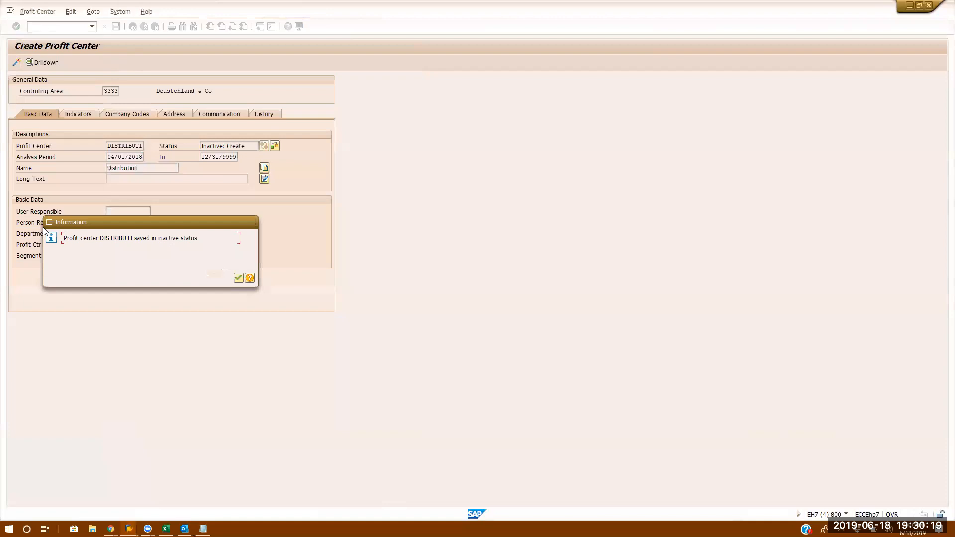
{"action": "left_click", "coordinate": [19, 61]}
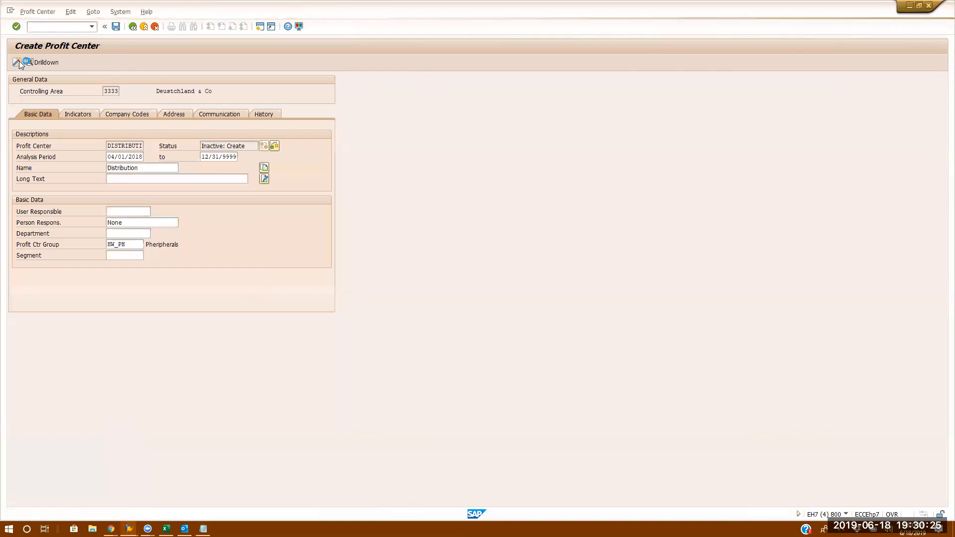
Start the KS02 cost center change transaction and open cost center 1001 for changing
{"action": "left_click", "coordinate": [71, 26]}
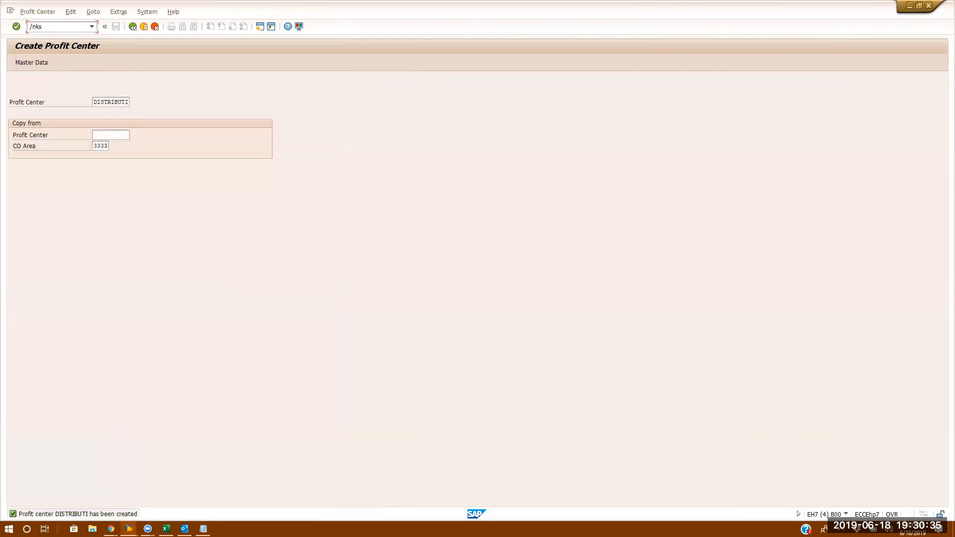
{"action": "type", "text": "/nks02"}
{"action": "key", "text": "Return"}
{"action": "key", "text": "Return"}
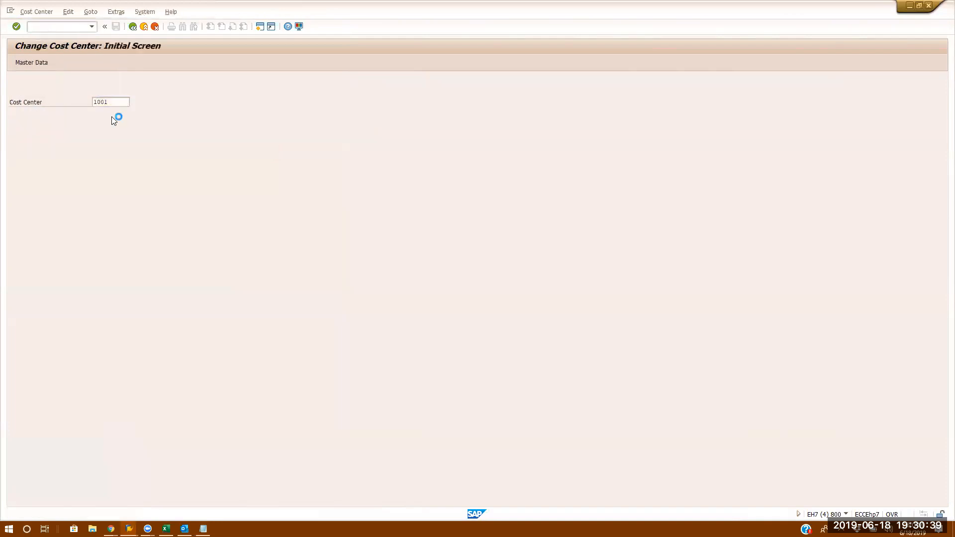
Assign profit center DISTRIBUTI to cost center 1001 and save it, accepting the field change
{"action": "left_click", "coordinate": [127, 301]}
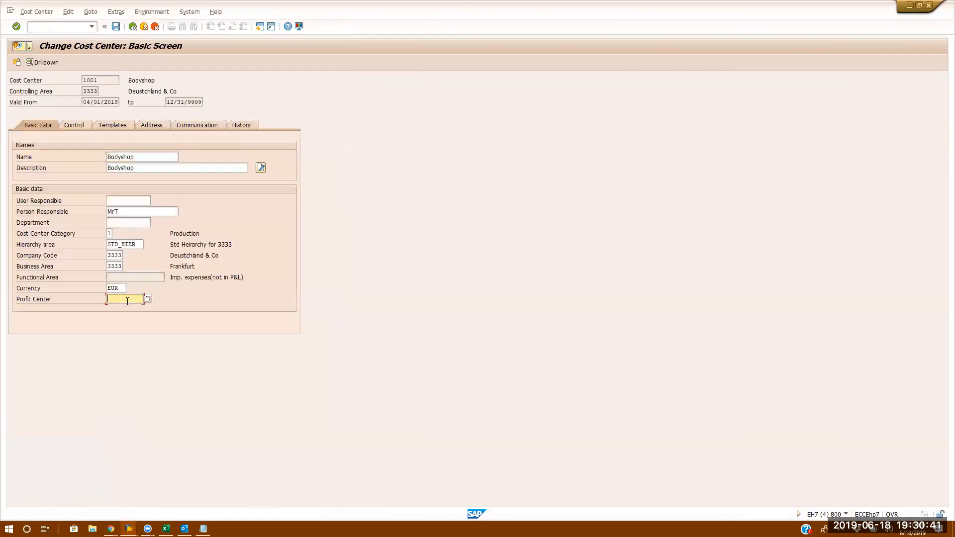
{"action": "left_click", "coordinate": [146, 299]}
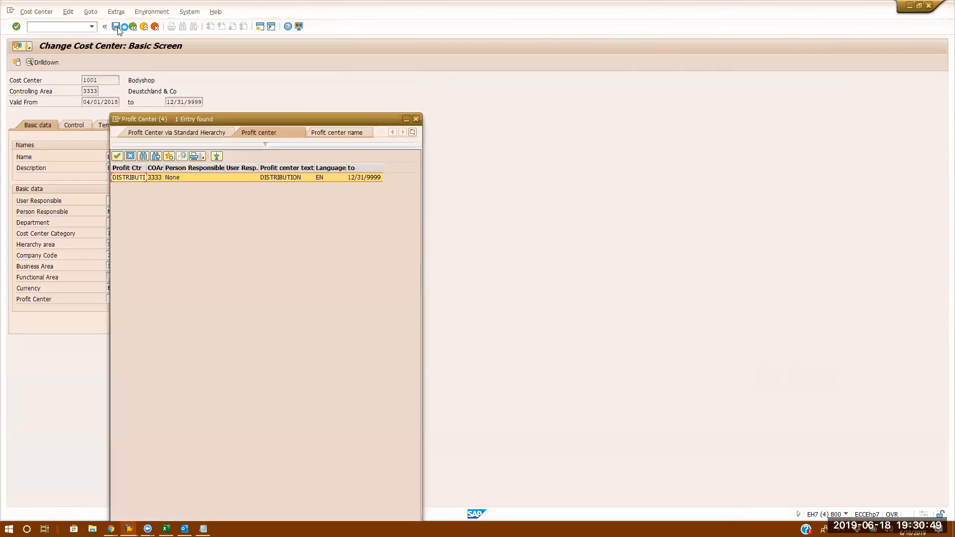
{"action": "double_click", "coordinate": [178, 177]}
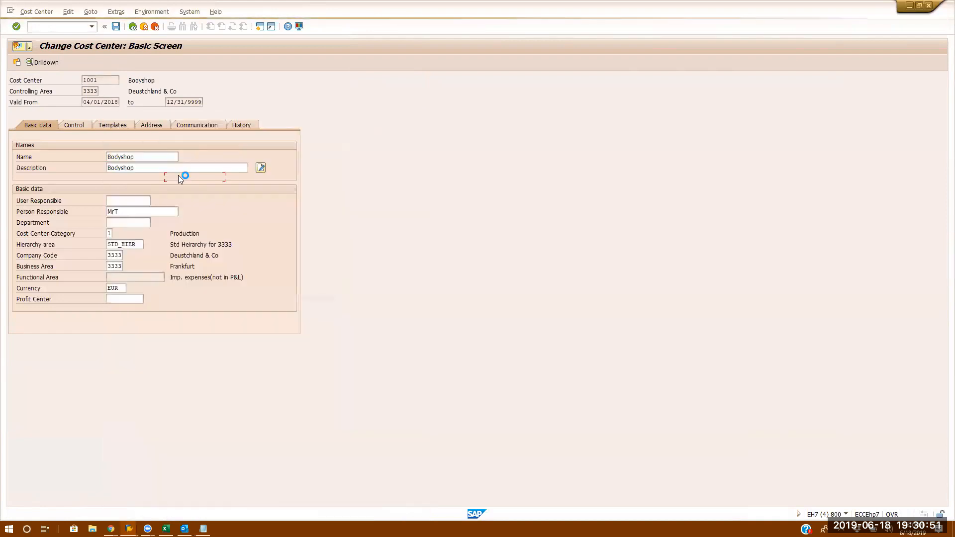
{"action": "left_click", "coordinate": [115, 28]}
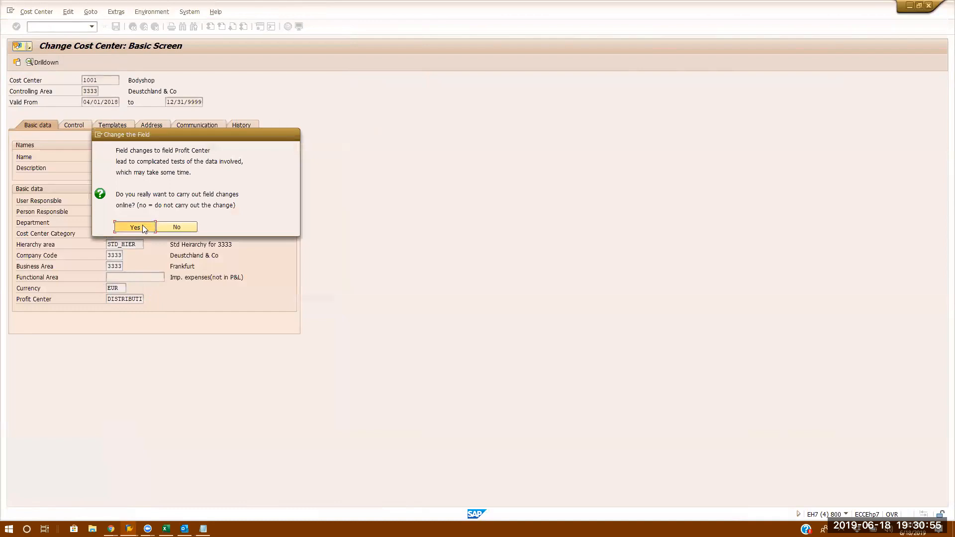
{"action": "left_click", "coordinate": [142, 226]}
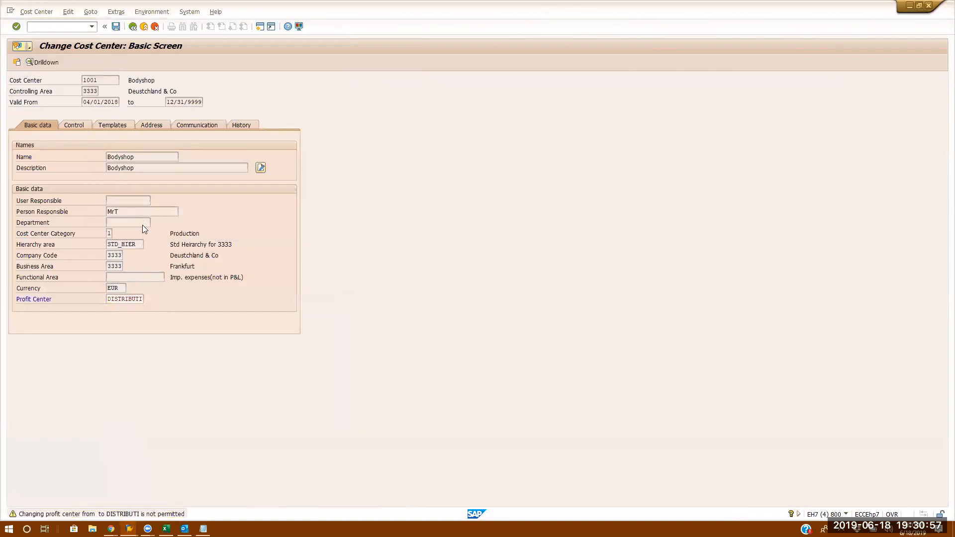
{"action": "key", "text": "Return"}
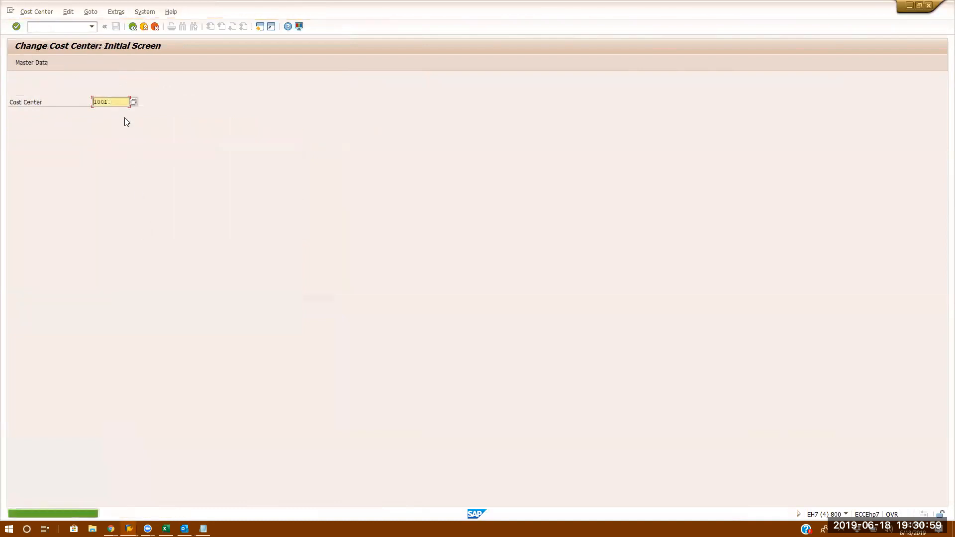
Open cost center 1002 for changing and bring up the search help for its profit center
{"action": "type", "text": "1002"}
{"action": "key", "text": "Return"}
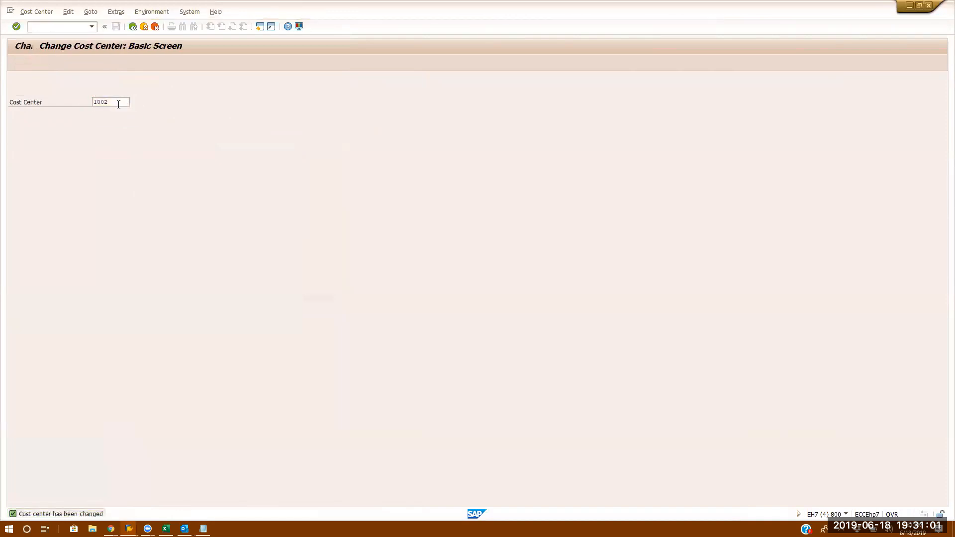
{"action": "left_click", "coordinate": [144, 300]}
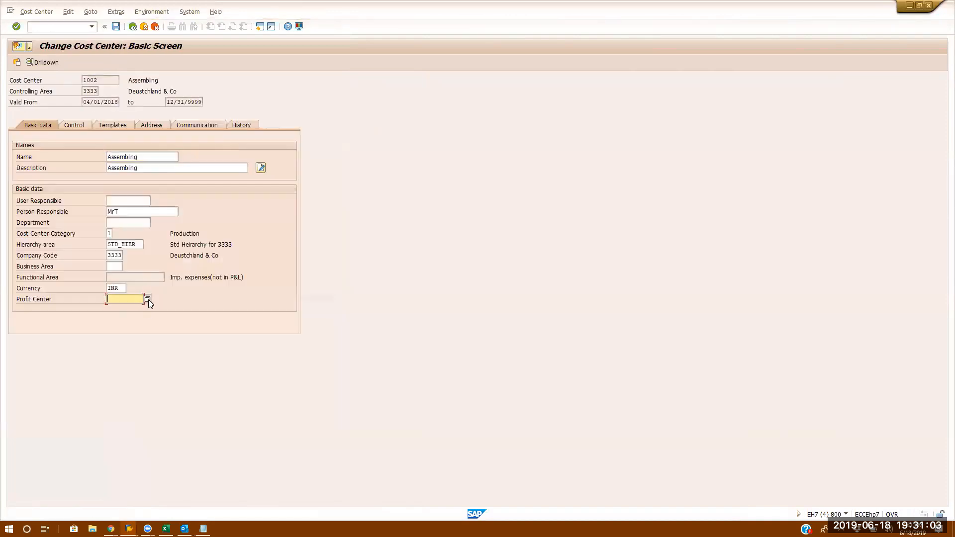
{"action": "left_click", "coordinate": [147, 299]}
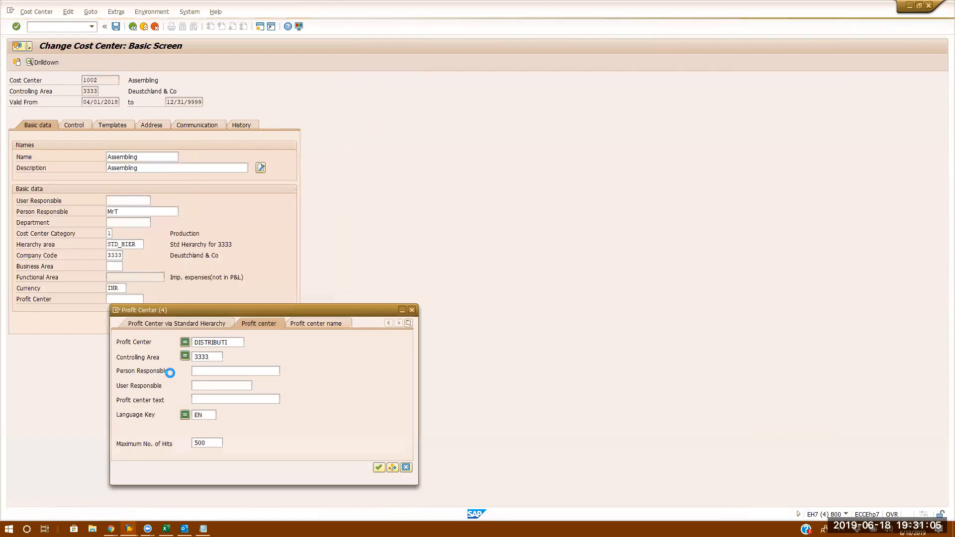
Clear the DISTRIBUTI search restriction, assign profit center RETAILPC to cost center 1002, and save it, accepting the field change
{"action": "left_click", "coordinate": [232, 342]}
{"action": "key", "text": "BackSpace"}
{"action": "key", "text": "BackSpace"}
{"action": "key", "text": "BackSpace"}
{"action": "key", "text": "BackSpace"}
{"action": "key", "text": "BackSpace"}
{"action": "key", "text": "BackSpace"}
{"action": "key", "text": "BackSpace"}
{"action": "key", "text": "Return"}
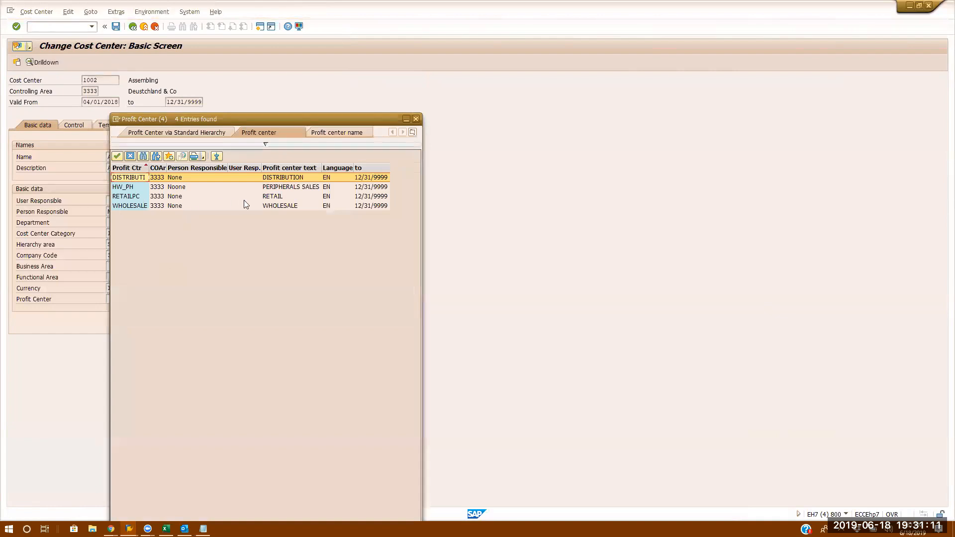
{"action": "double_click", "coordinate": [274, 197]}
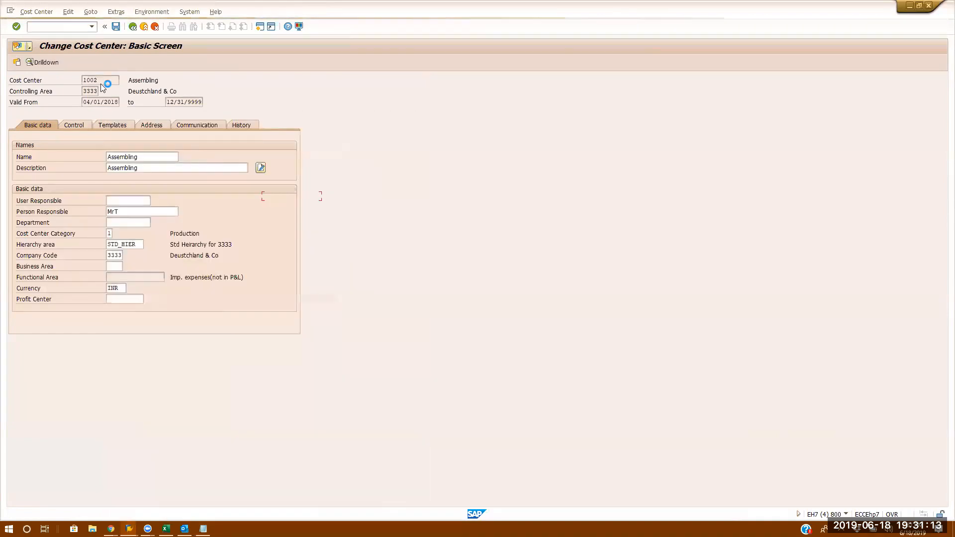
{"action": "left_click", "coordinate": [116, 28]}
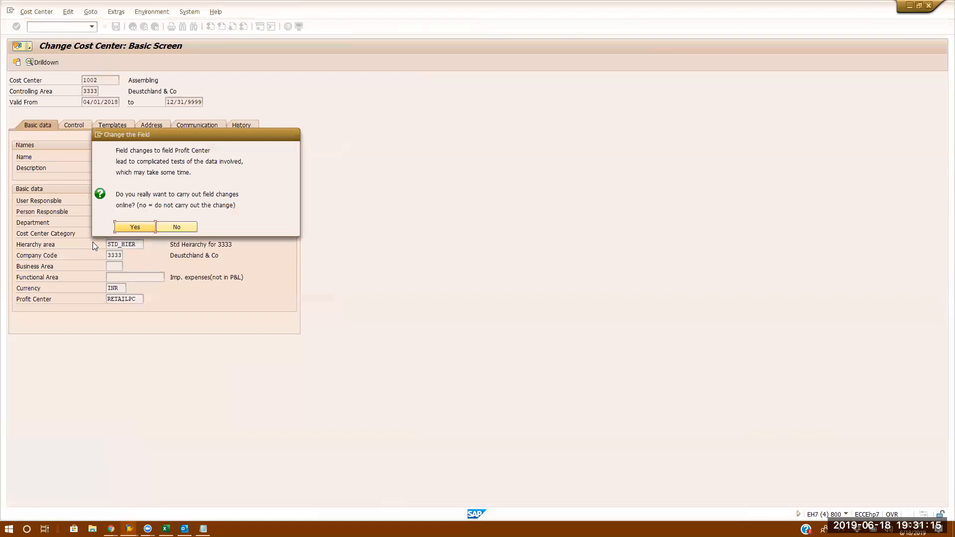
{"action": "left_click", "coordinate": [141, 228]}
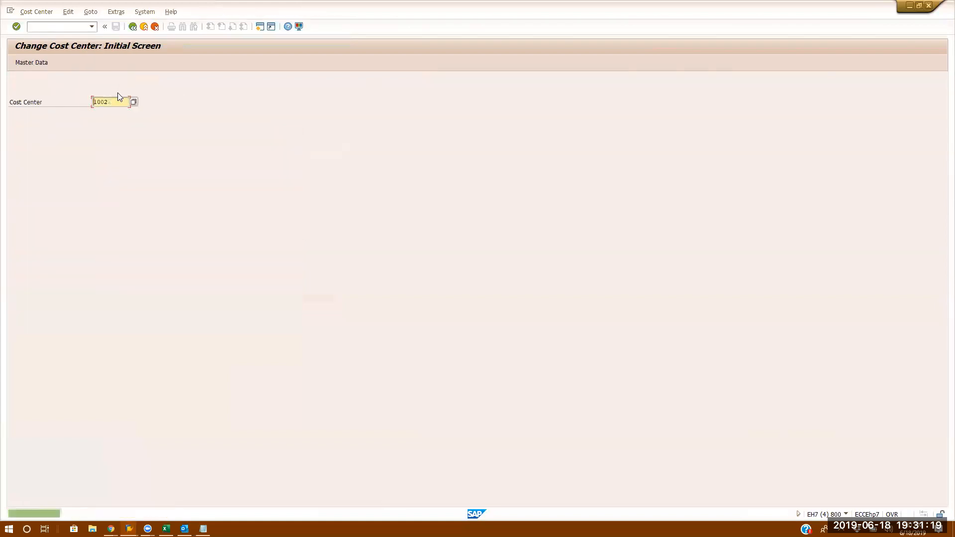
{"action": "key", "text": "Return"}
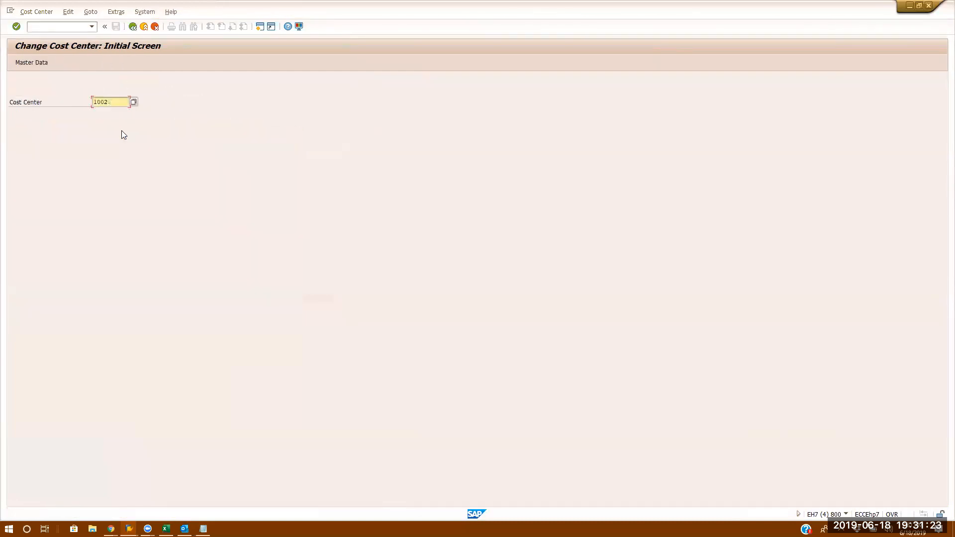
Open cost center 1003 for changing
{"action": "key", "text": "BackSpace"}
{"action": "type", "text": "3"}
{"action": "key", "text": "Return"}
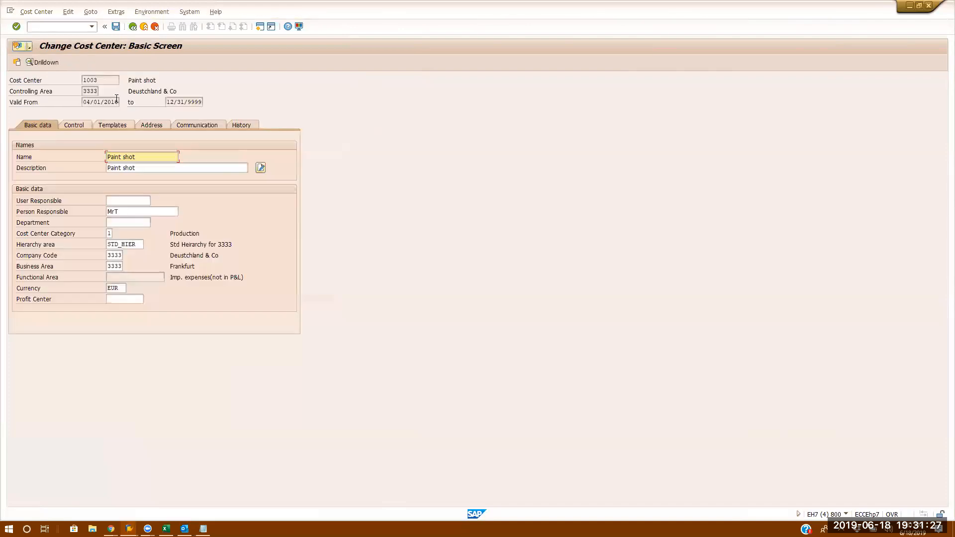
Search all profit centers without restriction, assign WHOLESALE to cost center 1003, and save it, accepting the field change
{"action": "left_click", "coordinate": [123, 298]}
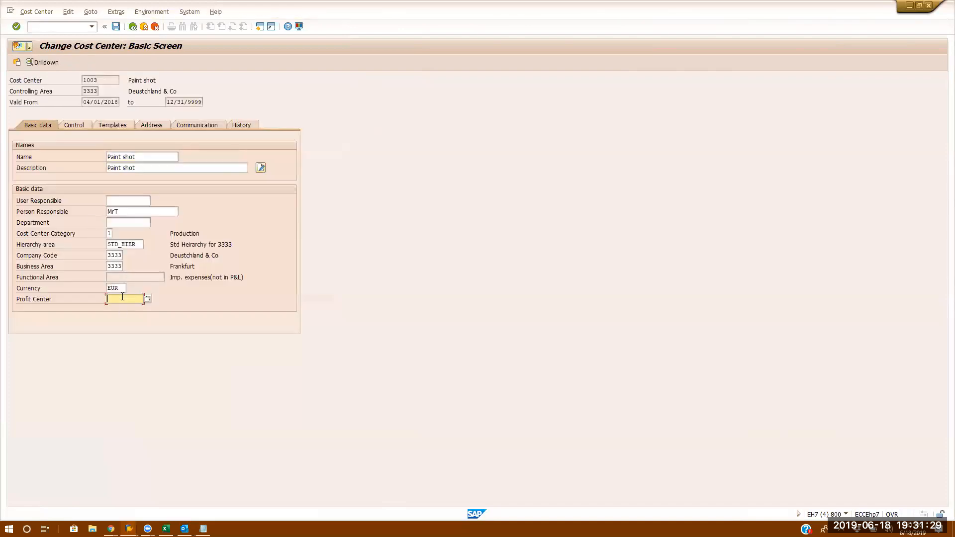
{"action": "left_click", "coordinate": [148, 299]}
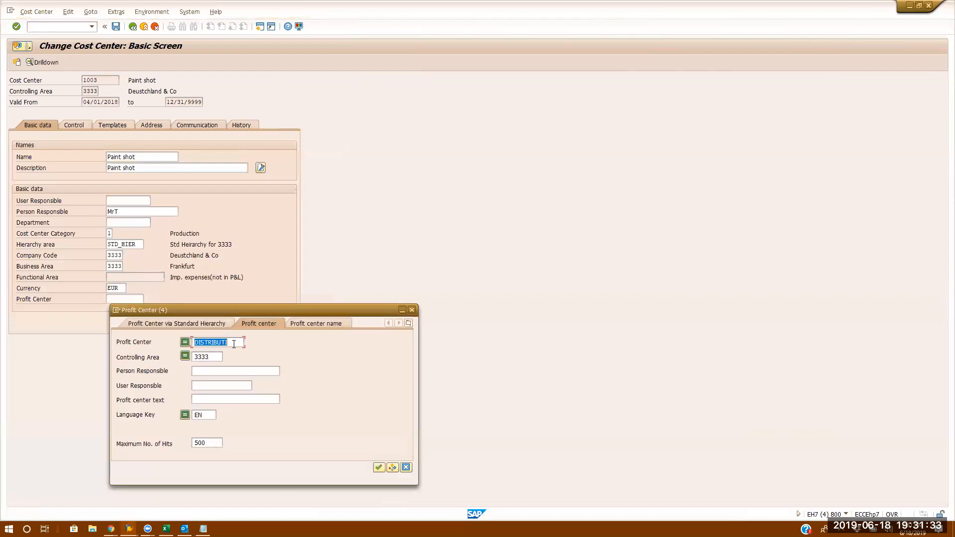
{"action": "key", "text": "Delete"}
{"action": "key", "text": "Return"}
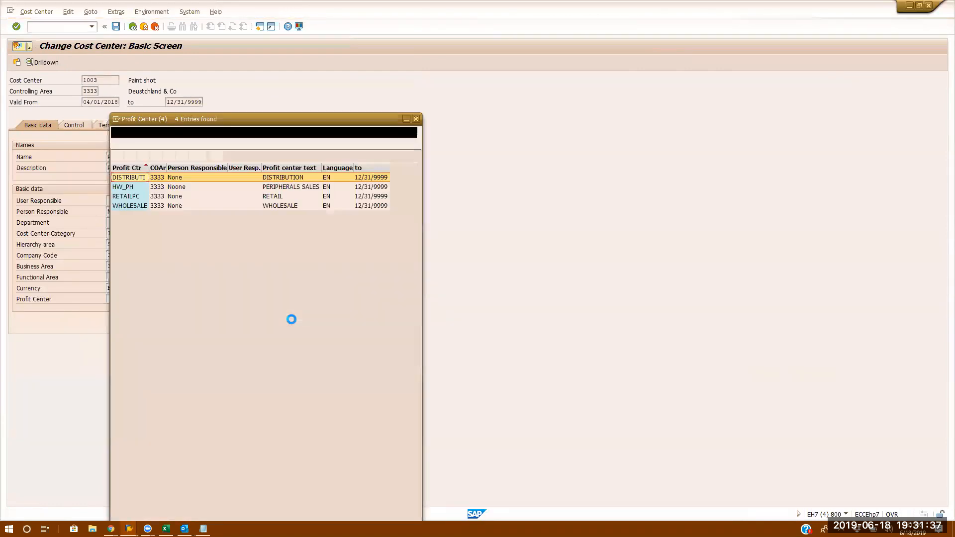
{"action": "left_click", "coordinate": [262, 205]}
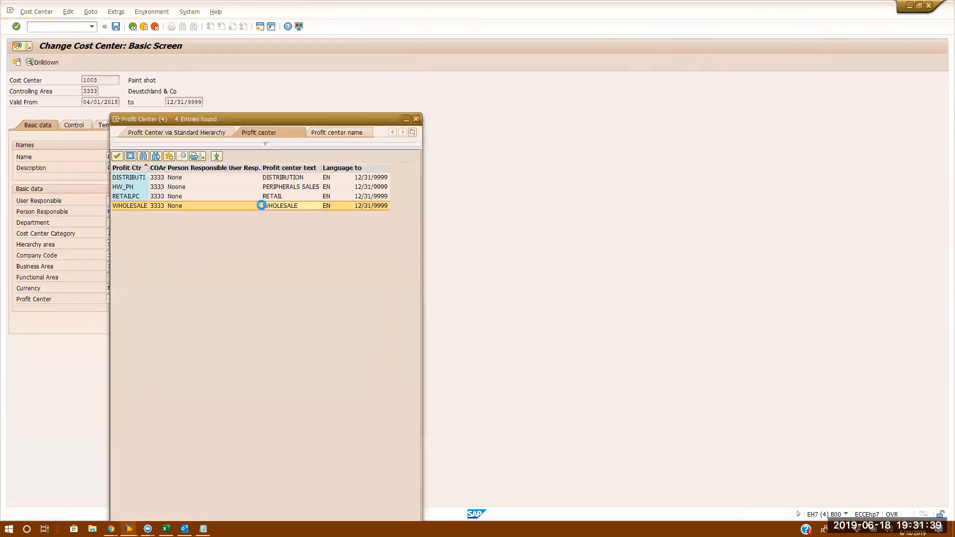
{"action": "left_click", "coordinate": [115, 26]}
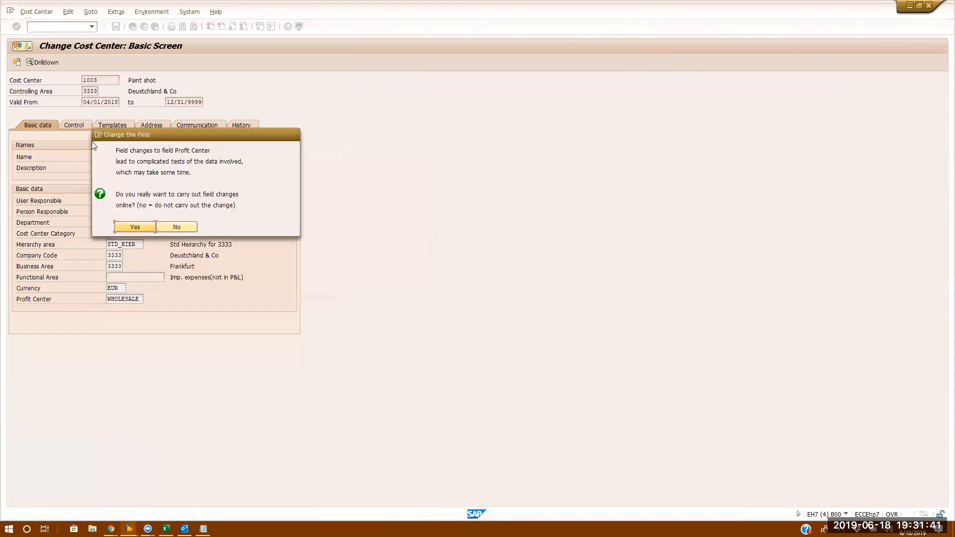
{"action": "left_click", "coordinate": [133, 228]}
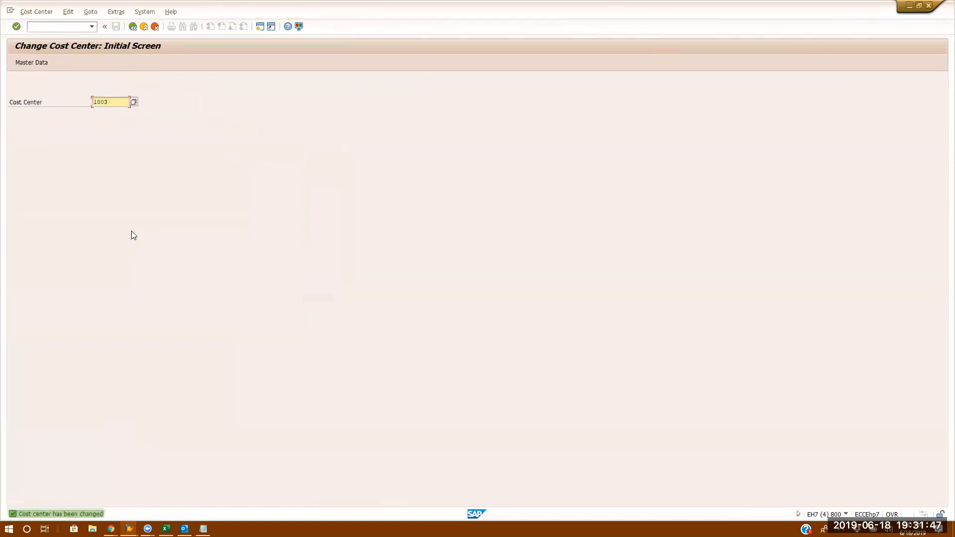
Leave cost center maintenance, return to the vendor invoice session, and examine the profit center column of its three items
{"action": "left_click", "coordinate": [134, 27]}
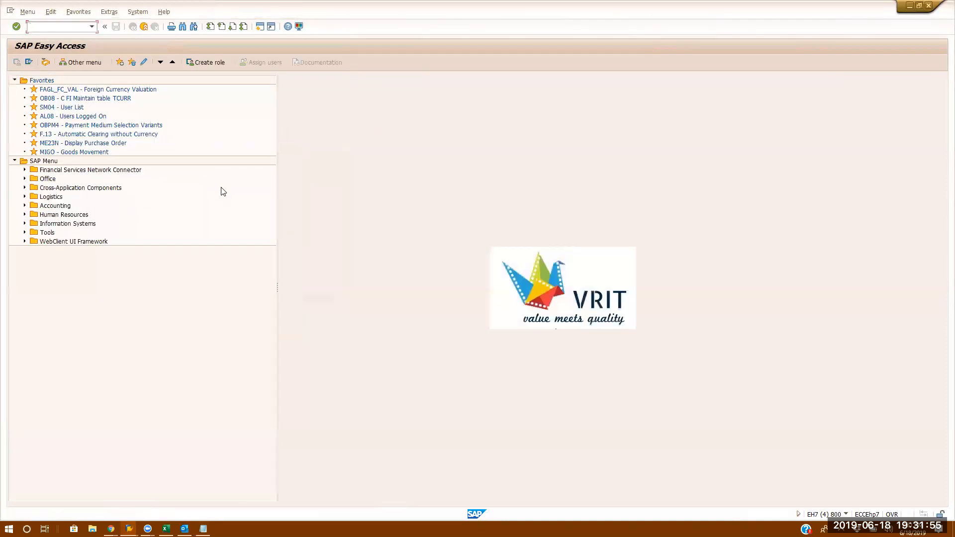
{"action": "key", "text": "alt+Tab"}
{"action": "key", "text": "alt+Tab"}
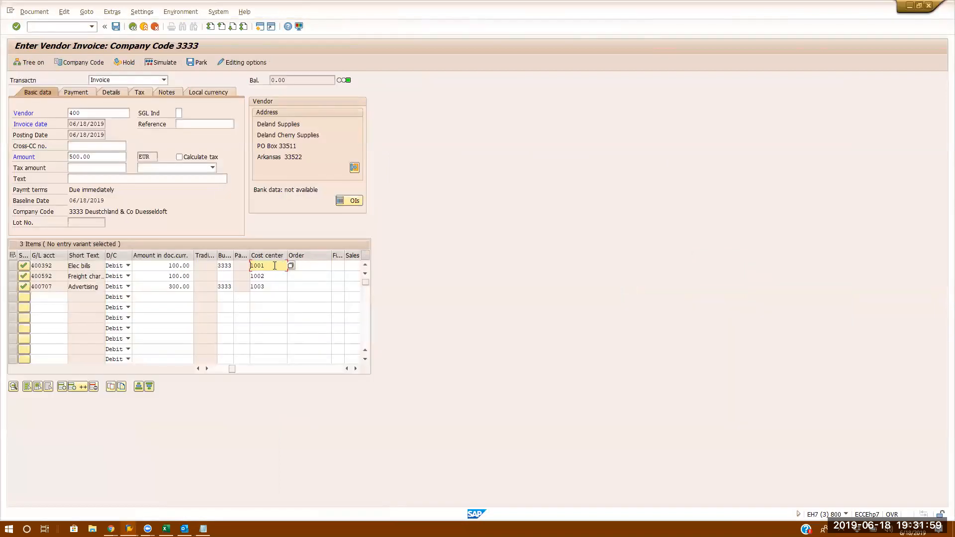
{"action": "left_click", "coordinate": [355, 369]}
{"action": "left_click", "coordinate": [356, 369]}
{"action": "left_click", "coordinate": [356, 369]}
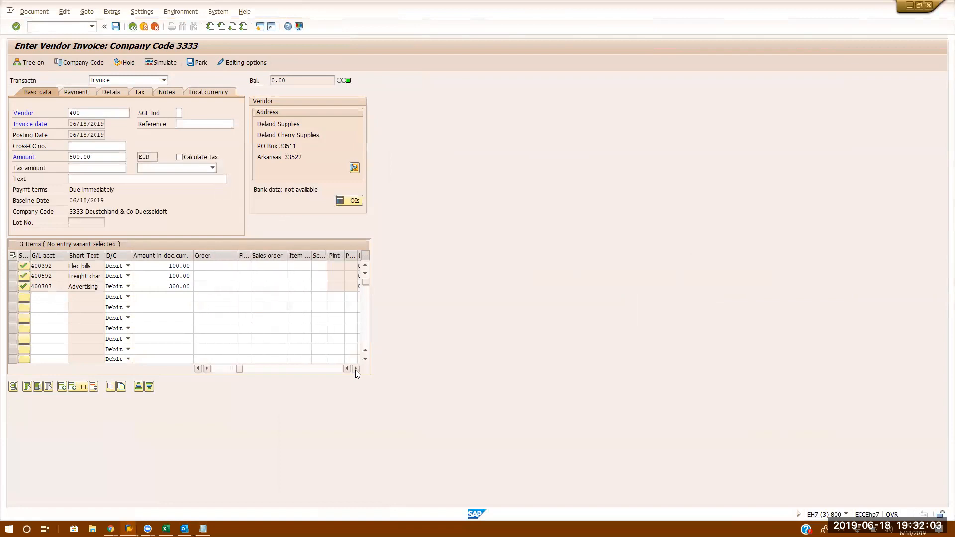
{"action": "left_click", "coordinate": [355, 369]}
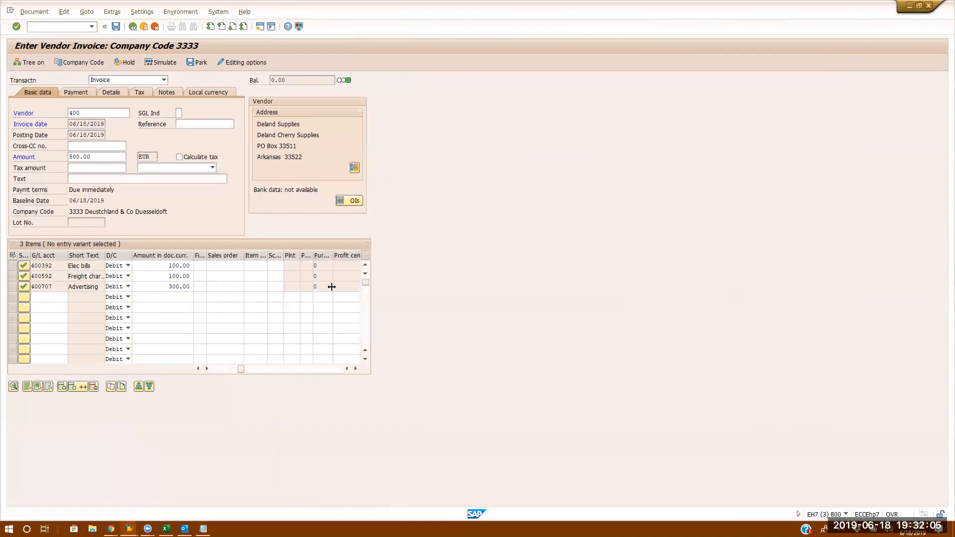
{"action": "left_click", "coordinate": [356, 368]}
{"action": "left_click", "coordinate": [356, 369]}
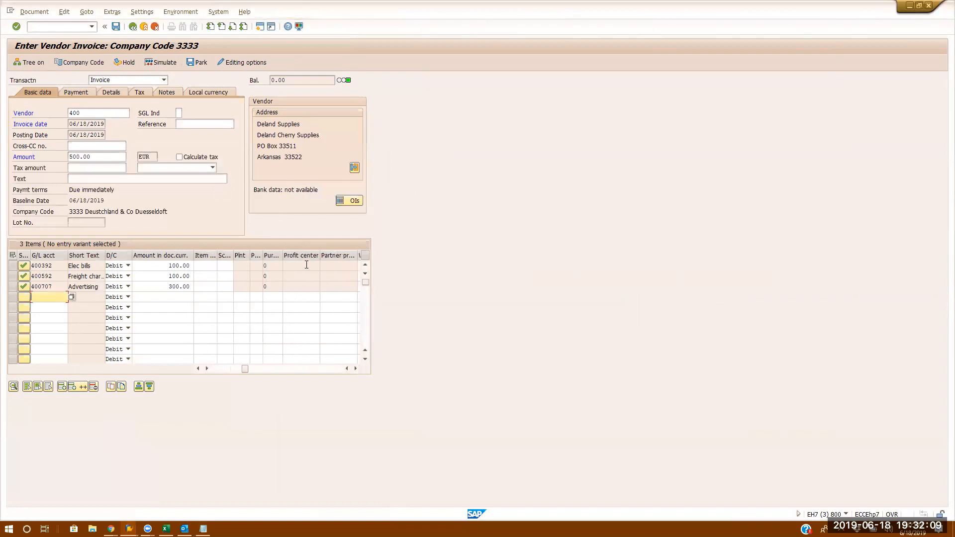
Restart the vendor invoice entry with vendor 400 and an amount of 500 EUR
{"action": "left_click", "coordinate": [69, 27]}
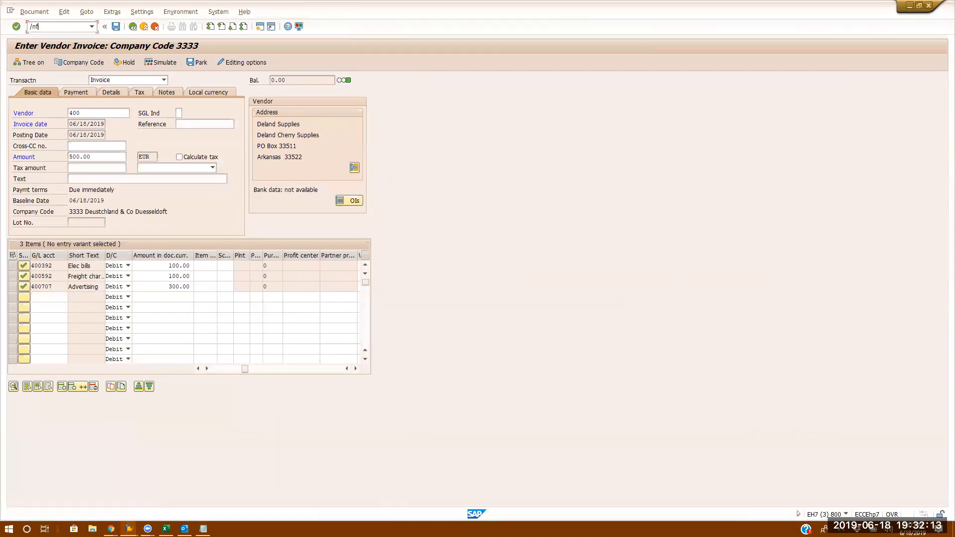
{"action": "key", "text": "Return"}
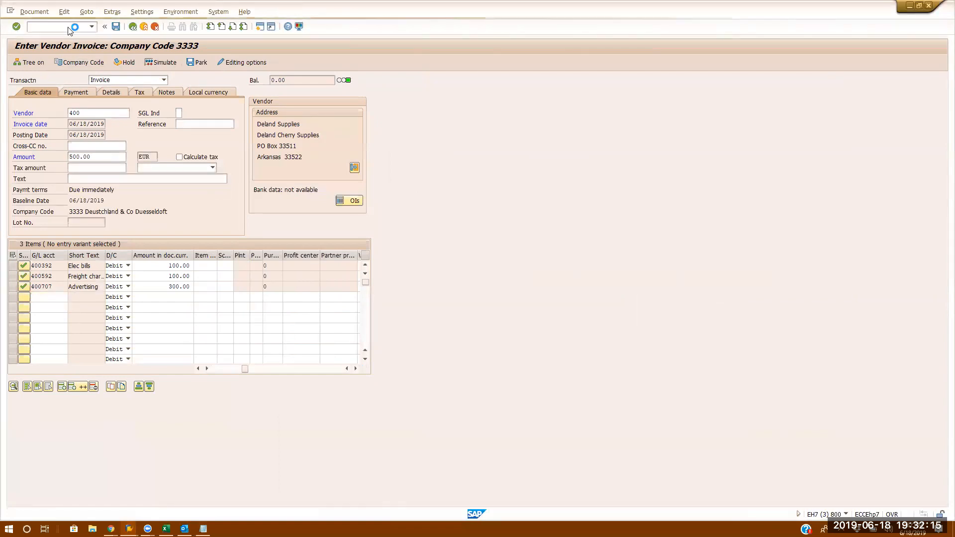
{"action": "left_click", "coordinate": [114, 113]}
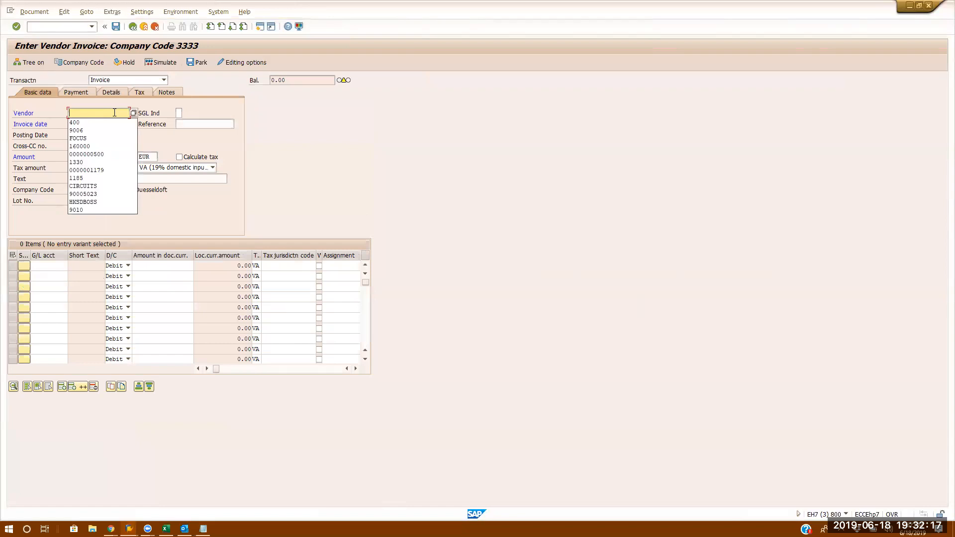
{"action": "left_click", "coordinate": [97, 123]}
{"action": "left_click", "coordinate": [88, 156]}
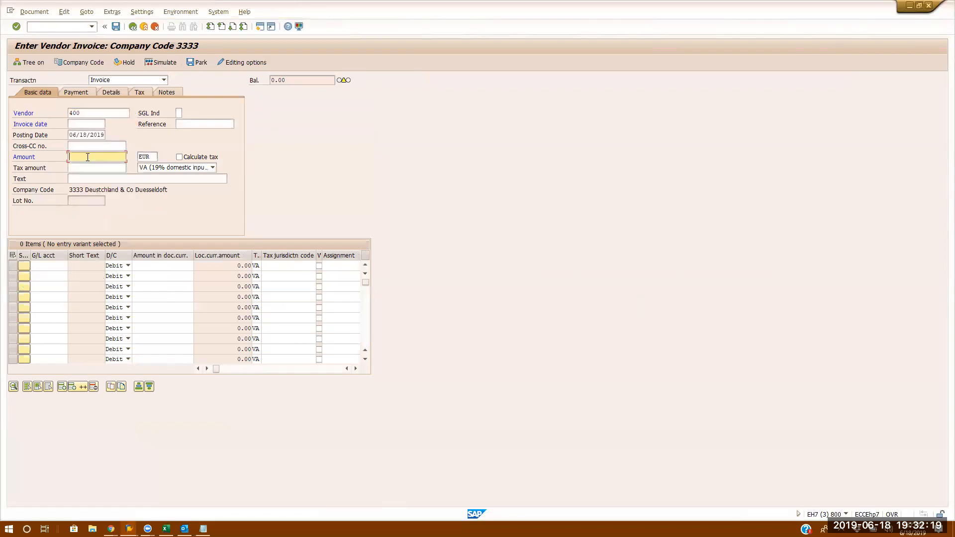
{"action": "left_click", "coordinate": [86, 166]}
Enter G/L accounts 400592, 400392 and 400707 in the first three invoice line items
{"action": "left_click", "coordinate": [47, 267]}
{"action": "left_click", "coordinate": [45, 275]}
{"action": "left_click", "coordinate": [47, 275]}
{"action": "left_click", "coordinate": [48, 295]}
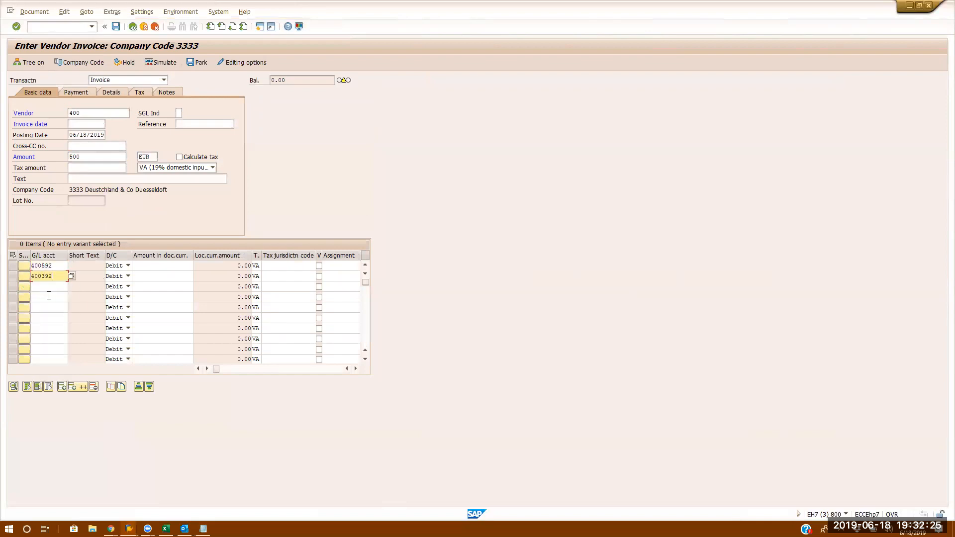
{"action": "left_click", "coordinate": [50, 288]}
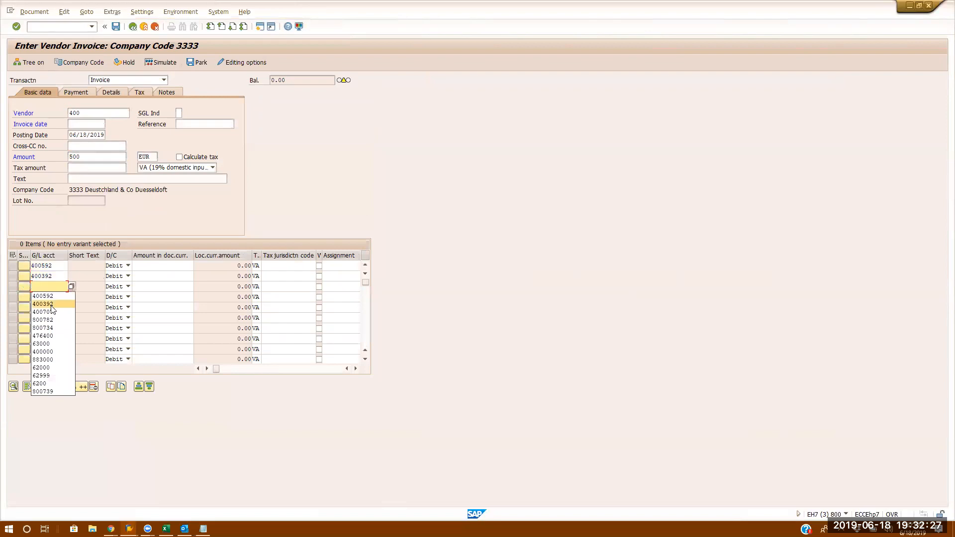
{"action": "left_click", "coordinate": [52, 312]}
Enter document currency amounts of 300, 100 and 100 for G/L accounts 400592, 400392 and 400707 respectively
{"action": "left_click", "coordinate": [145, 268]}
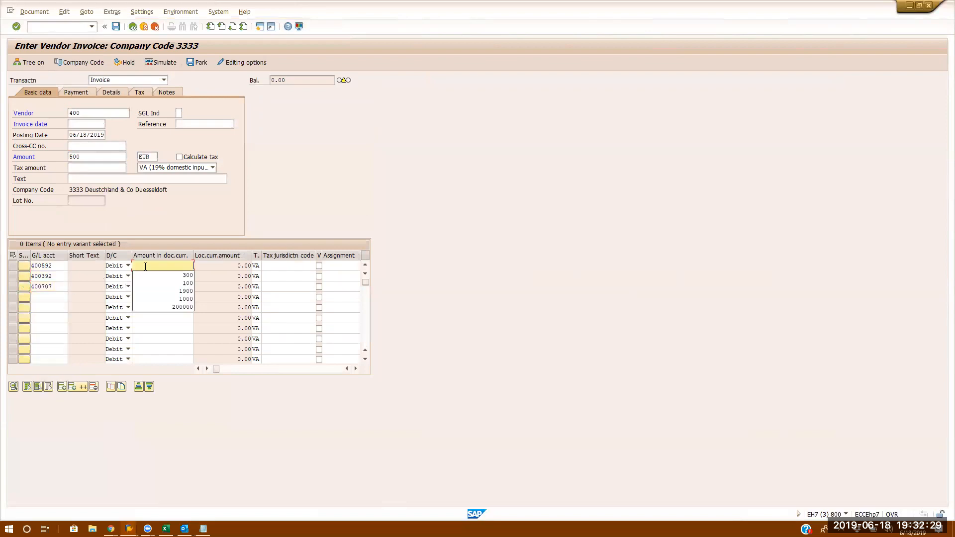
{"action": "left_click", "coordinate": [176, 276]}
{"action": "left_click", "coordinate": [176, 277]}
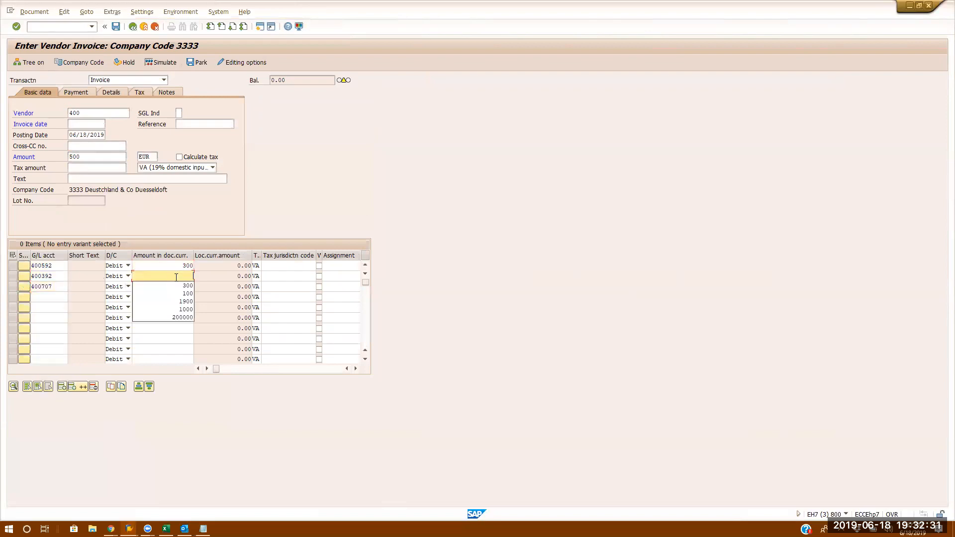
{"action": "left_click", "coordinate": [177, 294]}
{"action": "left_click", "coordinate": [177, 287]}
{"action": "left_click", "coordinate": [177, 304]}
Assign cost centers 1001, 1002 and 1003 to the first, second and third invoice line items
{"action": "left_click", "coordinate": [357, 369]}
{"action": "left_click", "coordinate": [356, 368]}
{"action": "left_click", "coordinate": [356, 368]}
{"action": "left_click", "coordinate": [356, 369]}
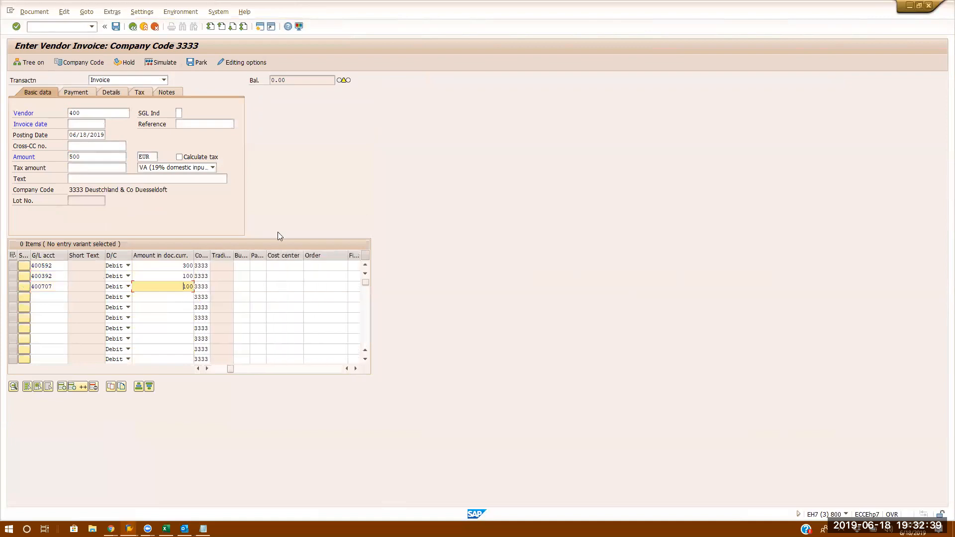
{"action": "left_click", "coordinate": [274, 266]}
{"action": "type", "text": "1002"}
{"action": "key", "text": "BackSpace"}
{"action": "type", "text": "1"}
{"action": "left_click", "coordinate": [275, 276]}
{"action": "type", "text": "1002"}
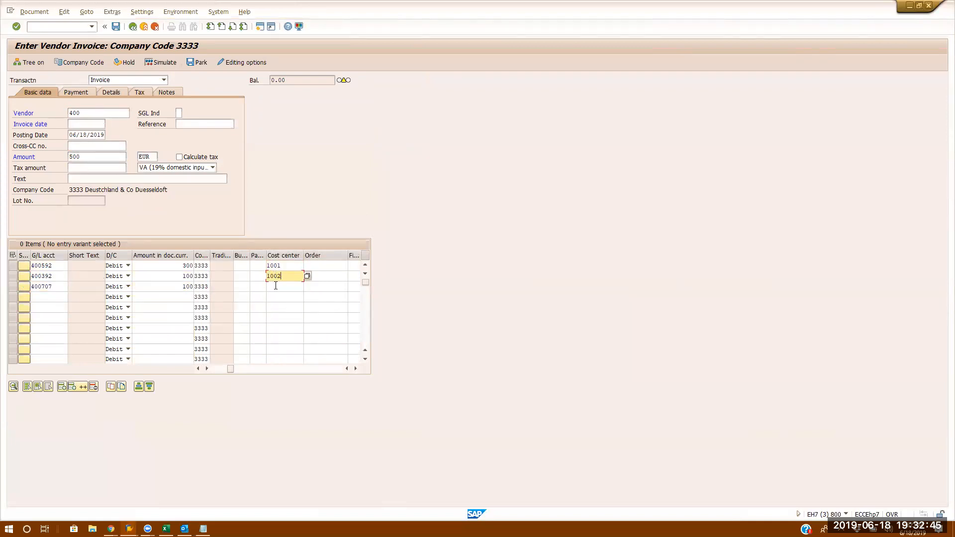
{"action": "left_click", "coordinate": [276, 286]}
{"action": "type", "text": "1003"}
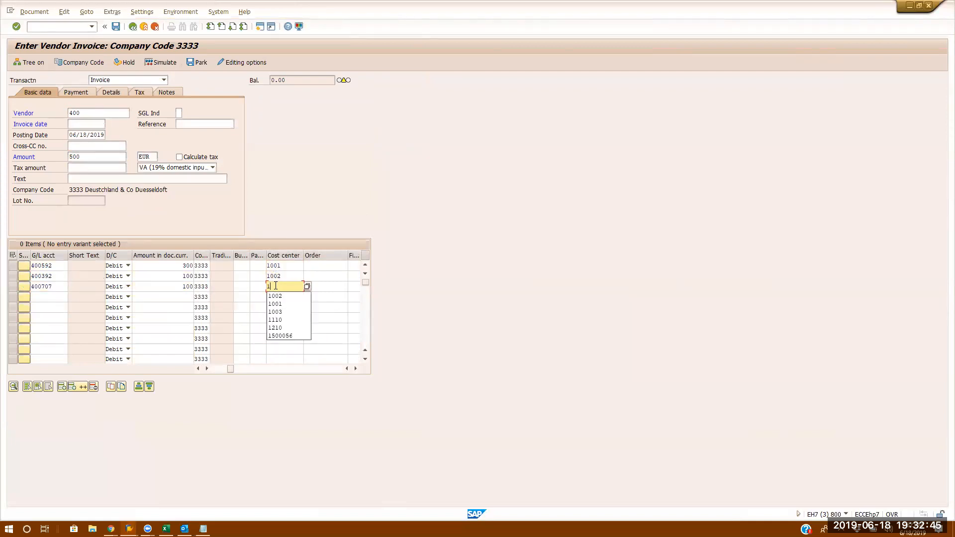
Set the invoice date to 06/18/2019 and validate the entries with the profit center column in view, accepting the tax code warnings
{"action": "left_click", "coordinate": [355, 368]}
{"action": "left_click", "coordinate": [356, 369]}
{"action": "left_click", "coordinate": [356, 369]}
{"action": "left_click", "coordinate": [356, 369]}
{"action": "left_click", "coordinate": [355, 368]}
{"action": "left_click", "coordinate": [356, 368]}
{"action": "left_click", "coordinate": [356, 369]}
{"action": "left_click", "coordinate": [304, 268]}
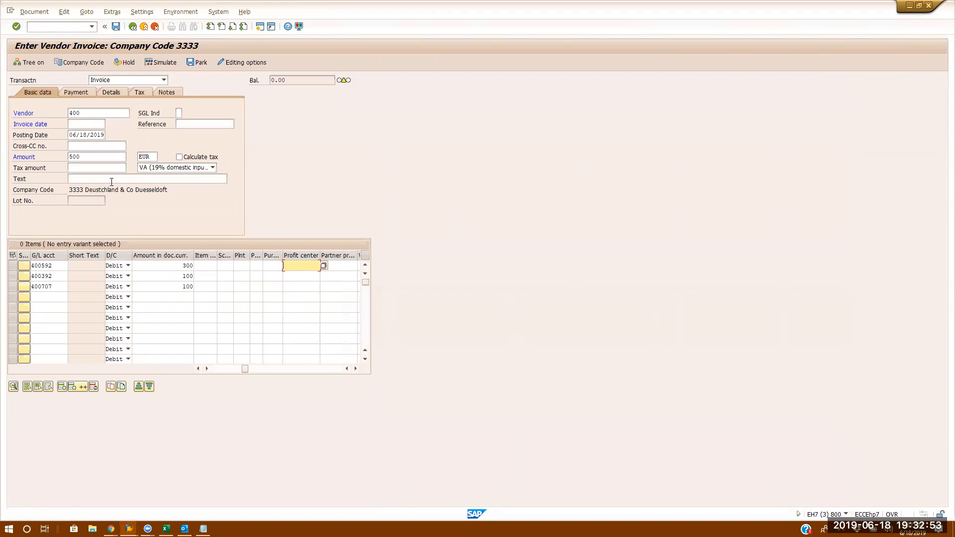
{"action": "key", "text": "Return"}
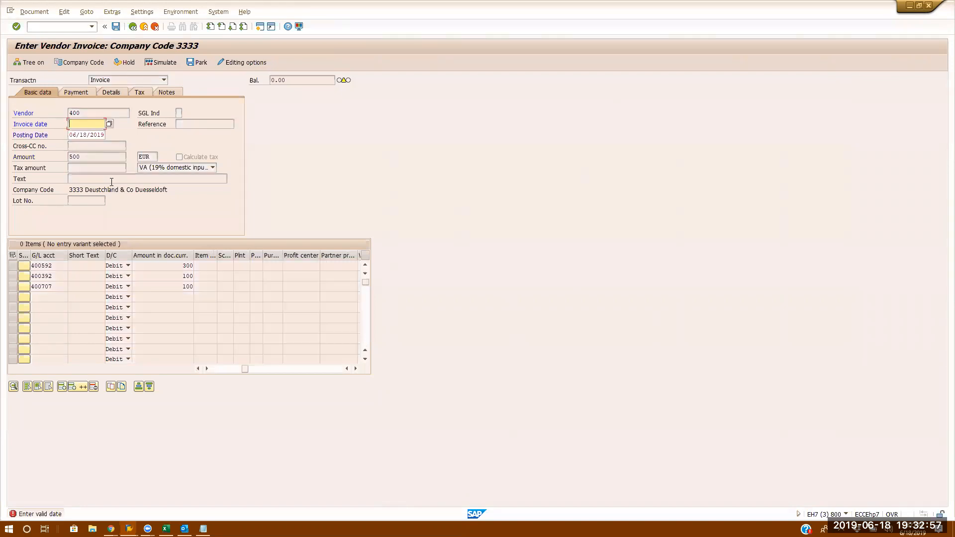
{"action": "left_click", "coordinate": [98, 135]}
{"action": "key", "text": "Return"}
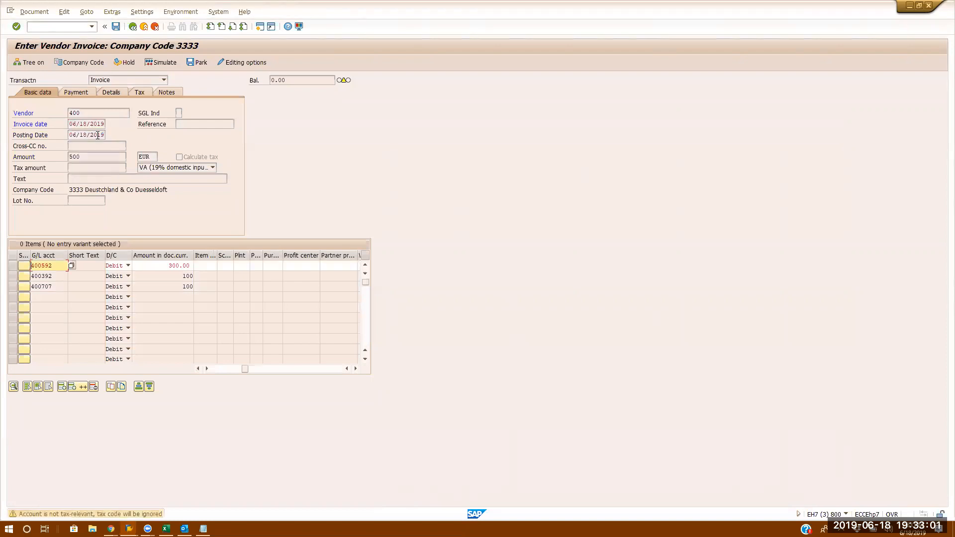
{"action": "key", "text": "Return"}
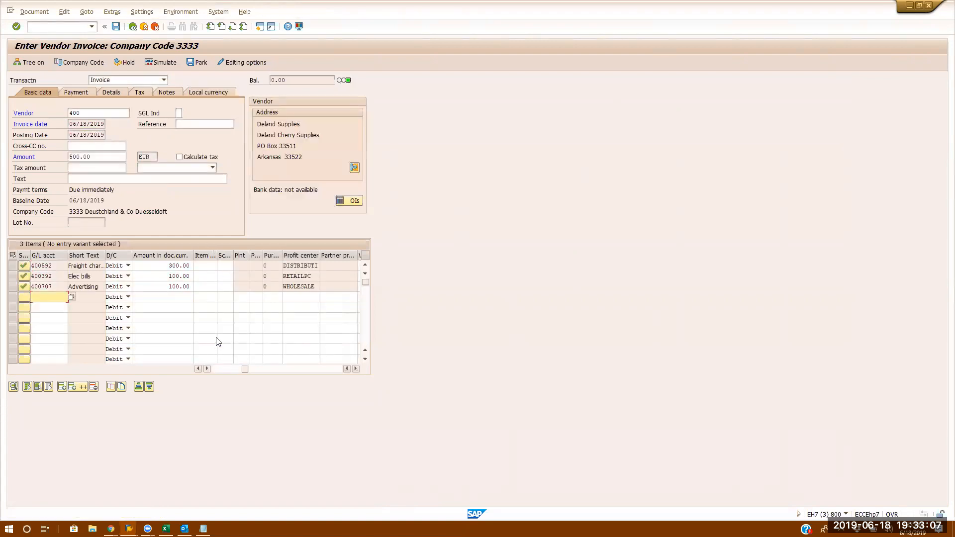
Examine the cost center and profit center columns of the three invoice line items
{"action": "left_click", "coordinate": [221, 370]}
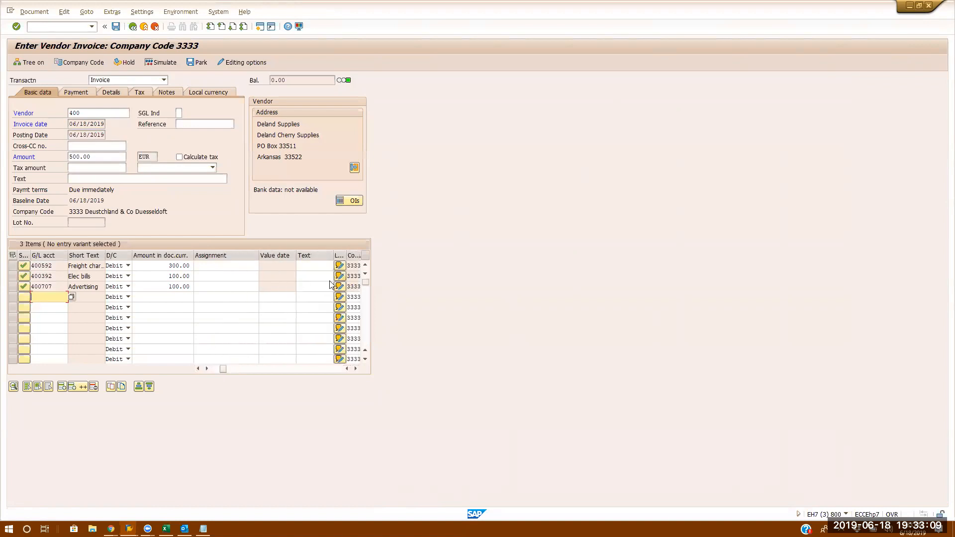
{"action": "left_click", "coordinate": [197, 370]}
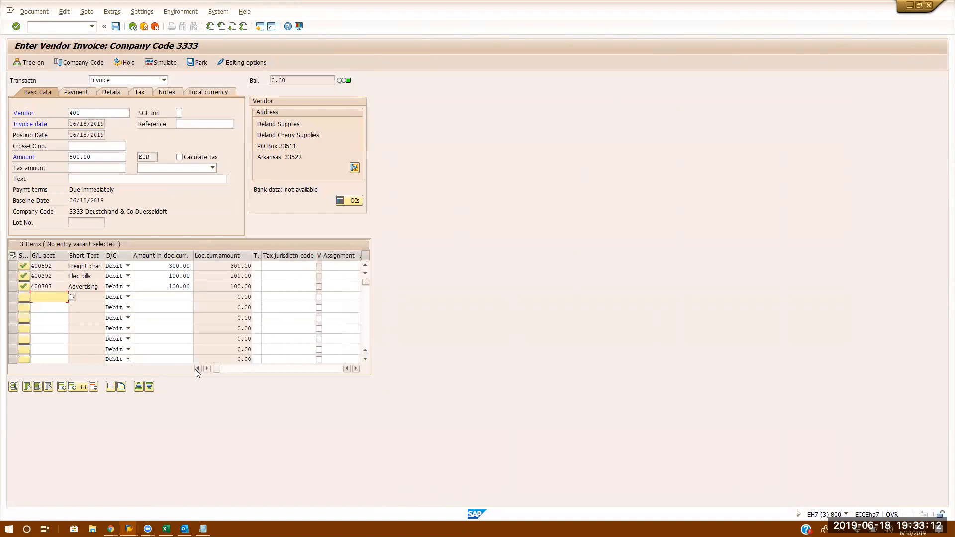
{"action": "left_click", "coordinate": [356, 370]}
{"action": "left_click", "coordinate": [357, 369]}
{"action": "left_click", "coordinate": [356, 369]}
{"action": "left_click", "coordinate": [356, 370]}
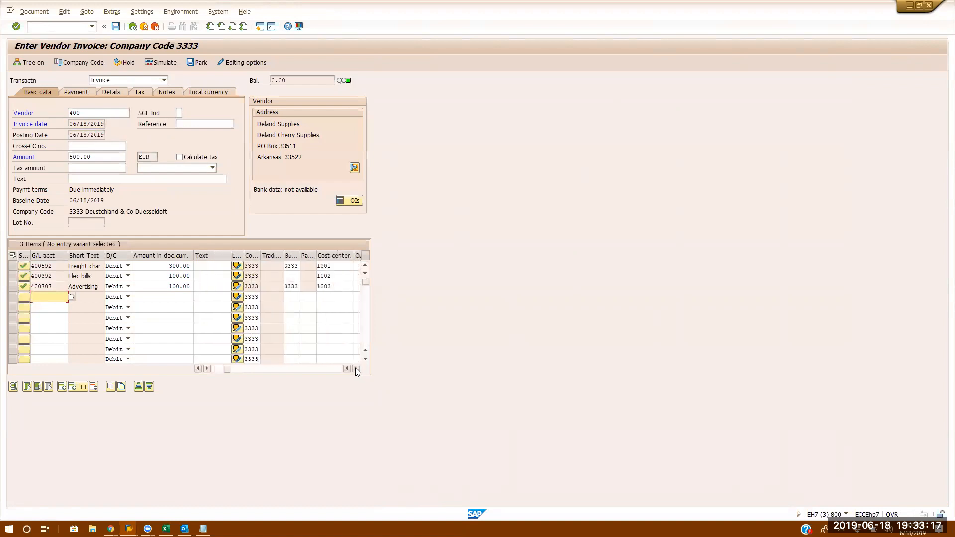
{"action": "left_click", "coordinate": [356, 369]}
{"action": "left_click", "coordinate": [308, 267]}
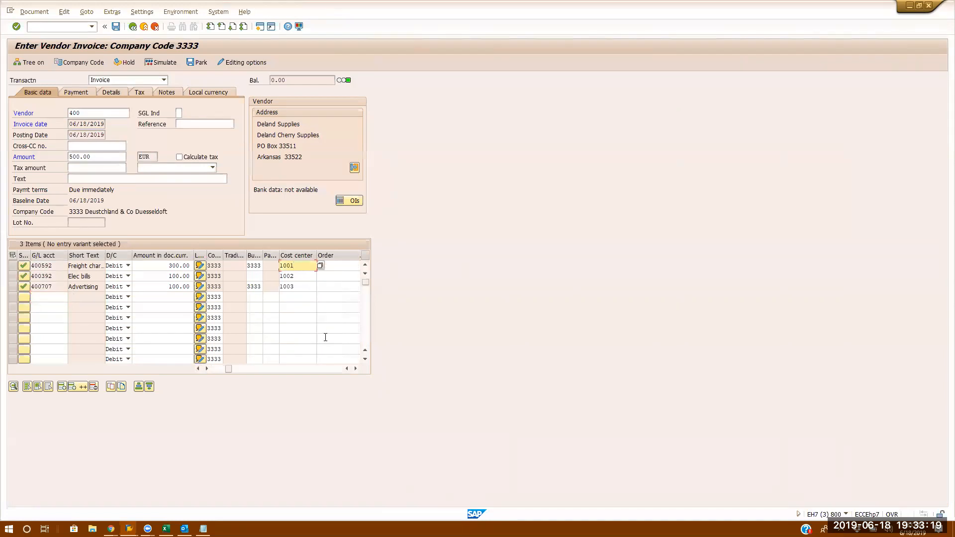
{"action": "left_click", "coordinate": [356, 369]}
{"action": "left_click", "coordinate": [356, 370]}
{"action": "left_click", "coordinate": [356, 369]}
{"action": "left_click", "coordinate": [347, 266]}
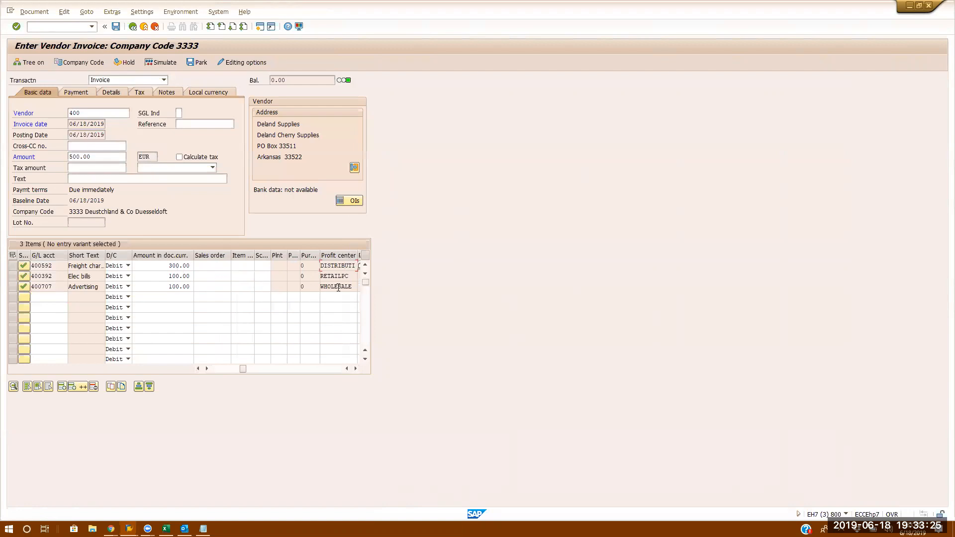
Post the vendor invoice and display the posted document in company code 3333 with transaction FB03
{"action": "left_click", "coordinate": [116, 27]}
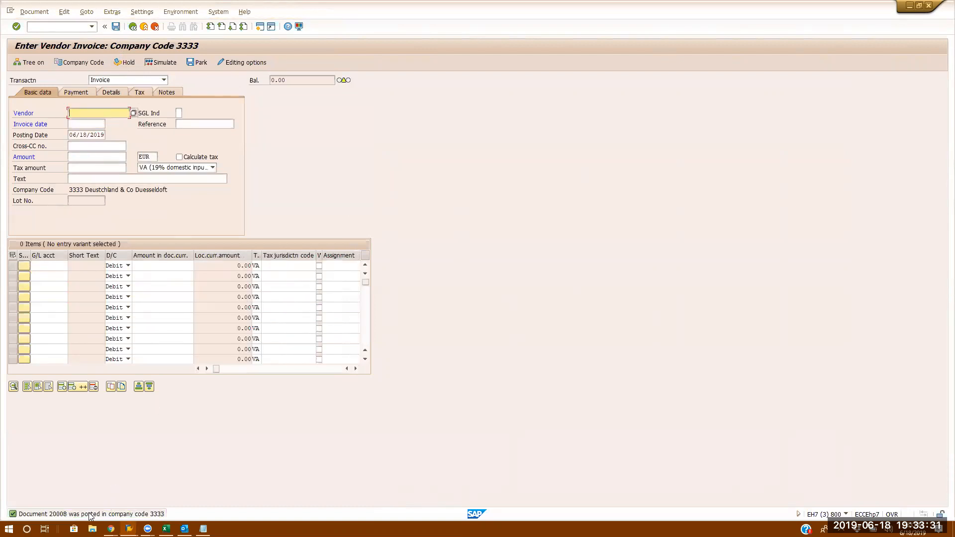
{"action": "left_click", "coordinate": [68, 28]}
{"action": "type", "text": "/nfb03"}
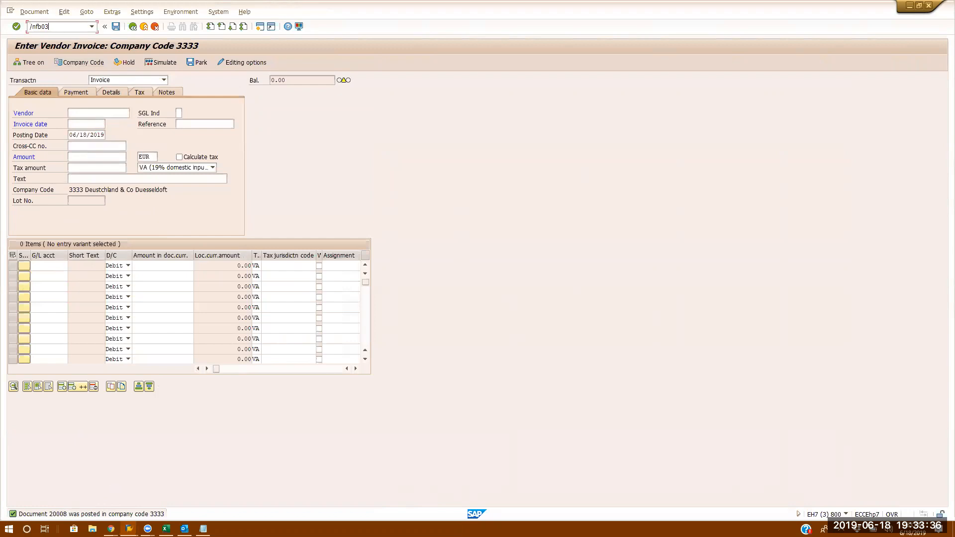
{"action": "key", "text": "Return"}
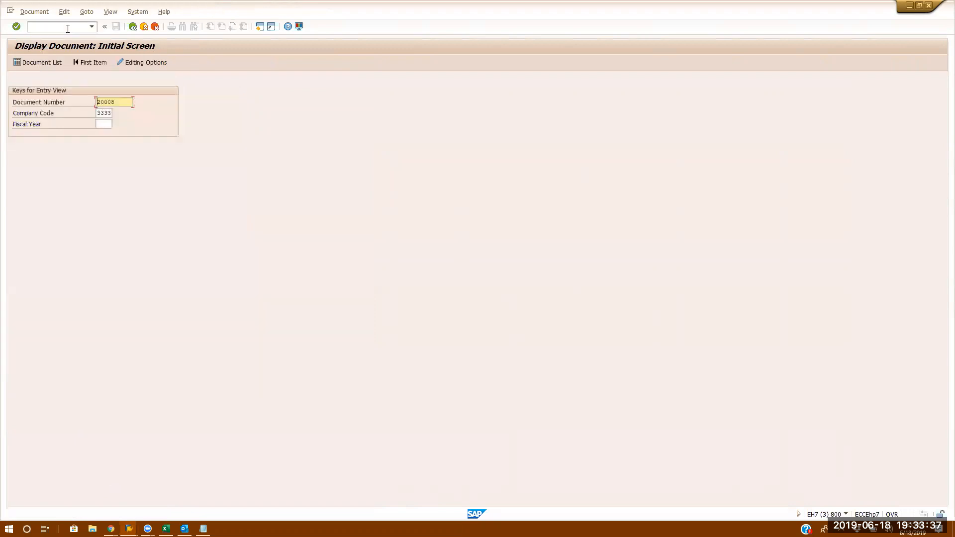
{"action": "left_click", "coordinate": [104, 125]}
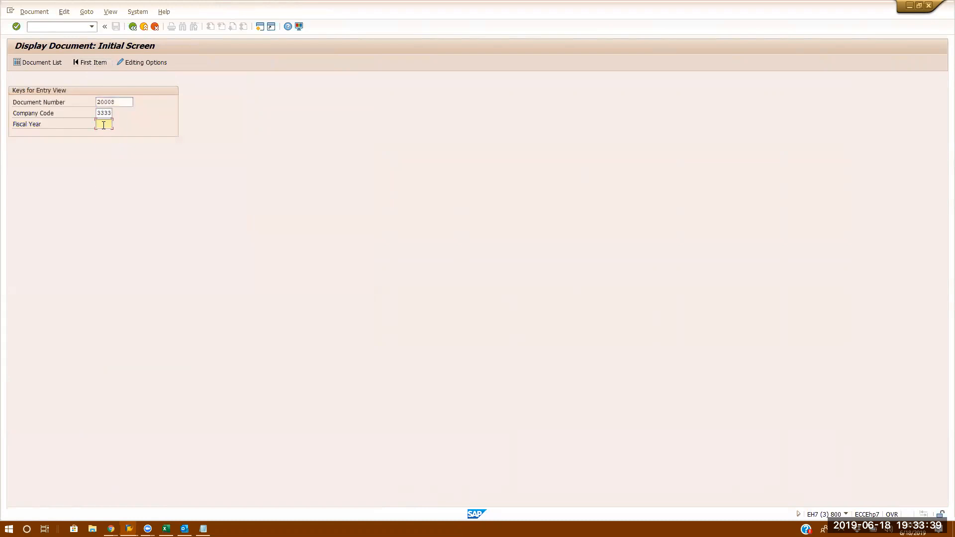
{"action": "key", "text": "Return"}
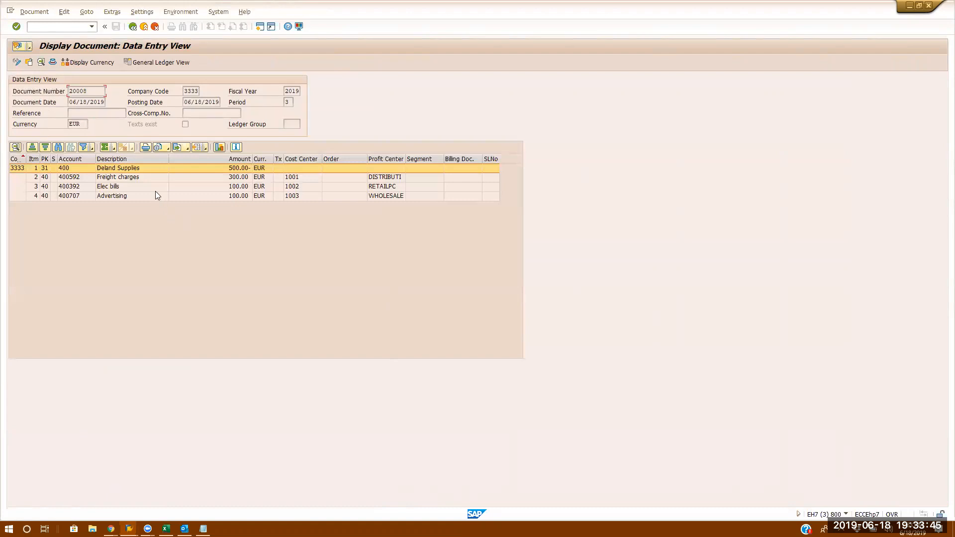
Examine the posting keys of the vendor and expense items in the data entry view, temporarily widening the posting key column
{"action": "left_click", "coordinate": [145, 170]}
{"action": "left_click_drag", "start_coordinate": [48, 160], "coordinate": [169, 160]}
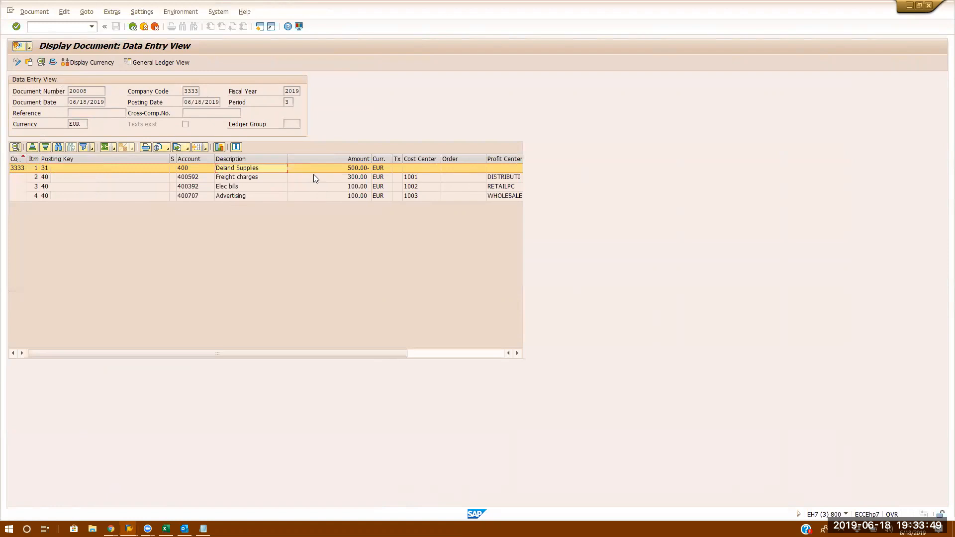
{"action": "left_click", "coordinate": [262, 178]}
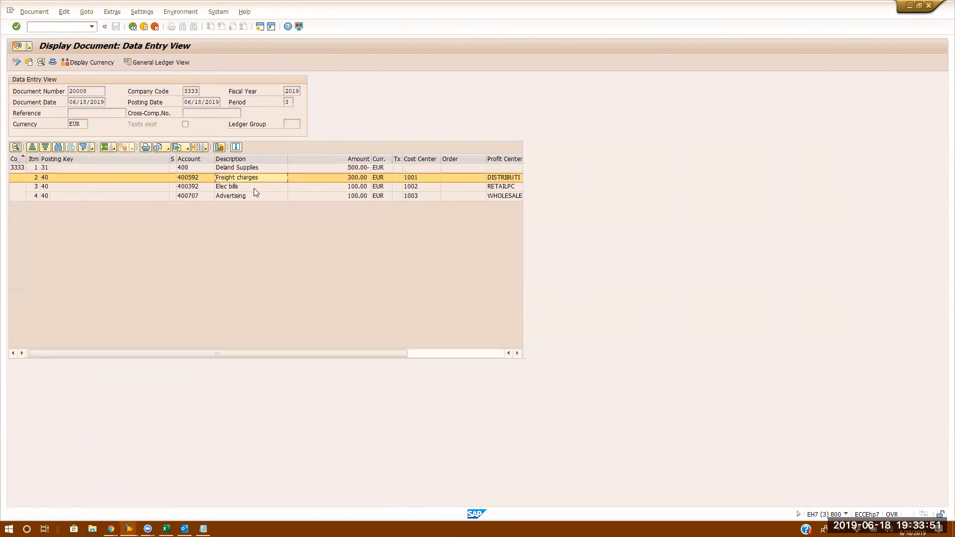
{"action": "left_click", "coordinate": [254, 187]}
{"action": "left_click_drag", "start_coordinate": [169, 159], "coordinate": [61, 160]}
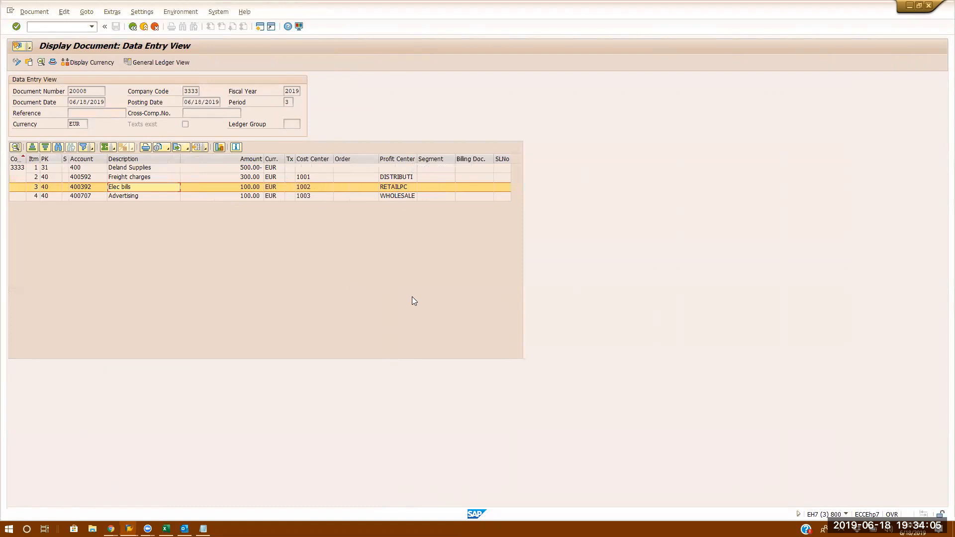
Compare the document's general ledger view with its data entry view, checking the profit centers of the Freight charges and Sundry Creditors items
{"action": "left_click", "coordinate": [169, 63]}
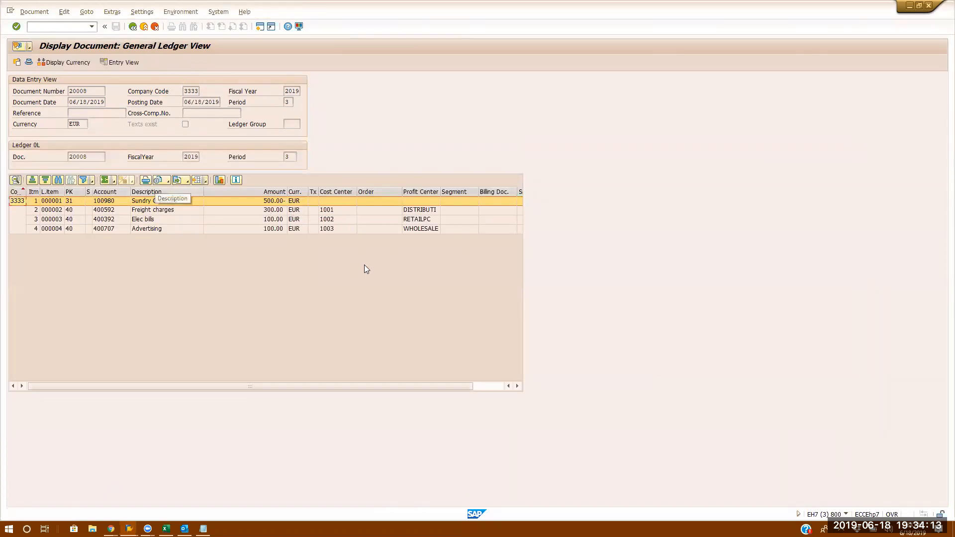
{"action": "left_click", "coordinate": [128, 62]}
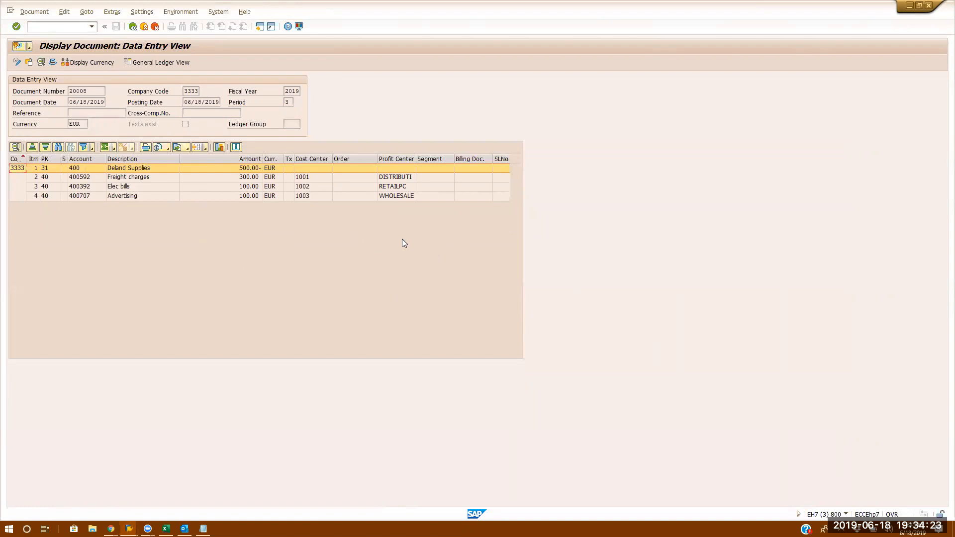
{"action": "left_click", "coordinate": [161, 64]}
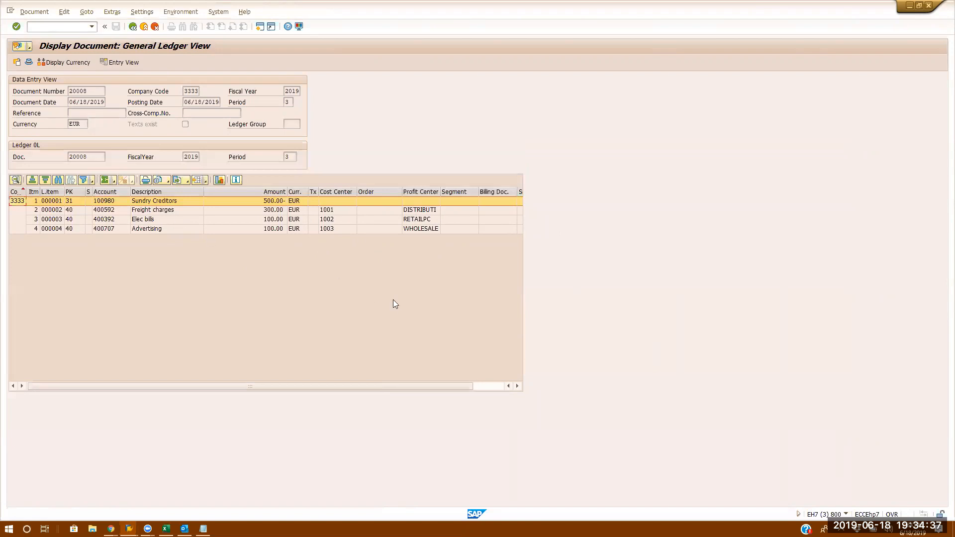
{"action": "left_click", "coordinate": [493, 388]}
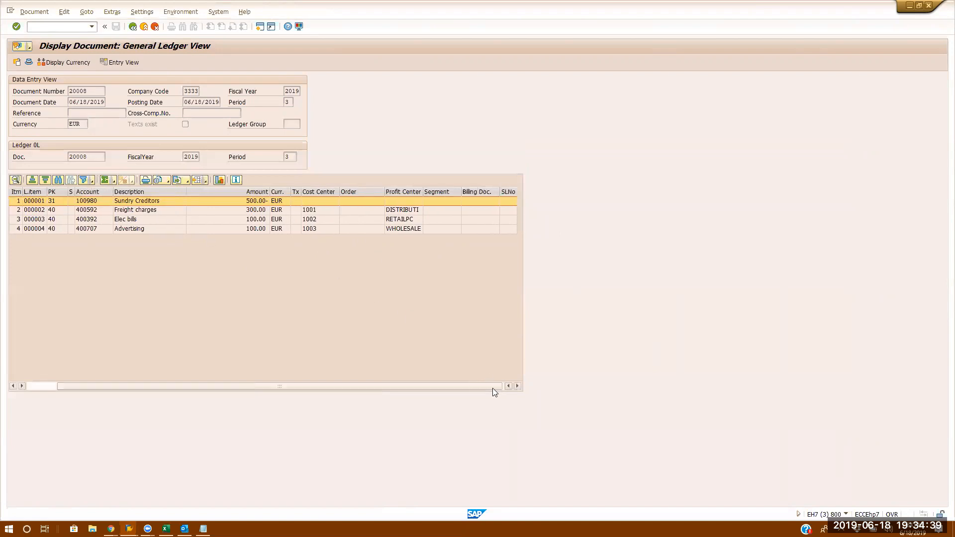
{"action": "left_click", "coordinate": [399, 211]}
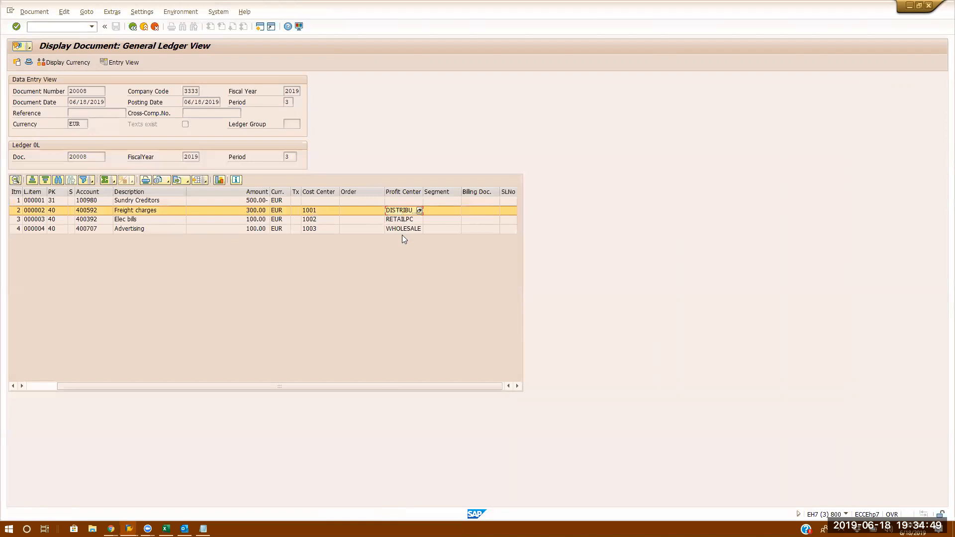
{"action": "left_click", "coordinate": [159, 201]}
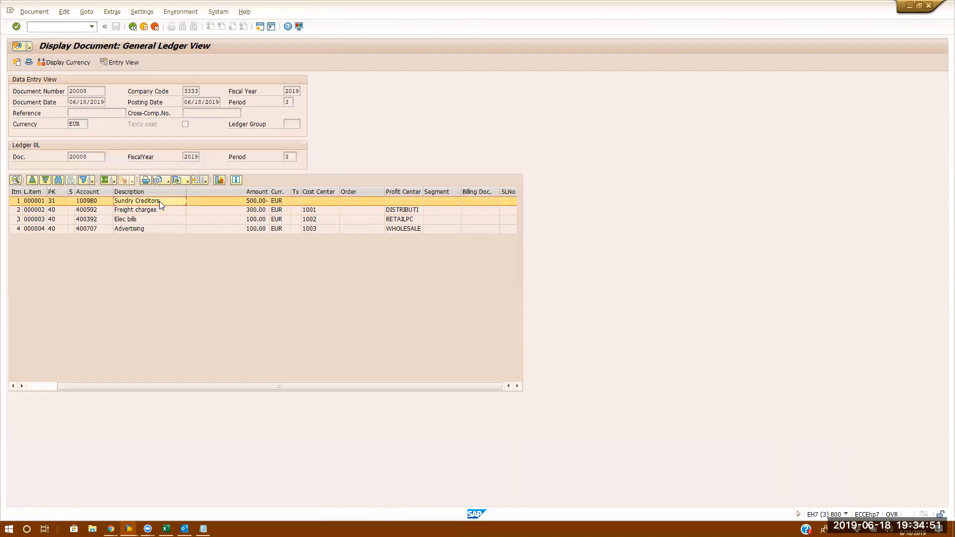
{"action": "left_click", "coordinate": [409, 202]}
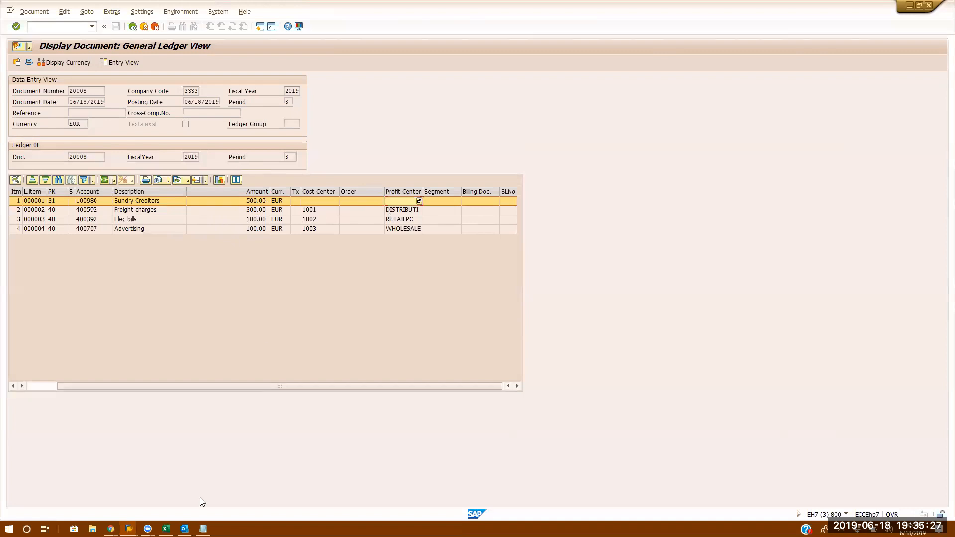
Check the company code 1000 invoice in the other document display session, closing its header details, and return to the company code 3333 general ledger view
{"action": "left_click", "coordinate": [128, 528]}
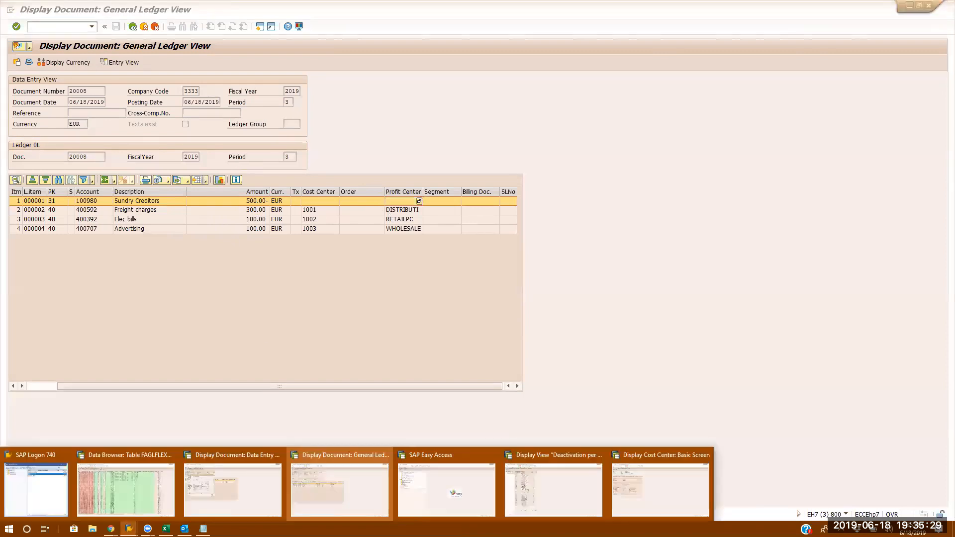
{"action": "left_click", "coordinate": [233, 480]}
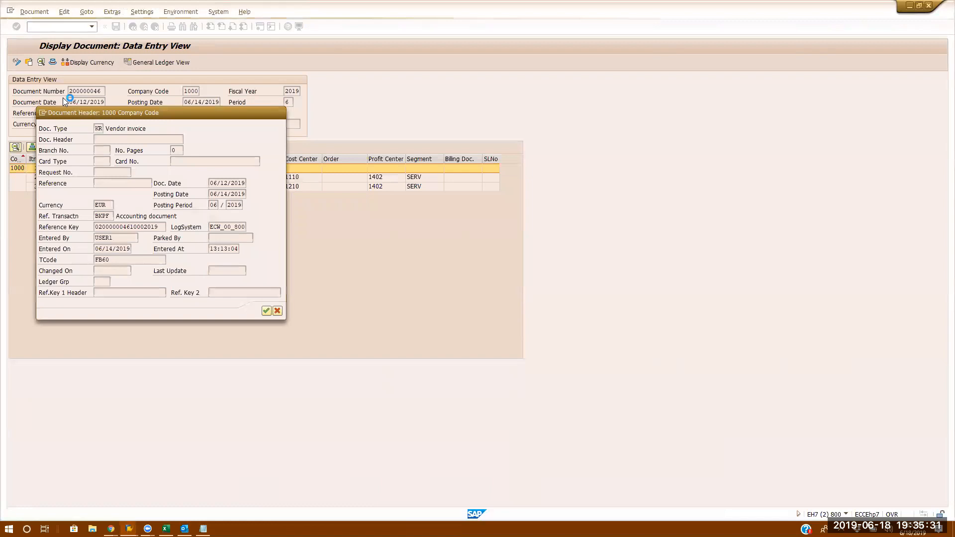
{"action": "key", "text": "Return"}
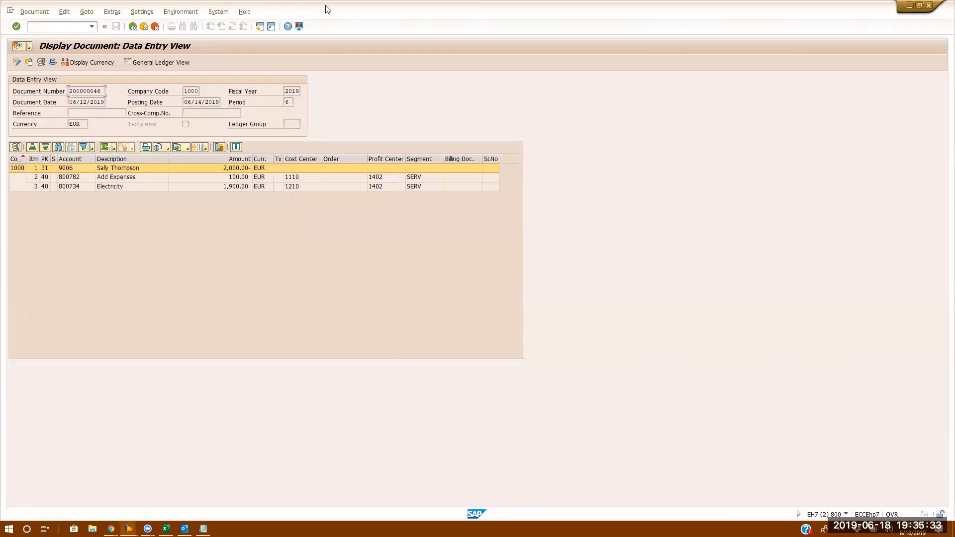
{"action": "key", "text": "alt+Tab"}
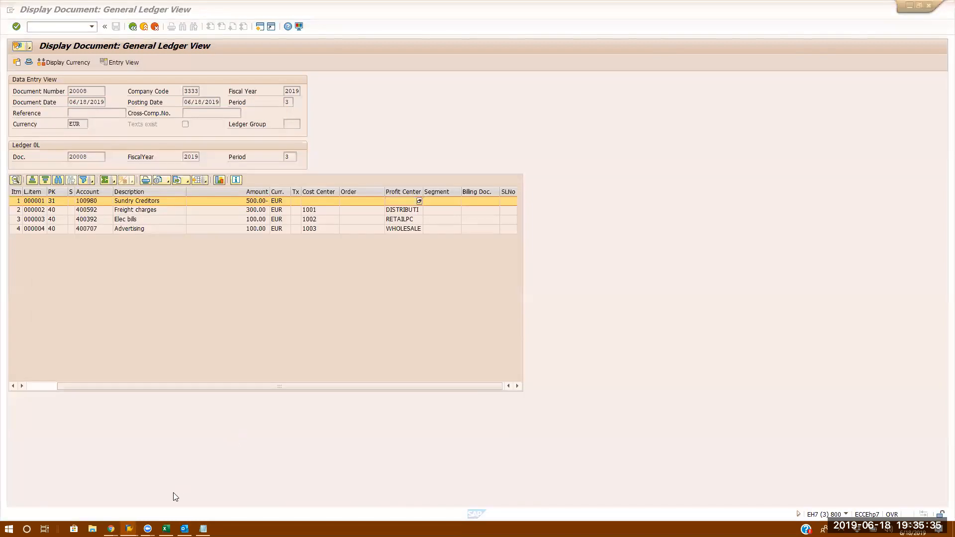
{"action": "mouse_move", "coordinate": [129, 529]}
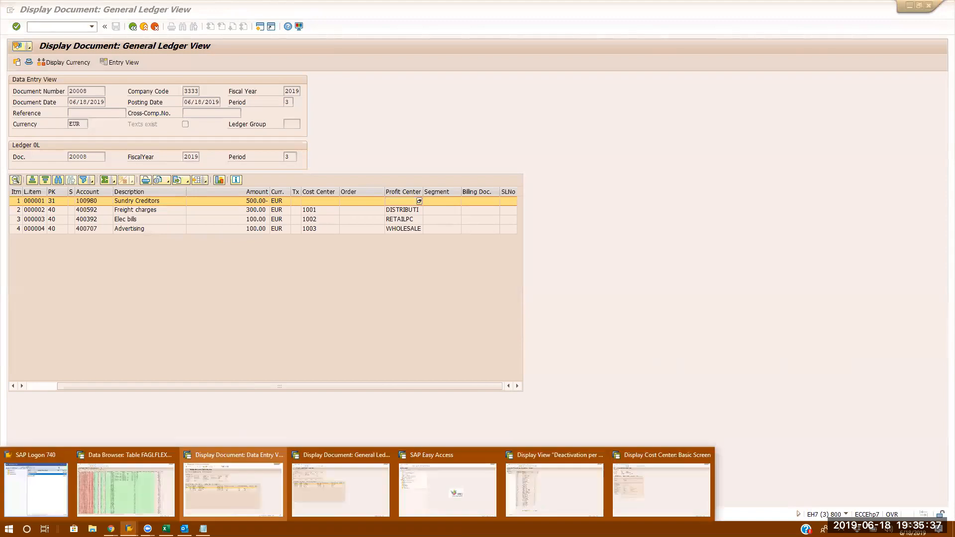
{"action": "left_click", "coordinate": [347, 497]}
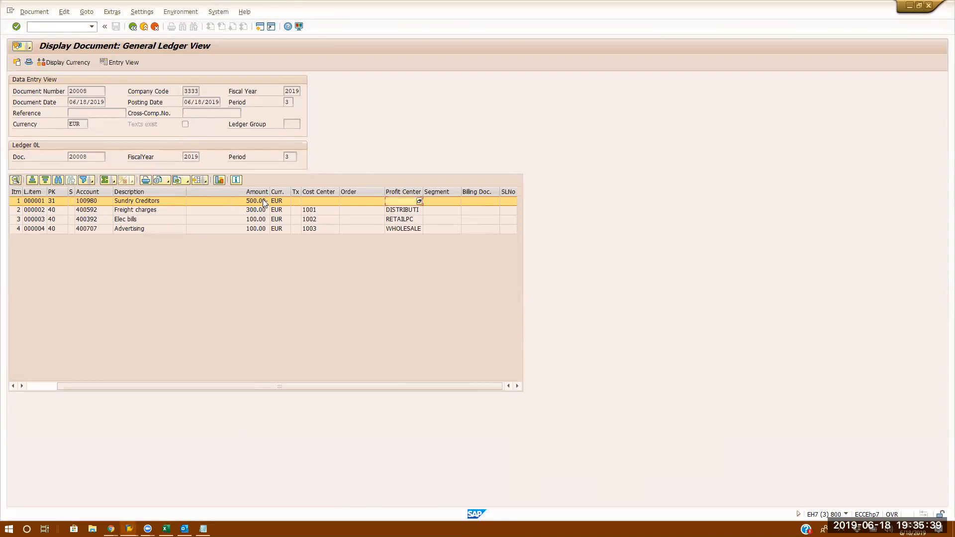
Start vendor invoice entry with transaction FB60 in the free SAP Easy Access session and set the company code to 1000
{"action": "mouse_move", "coordinate": [130, 527]}
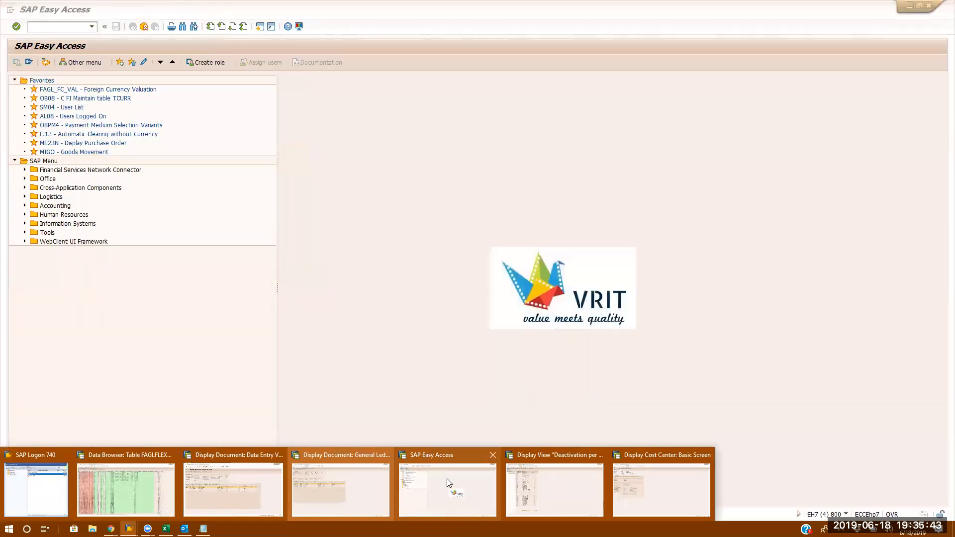
{"action": "left_click", "coordinate": [448, 485]}
{"action": "type", "text": "fb60"}
{"action": "key", "text": "Return"}
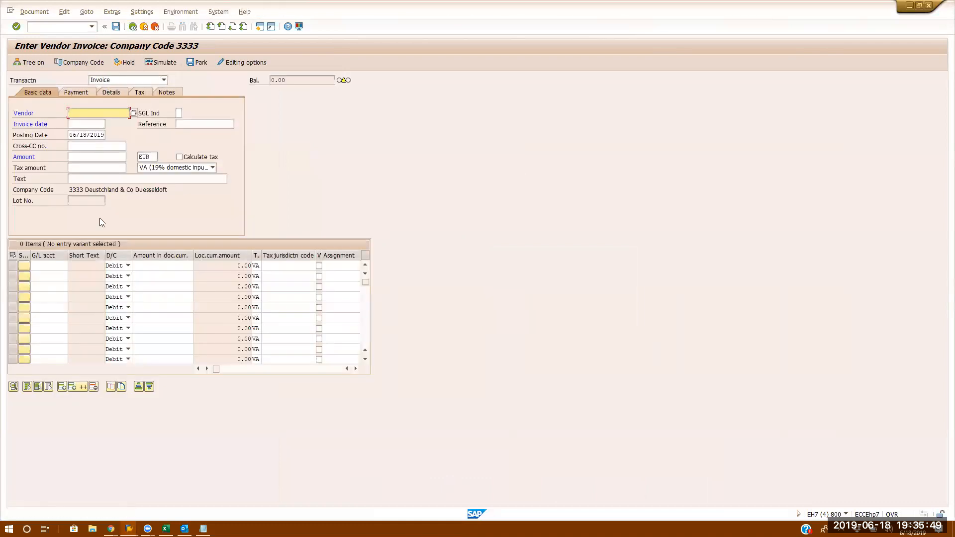
{"action": "left_click", "coordinate": [83, 63]}
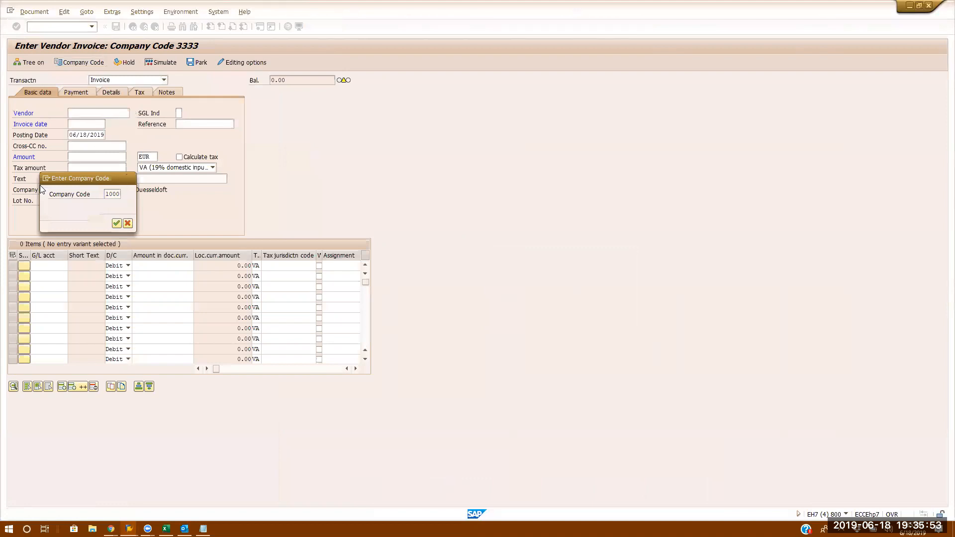
{"action": "key", "text": "Return"}
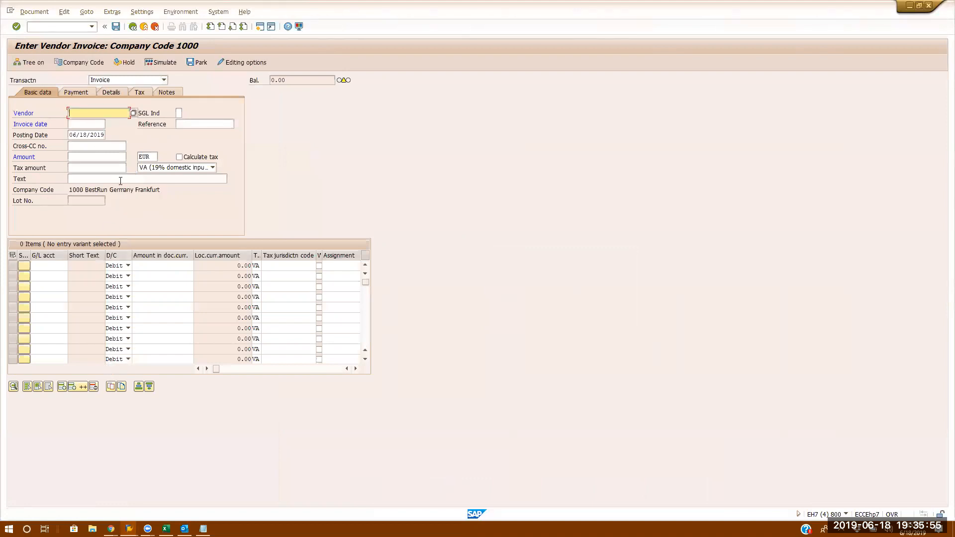
Fill in the invoice header with the vendor number, invoice date 06/18/2019 and an amount of 500 EUR
{"action": "type", "text": "9"}
{"action": "left_click", "coordinate": [98, 129]}
{"action": "left_click", "coordinate": [97, 126]}
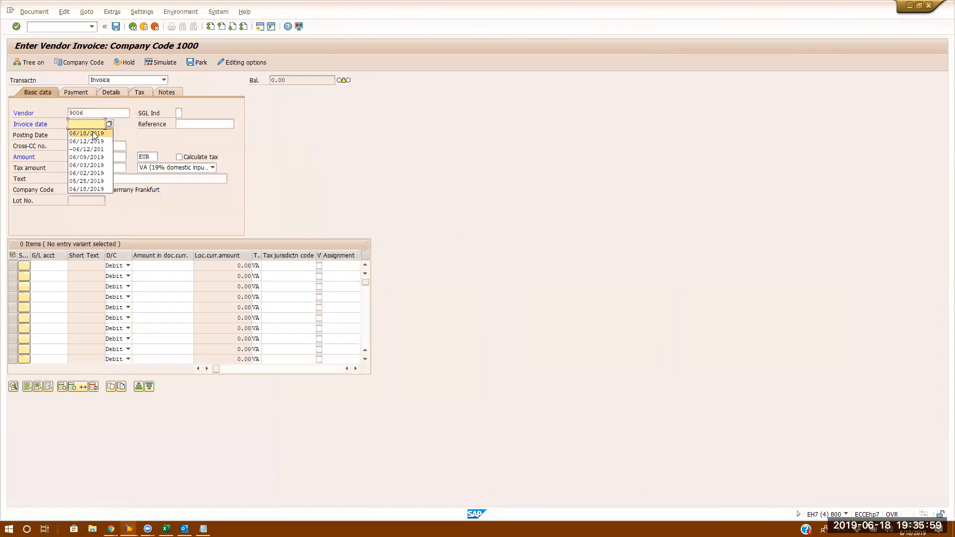
{"action": "left_click", "coordinate": [91, 134]}
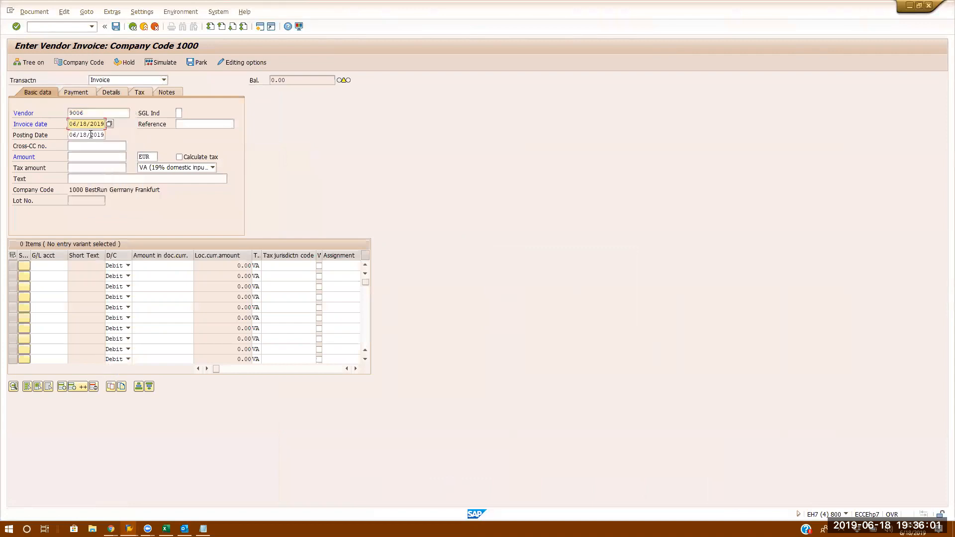
{"action": "left_click", "coordinate": [85, 156]}
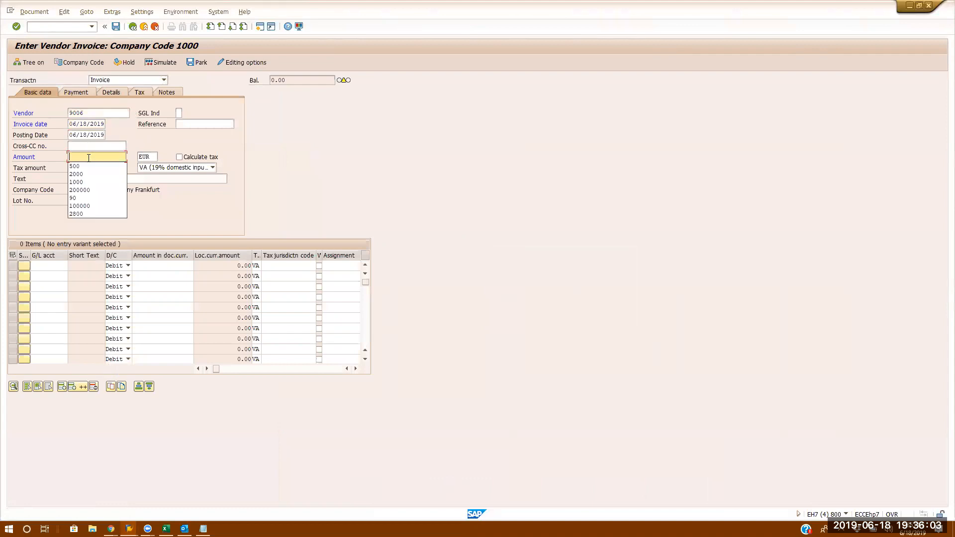
{"action": "left_click", "coordinate": [83, 168]}
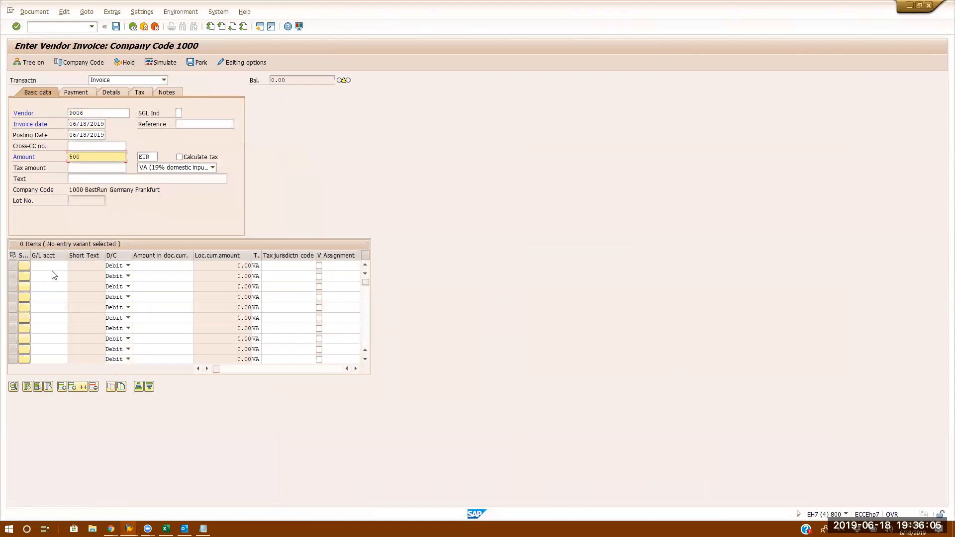
Enter G/L accounts 800782 and 800734 in the first two invoice items
{"action": "left_click", "coordinate": [54, 266]}
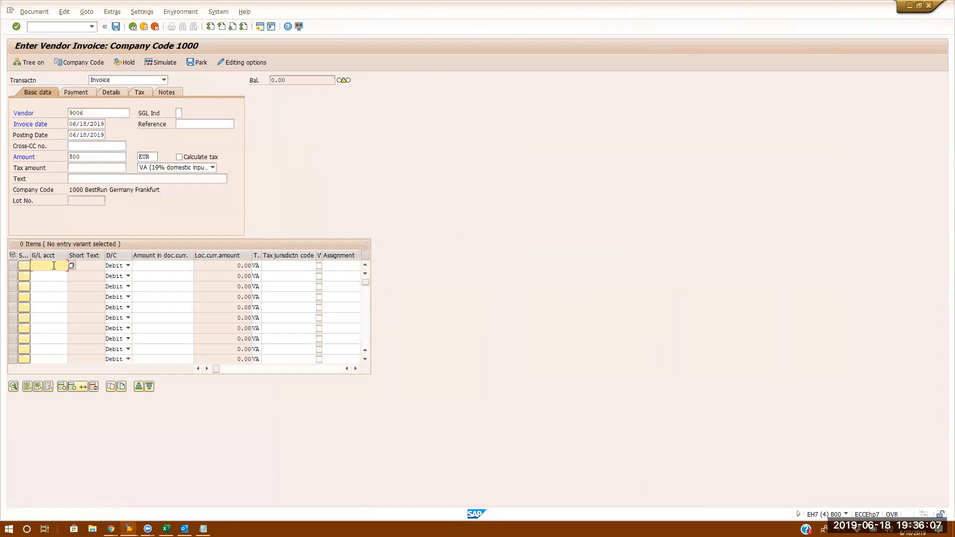
{"action": "left_click", "coordinate": [54, 266]}
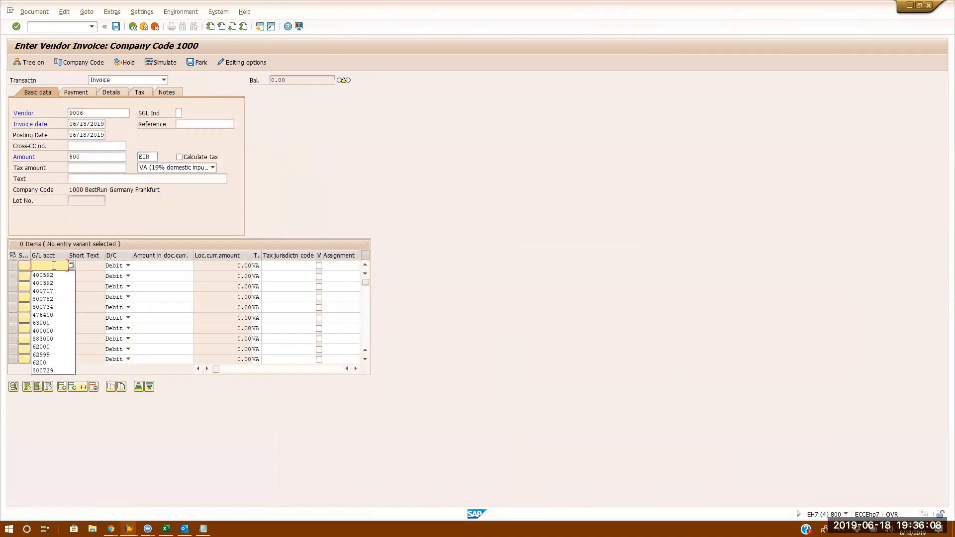
{"action": "left_click", "coordinate": [48, 300]}
{"action": "left_click", "coordinate": [49, 277]}
{"action": "left_click", "coordinate": [48, 276]}
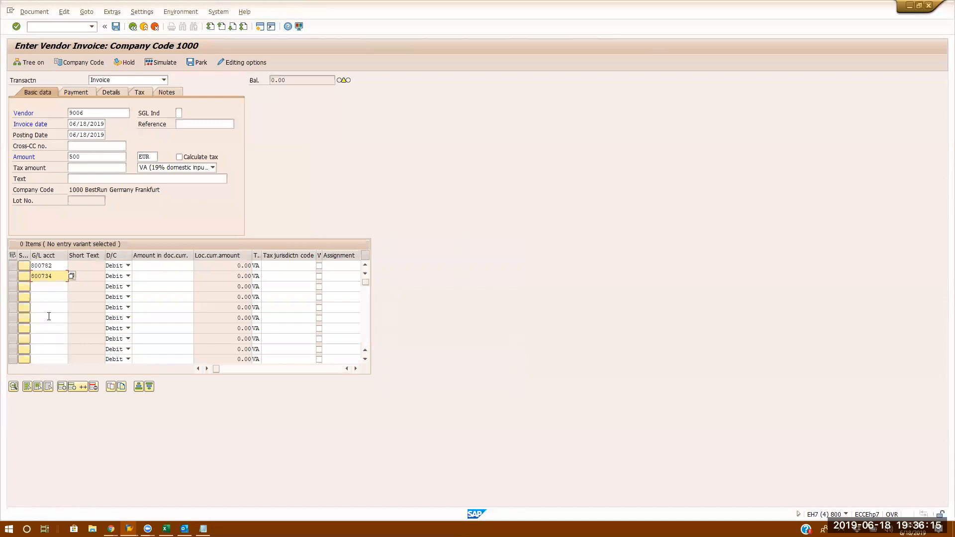
List the G/L accounts of company code 1000 through the value search for the third invoice item
{"action": "left_click", "coordinate": [48, 285]}
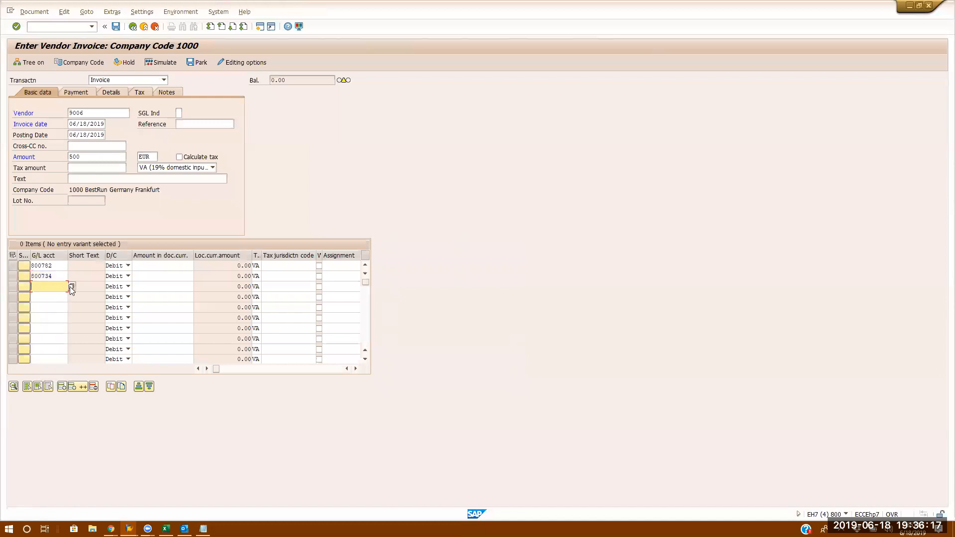
{"action": "left_click", "coordinate": [71, 288]}
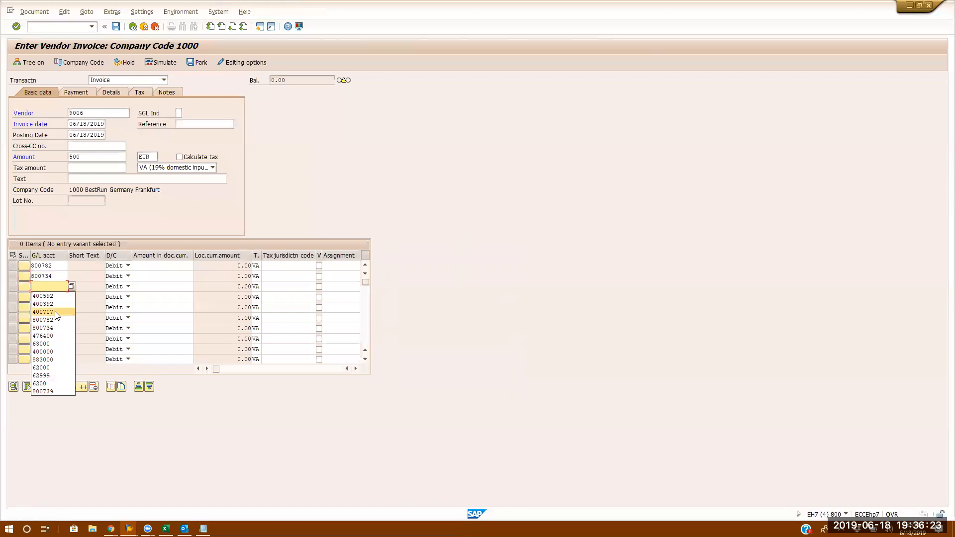
{"action": "left_click", "coordinate": [69, 288]}
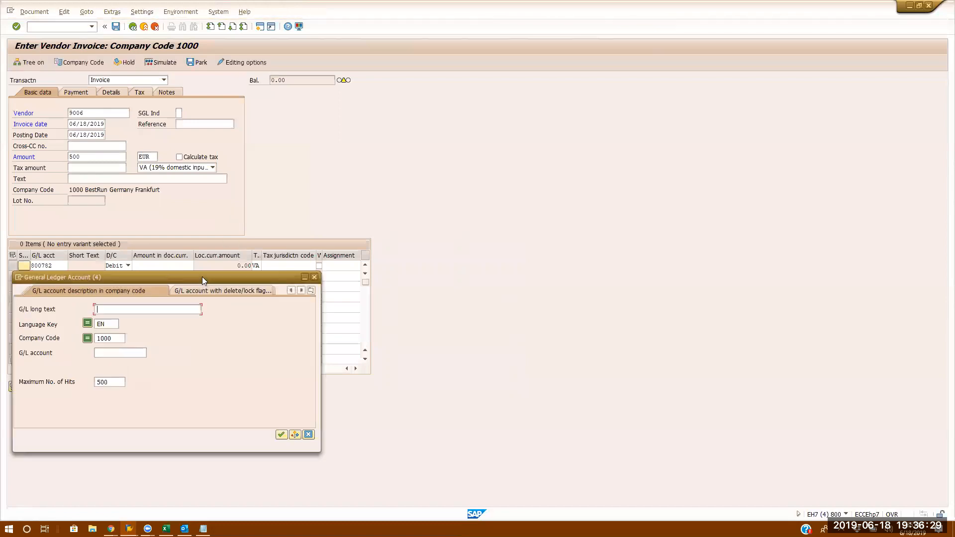
{"action": "left_click_drag", "start_coordinate": [202, 277], "coordinate": [535, 139]}
{"action": "key", "text": "Return"}
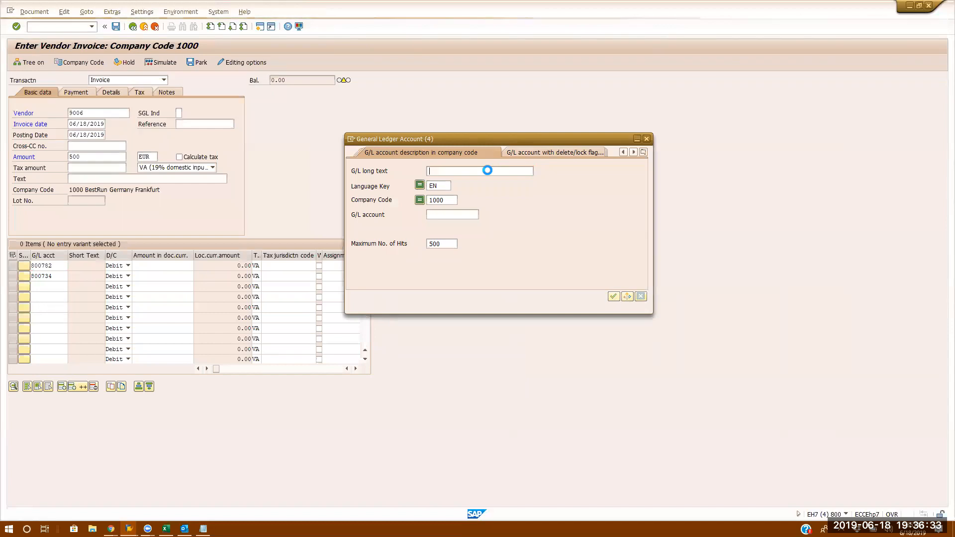
{"action": "scroll", "coordinate": [456, 266], "scroll_direction": "down", "scroll_amount": 5}
{"action": "scroll", "coordinate": [456, 267], "scroll_direction": "up", "scroll_amount": 5}
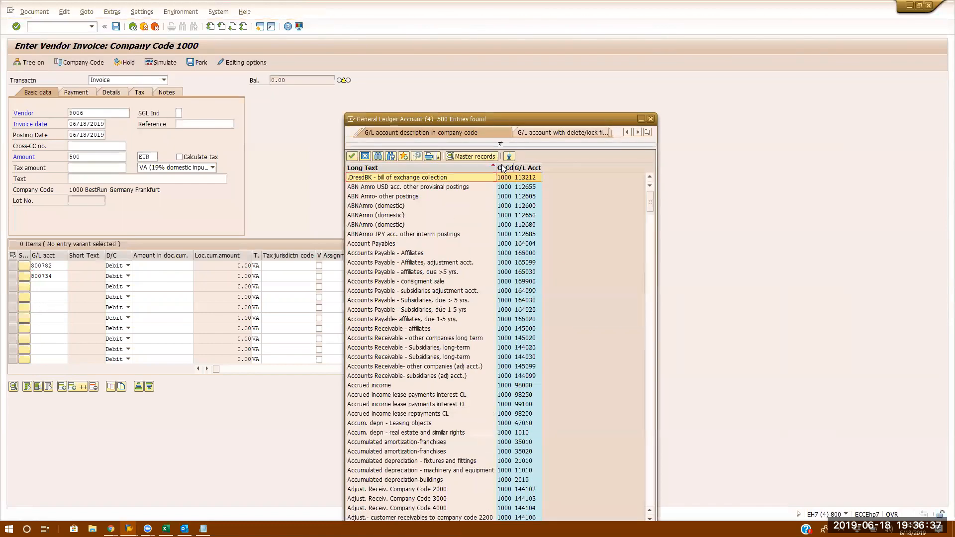
Restrict the G/L account search to expense accounts by long text and choose miscellaneous expense account 800785 for the third item
{"action": "left_click", "coordinate": [498, 145]}
{"action": "scroll", "coordinate": [465, 207], "scroll_direction": "down", "scroll_amount": 15}
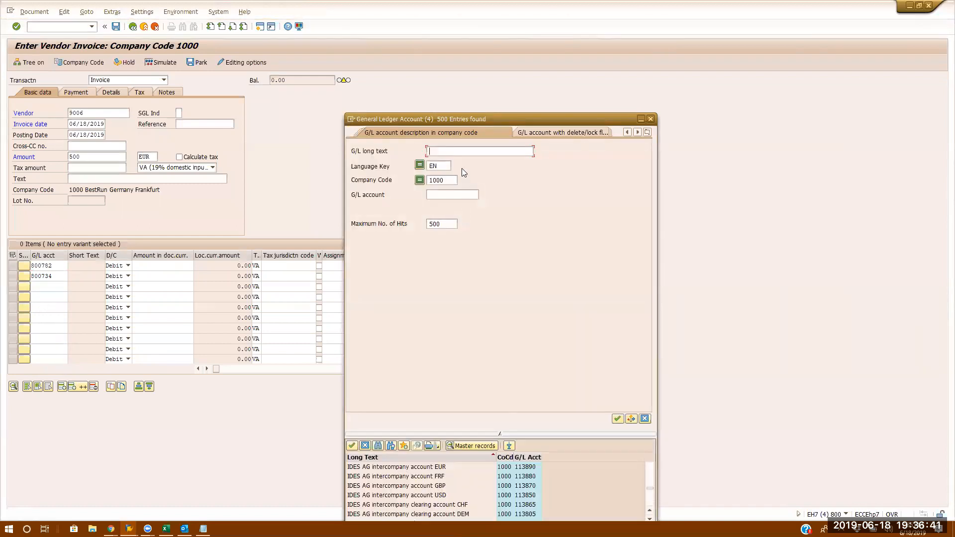
{"action": "type", "text": "*dxpens"}
{"action": "key", "text": "BackSpace"}
{"action": "key", "text": "BackSpace"}
{"action": "key", "text": "BackSpace"}
{"action": "key", "text": "BackSpace"}
{"action": "type", "text": "e*"}
{"action": "key", "text": "Return"}
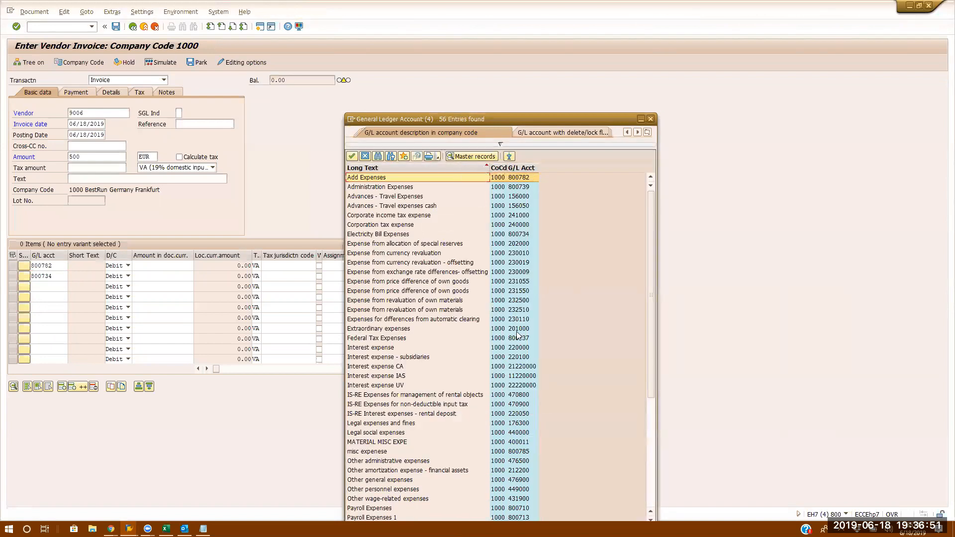
{"action": "scroll", "coordinate": [517, 335], "scroll_direction": "down", "scroll_amount": 6}
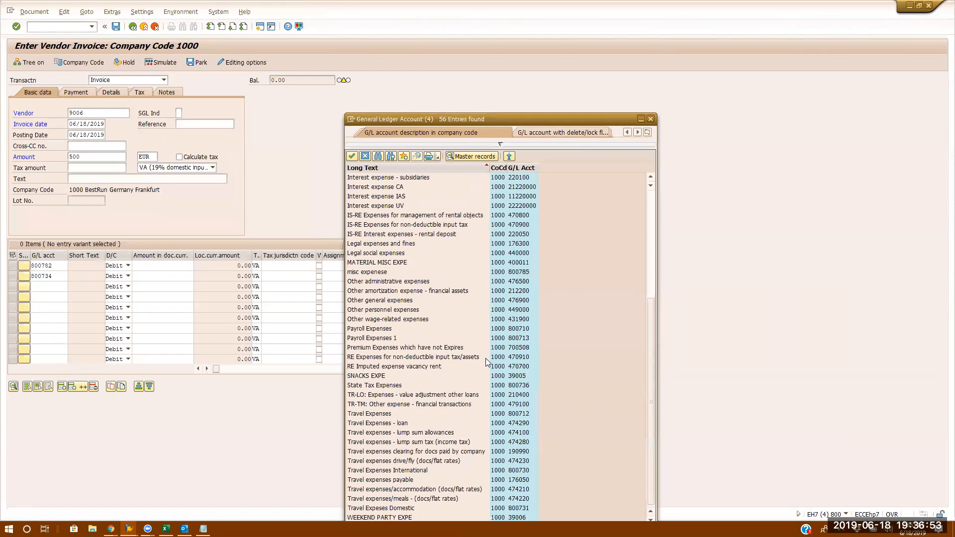
{"action": "left_click", "coordinate": [413, 263]}
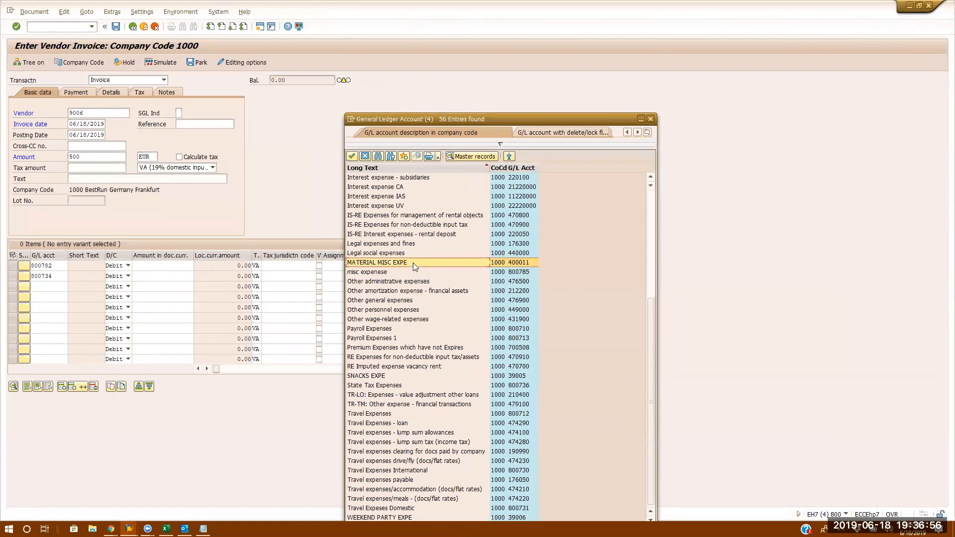
{"action": "double_click", "coordinate": [389, 275]}
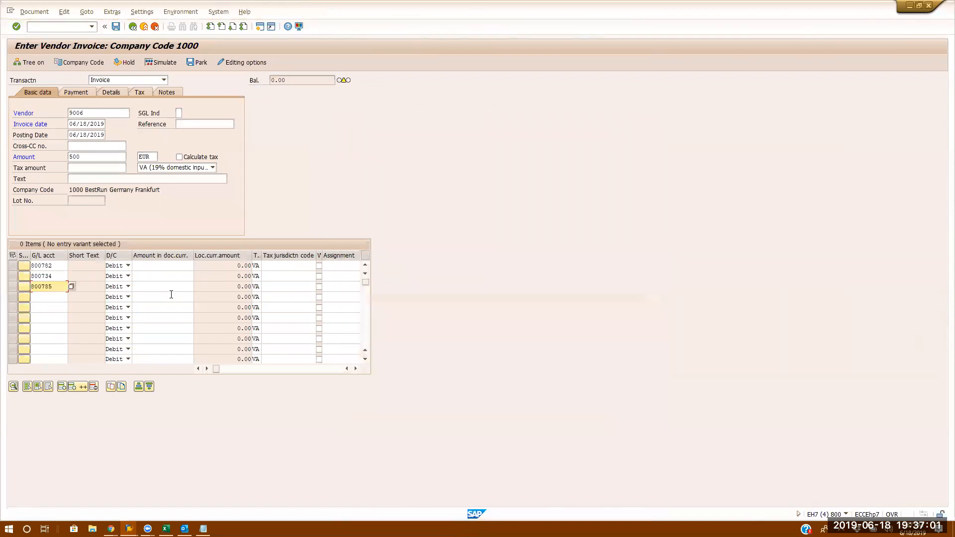
Set the document currency amounts of the three invoice items to 100, 200 and 200
{"action": "left_click", "coordinate": [170, 267]}
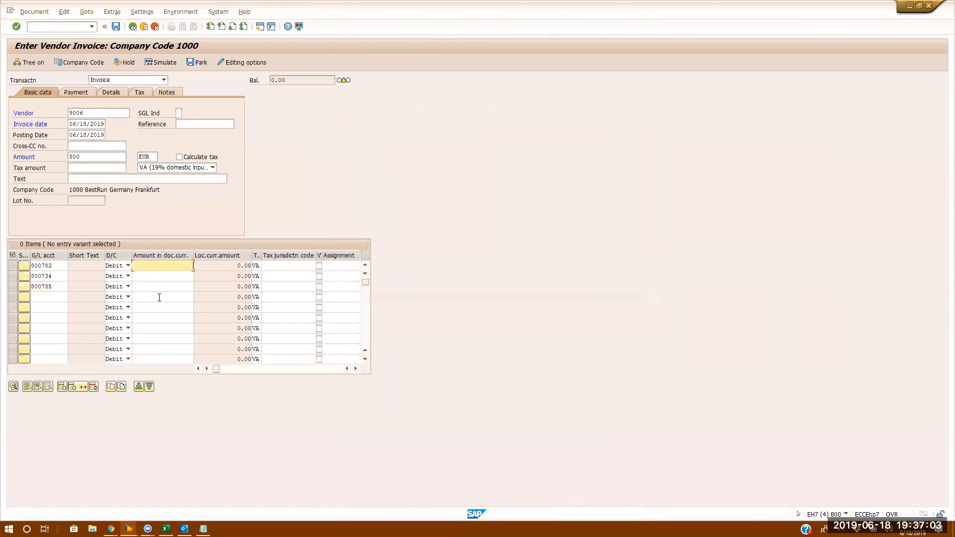
{"action": "type", "text": "100"}
{"action": "left_click", "coordinate": [165, 277]}
{"action": "type", "text": "200"}
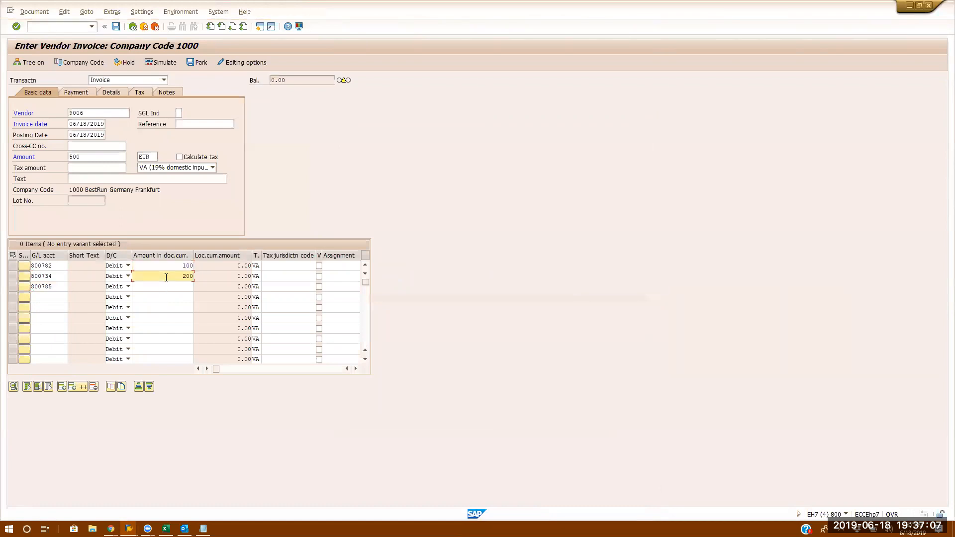
{"action": "left_click", "coordinate": [167, 288]}
{"action": "type", "text": "200"}
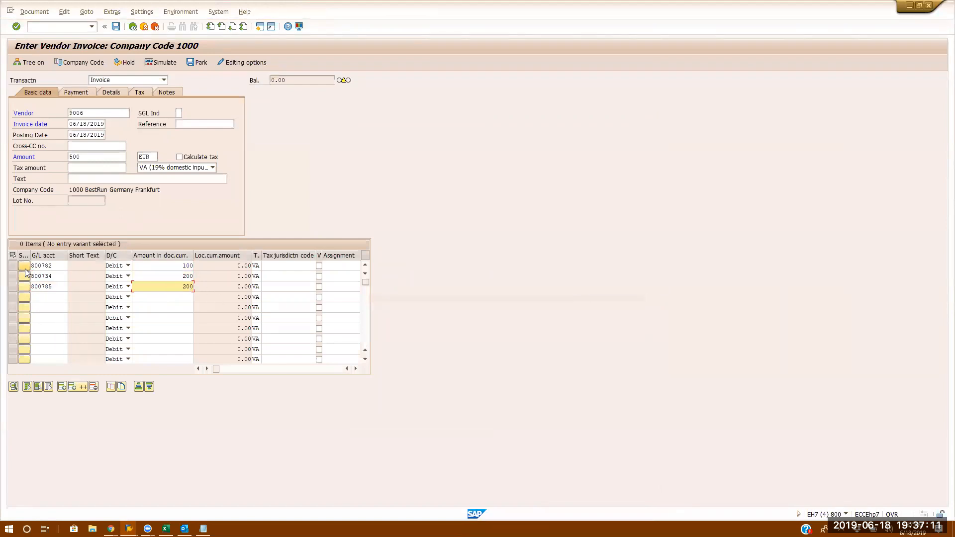
Assign cost center 1000 to the first invoice item, searching company code 1000 cost centers without a controlling area restriction
{"action": "left_click", "coordinate": [356, 369]}
{"action": "left_click", "coordinate": [355, 369]}
{"action": "left_click", "coordinate": [356, 369]}
{"action": "left_click", "coordinate": [356, 369]}
{"action": "left_click", "coordinate": [356, 369]}
{"action": "left_click", "coordinate": [356, 369]}
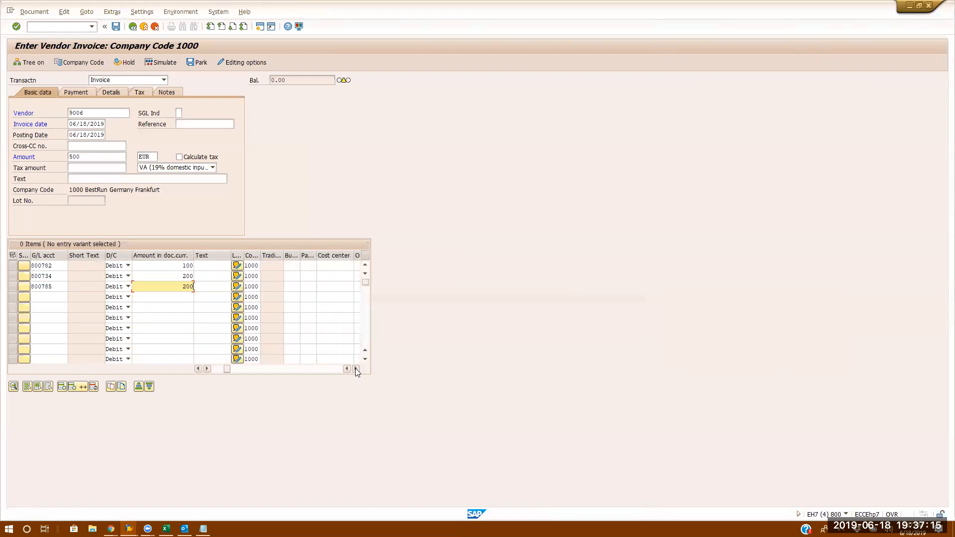
{"action": "left_click", "coordinate": [356, 369]}
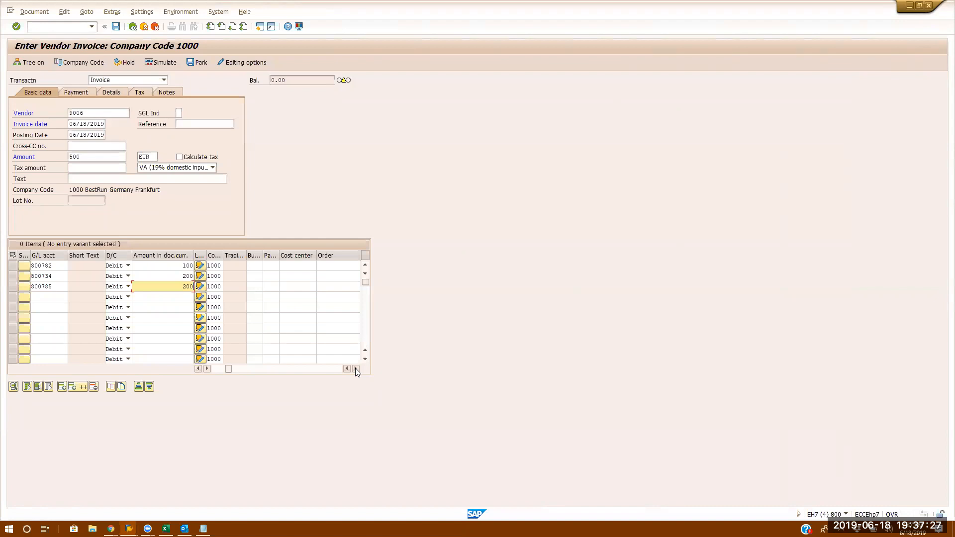
{"action": "left_click", "coordinate": [300, 266]}
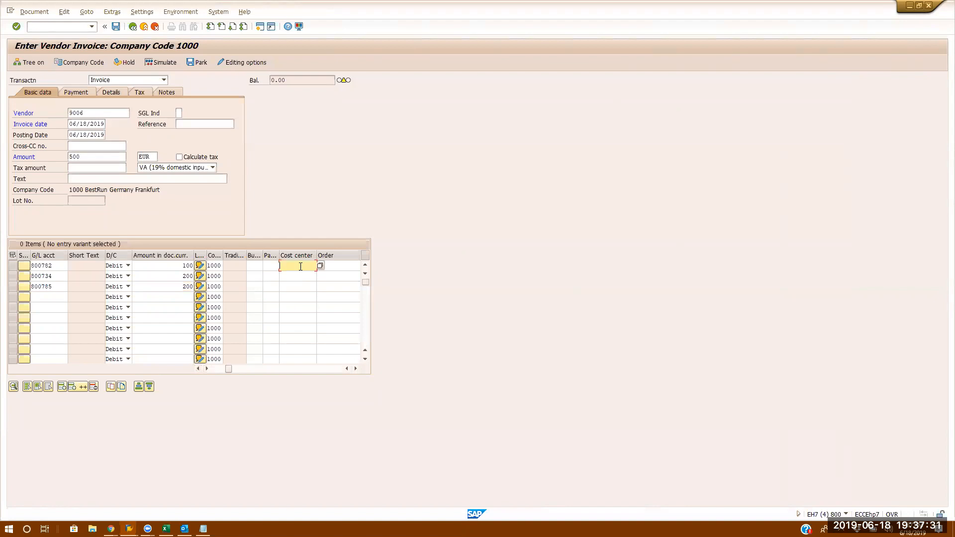
{"action": "left_click", "coordinate": [321, 266]}
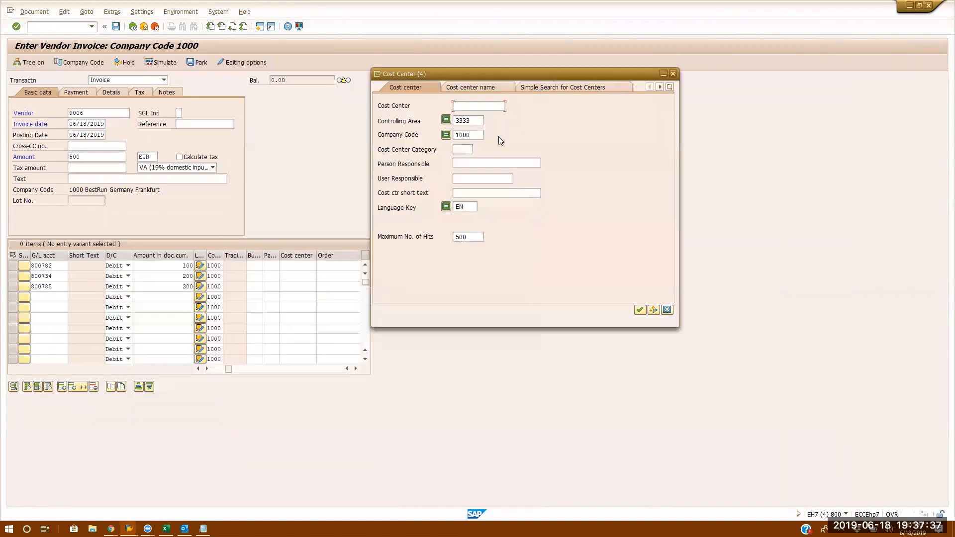
{"action": "double_click", "coordinate": [472, 120]}
{"action": "key", "text": "Delete"}
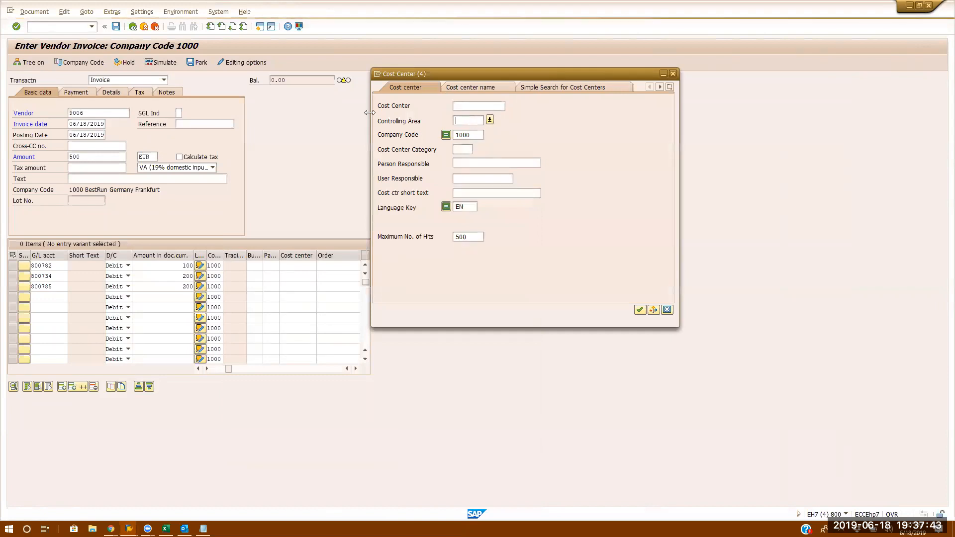
{"action": "key", "text": "Return"}
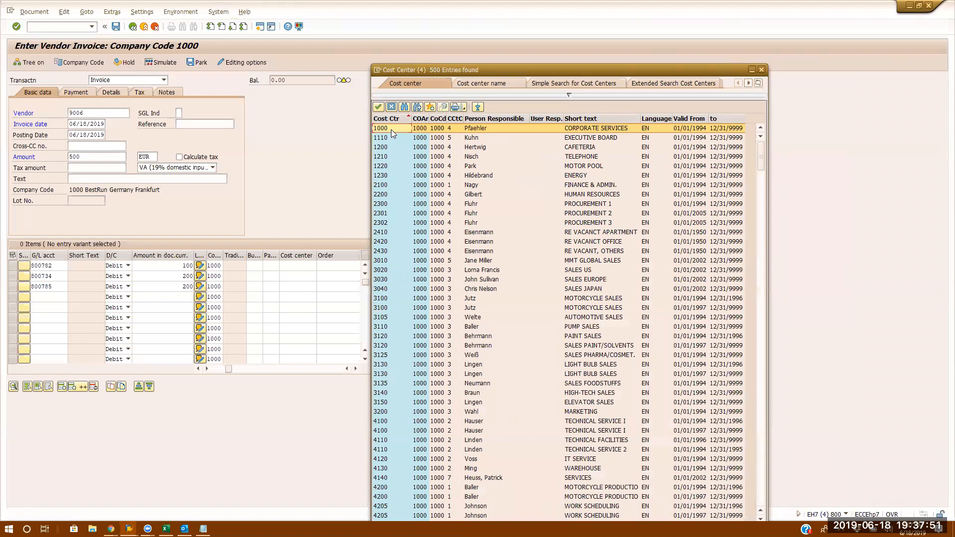
{"action": "double_click", "coordinate": [391, 129]}
Assign cost center 1110 to the second item and 1210 to the third, and validate the invoice entries
{"action": "left_click", "coordinate": [295, 278]}
{"action": "type", "text": "1"}
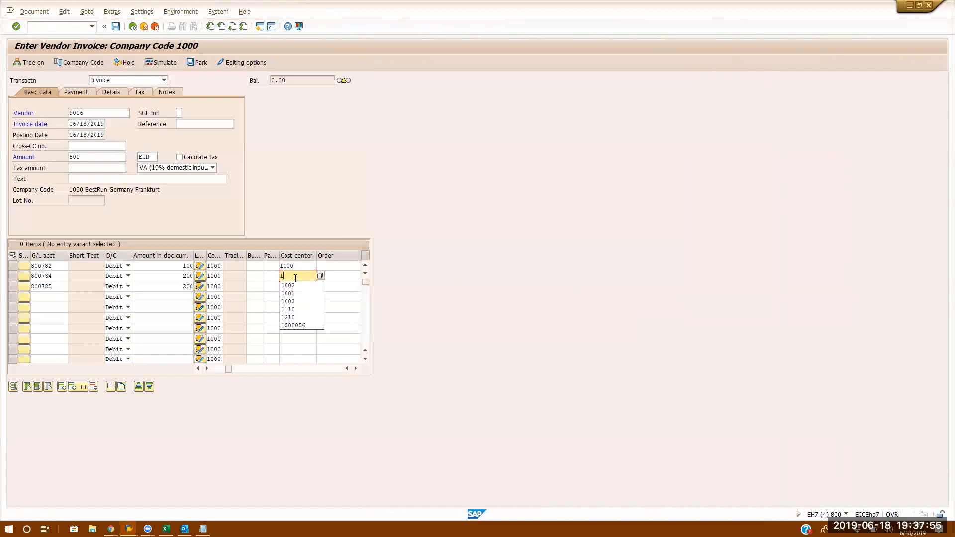
{"action": "type", "text": "100"}
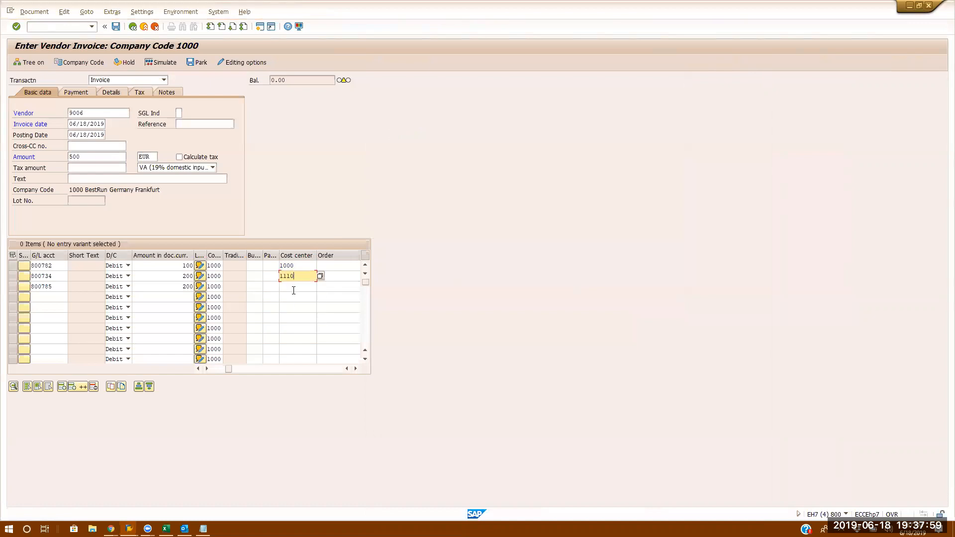
{"action": "left_click", "coordinate": [293, 290]}
{"action": "type", "text": "1210"}
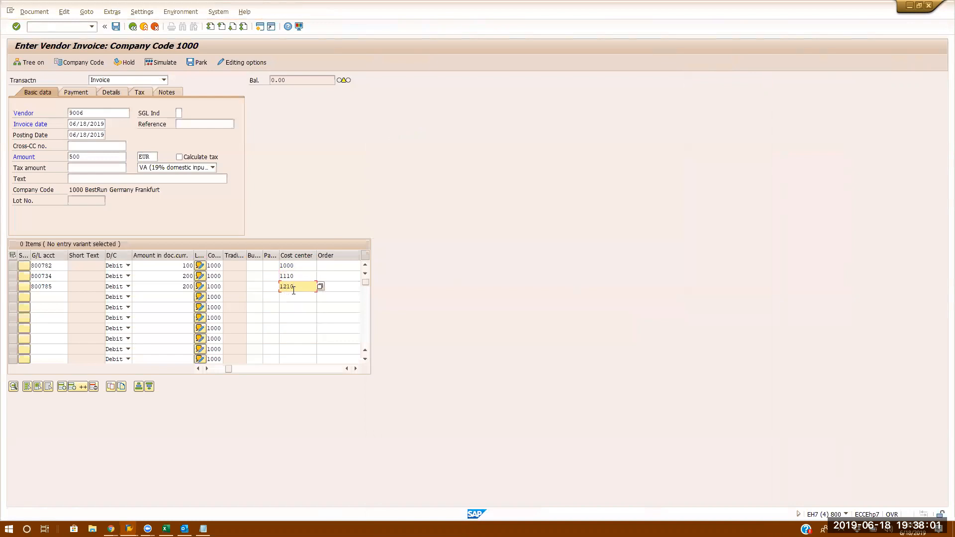
{"action": "key", "text": "Return"}
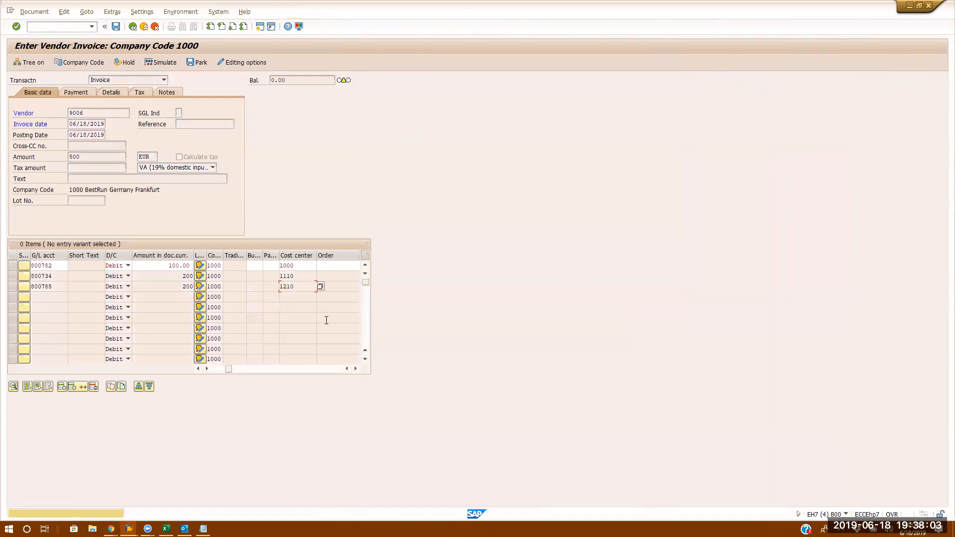
{"action": "key", "text": "Return"}
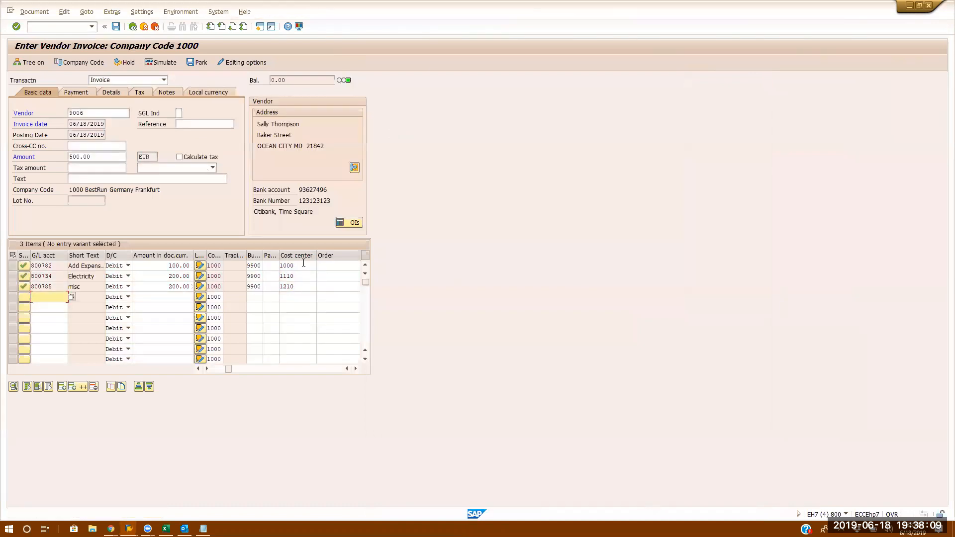
Check the profit centers derived for the three expense items of the company code 1000 invoice
{"action": "left_click", "coordinate": [355, 369]}
{"action": "left_click", "coordinate": [356, 369]}
{"action": "left_click", "coordinate": [355, 369]}
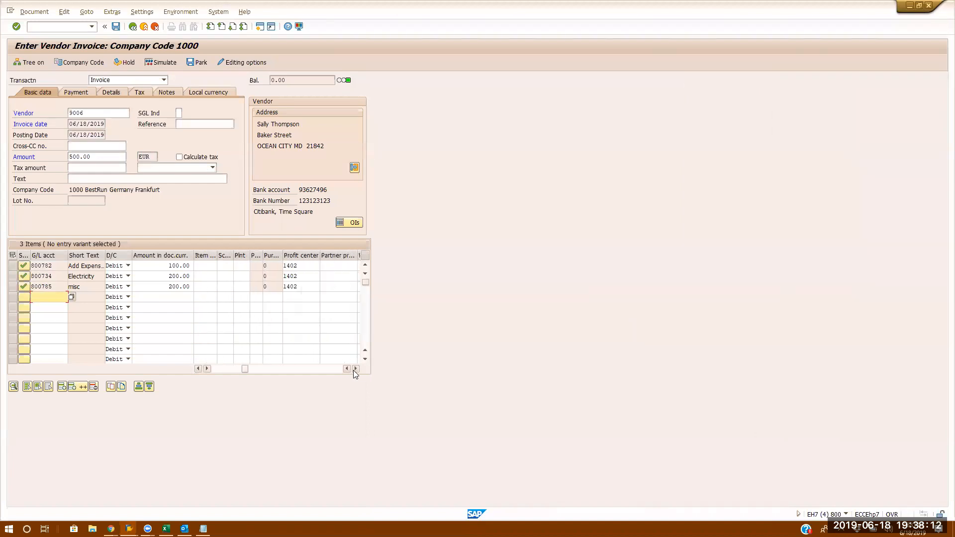
{"action": "left_click", "coordinate": [305, 265]}
{"action": "key", "text": "shift+Home"}
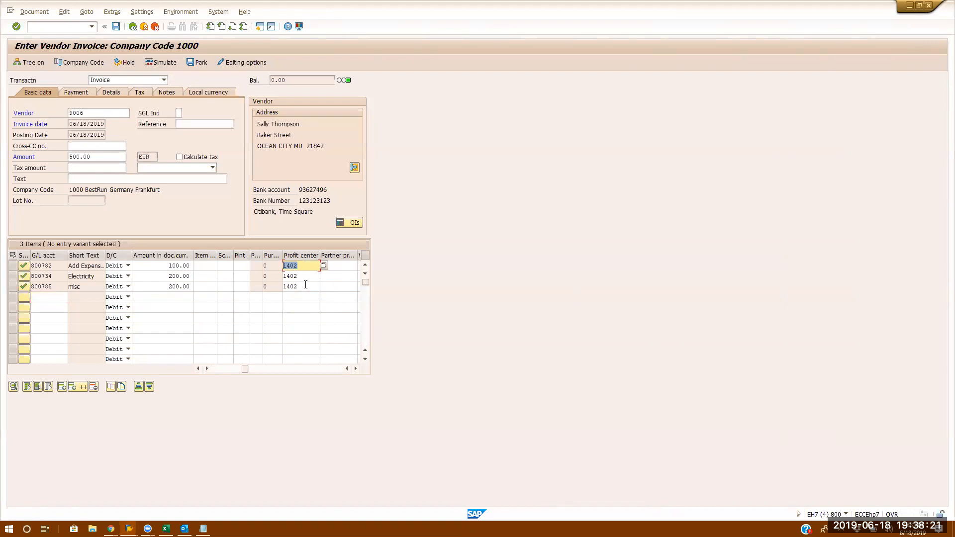
Switch to the other SAP session and open table CSKS in the Data Browser
{"action": "left_click", "coordinate": [220, 371]}
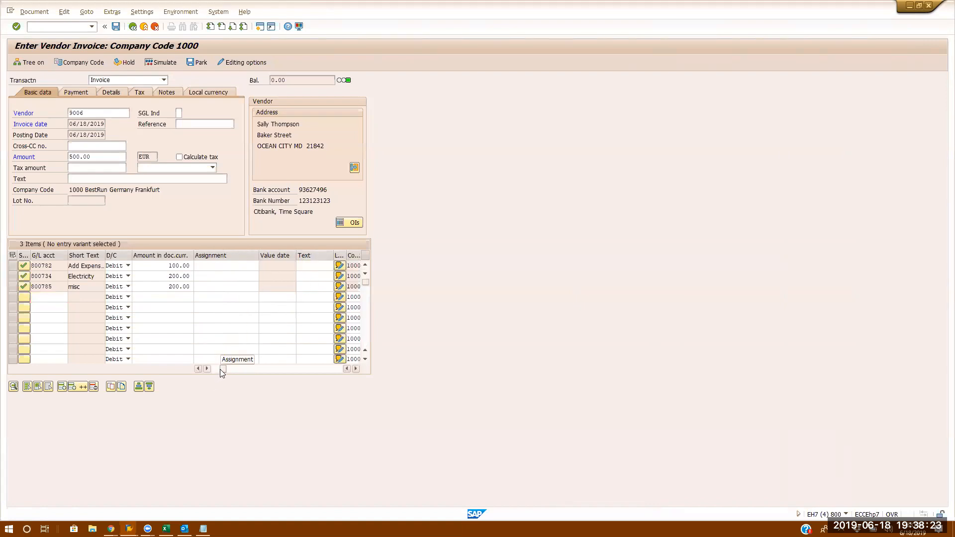
{"action": "left_click_drag", "start_coordinate": [222, 371], "coordinate": [216, 371]}
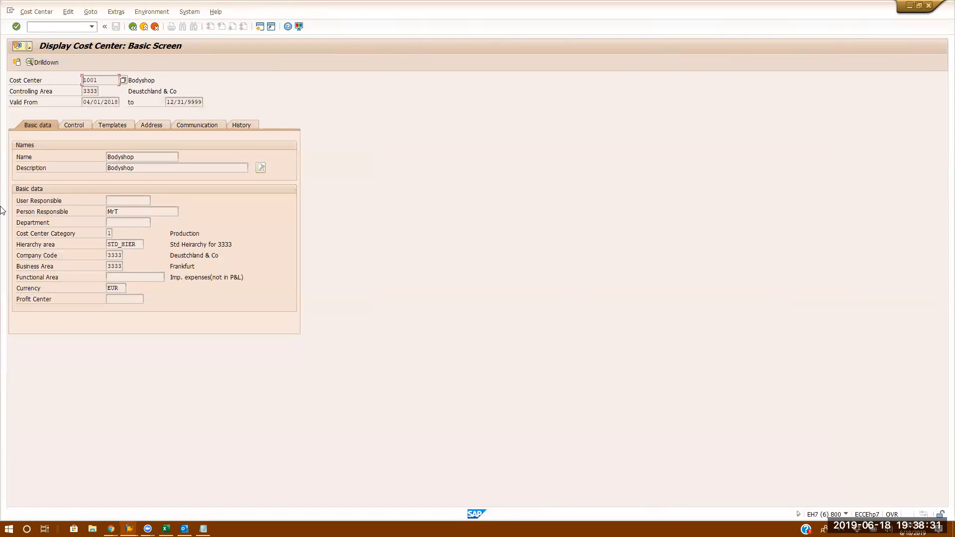
{"action": "left_click", "coordinate": [75, 26]}
{"action": "key", "text": "Return"}
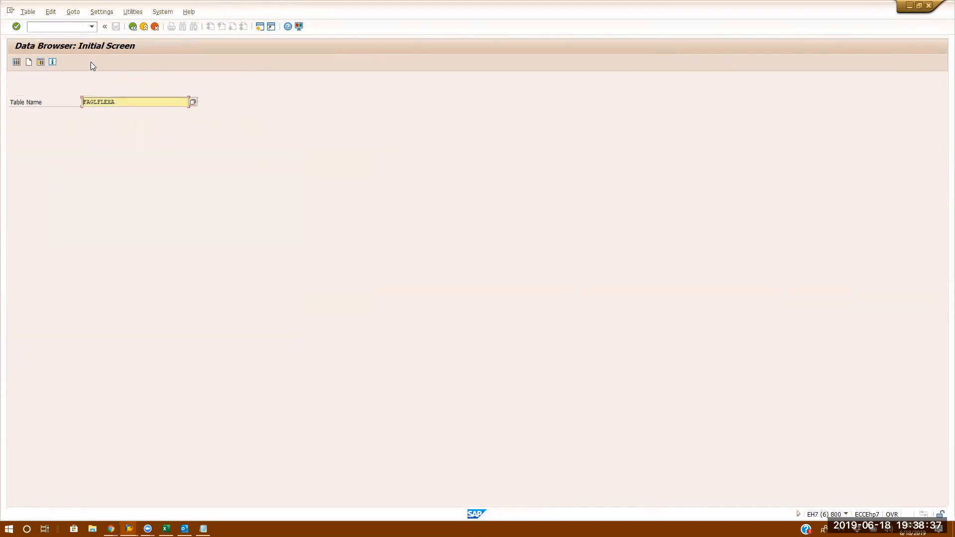
{"action": "left_click_drag", "start_coordinate": [127, 102], "coordinate": [2, 89]}
{"action": "key", "text": "BackSpace"}
{"action": "type", "text": "csks"}
{"action": "key", "text": "Return"}
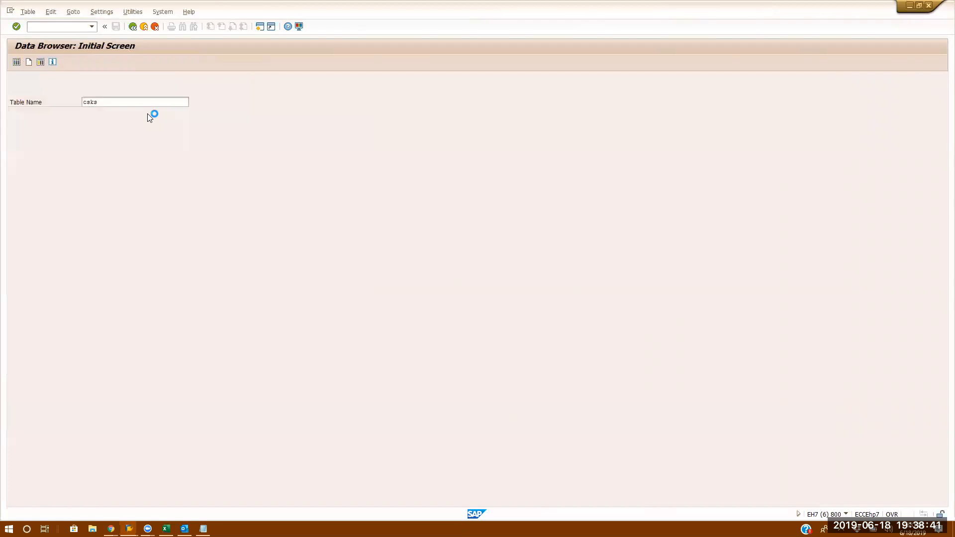
Restrict the CSKS selection to CO area 1000 and set the width of the output list to 1024
{"action": "type", "text": "1000"}
{"action": "left_click", "coordinate": [134, 191]}
{"action": "key", "text": "Delete"}
{"action": "key", "text": "Delete"}
{"action": "key", "text": "Delete"}
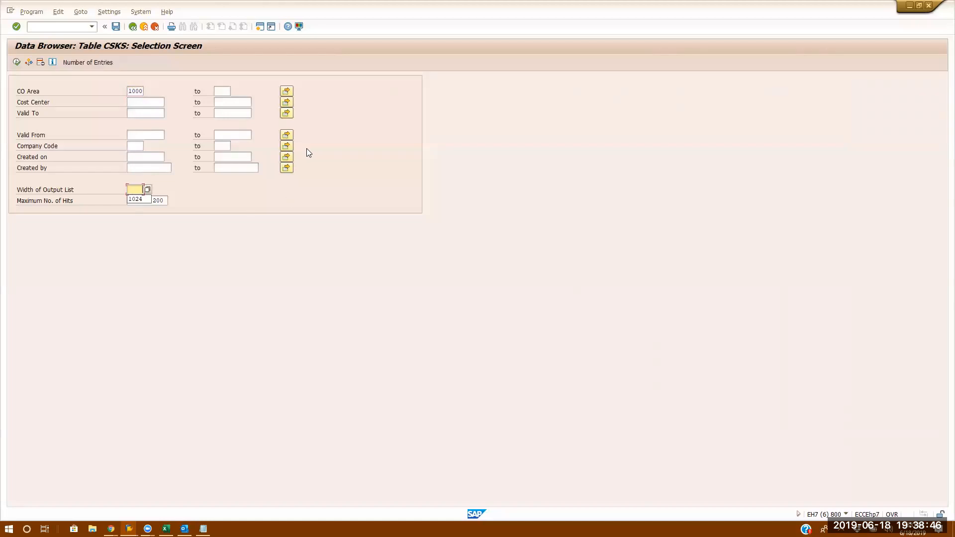
{"action": "left_click", "coordinate": [138, 200]}
Clear the maximum number of hits and run the cost center selection
{"action": "left_click", "coordinate": [139, 201]}
{"action": "key", "text": "Delete"}
{"action": "key", "text": "Delete"}
{"action": "key", "text": "Delete"}
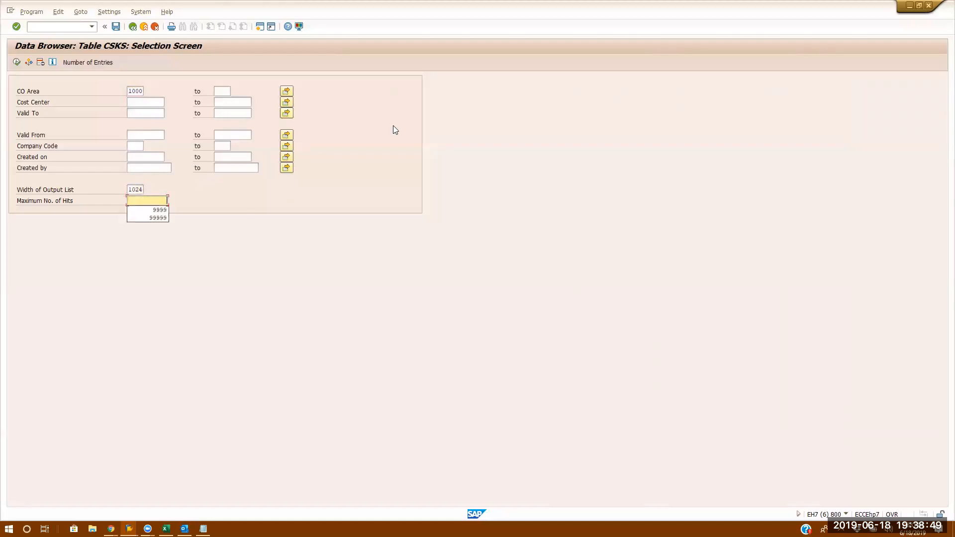
{"action": "left_click", "coordinate": [17, 62]}
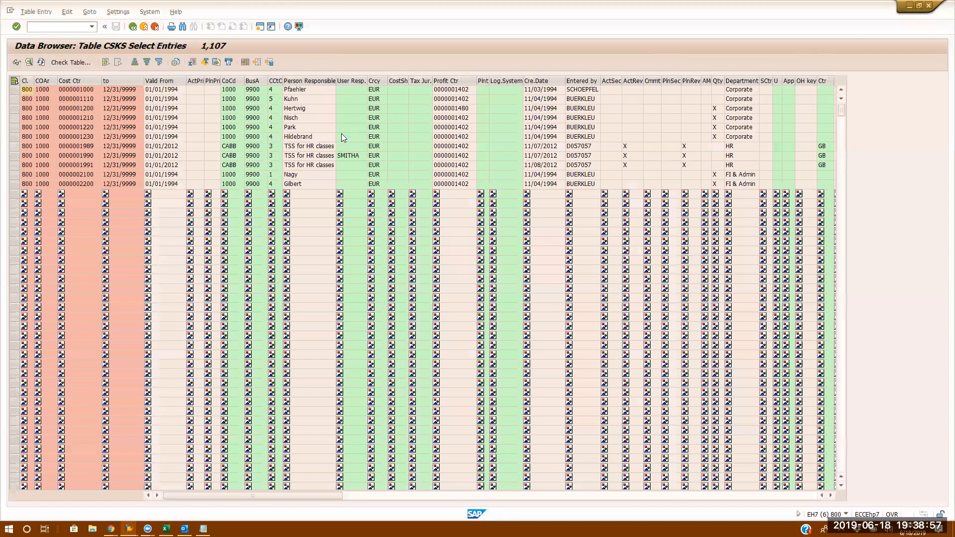
{"action": "left_click", "coordinate": [235, 139]}
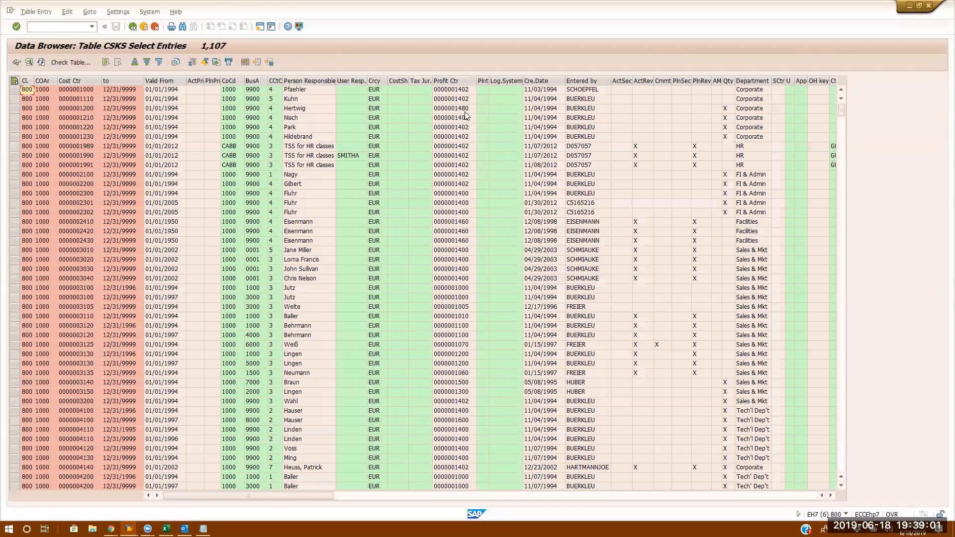
{"action": "left_click", "coordinate": [459, 243]}
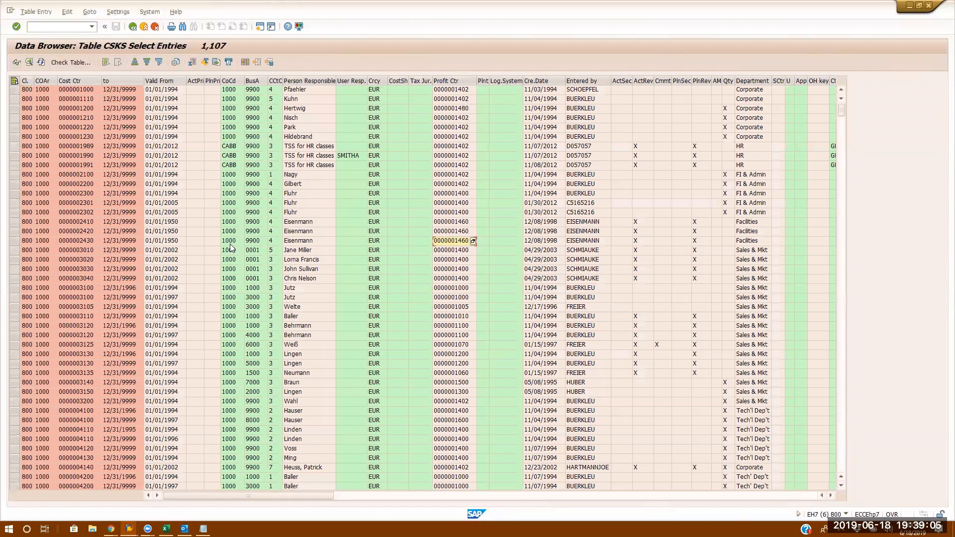
{"action": "left_click", "coordinate": [79, 242]}
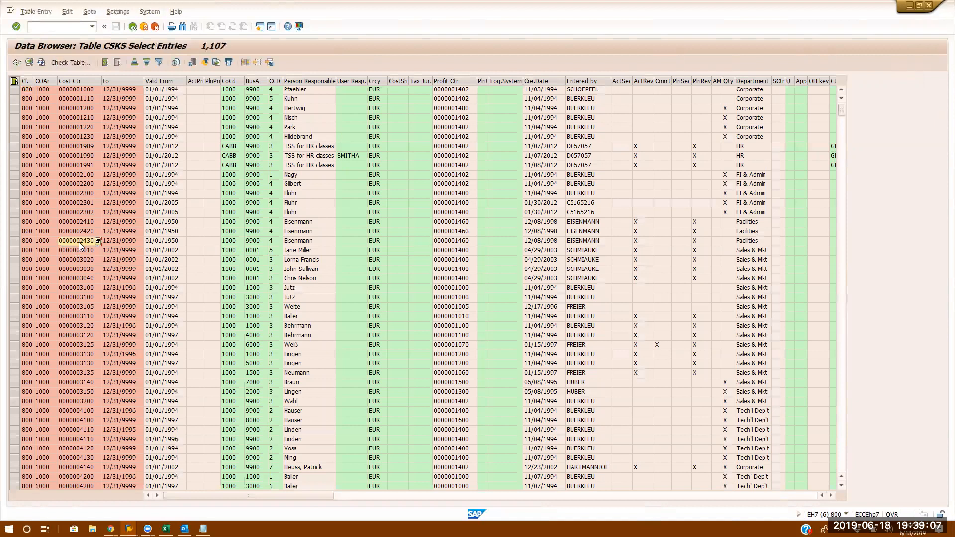
{"action": "key", "text": "alt+Tab"}
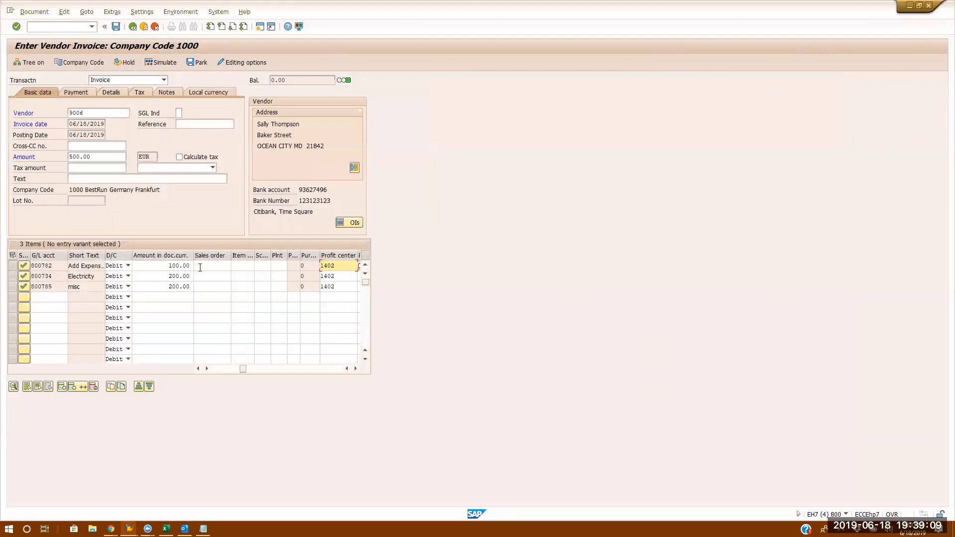
{"action": "double_click", "coordinate": [341, 266]}
{"action": "left_click", "coordinate": [199, 368]}
{"action": "left_click", "coordinate": [199, 369]}
{"action": "double_click", "coordinate": [250, 266]}
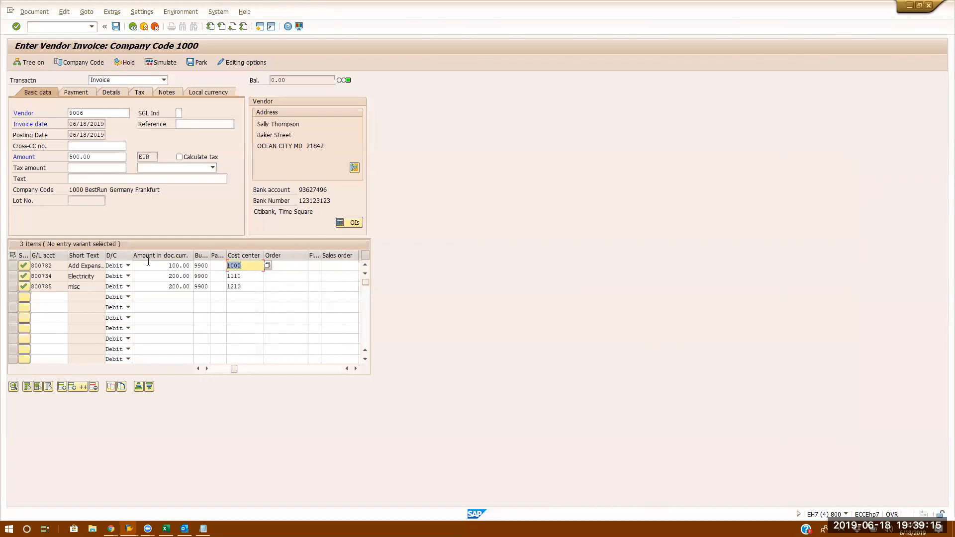
{"action": "key", "text": "ctrl+v"}
{"action": "key", "text": "alt+Tab"}
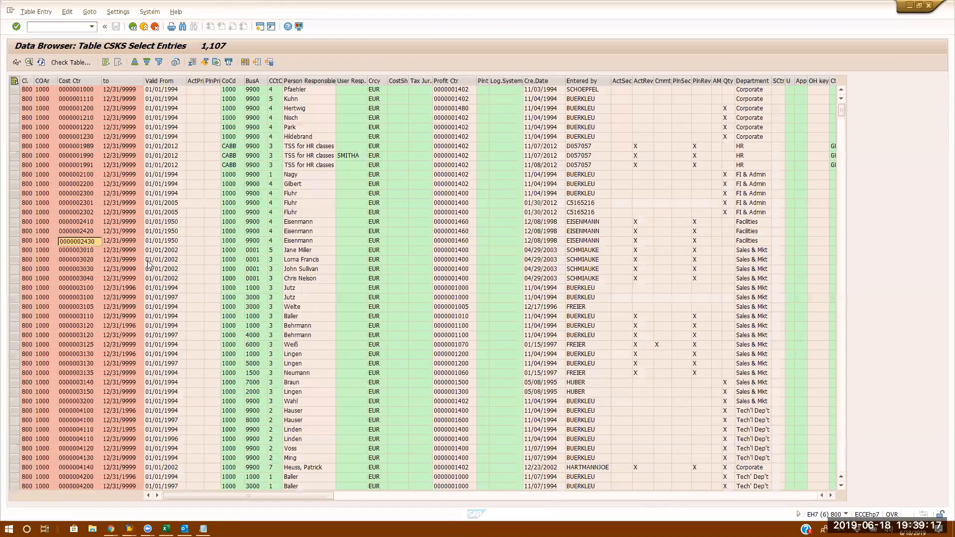
{"action": "left_click", "coordinate": [445, 242]}
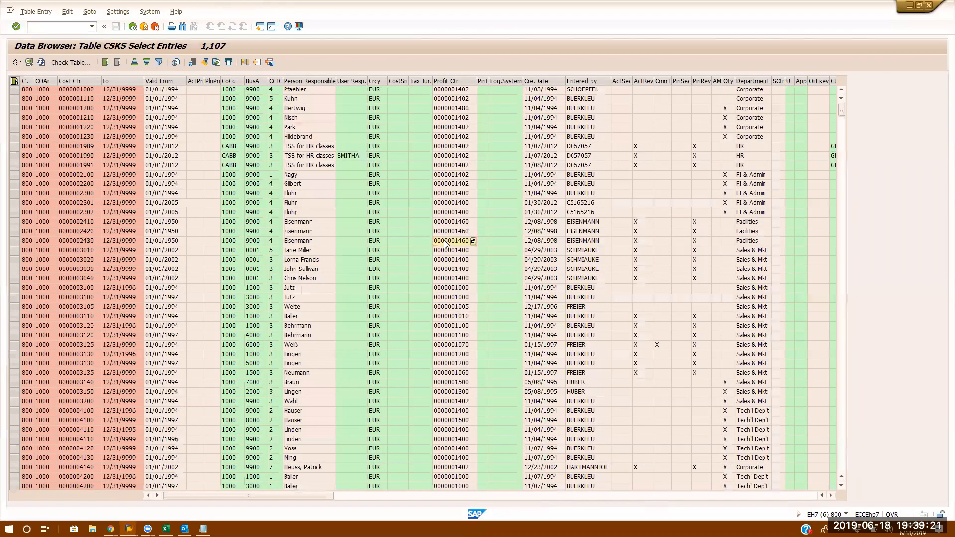
{"action": "left_click", "coordinate": [83, 212]}
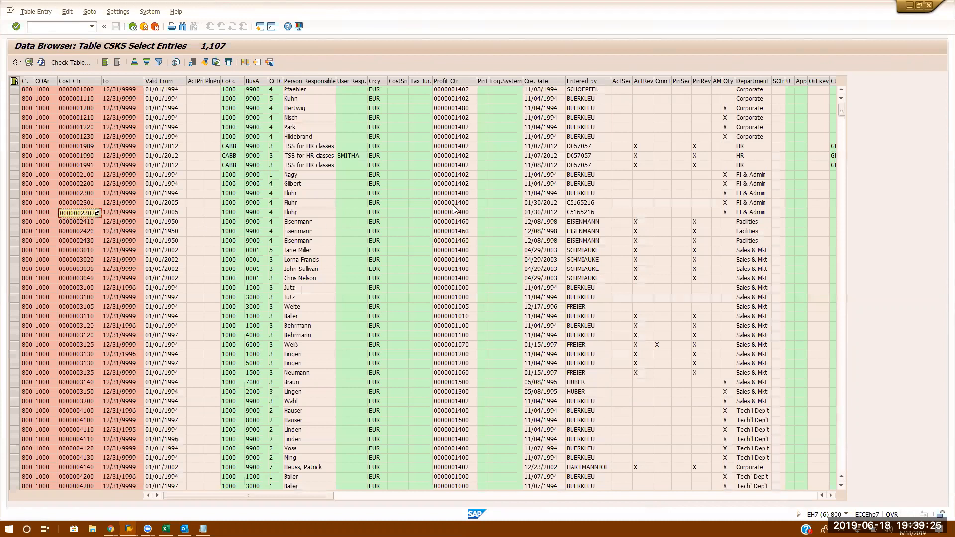
{"action": "key", "text": "alt+Tab"}
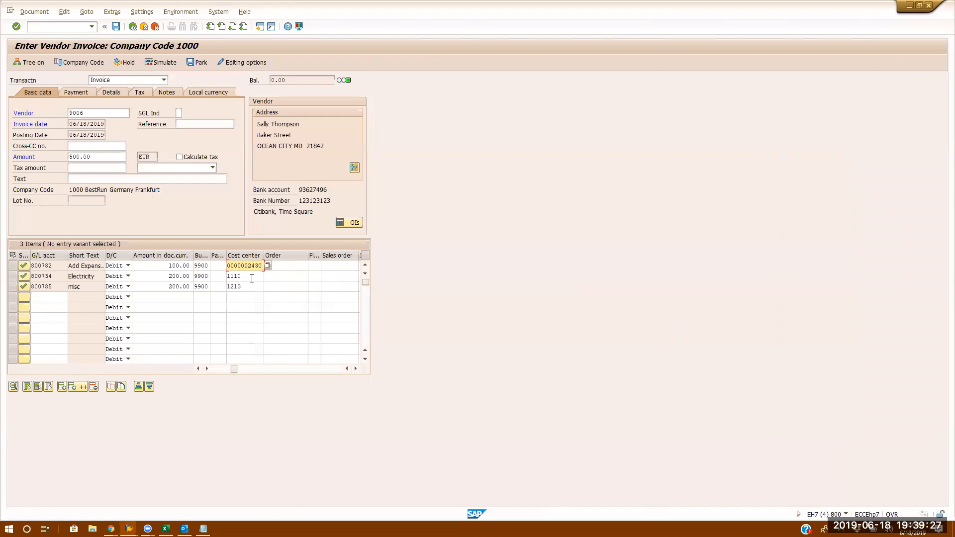
{"action": "double_click", "coordinate": [252, 279]}
{"action": "key", "text": "ctrl+v"}
{"action": "key", "text": "Return"}
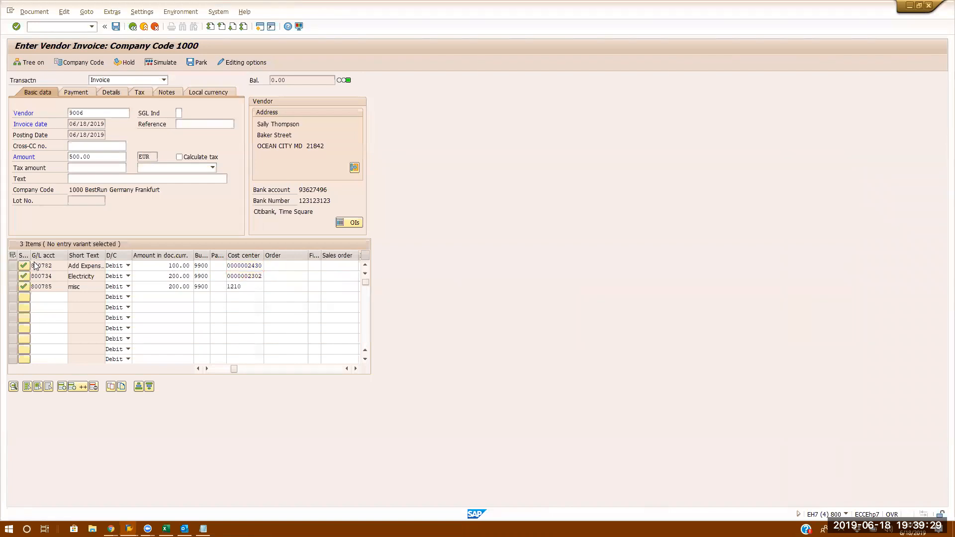
{"action": "key", "text": "Return"}
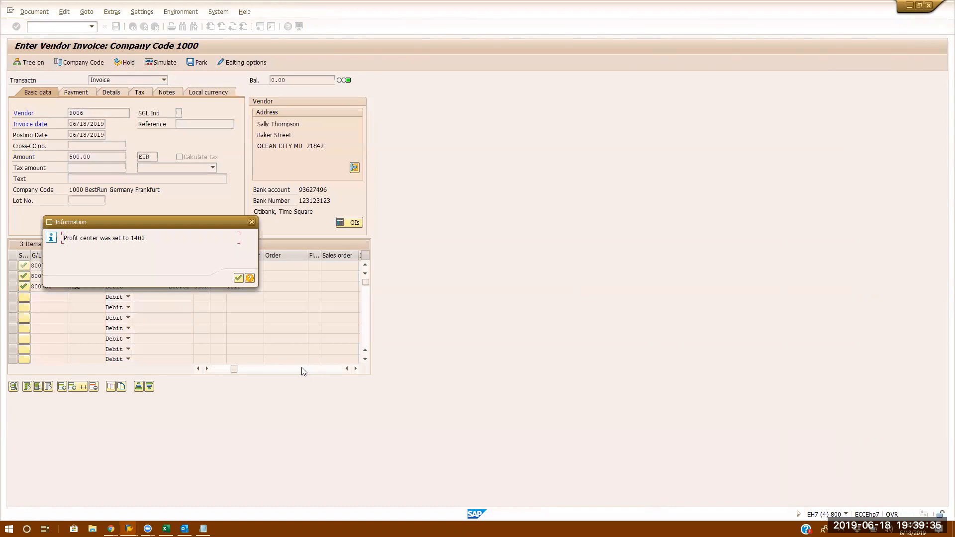
{"action": "key", "text": "Return"}
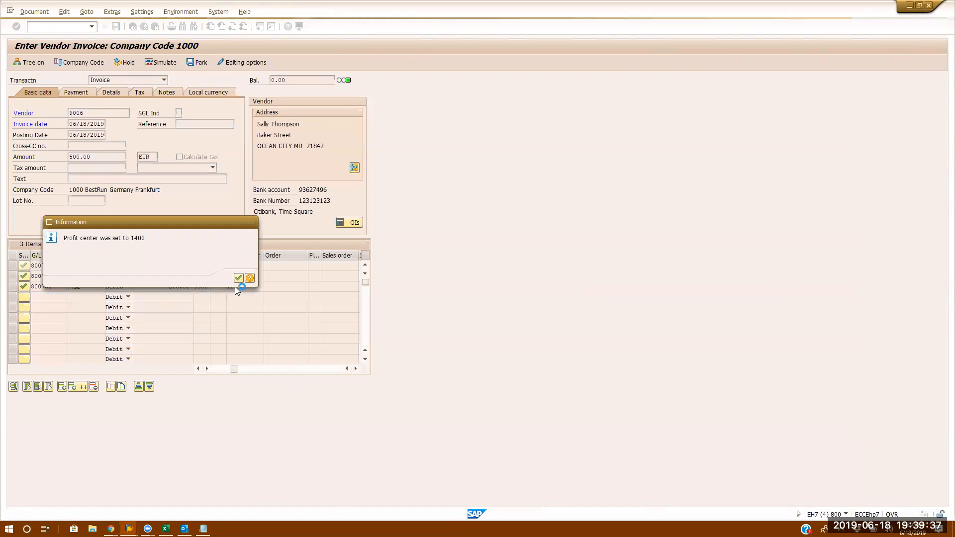
Check the profit centers of the three invoice items and post the vendor invoice
{"action": "left_click", "coordinate": [277, 369]}
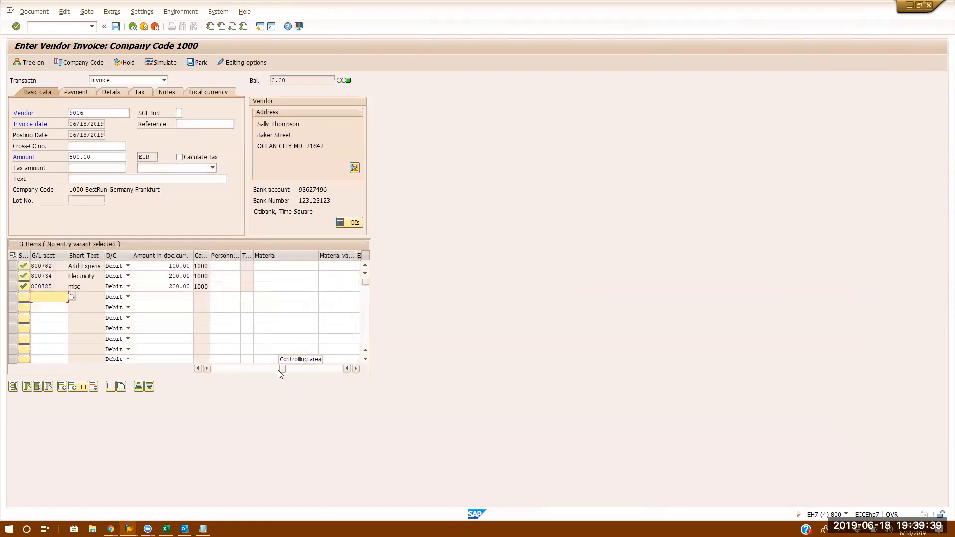
{"action": "left_click_drag", "start_coordinate": [278, 371], "coordinate": [251, 369]}
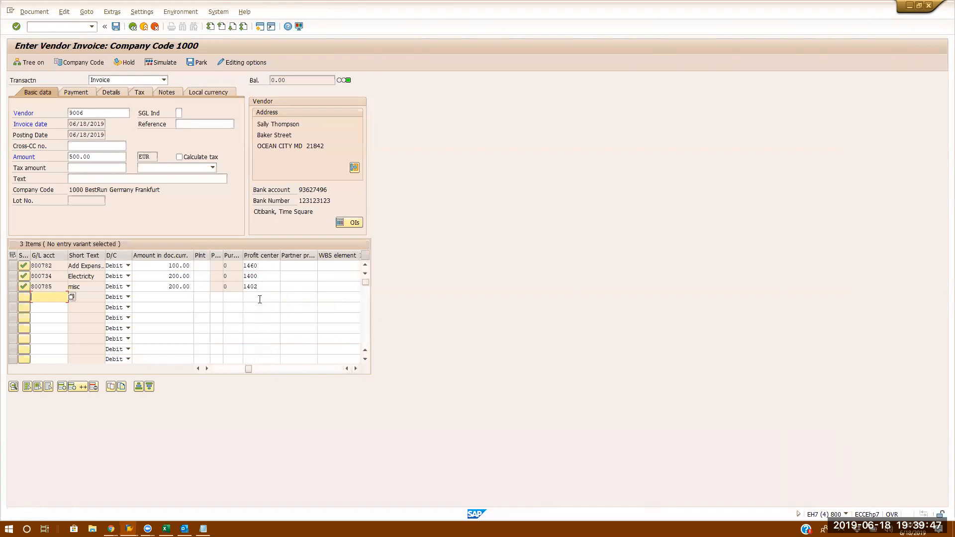
{"action": "left_click", "coordinate": [116, 26]}
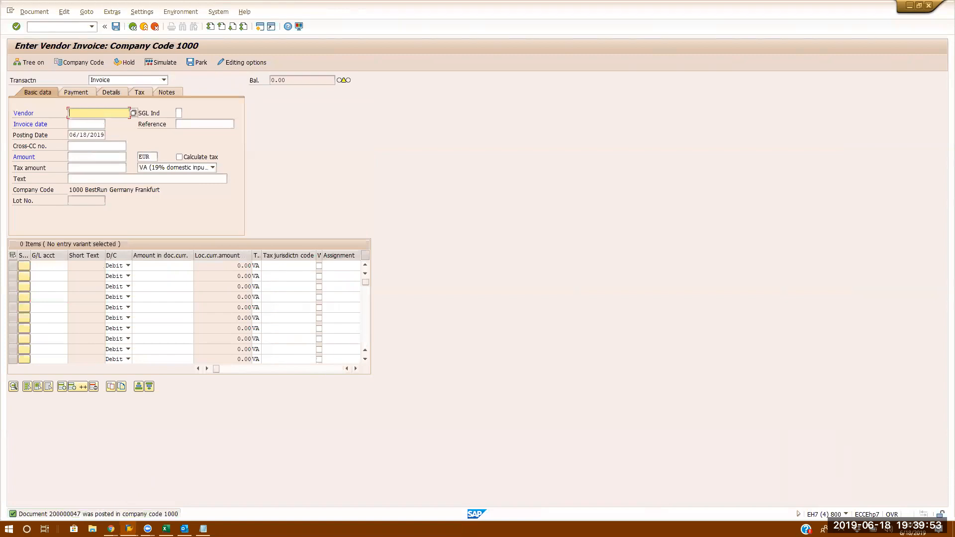
Display the vendor invoice just posted using transaction FB03
{"action": "left_click", "coordinate": [34, 25]}
{"action": "type", "text": "/nfb03"}
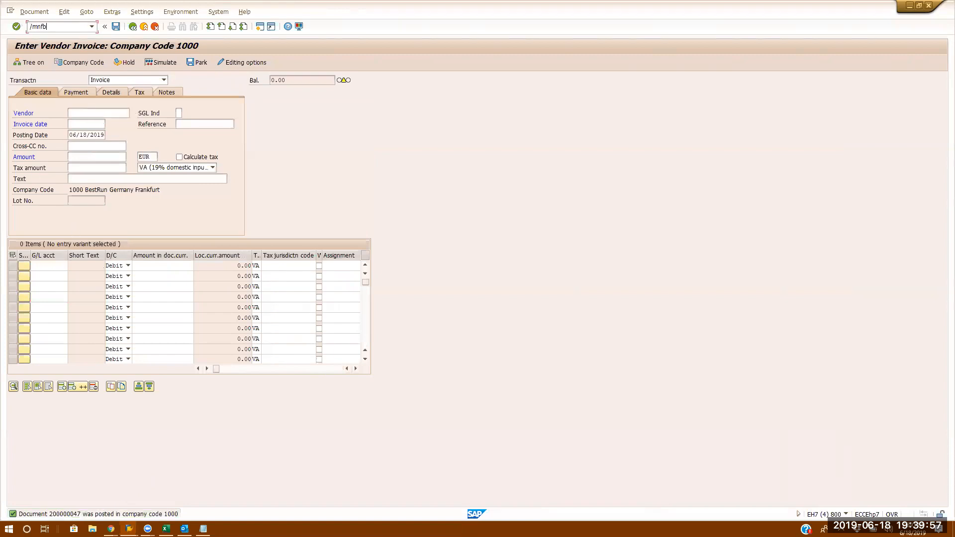
{"action": "key", "text": "Return"}
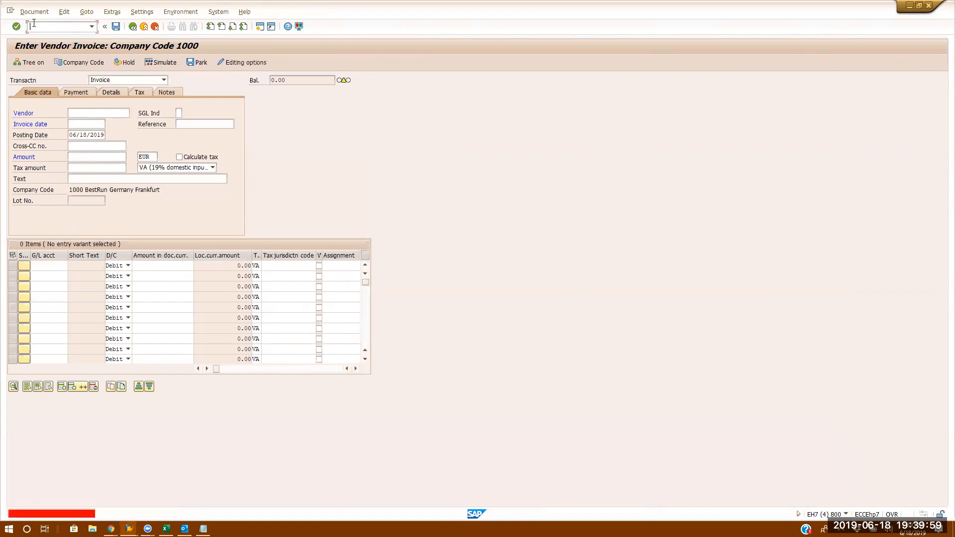
{"action": "type", "text": "/nfb03"}
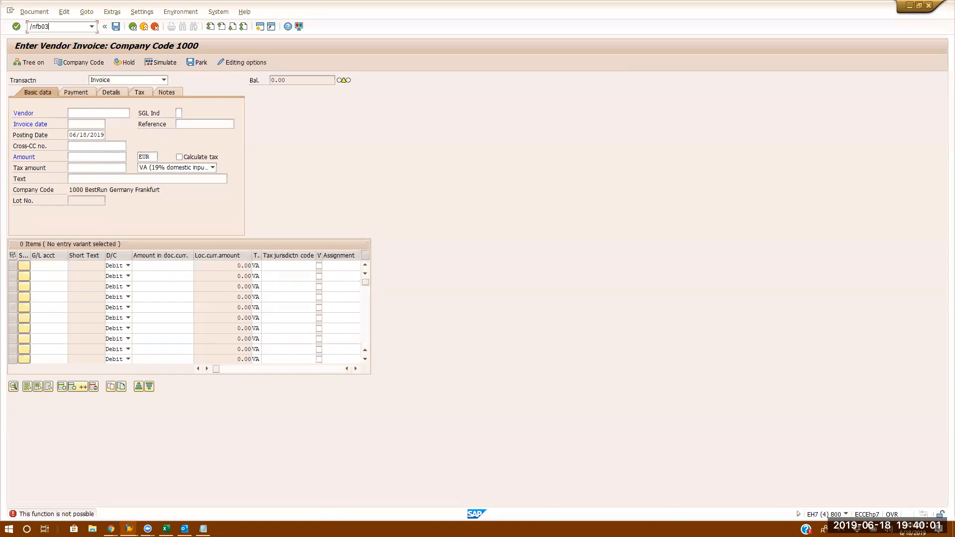
{"action": "key", "text": "Return"}
{"action": "key", "text": "Return"}
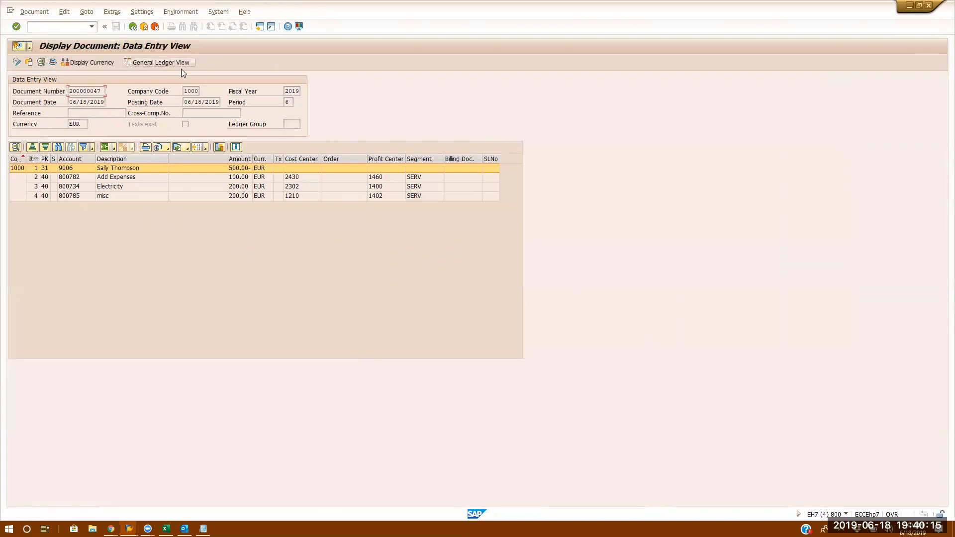
Compare the document's general ledger view with its data entry view, ending in the general ledger view
{"action": "left_click", "coordinate": [168, 62]}
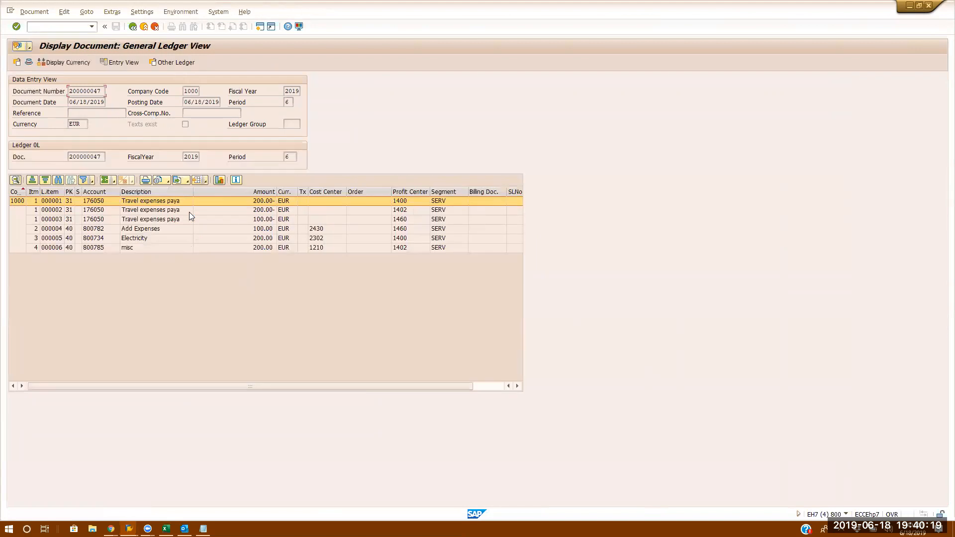
{"action": "left_click", "coordinate": [120, 62]}
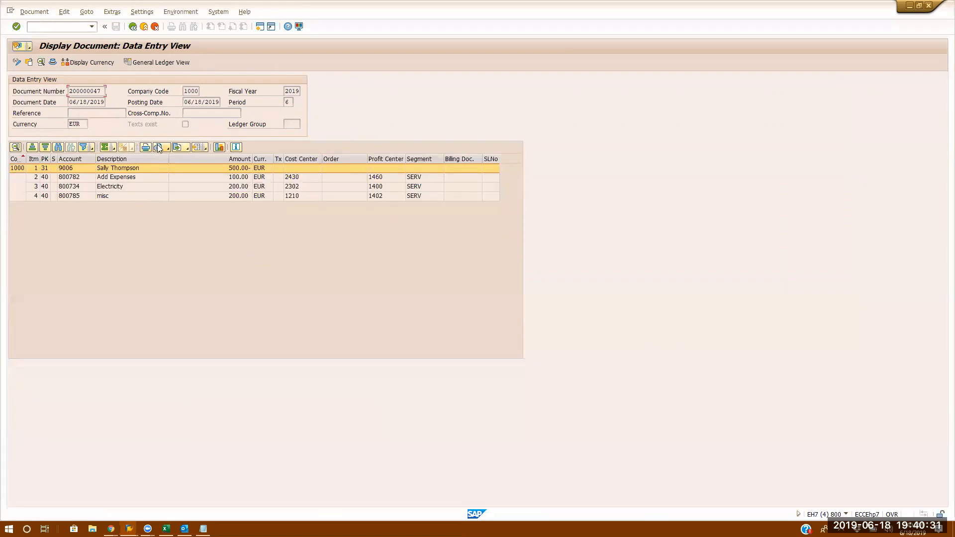
{"action": "left_click", "coordinate": [153, 63]}
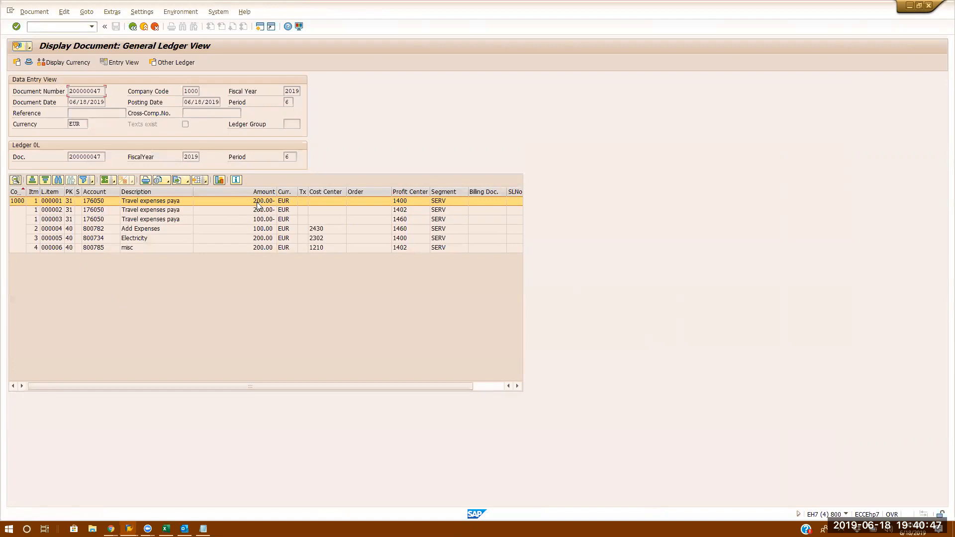
Examine how the travel expenses payable lines correspond to the expense lines by profit center and amount
{"action": "left_click", "coordinate": [407, 220]}
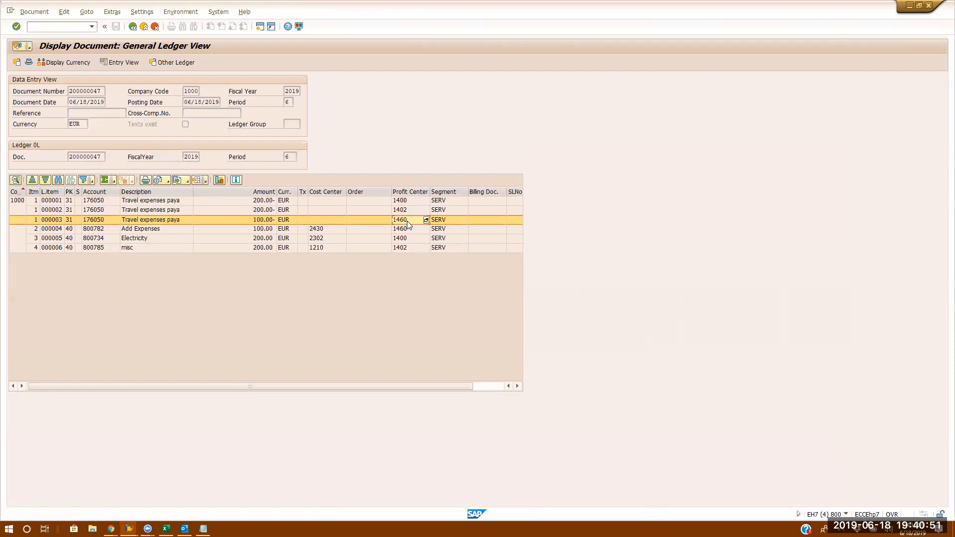
{"action": "left_click", "coordinate": [403, 230]}
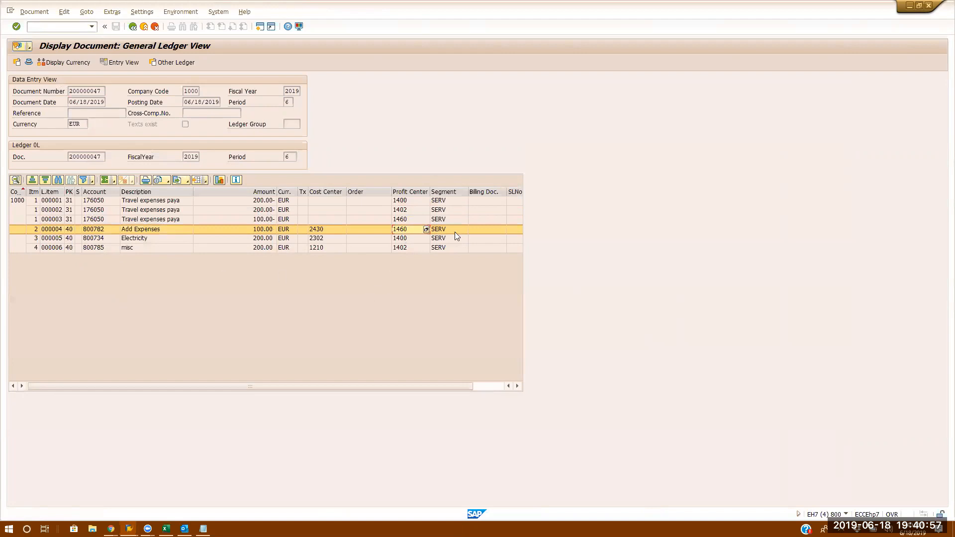
{"action": "left_click", "coordinate": [170, 225]}
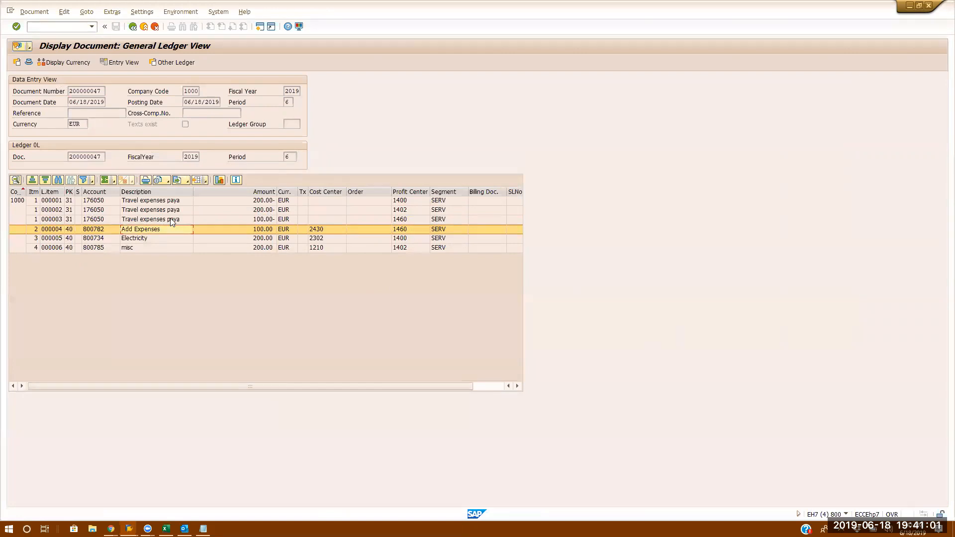
{"action": "left_click", "coordinate": [172, 200]}
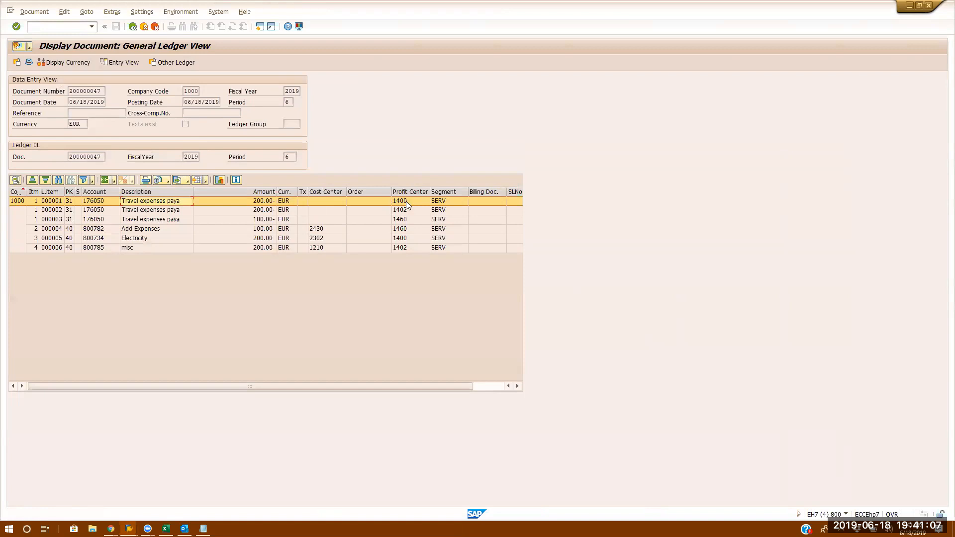
{"action": "left_click", "coordinate": [405, 229]}
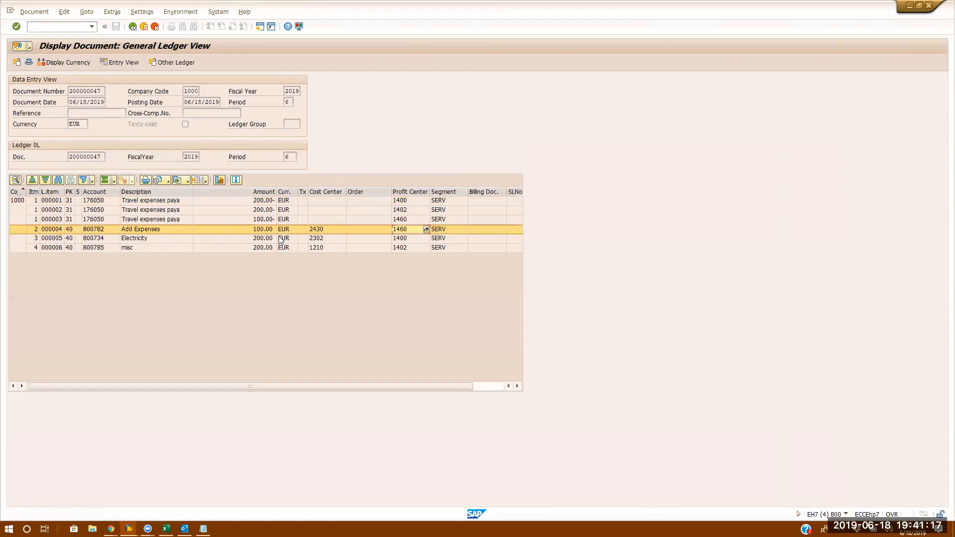
{"action": "left_click", "coordinate": [171, 201]}
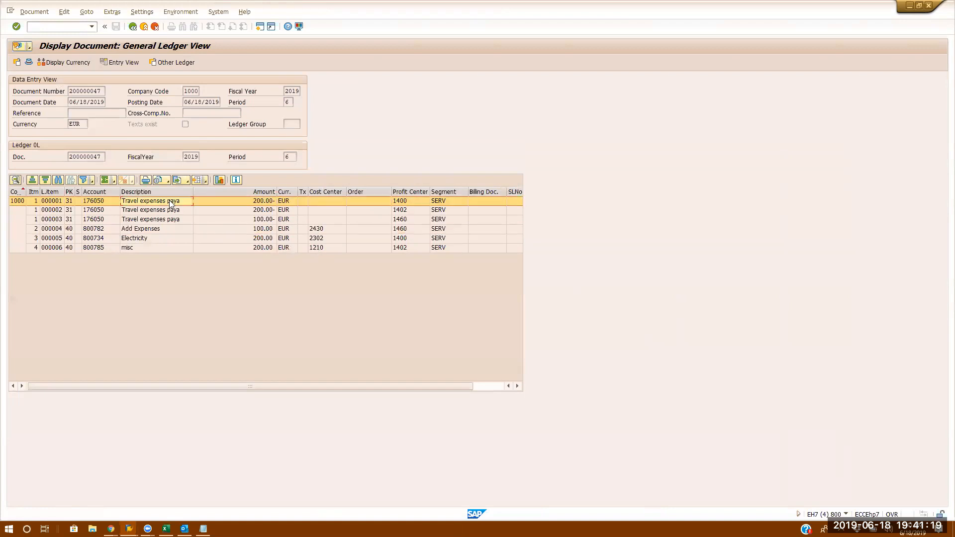
Match the Add Expenses line with its travel expenses payable line in the general ledger view, comparing profit centers and amounts
{"action": "left_click", "coordinate": [167, 230]}
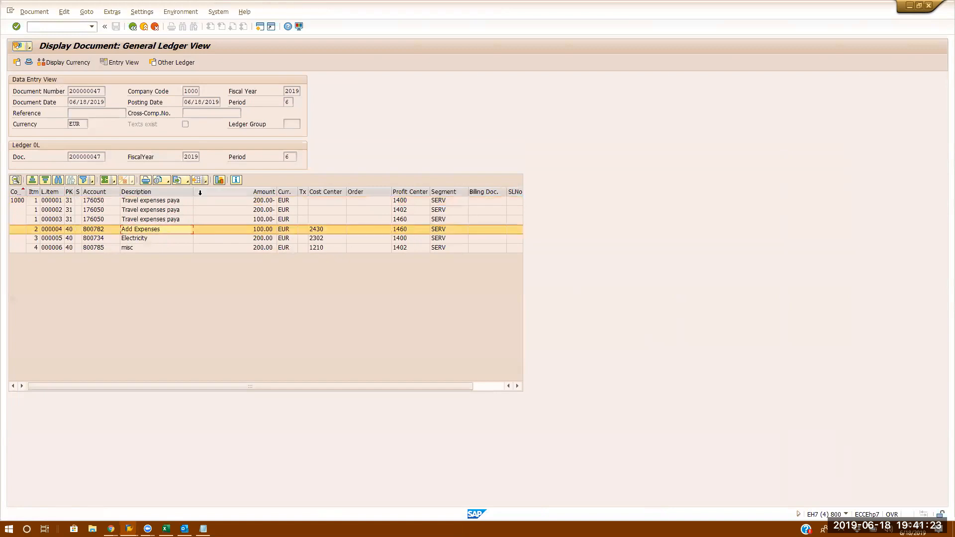
{"action": "left_click", "coordinate": [179, 201]}
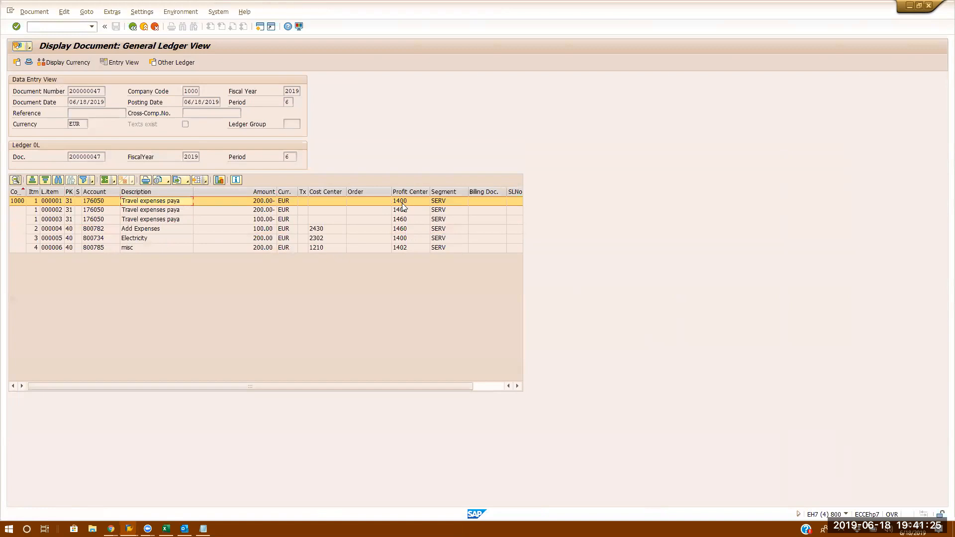
{"action": "left_click", "coordinate": [403, 231]}
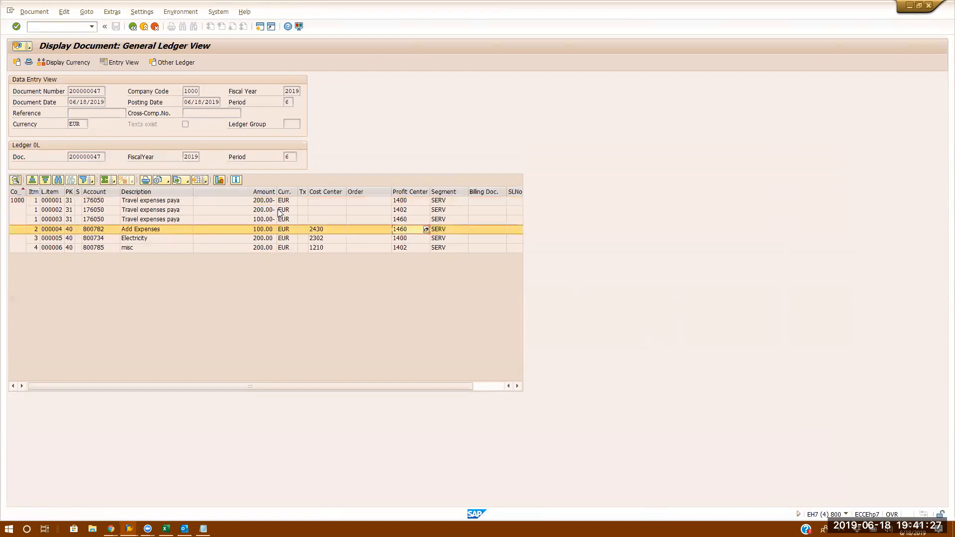
{"action": "left_click", "coordinate": [259, 210]}
{"action": "left_click", "coordinate": [260, 220]}
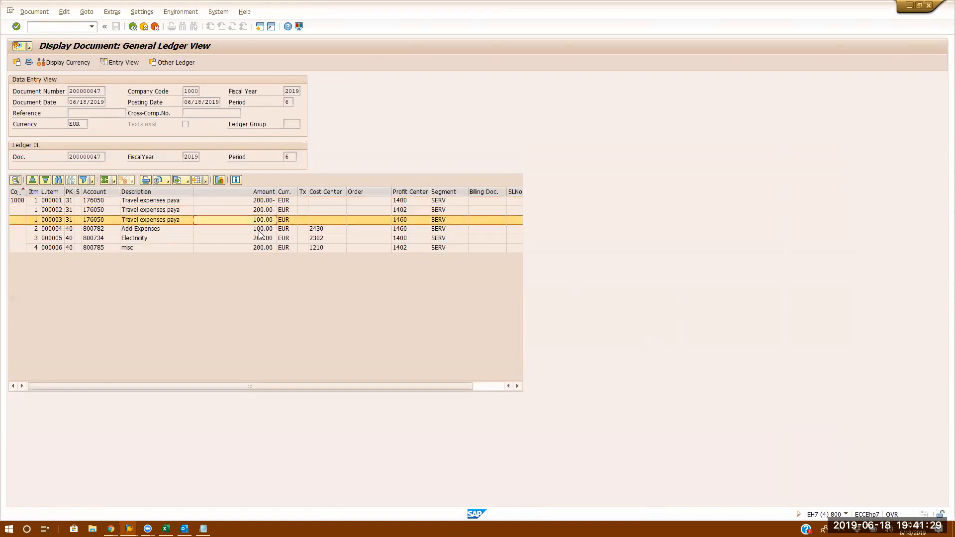
{"action": "left_click", "coordinate": [259, 230]}
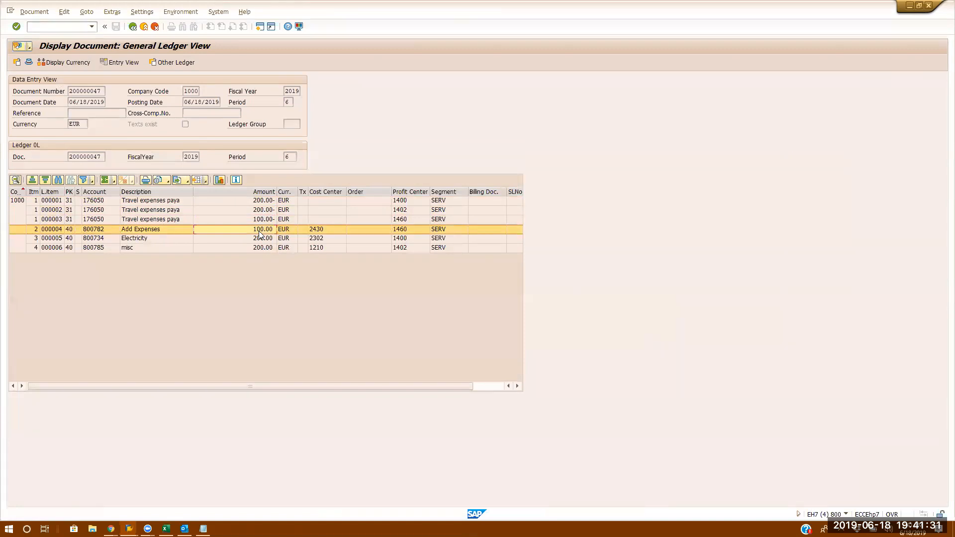
Show the invoice's data entry view and compare the single vendor line with the three expense lines
{"action": "left_click", "coordinate": [122, 62]}
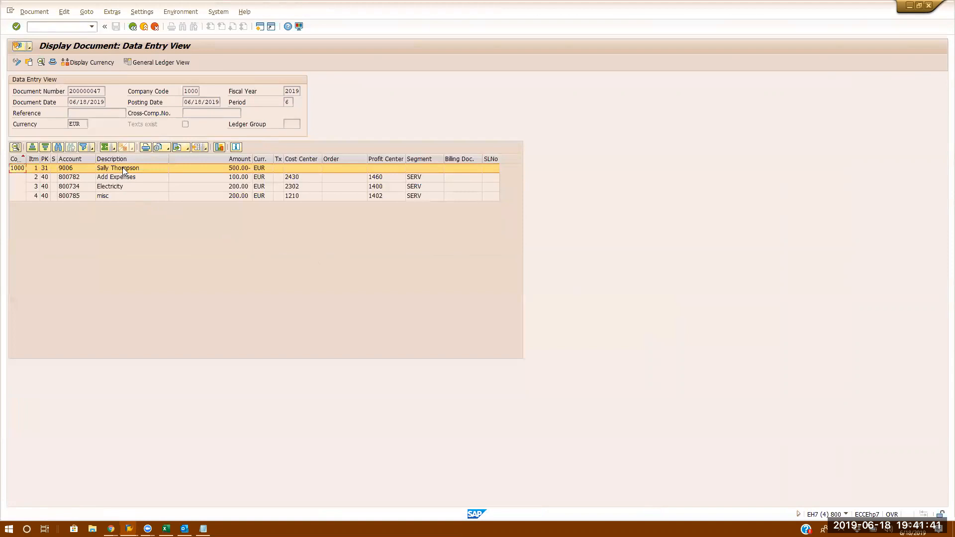
{"action": "left_click", "coordinate": [225, 168]}
{"action": "left_click", "coordinate": [140, 178]}
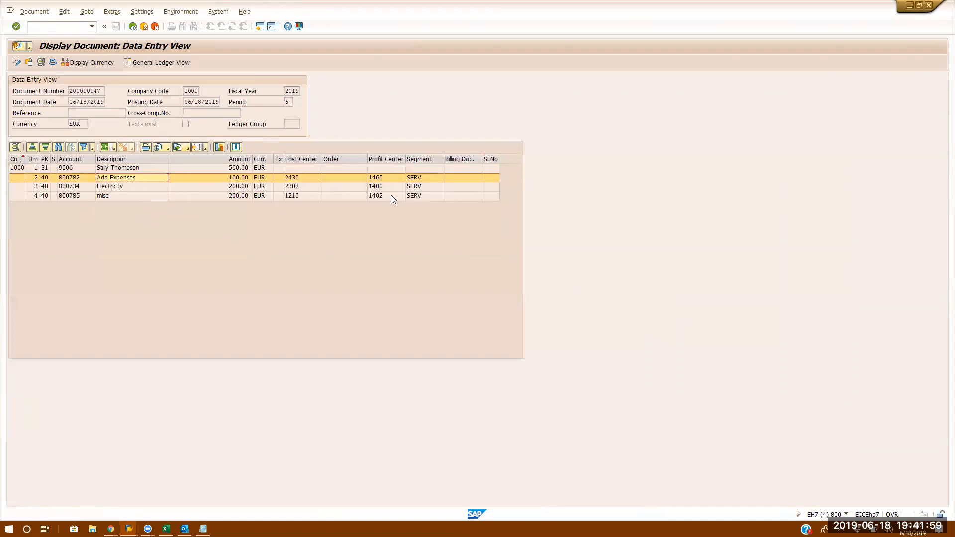
{"action": "left_click", "coordinate": [126, 169]}
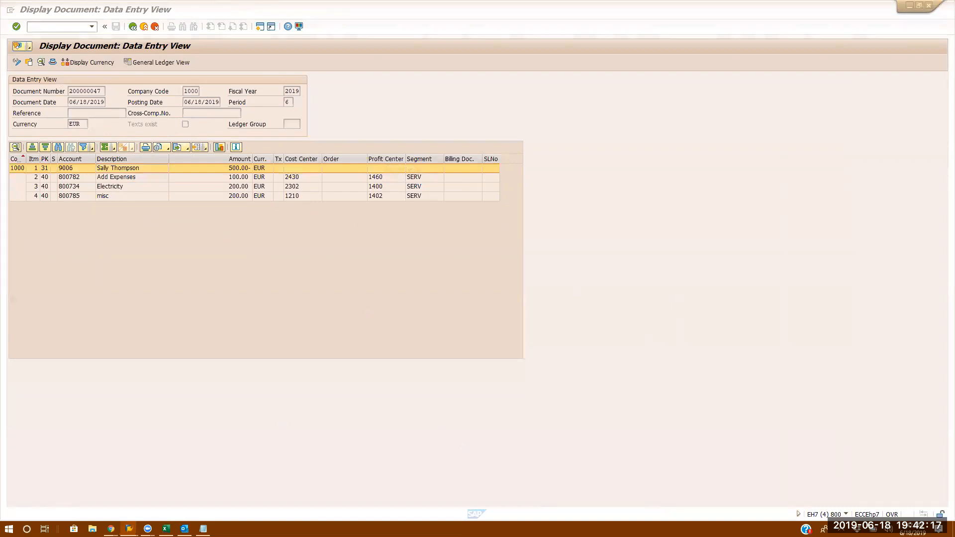
Switch to the session showing the general ledger view of the company code 3333 document
{"action": "key", "text": "alt+Tab"}
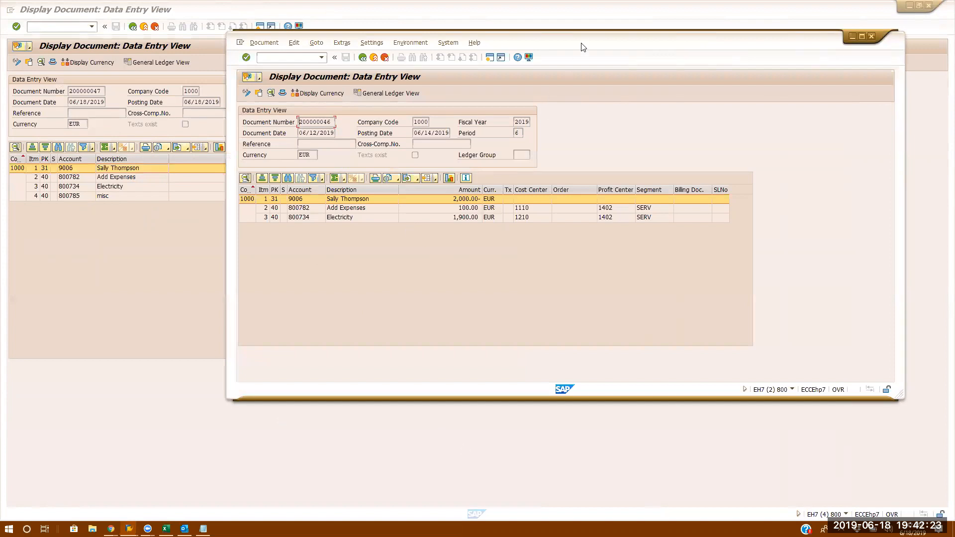
{"action": "key", "text": "alt+Tab"}
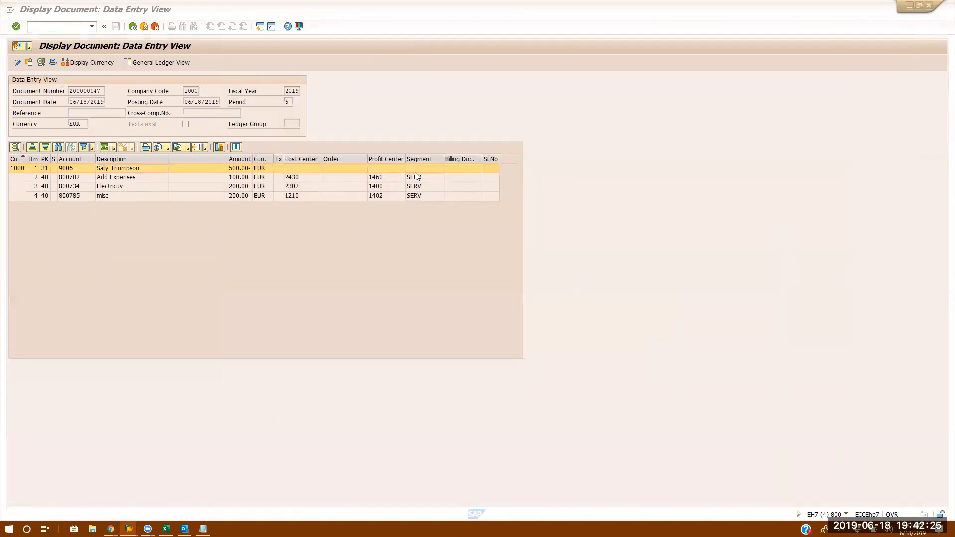
{"action": "key", "text": "alt+Tab"}
{"action": "key", "text": "alt+Tab"}
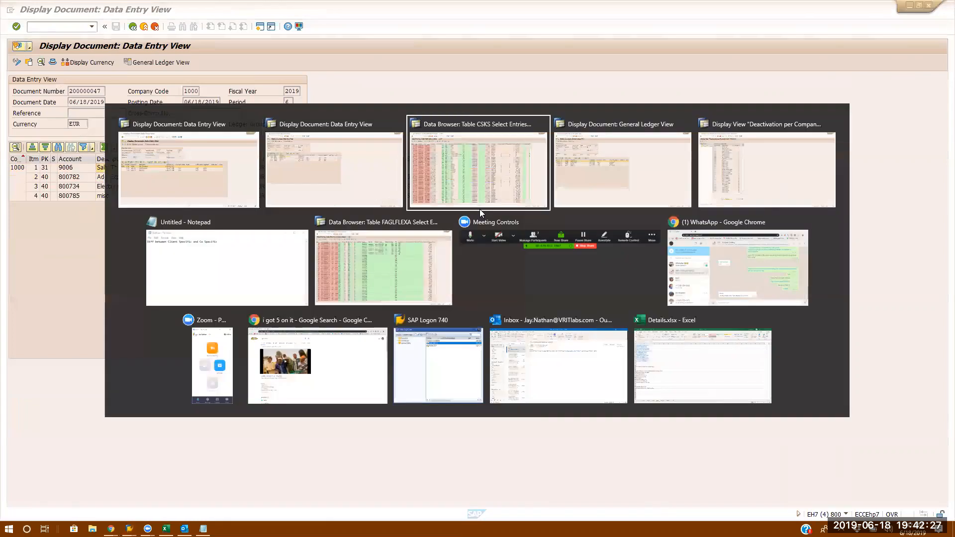
{"action": "key", "text": "alt+Tab"}
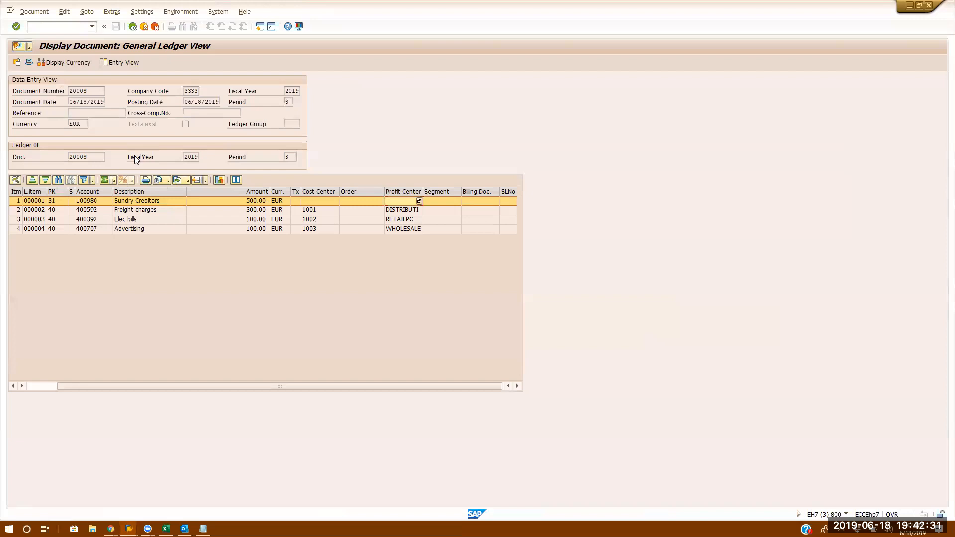
Inspect the company code 3333 document's header and compare its data entry view with its general ledger view
{"action": "left_click", "coordinate": [30, 63]}
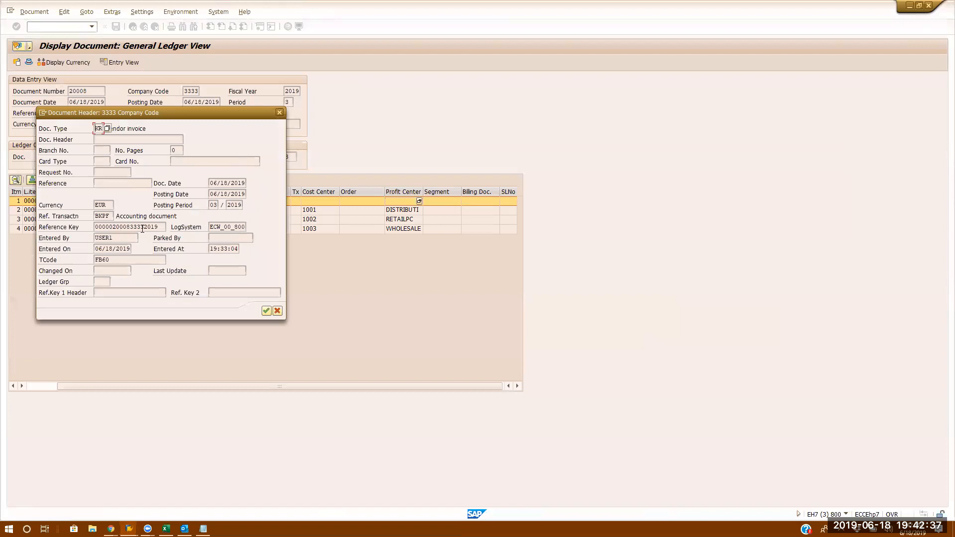
{"action": "left_click", "coordinate": [278, 313]}
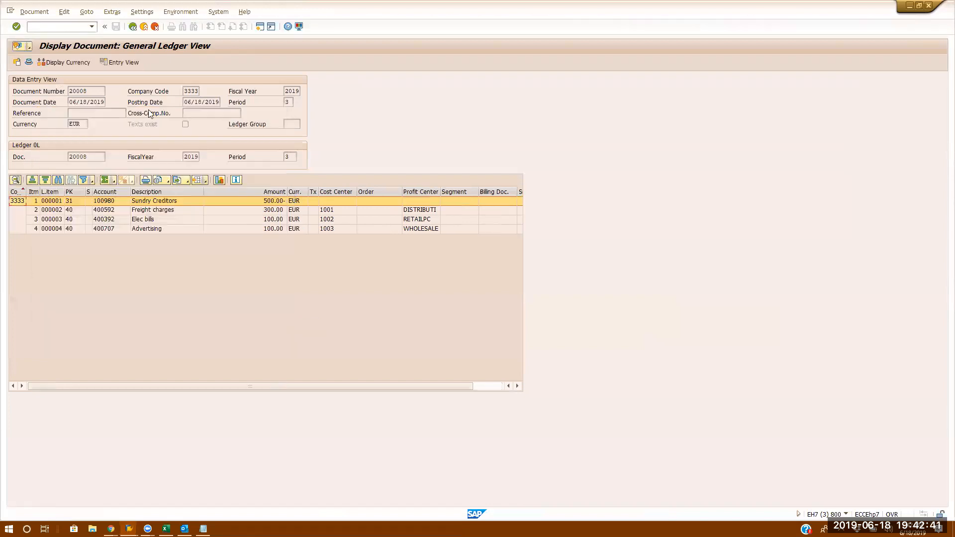
{"action": "left_click", "coordinate": [128, 63]}
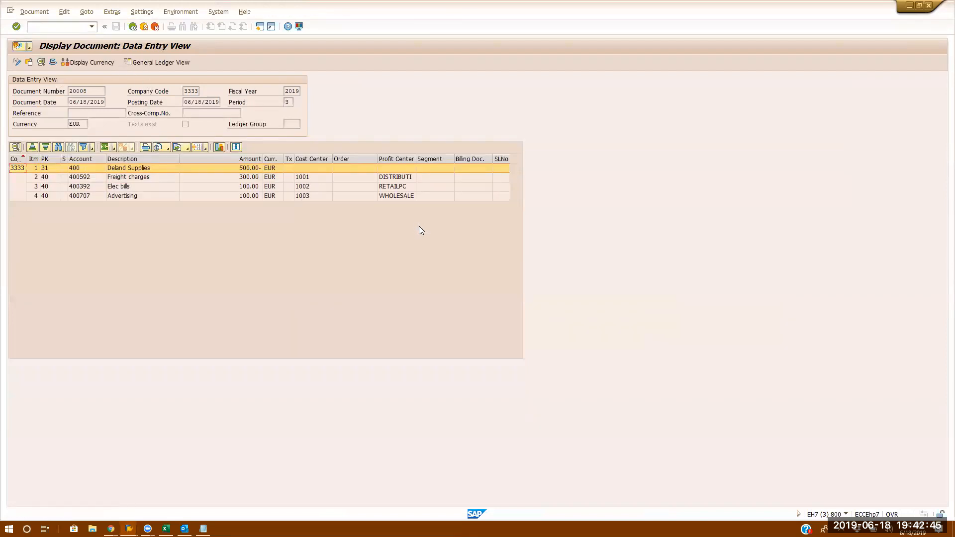
{"action": "left_click", "coordinate": [167, 63]}
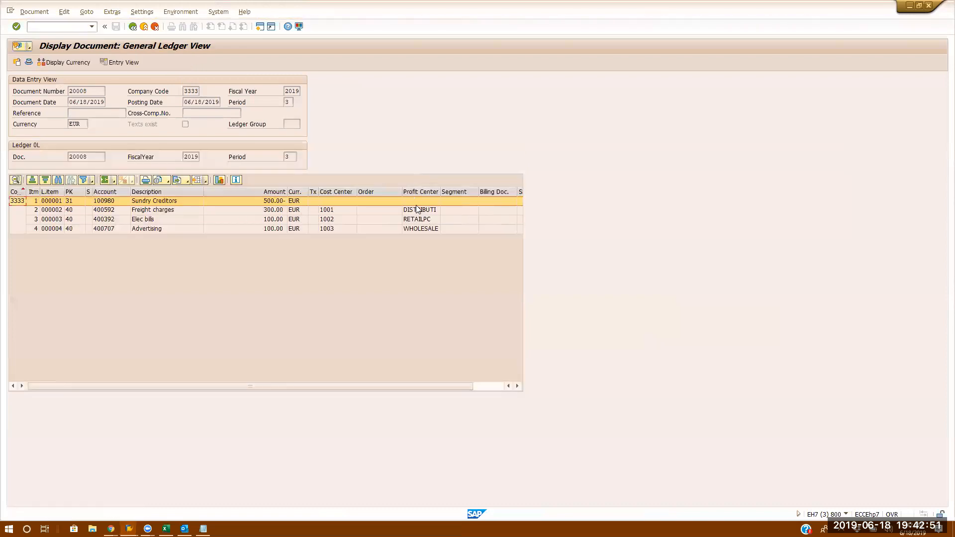
Return to the company code 1000 invoice and examine its document header, including the parts of the reference key
{"action": "key", "text": "alt+Tab"}
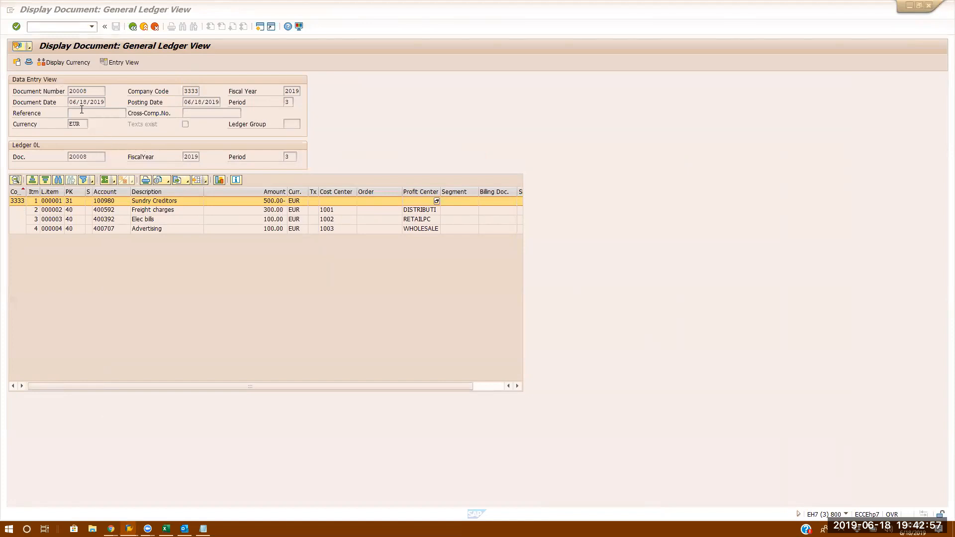
{"action": "key", "text": "alt+Tab"}
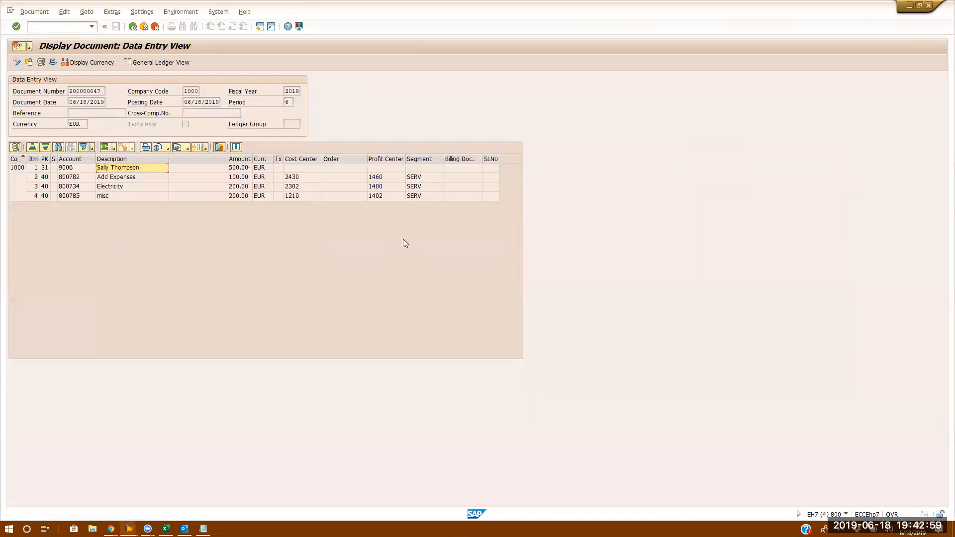
{"action": "left_click", "coordinate": [52, 62]}
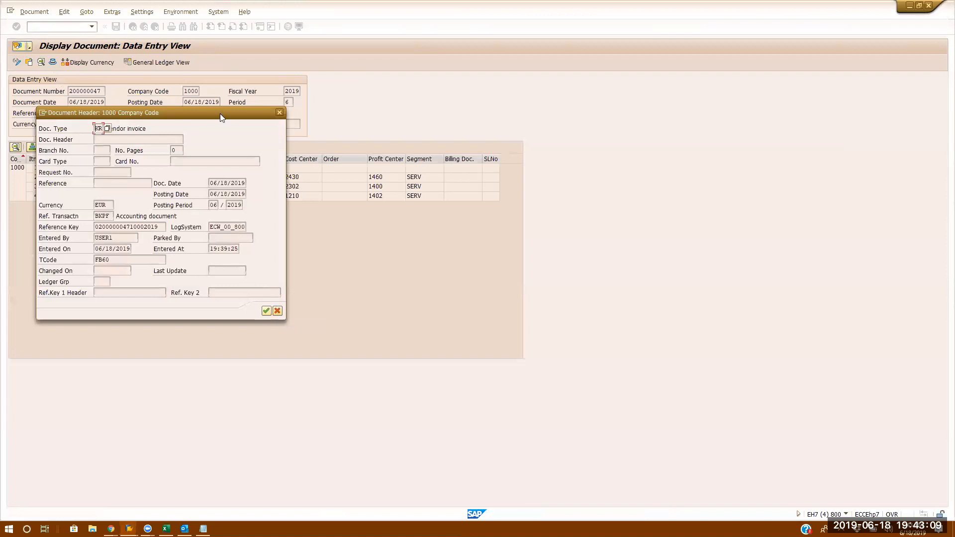
{"action": "left_click_drag", "start_coordinate": [220, 113], "coordinate": [452, 89]}
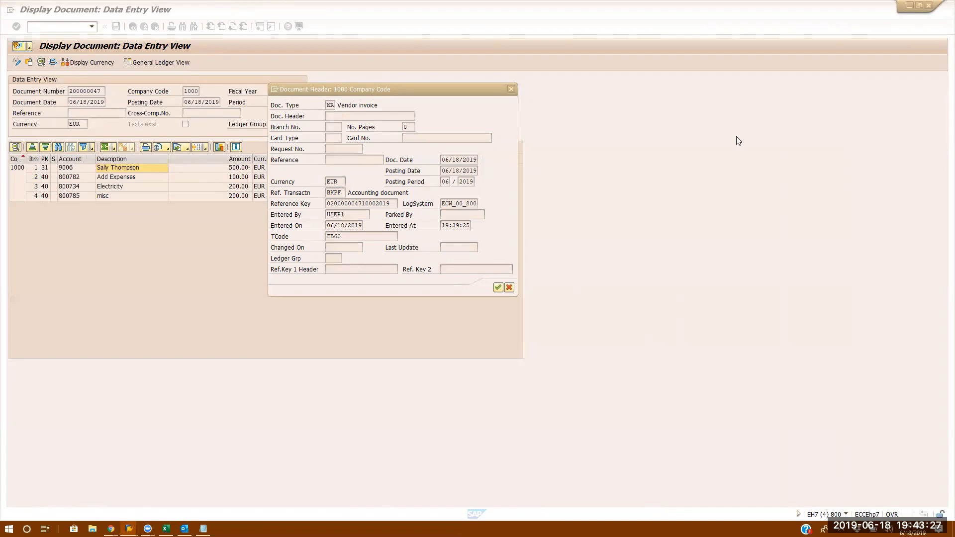
{"action": "left_click", "coordinate": [349, 181]}
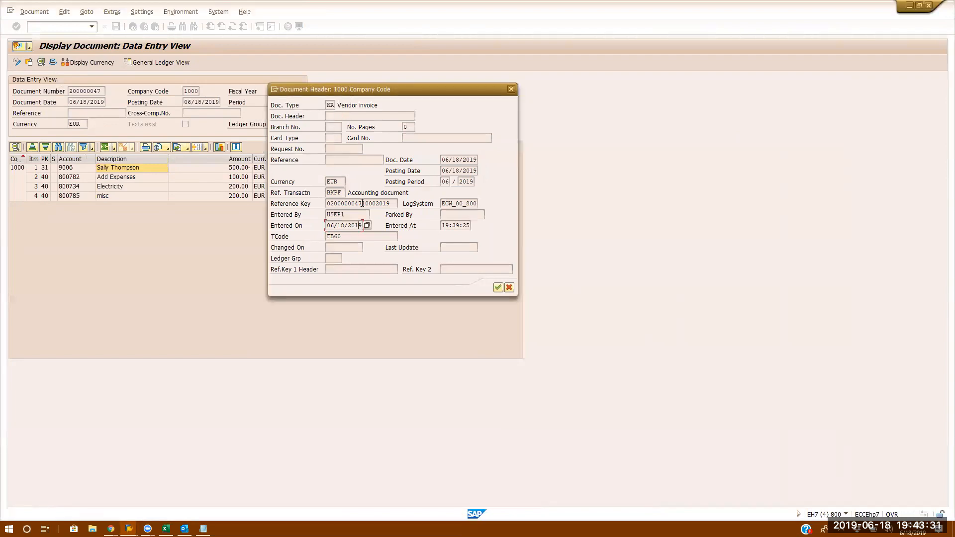
{"action": "left_click_drag", "start_coordinate": [362, 203], "coordinate": [326, 204]}
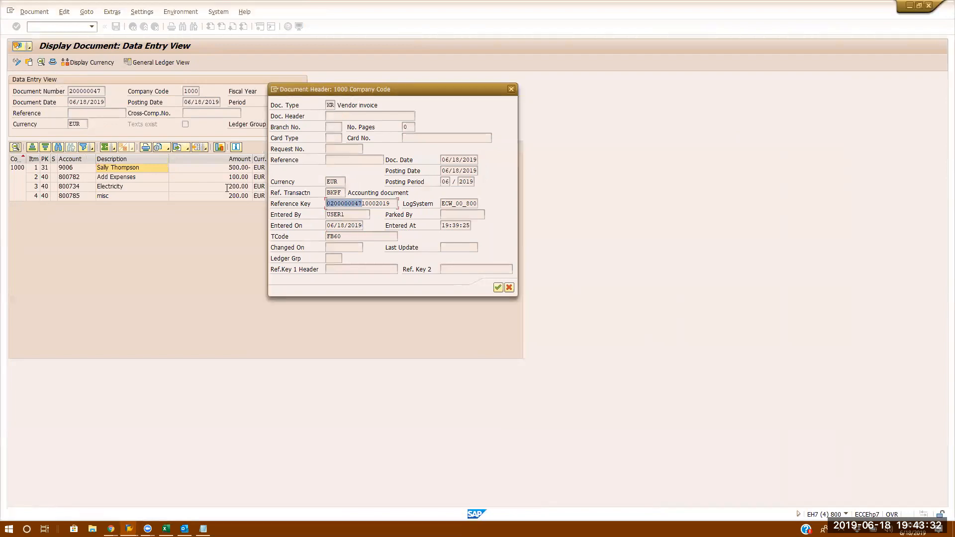
{"action": "left_click", "coordinate": [375, 204]}
{"action": "left_click_drag", "start_coordinate": [389, 204], "coordinate": [174, 203]}
{"action": "left_click", "coordinate": [511, 290]}
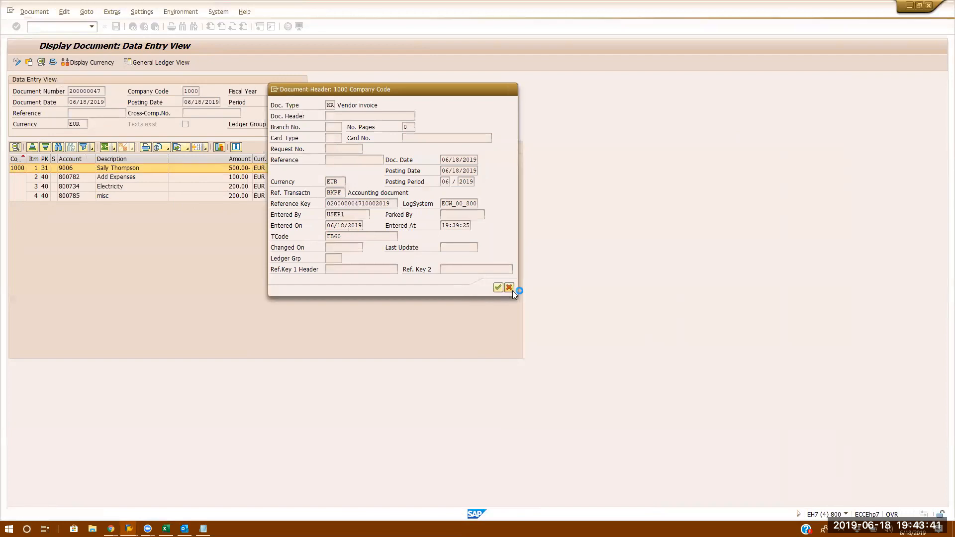
Check the account on the travel expenses payable lines in the general ledger view and return to the data entry view
{"action": "left_click", "coordinate": [142, 63]}
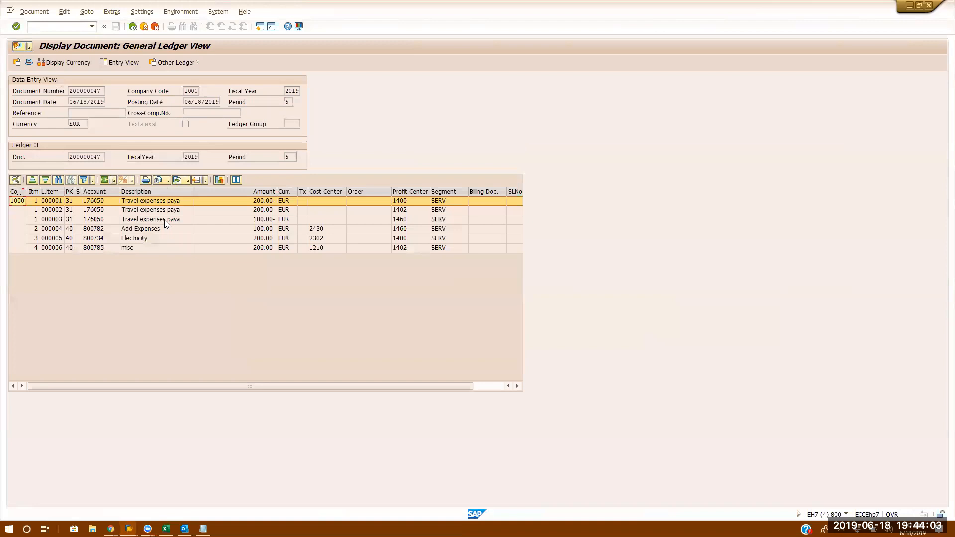
{"action": "left_click", "coordinate": [106, 203]}
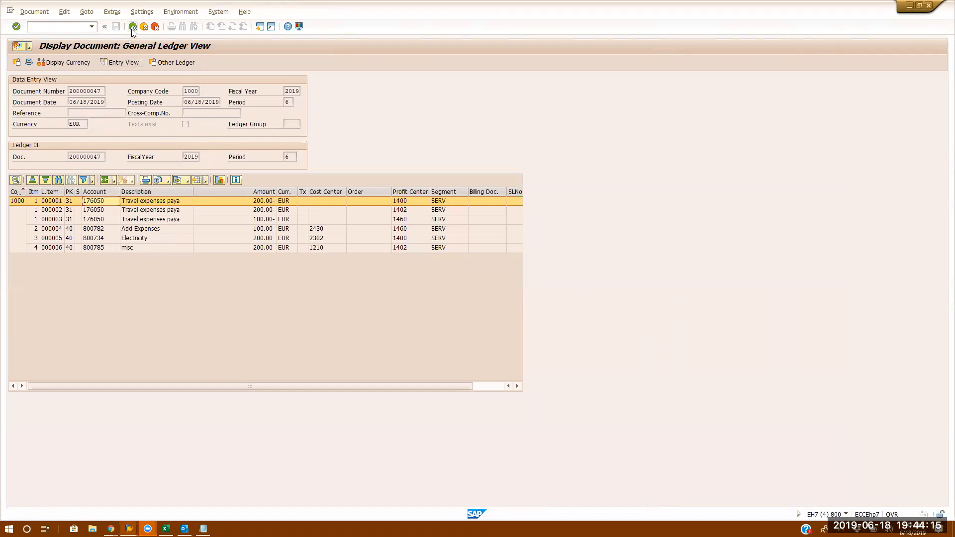
{"action": "left_click", "coordinate": [121, 62]}
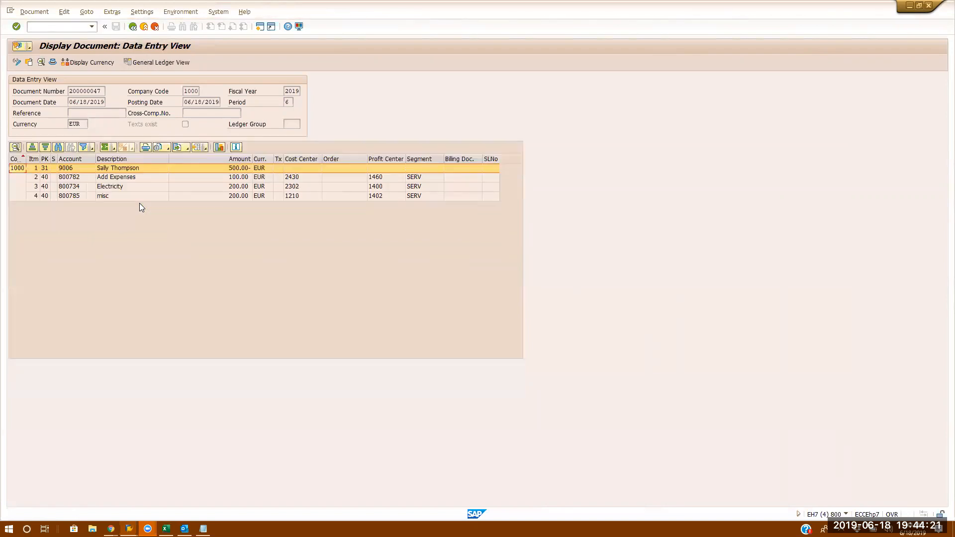
Open the vendor's master record from the invoice's vendor line and check the reconciliation account in its accounting information
{"action": "double_click", "coordinate": [140, 168]}
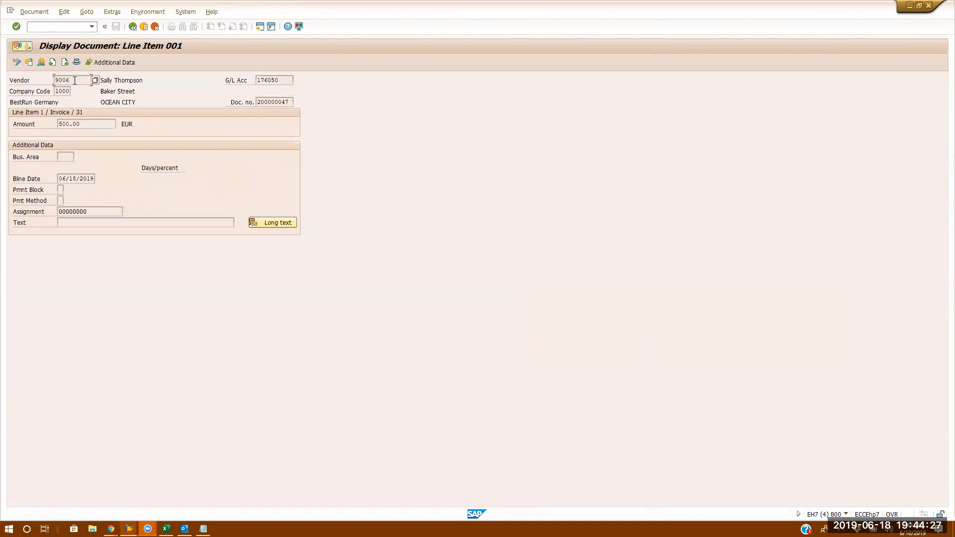
{"action": "double_click", "coordinate": [66, 80]}
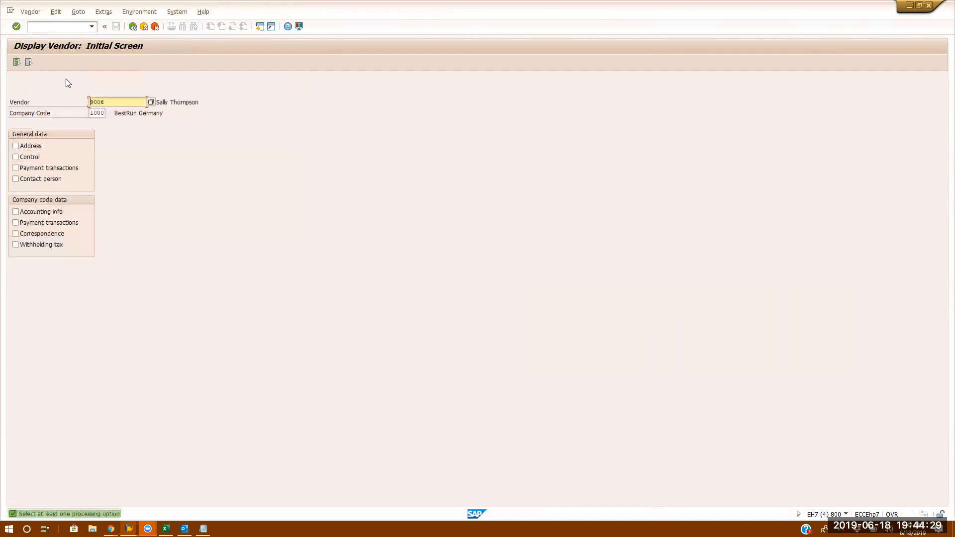
{"action": "left_click", "coordinate": [44, 211]}
{"action": "key", "text": "Return"}
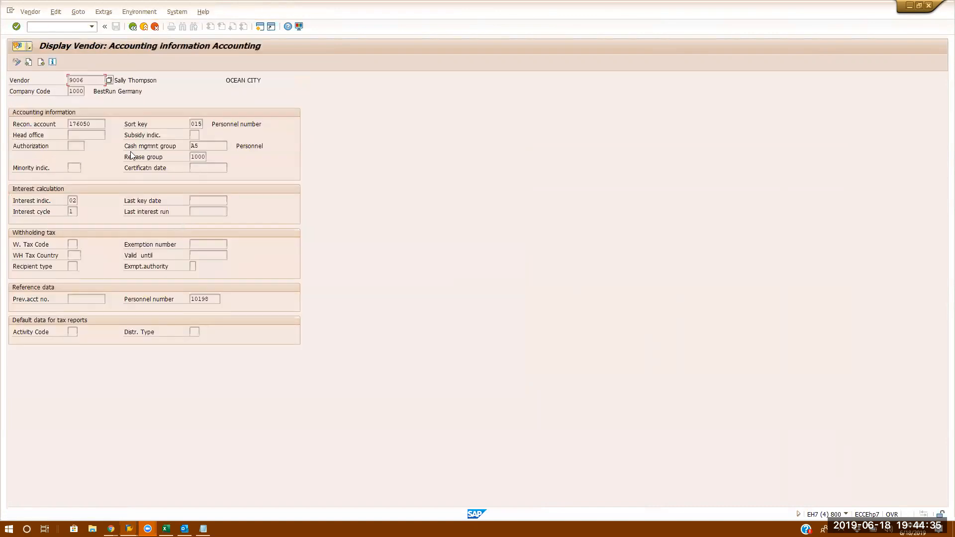
{"action": "double_click", "coordinate": [93, 127]}
{"action": "key", "text": "Home"}
Look through the open windows, including the document splitting deactivation per company code and the FAGLFLEXA table entries
{"action": "mouse_move", "coordinate": [129, 529]}
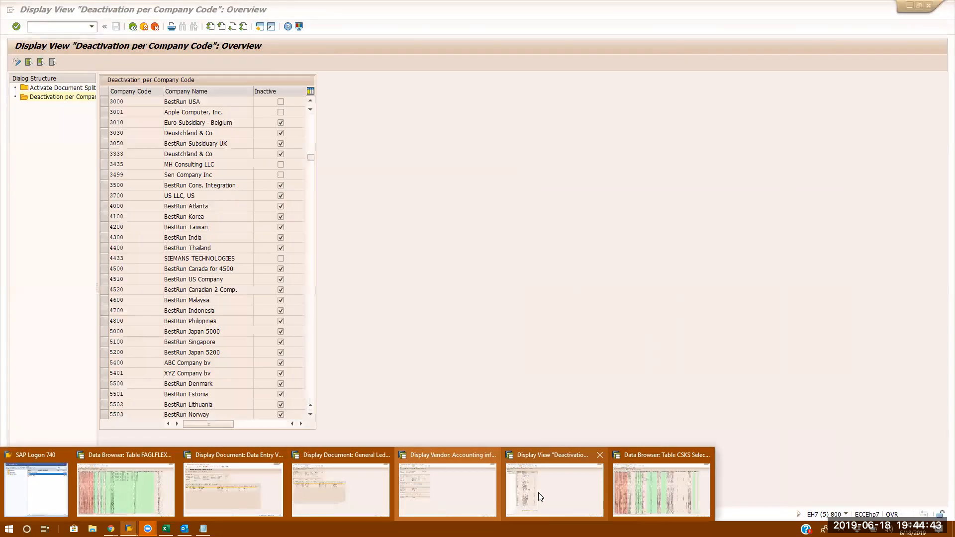
{"action": "left_click", "coordinate": [539, 493]}
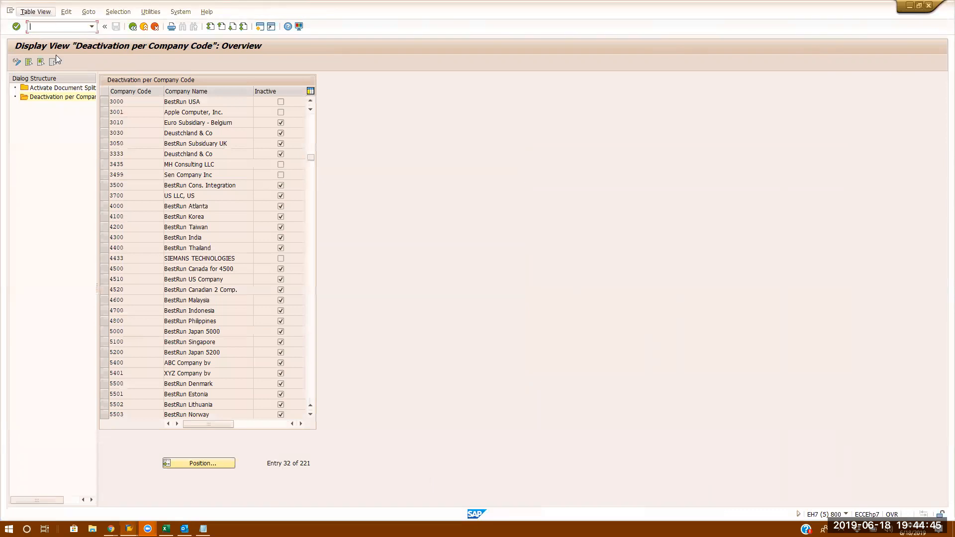
{"action": "left_click", "coordinate": [166, 529]}
{"action": "left_click", "coordinate": [491, 318]}
{"action": "key", "text": "alt+Tab"}
{"action": "key", "text": "alt+Tab"}
{"action": "key", "text": "alt+Tab"}
{"action": "key", "text": "alt+Tab"}
{"action": "key", "text": "alt+Tab"}
{"action": "key", "text": "alt+Tab"}
{"action": "key", "text": "alt+Tab"}
{"action": "key", "text": "alt+Tab"}
{"action": "key", "text": "alt+Tab"}
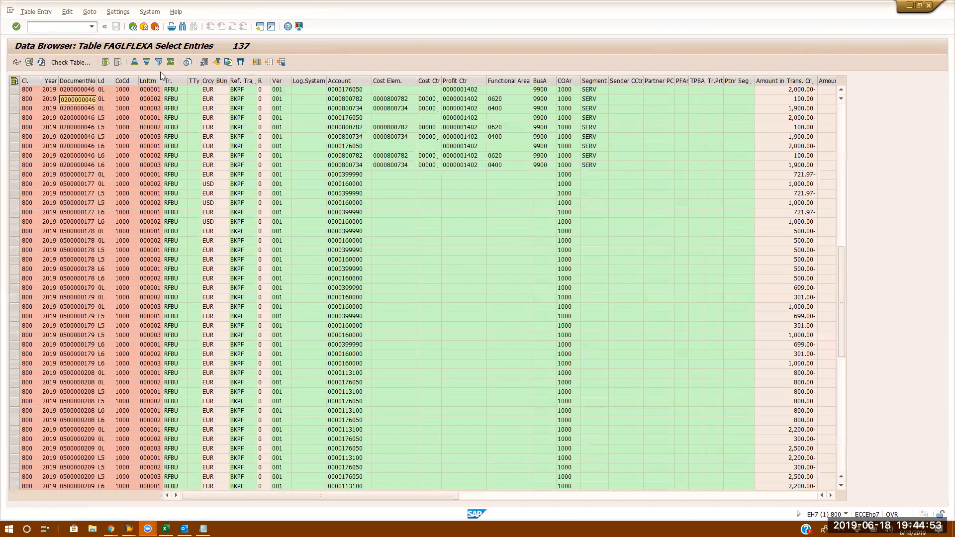
Return to the vendor's accounting information and leave the master record for the company code 1000 invoice's data entry view
{"action": "key", "text": "alt+Tab"}
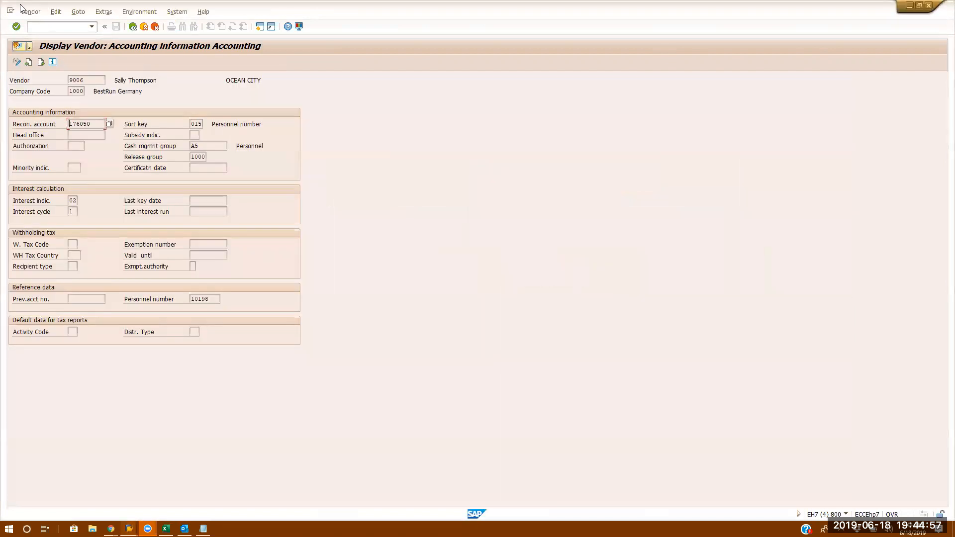
{"action": "left_click", "coordinate": [134, 26]}
{"action": "left_click", "coordinate": [134, 27]}
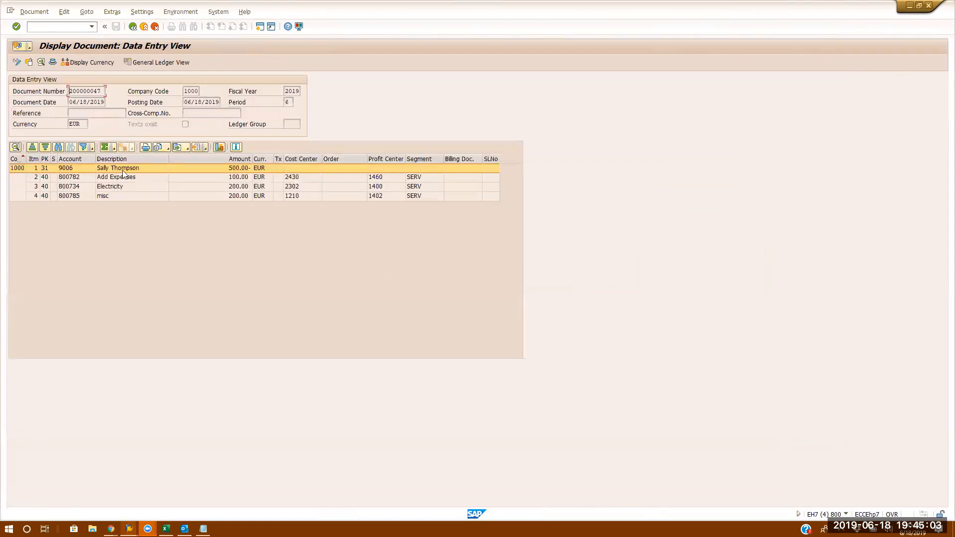
Display G/L account 176050 in company code 1000 with transaction FS00 and check its control data
{"action": "left_click", "coordinate": [129, 529]}
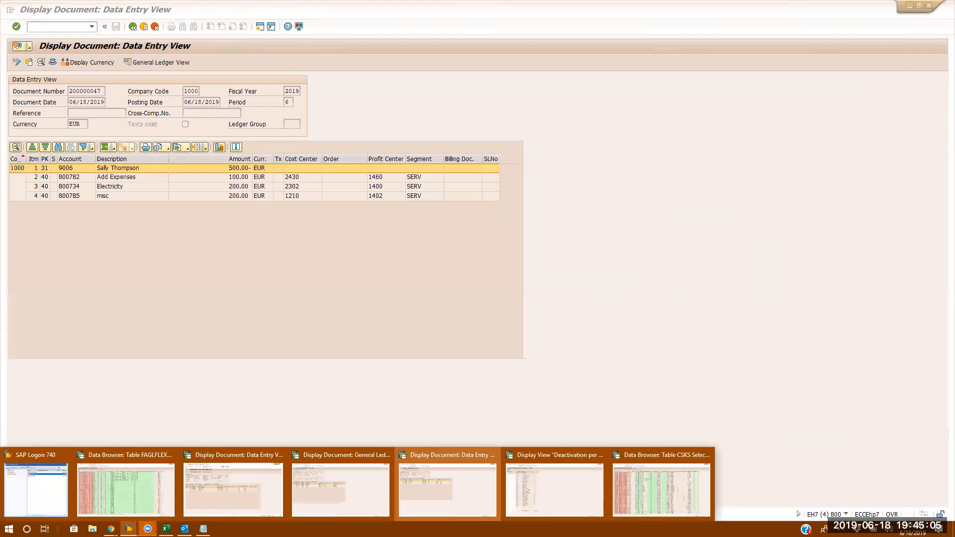
{"action": "mouse_move", "coordinate": [144, 496]}
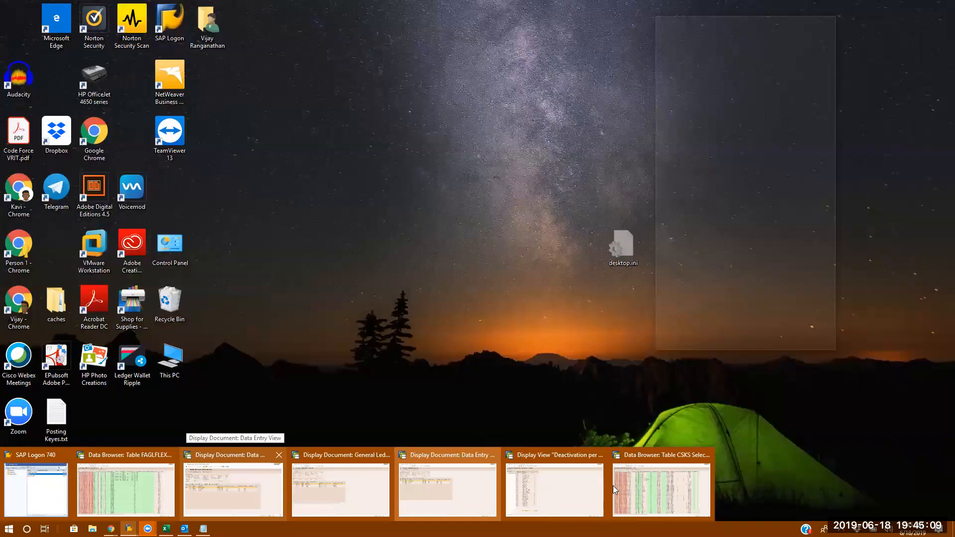
{"action": "left_click", "coordinate": [574, 480]}
{"action": "type", "text": "/nfs00"}
{"action": "key", "text": "Return"}
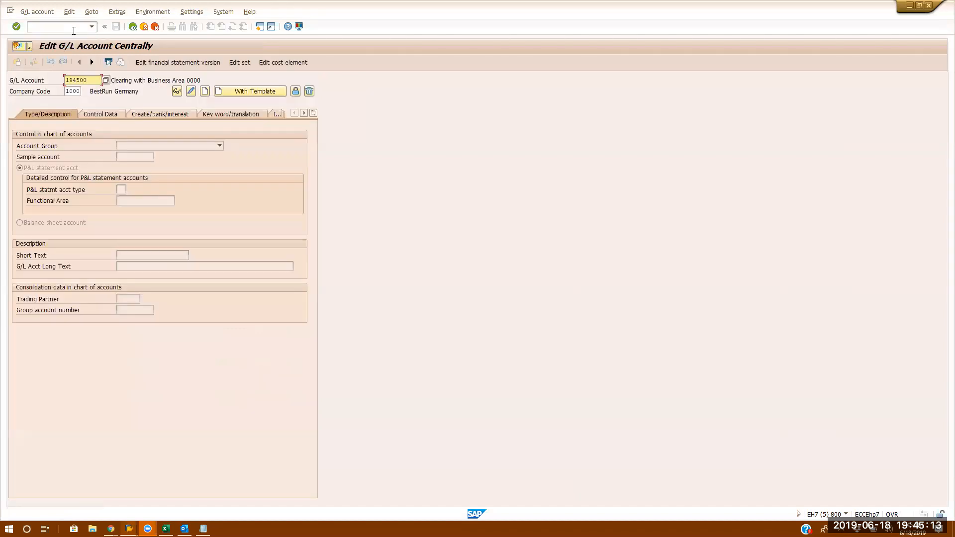
{"action": "type", "text": "176050"}
{"action": "key", "text": "Return"}
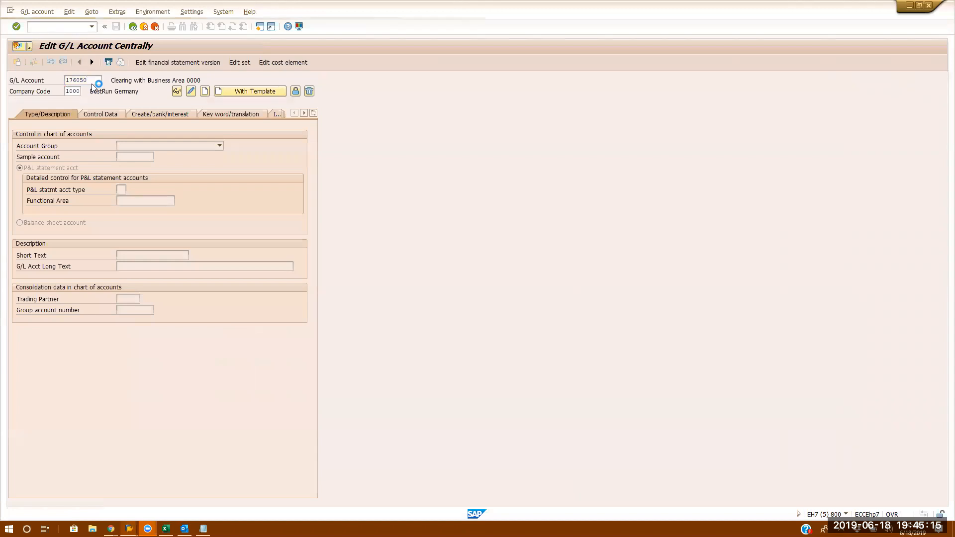
{"action": "left_click", "coordinate": [106, 115]}
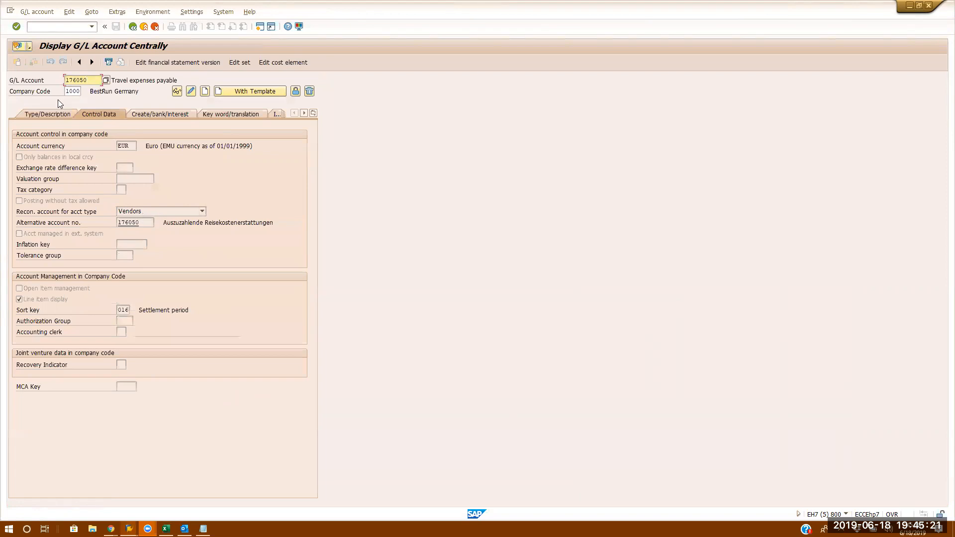
Switch G/L account 176050 to change mode and clear its short text
{"action": "left_click", "coordinate": [43, 112]}
{"action": "left_click", "coordinate": [191, 91]}
{"action": "left_click", "coordinate": [184, 257]}
{"action": "key", "text": "shift+Home"}
{"action": "key", "text": "Delete"}
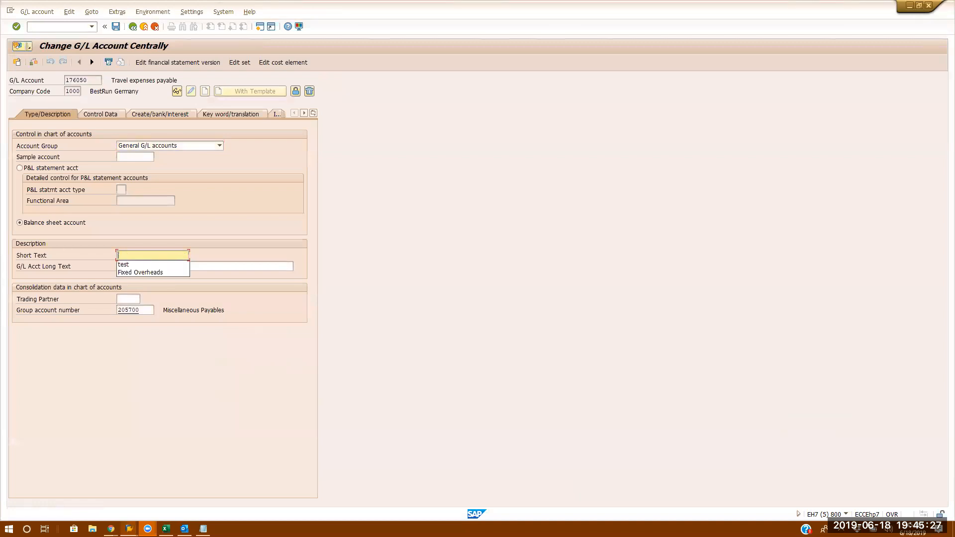
{"action": "type", "text": "Pyabal"}
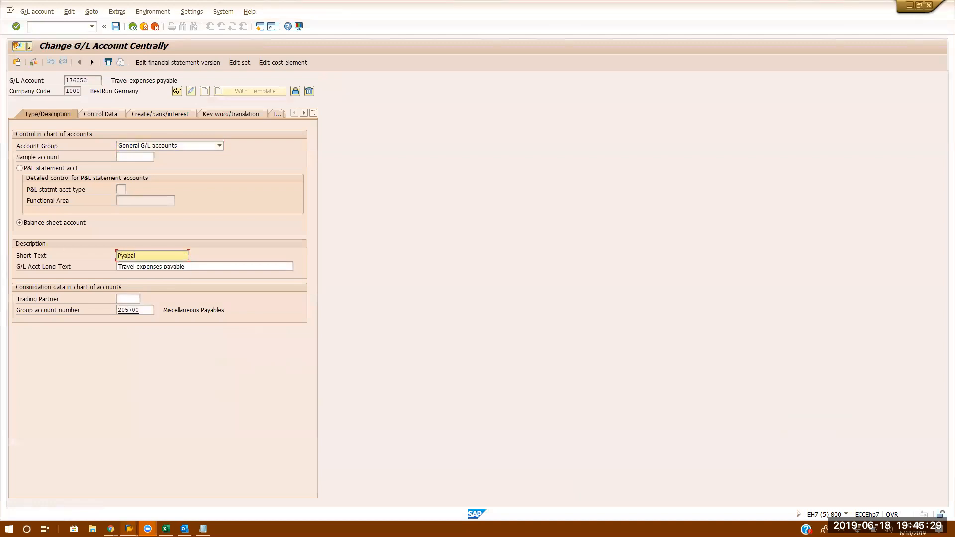
{"action": "type", "text": "ayable"}
{"action": "key", "text": "BackSpace"}
{"action": "key", "text": "BackSpace"}
{"action": "key", "text": "BackSpace"}
{"action": "key", "text": "BackSpace"}
{"action": "key", "text": "BackSpace"}
{"action": "key", "text": "BackSpace"}
{"action": "key", "text": "BackSpace"}
Enter Trade Payable as the short text of the G/L account
{"action": "type", "text": "T"}
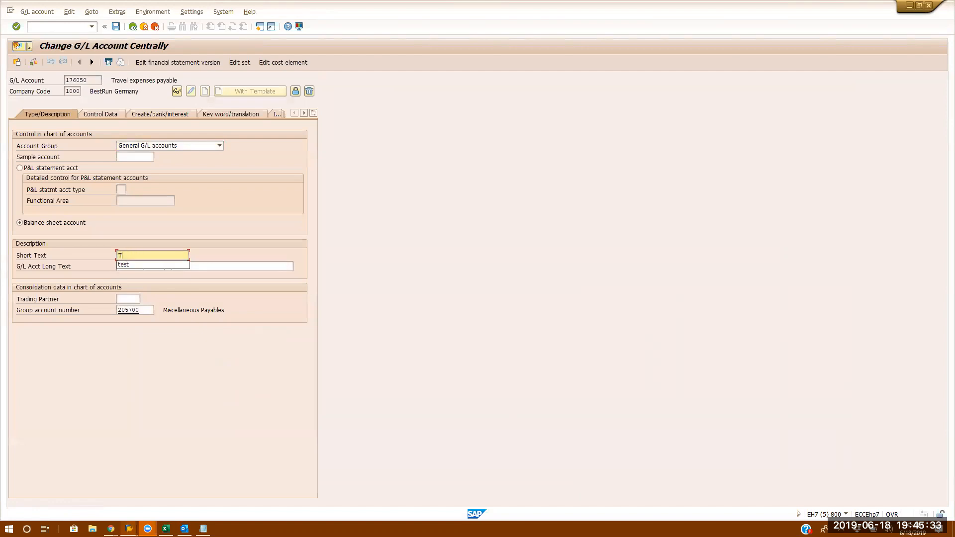
{"action": "type", "text": "rade Payavle"}
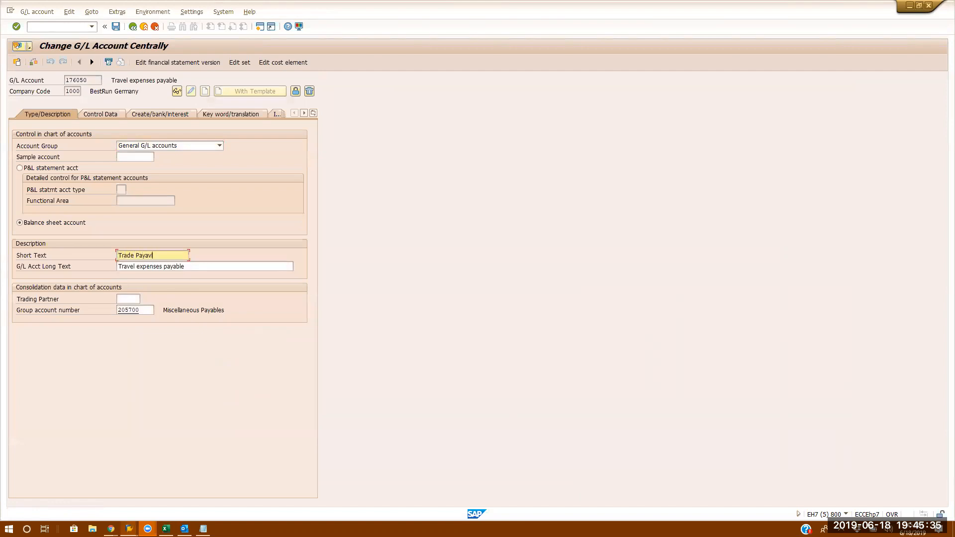
{"action": "key", "text": "BackSpace"}
Replace the G/L account's long text with Trade Payable
{"action": "left_click", "coordinate": [118, 267]}
{"action": "type", "text": "de Payab"}
{"action": "key", "text": "Delete"}
{"action": "key", "text": "Delete"}
{"action": "key", "text": "Delete"}
{"action": "key", "text": "Delete"}
{"action": "type", "text": "le"}
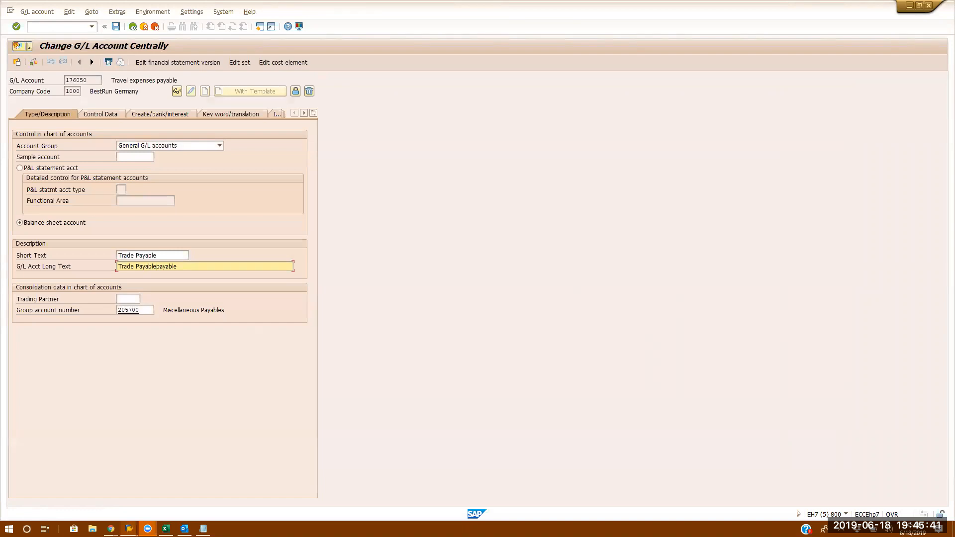
{"action": "key", "text": "Delete"}
{"action": "key", "text": "Delete"}
{"action": "key", "text": "Delete"}
{"action": "key", "text": "Delete"}
{"action": "key", "text": "Delete"}
{"action": "key", "text": "Delete"}
{"action": "key", "text": "Delete"}
Save the G/L account description changes and leave the account maintenance for the company code 1000 invoice
{"action": "left_click", "coordinate": [116, 27]}
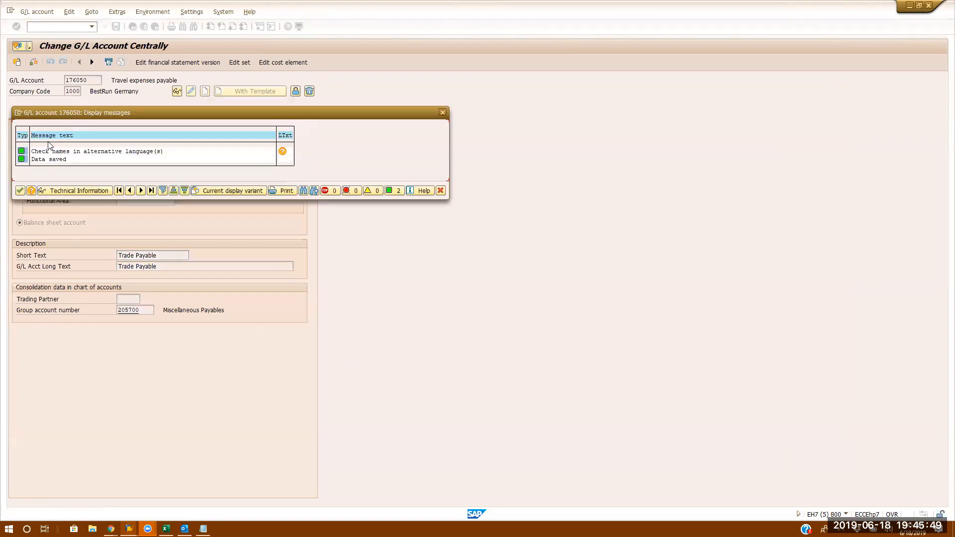
{"action": "key", "text": "Return"}
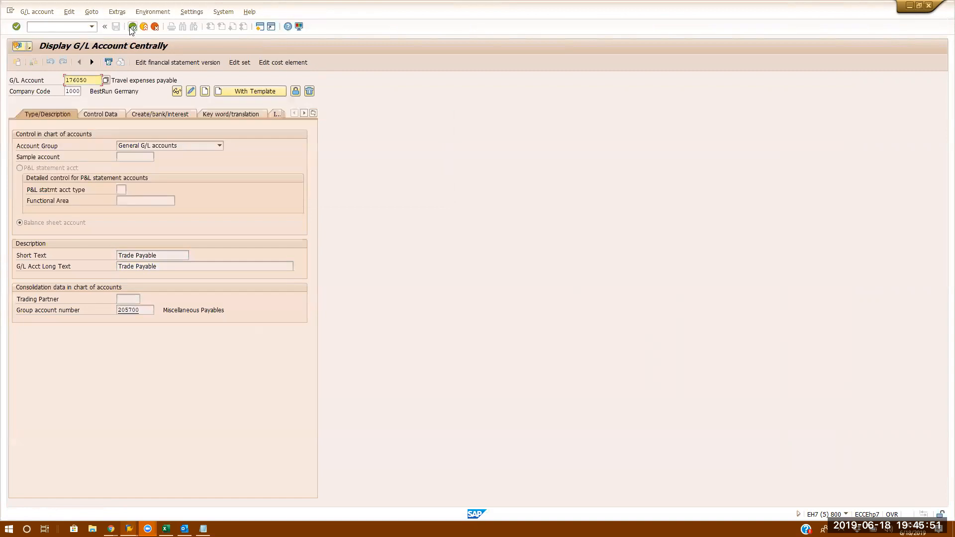
{"action": "left_click", "coordinate": [132, 26]}
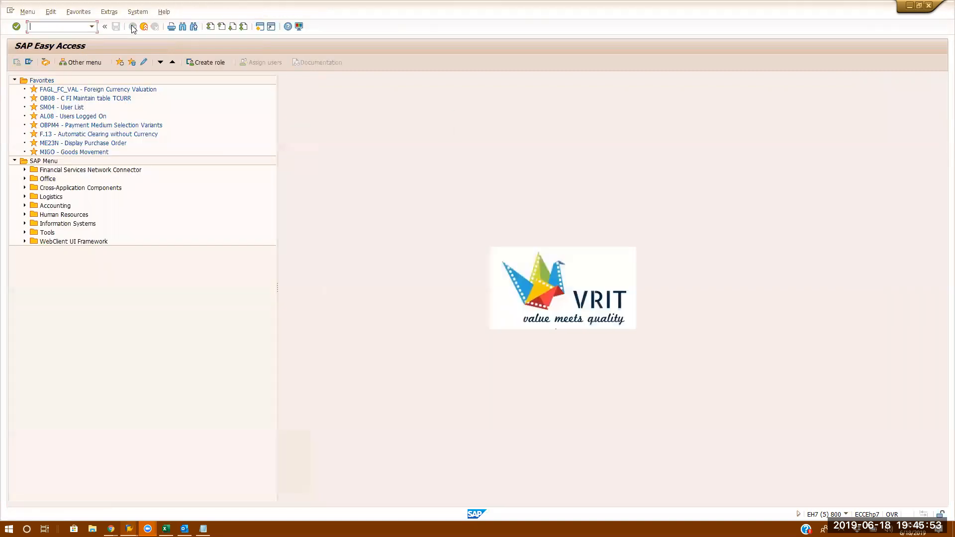
{"action": "left_click", "coordinate": [132, 26]}
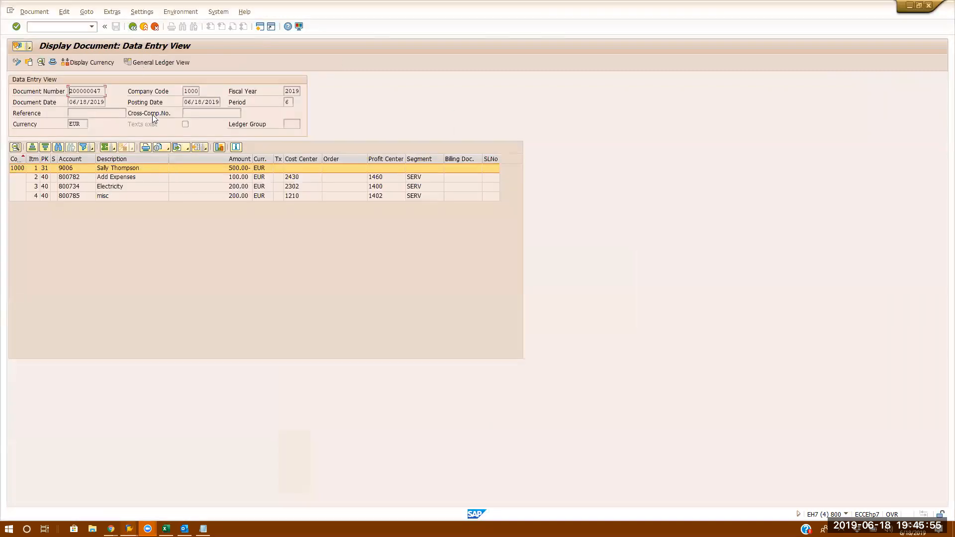
Open the invoice's general ledger view and compare the Add Expenses line with the Trade Payable line for profit center 1460
{"action": "left_click", "coordinate": [149, 64]}
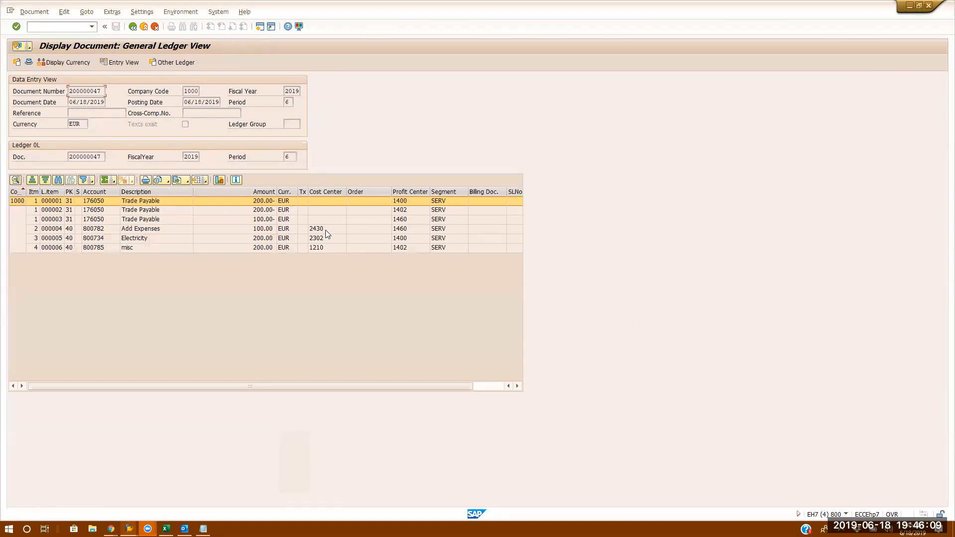
{"action": "left_click", "coordinate": [394, 229]}
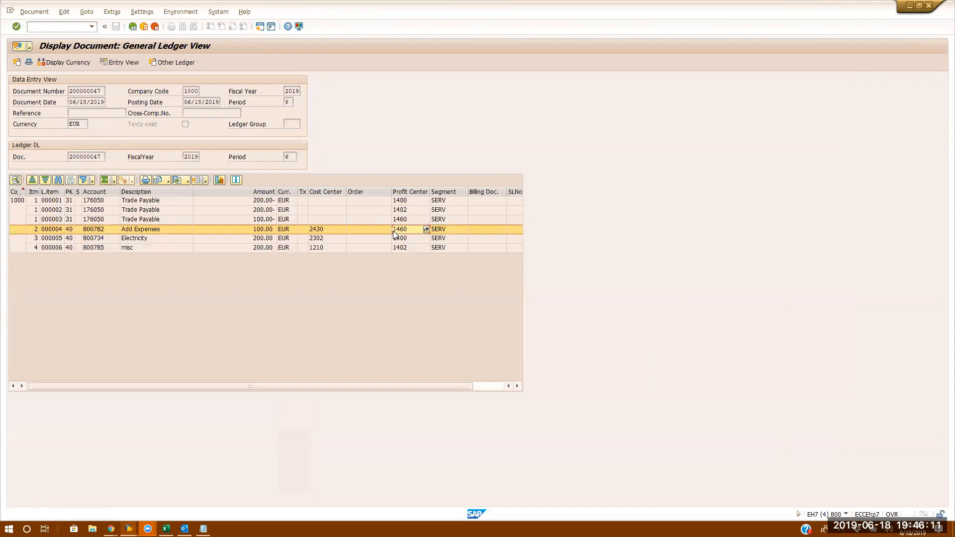
{"action": "left_click", "coordinate": [263, 219]}
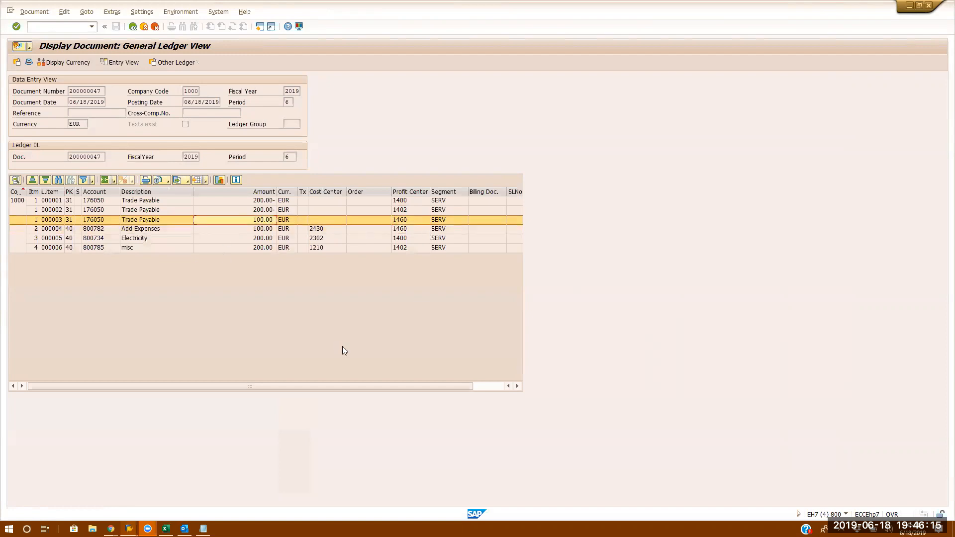
Return to the data entry view and review the amounts of the three expense lines and the vendor line
{"action": "left_click", "coordinate": [120, 63]}
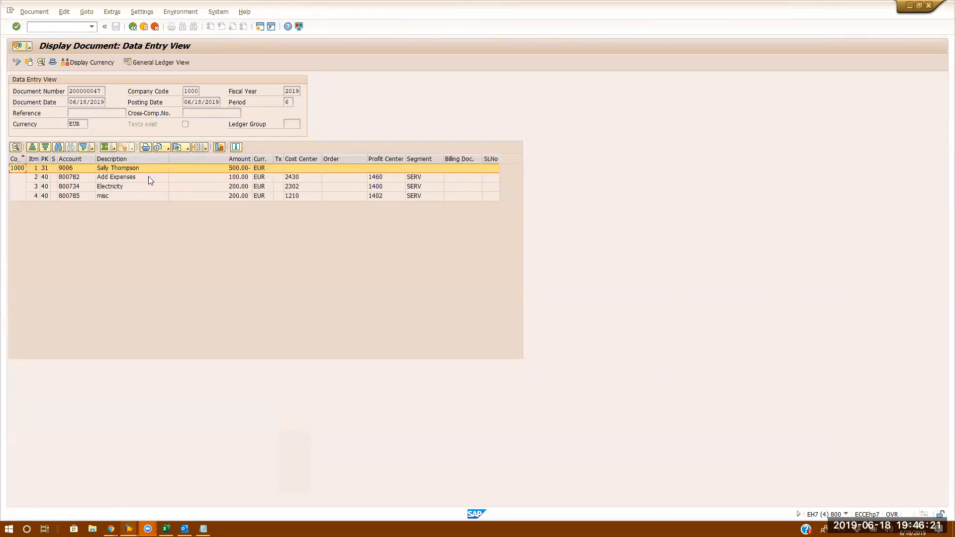
{"action": "left_click", "coordinate": [226, 178]}
{"action": "left_click", "coordinate": [229, 186]}
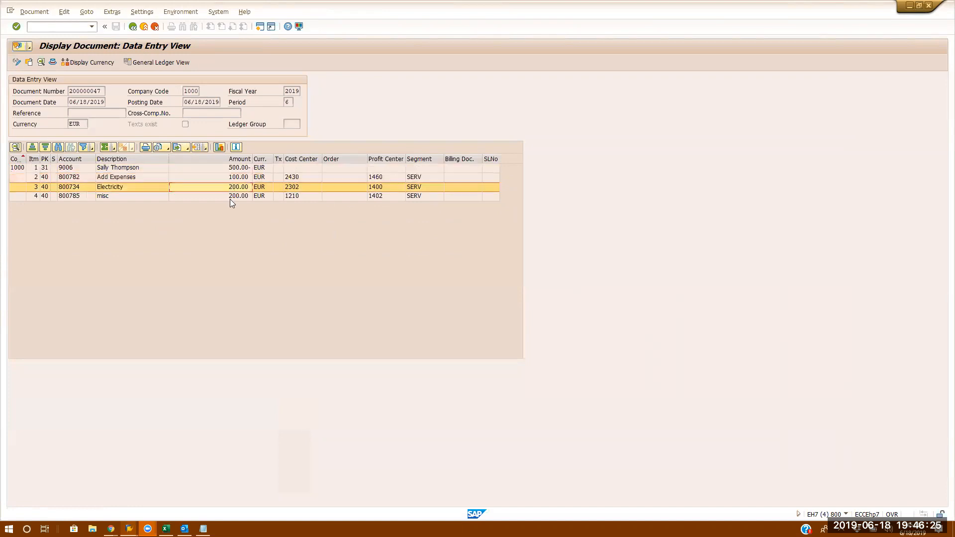
{"action": "left_click", "coordinate": [230, 199]}
{"action": "left_click", "coordinate": [217, 171]}
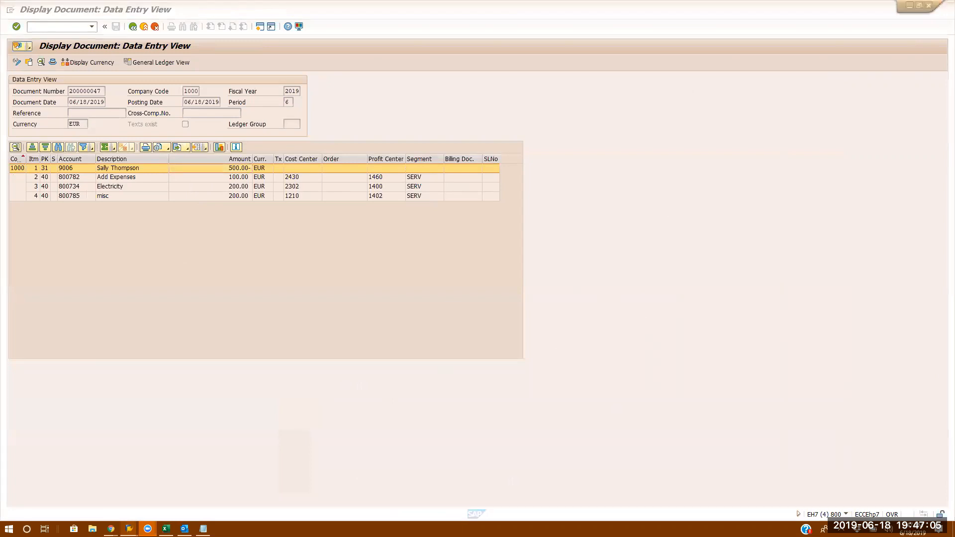
Switch to the company code 3333 document's general ledger view and examine the Sundry Creditors line
{"action": "key", "text": "alt+Tab"}
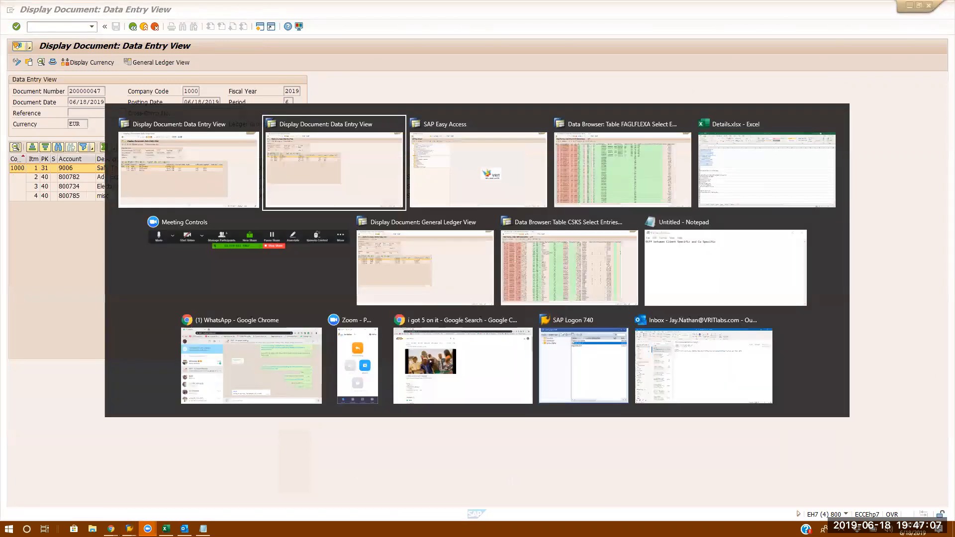
{"action": "key", "text": "alt+Tab"}
{"action": "key", "text": "alt+Tab"}
{"action": "key", "text": "alt+Tab"}
{"action": "key", "text": "alt+Tab"}
{"action": "key", "text": "alt+Tab"}
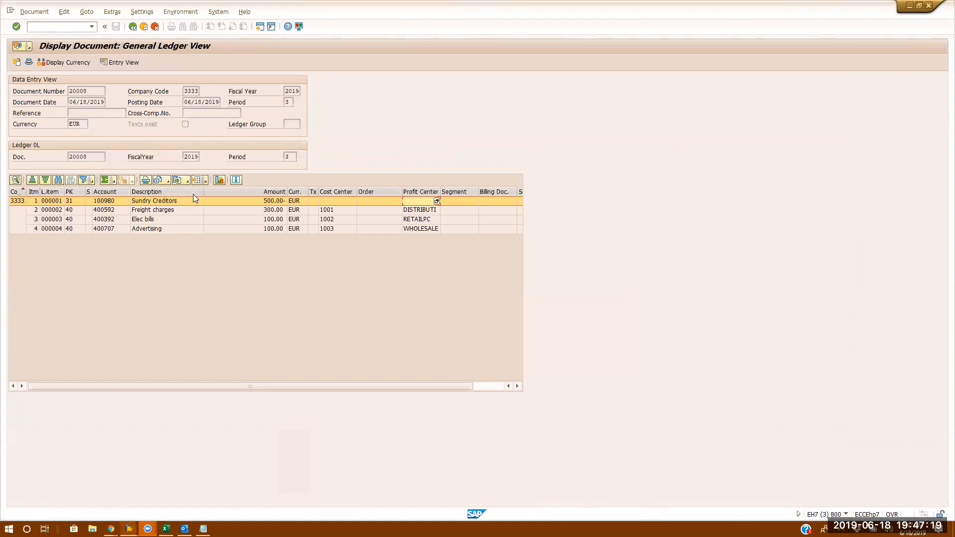
{"action": "left_click", "coordinate": [175, 200]}
Try to open transaction F.FD from the company code 3333 document
{"action": "left_click", "coordinate": [43, 27]}
{"action": "type", "text": "/mn"}
{"action": "key", "text": "BackSpace"}
{"action": "key", "text": "BackSpace"}
{"action": "key", "text": "BackSpace"}
{"action": "type", "text": "/nf.fd"}
{"action": "key", "text": "Return"}
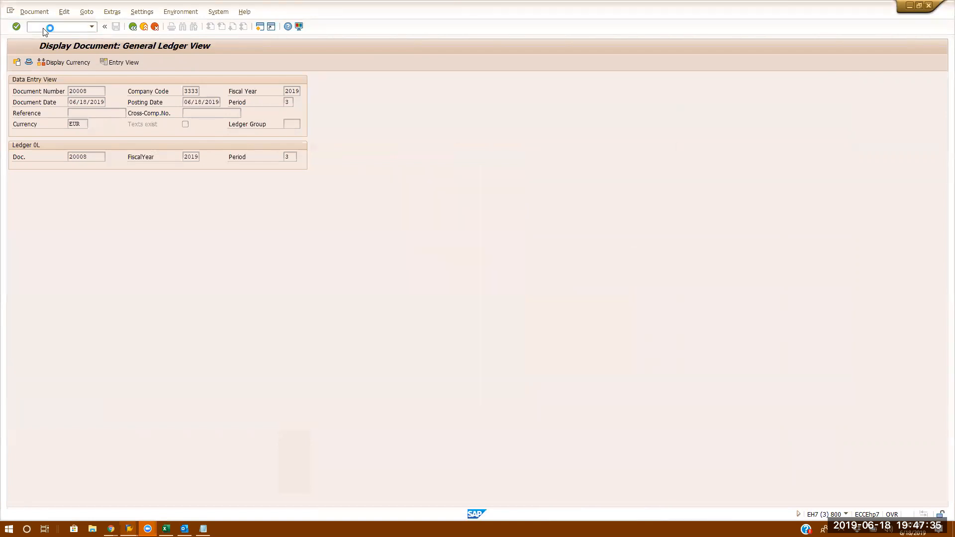
Open transaction F.5D for calculating the balance sheet adjustment and start entering a company code
{"action": "type", "text": "f.5"}
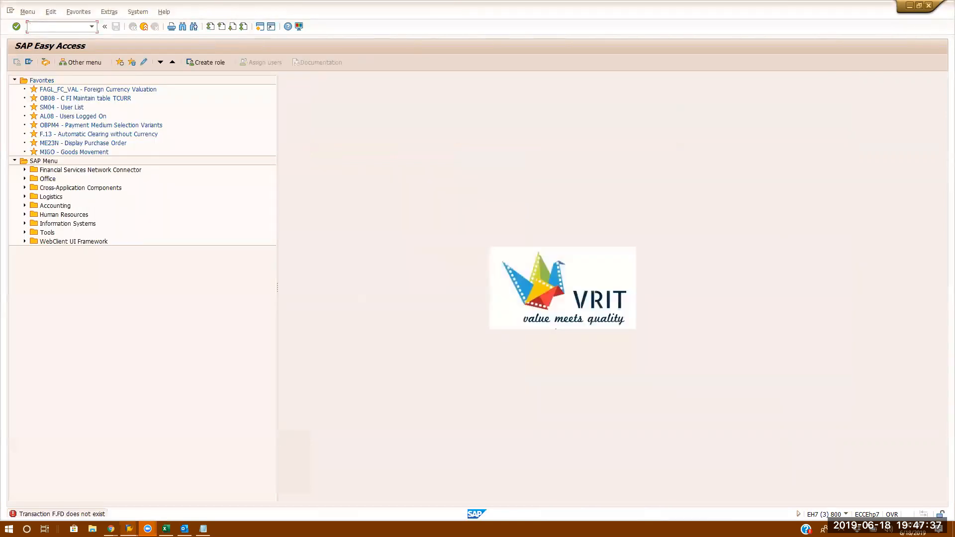
{"action": "type", "text": "d"}
{"action": "key", "text": "Return"}
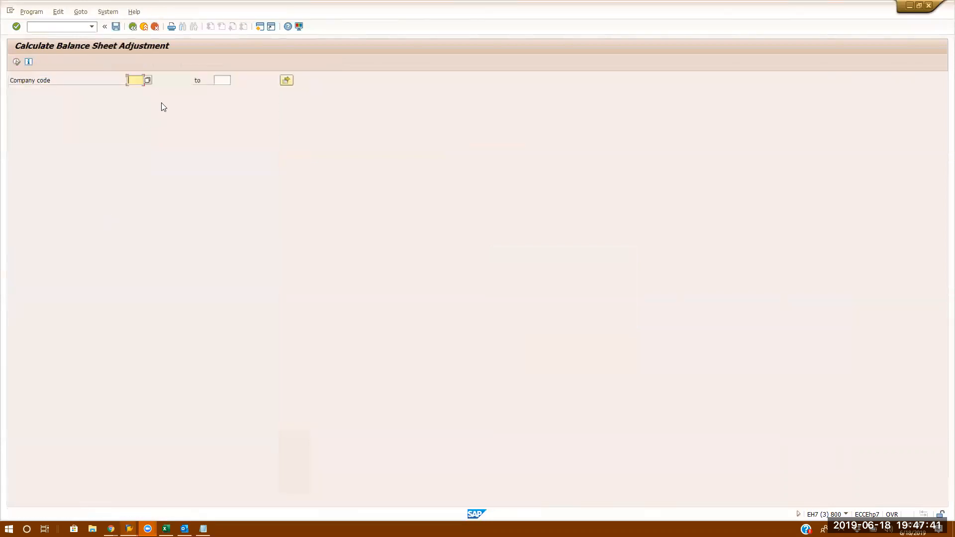
{"action": "type", "text": "3"}
Open transaction 1KEK for transferring payables and receivables to Profit Center Accounting
{"action": "left_click", "coordinate": [60, 26]}
{"action": "type", "text": "/nak3"}
{"action": "key", "text": "BackSpace"}
{"action": "key", "text": "BackSpace"}
{"action": "key", "text": "BackSpace"}
{"action": "key", "text": "BackSpace"}
{"action": "type", "text": "n1kek"}
{"action": "key", "text": "Return"}
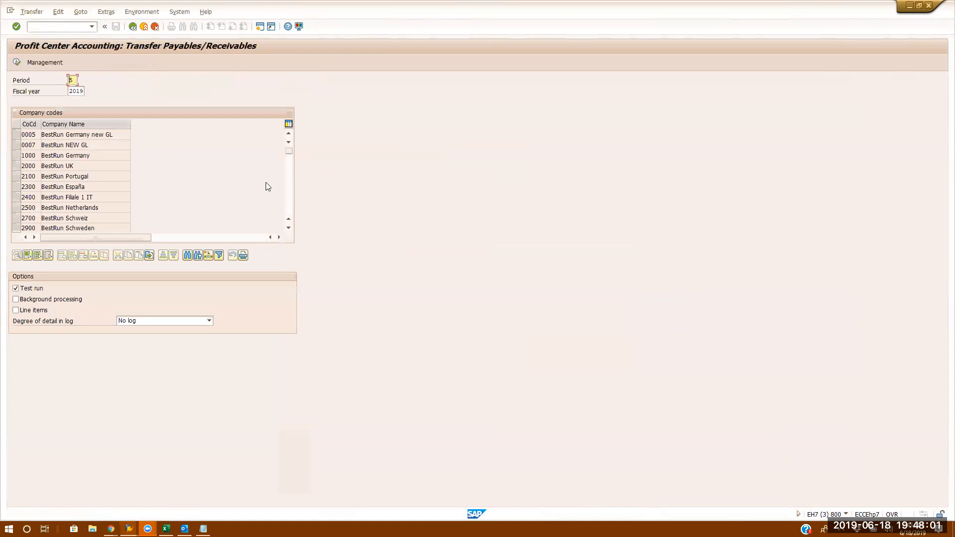
Look through the whole list of company codes available for the payables and receivables transfer
{"action": "left_click", "coordinate": [292, 194]}
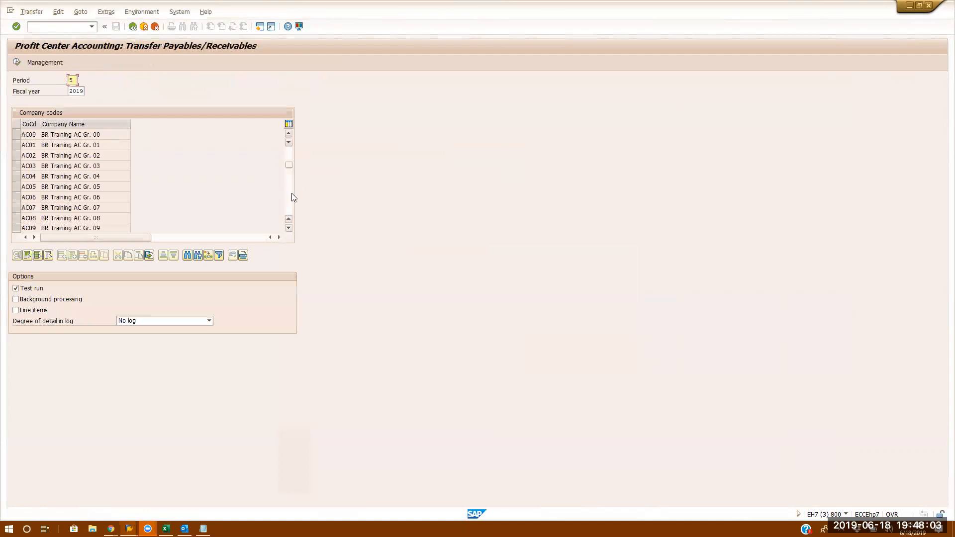
{"action": "left_click", "coordinate": [292, 194]}
{"action": "left_click", "coordinate": [292, 160]}
{"action": "left_click", "coordinate": [292, 157]}
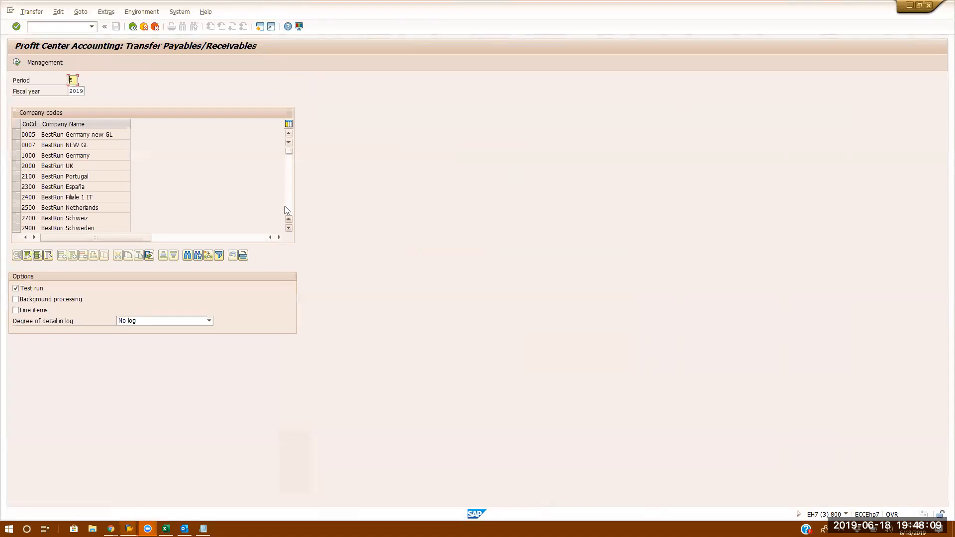
{"action": "left_click", "coordinate": [289, 228]}
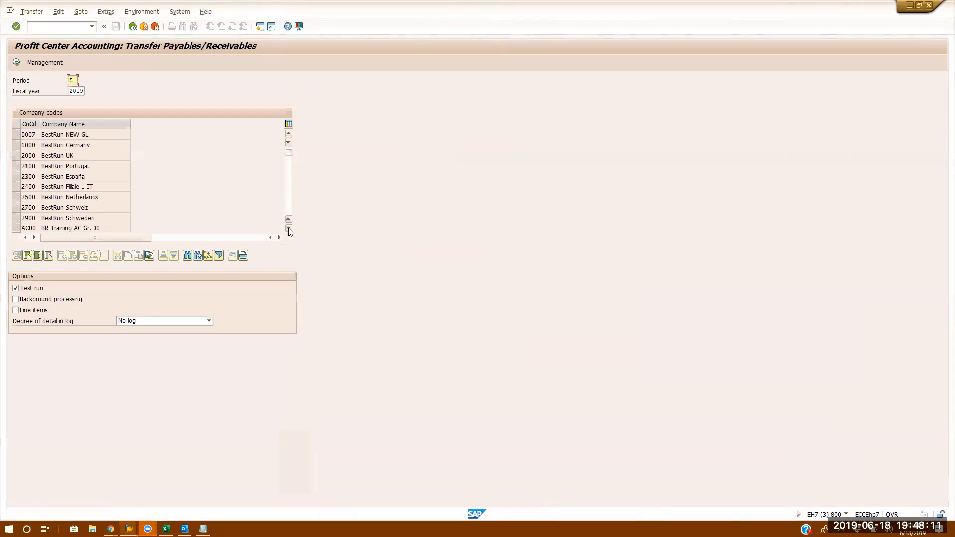
{"action": "left_click", "coordinate": [289, 228]}
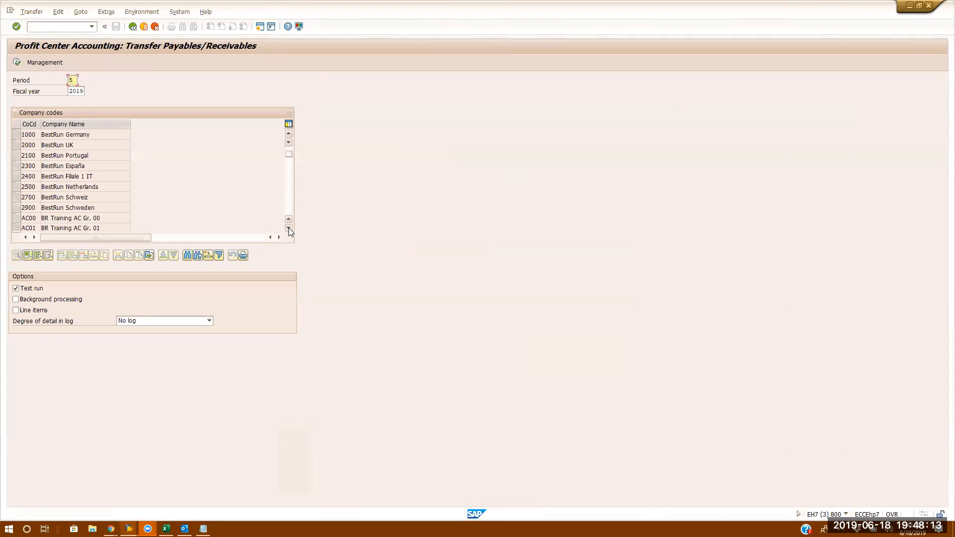
{"action": "left_click", "coordinate": [288, 227]}
{"action": "left_click", "coordinate": [289, 228]}
{"action": "left_click", "coordinate": [288, 228]}
{"action": "left_click", "coordinate": [288, 228]}
{"action": "left_click", "coordinate": [289, 228]}
{"action": "left_click", "coordinate": [288, 228]}
{"action": "left_click", "coordinate": [288, 228]}
{"action": "left_click", "coordinate": [289, 228]}
{"action": "left_click", "coordinate": [288, 228]}
{"action": "left_click", "coordinate": [289, 228]}
{"action": "left_click", "coordinate": [289, 228]}
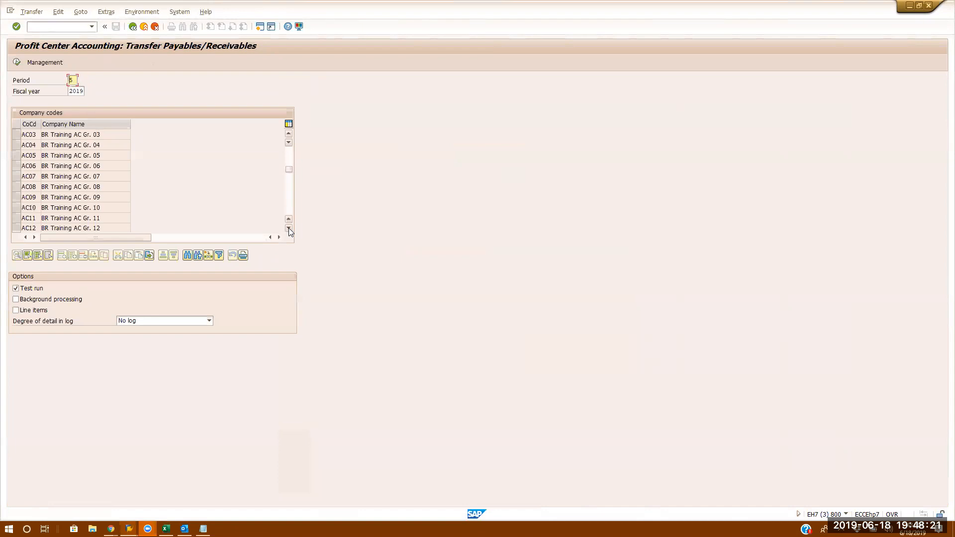
{"action": "left_click", "coordinate": [289, 228]}
{"action": "left_click", "coordinate": [288, 228]}
{"action": "left_click", "coordinate": [289, 228]}
{"action": "left_click", "coordinate": [288, 228]}
{"action": "left_click", "coordinate": [288, 228]}
{"action": "left_click", "coordinate": [289, 228]}
{"action": "left_click", "coordinate": [289, 228]}
{"action": "left_click", "coordinate": [288, 228]}
{"action": "left_click", "coordinate": [289, 228]}
{"action": "left_click", "coordinate": [288, 228]}
{"action": "left_click", "coordinate": [289, 228]}
{"action": "left_click", "coordinate": [289, 227]}
{"action": "left_click", "coordinate": [288, 227]}
{"action": "left_click", "coordinate": [288, 228]}
{"action": "left_click", "coordinate": [288, 227]}
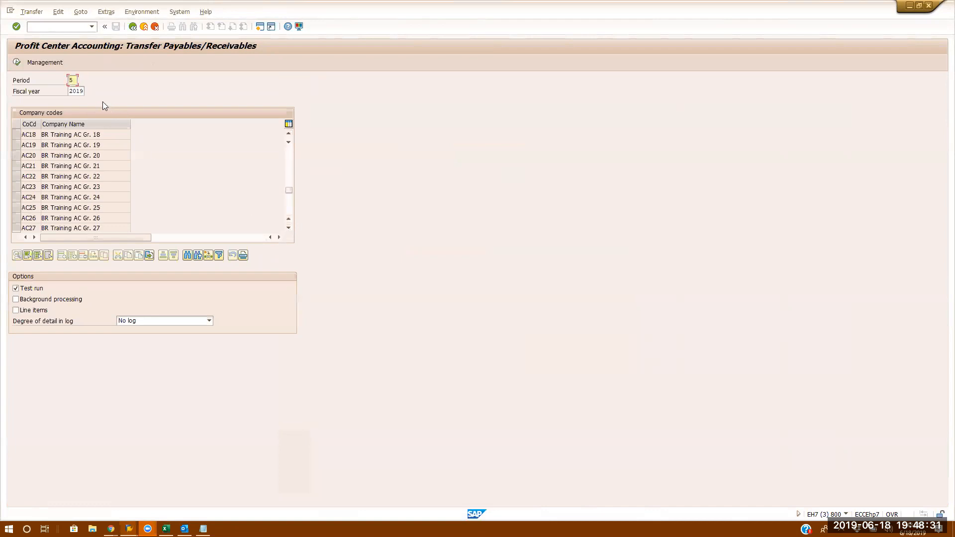
{"action": "left_click", "coordinate": [289, 228]}
{"action": "left_click", "coordinate": [287, 208]}
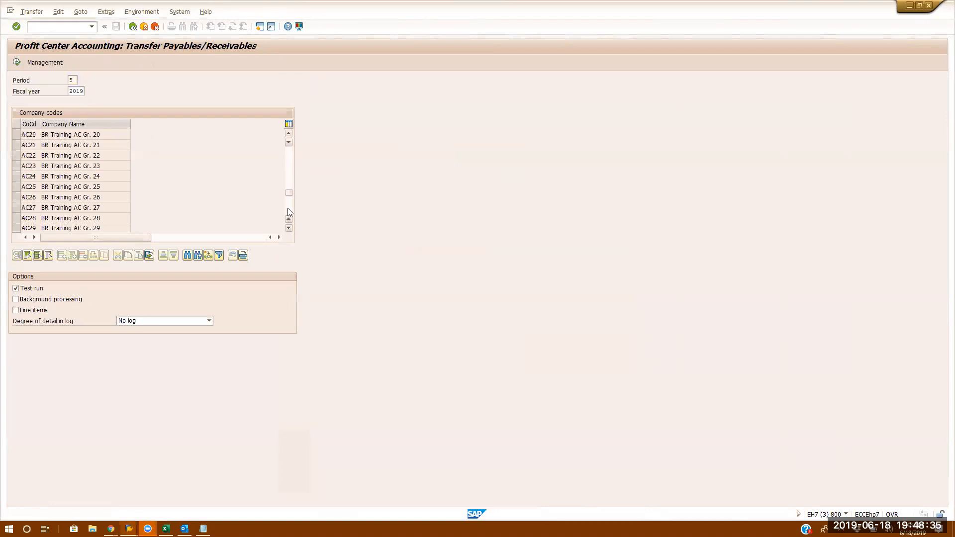
{"action": "left_click", "coordinate": [288, 130]}
{"action": "left_click", "coordinate": [287, 130]}
{"action": "left_click", "coordinate": [287, 130]}
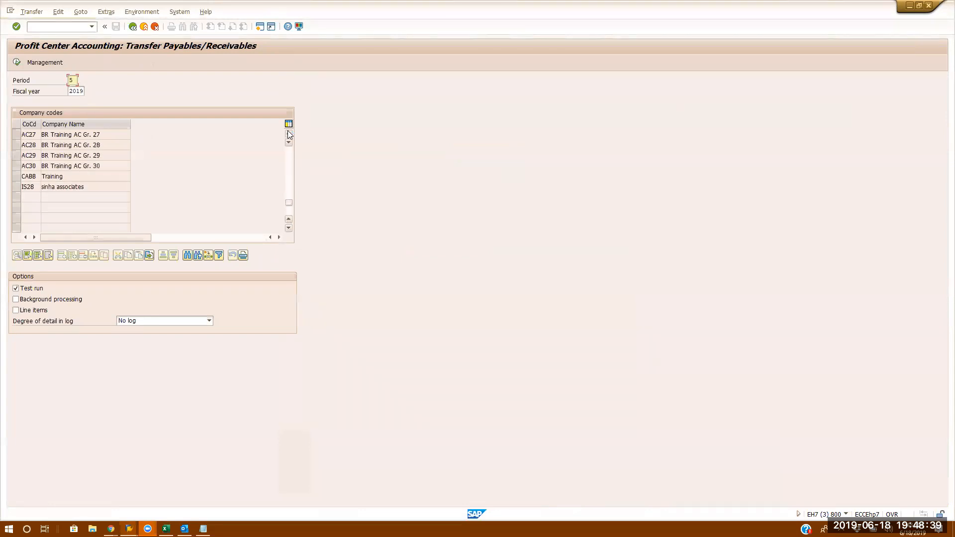
{"action": "left_click_drag", "start_coordinate": [289, 202], "coordinate": [293, 101]}
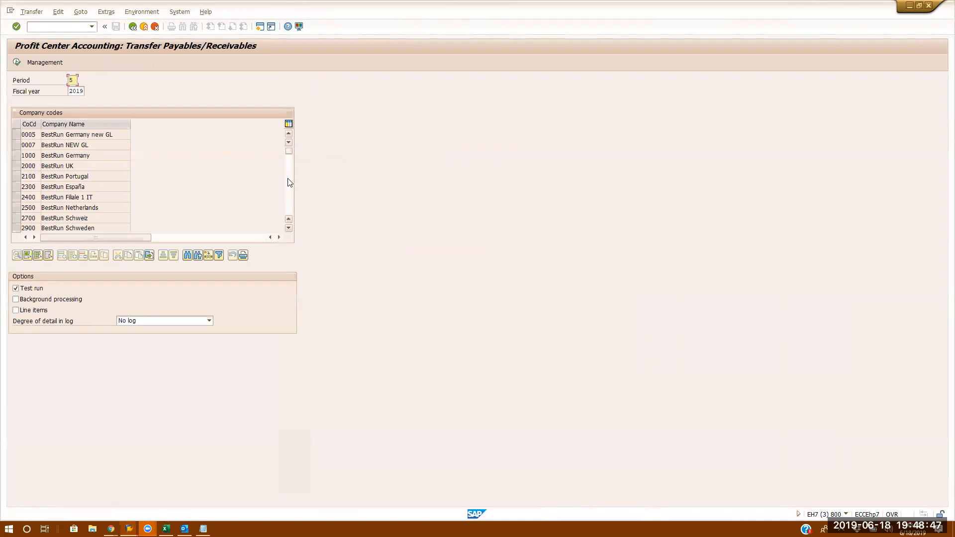
Check the management log entries of the payables and receivables transfer
{"action": "left_click", "coordinate": [50, 61]}
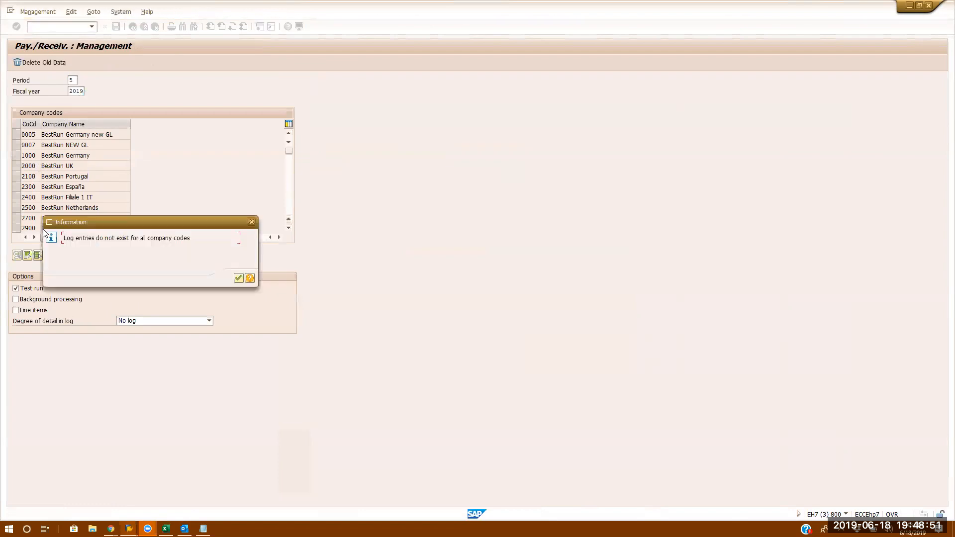
{"action": "key", "text": "Return"}
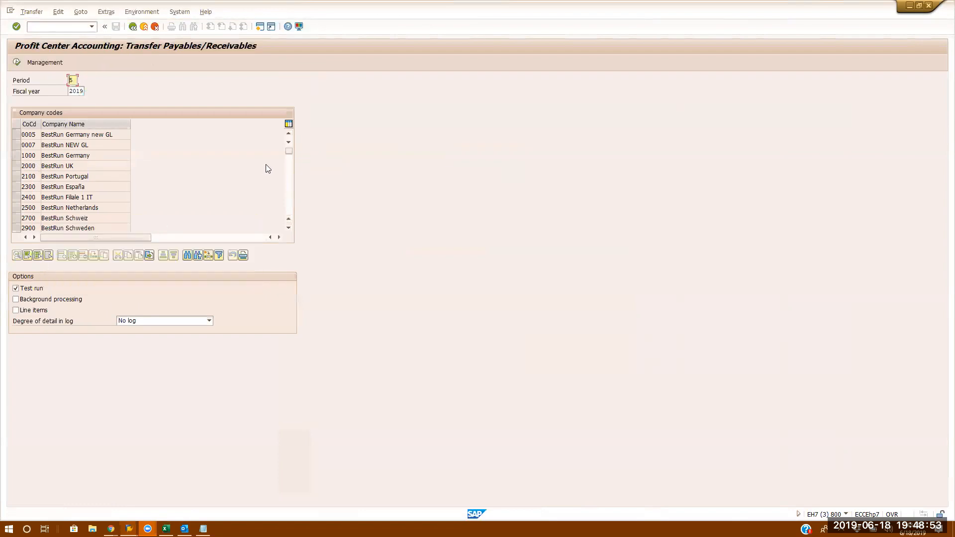
Go through the transfer's company code list again to its end and select the row for AC26
{"action": "left_click", "coordinate": [70, 196]}
{"action": "scroll", "coordinate": [70, 194], "scroll_direction": "down", "scroll_amount": 5}
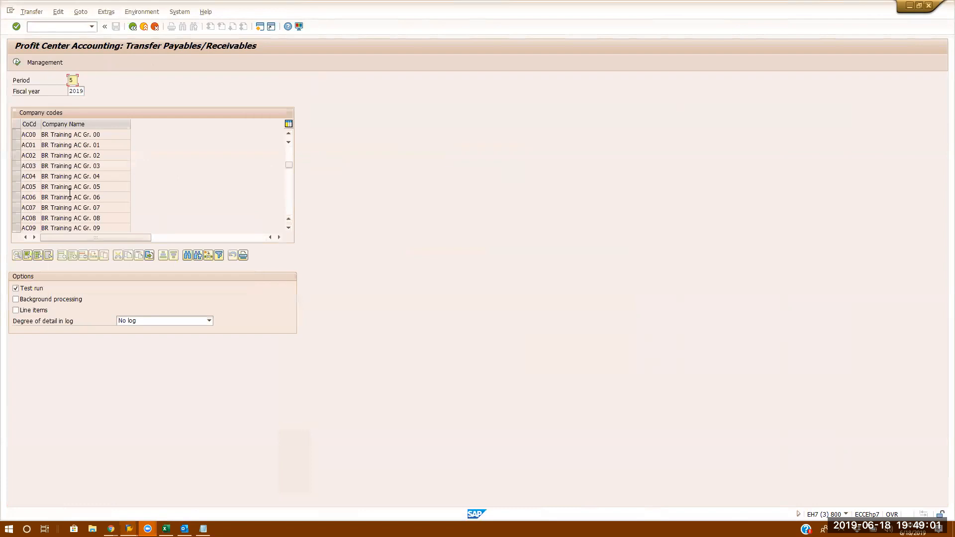
{"action": "scroll", "coordinate": [71, 191], "scroll_direction": "up", "scroll_amount": 5}
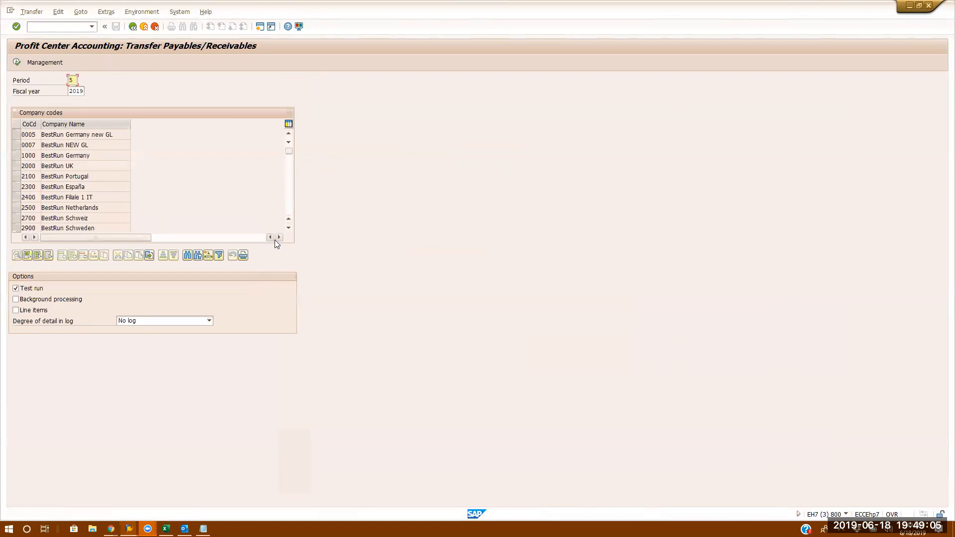
{"action": "left_click", "coordinate": [289, 229]}
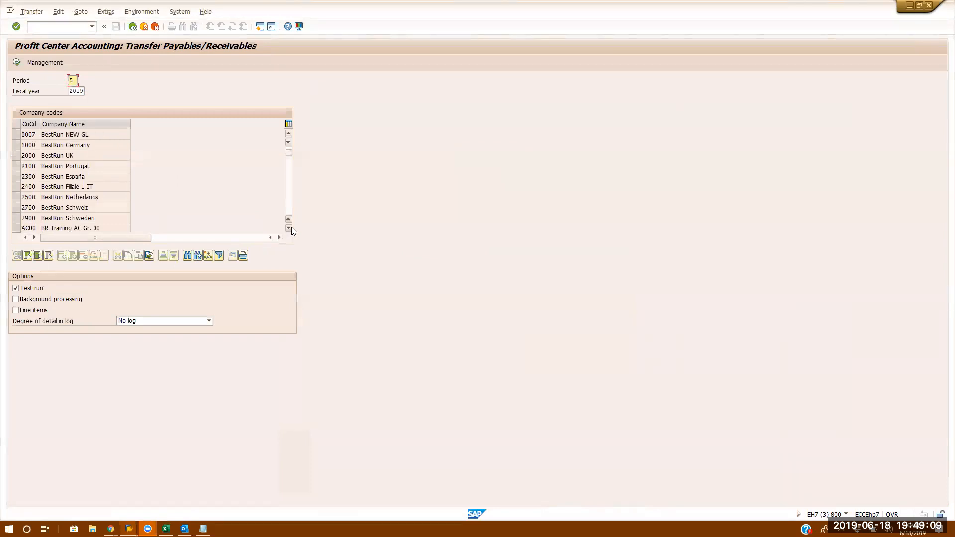
{"action": "left_click", "coordinate": [289, 228]}
{"action": "left_click", "coordinate": [288, 228]}
{"action": "left_click", "coordinate": [288, 228]}
{"action": "left_click", "coordinate": [289, 228]}
{"action": "left_click", "coordinate": [289, 228]}
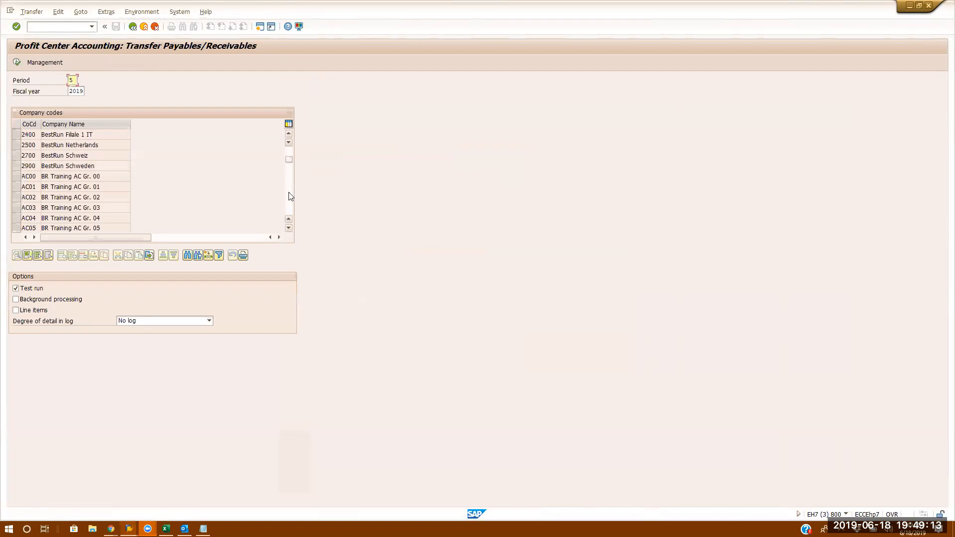
{"action": "left_click", "coordinate": [289, 197]}
{"action": "left_click", "coordinate": [290, 198]}
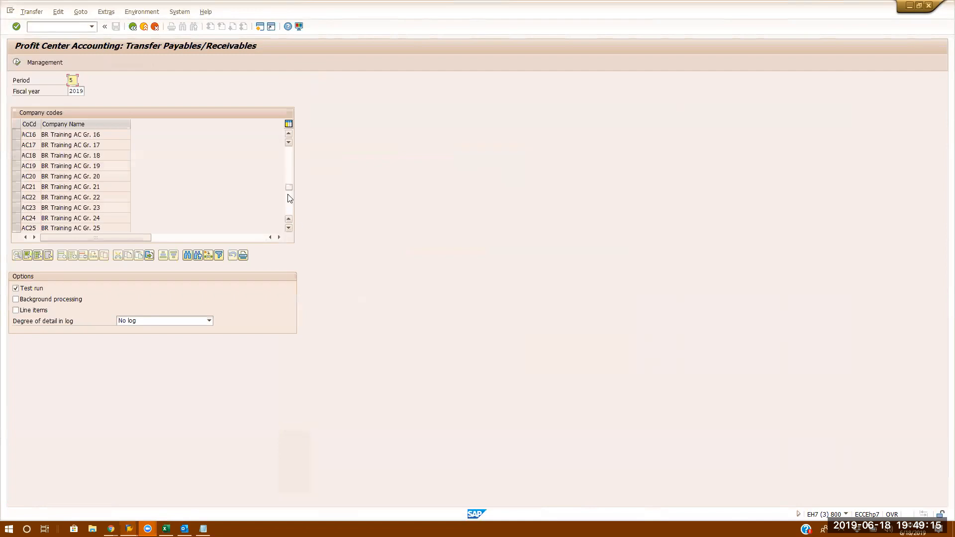
{"action": "left_click", "coordinate": [289, 207]}
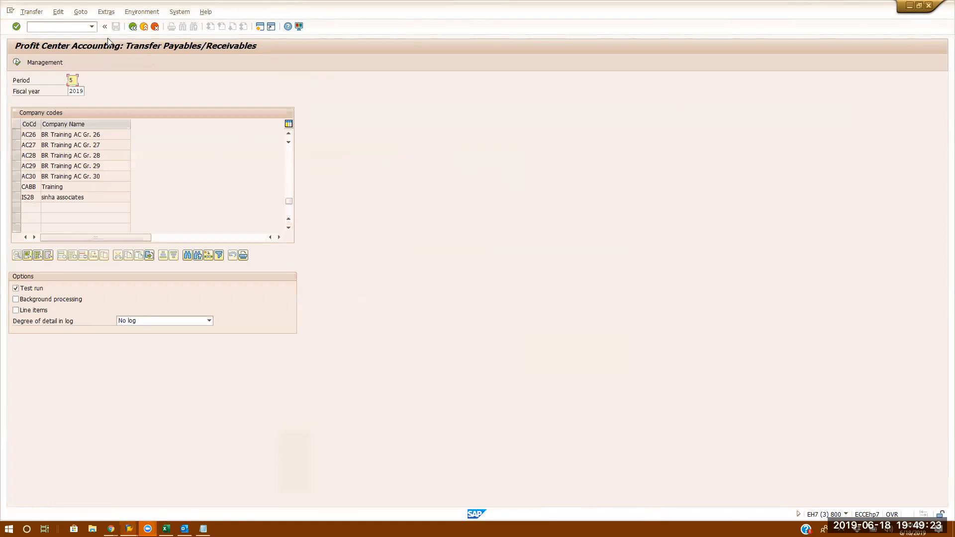
{"action": "left_click", "coordinate": [17, 134]}
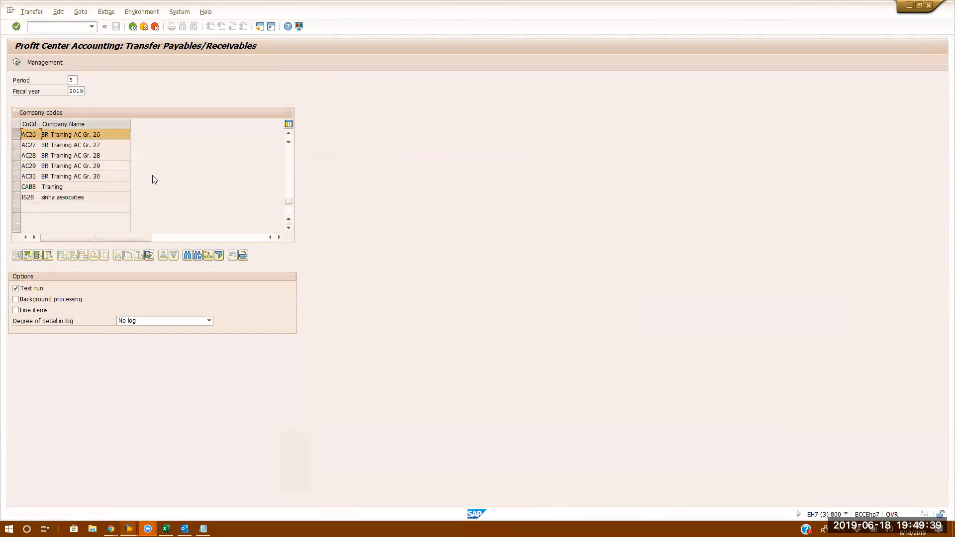
Leave the transfer transaction and switch to the company code 1000 vendor invoice in general ledger view
{"action": "left_click", "coordinate": [133, 26]}
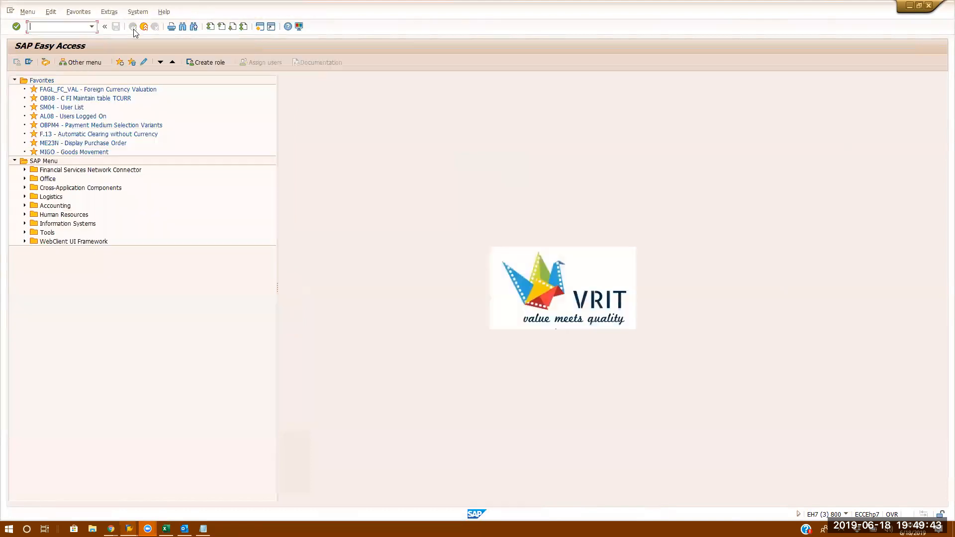
{"action": "key", "text": "alt+Tab"}
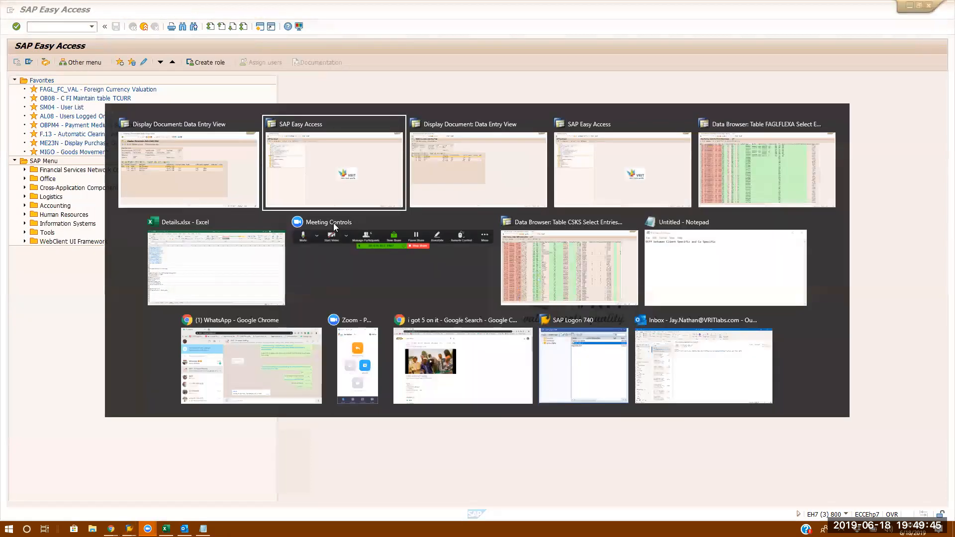
{"action": "key", "text": "alt+Tab"}
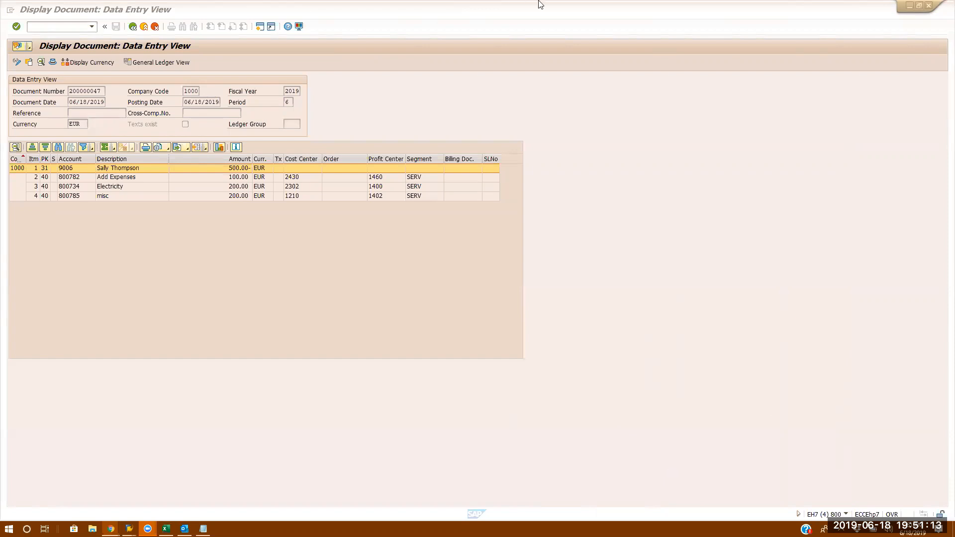
{"action": "left_click", "coordinate": [147, 62]}
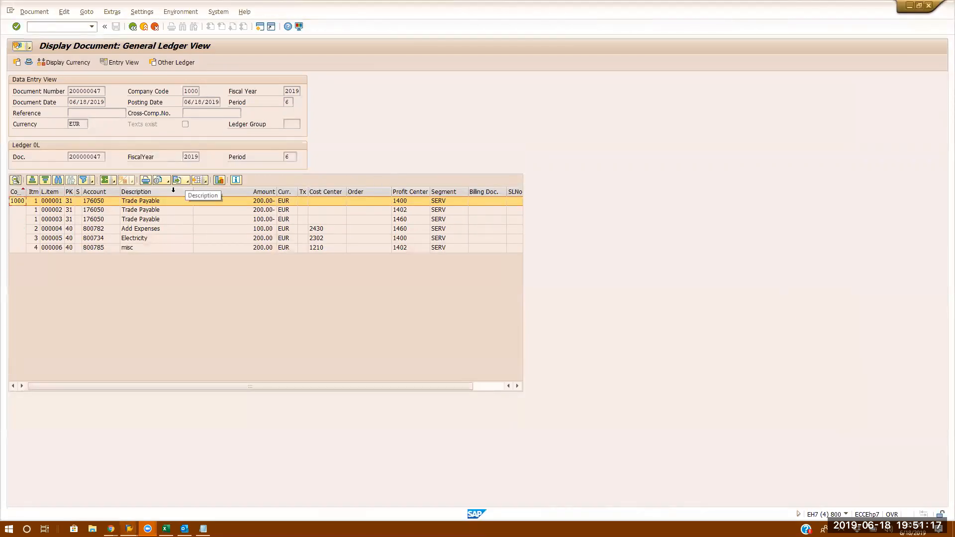
Examine the three Trade Payable lines of the invoice and the profit center assigned to each
{"action": "left_click", "coordinate": [158, 201]}
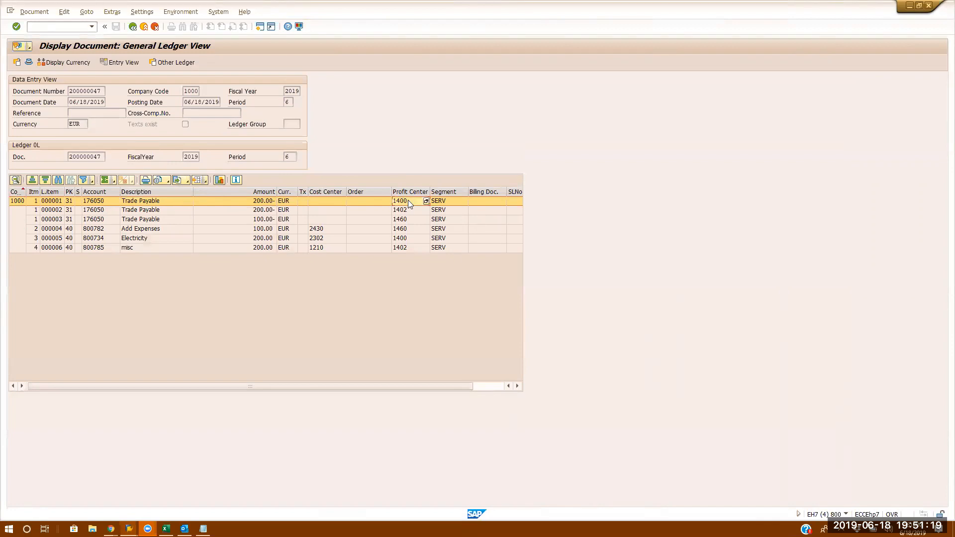
{"action": "left_click", "coordinate": [164, 210]}
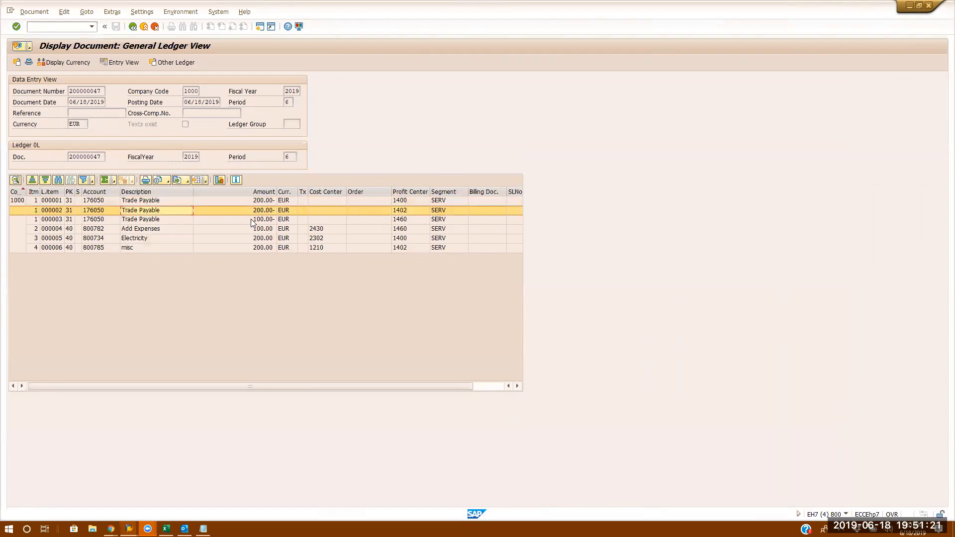
{"action": "left_click", "coordinate": [149, 219]}
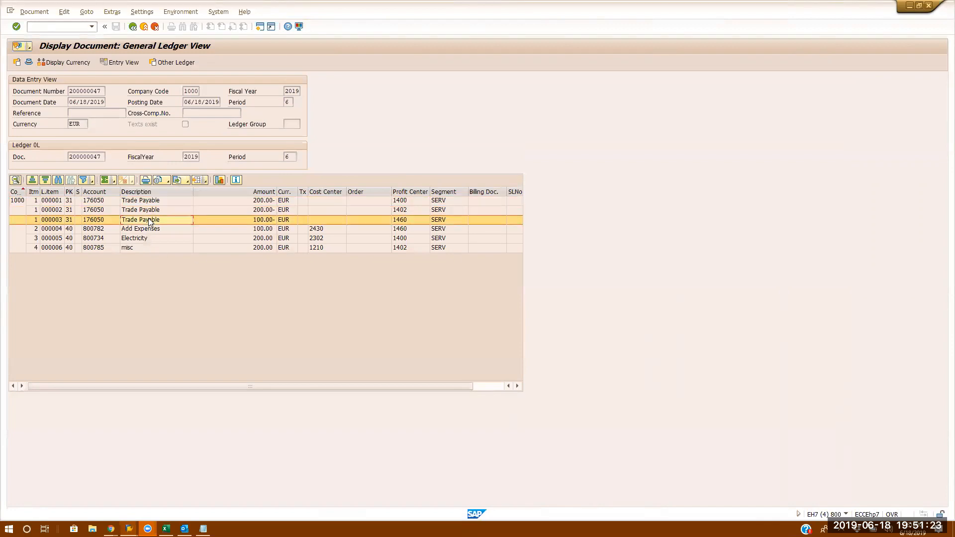
{"action": "left_click", "coordinate": [404, 222]}
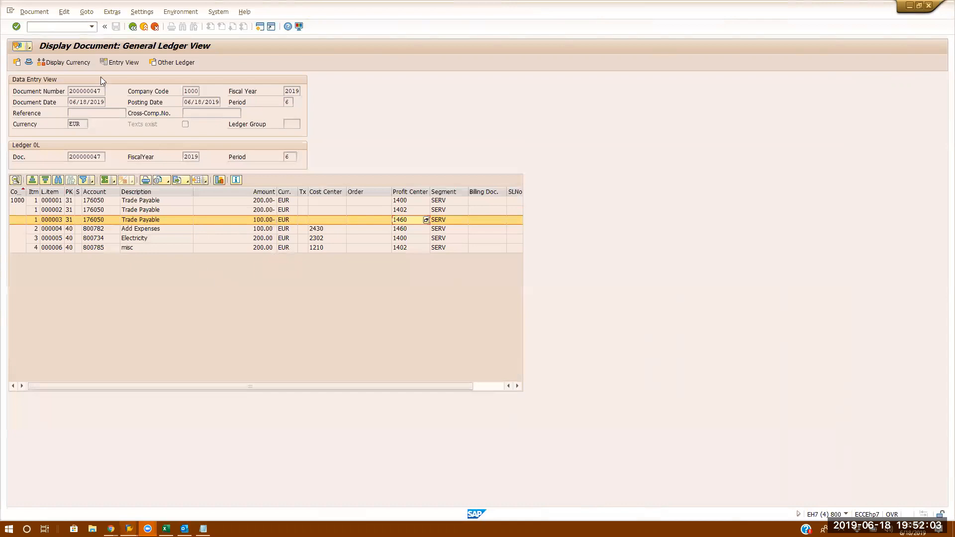
Compare the invoice's data entry view with its general ledger view, ending in the data entry view
{"action": "left_click", "coordinate": [65, 27]}
{"action": "left_click", "coordinate": [127, 60]}
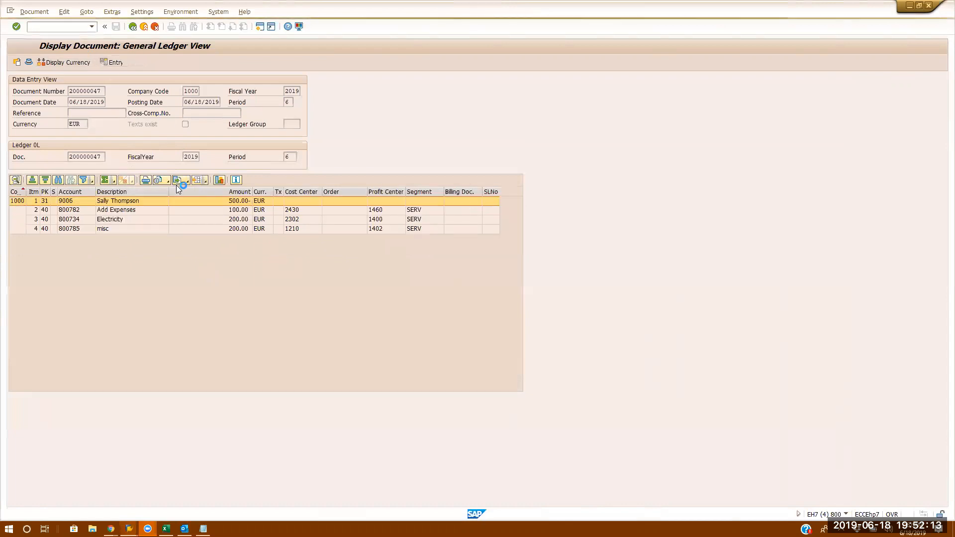
{"action": "left_click", "coordinate": [148, 64]}
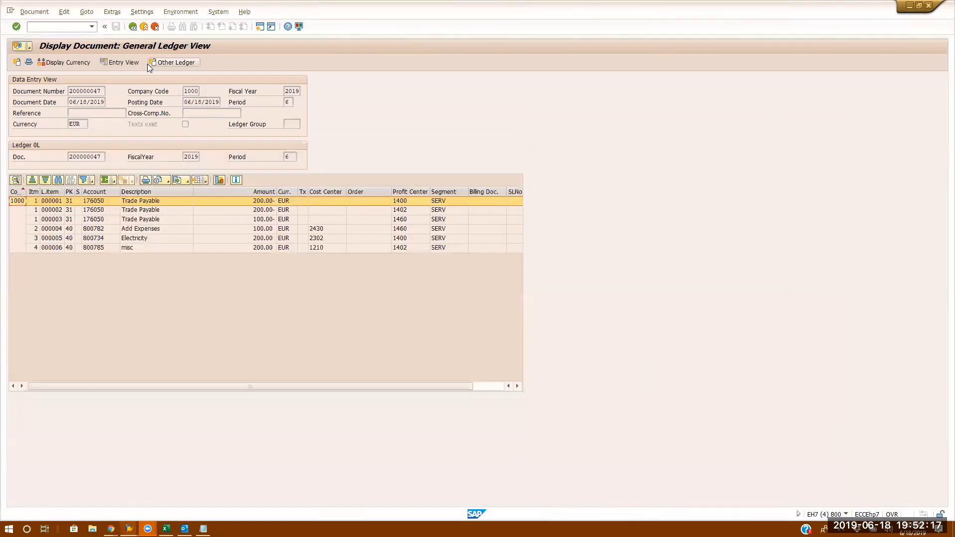
{"action": "left_click", "coordinate": [124, 62]}
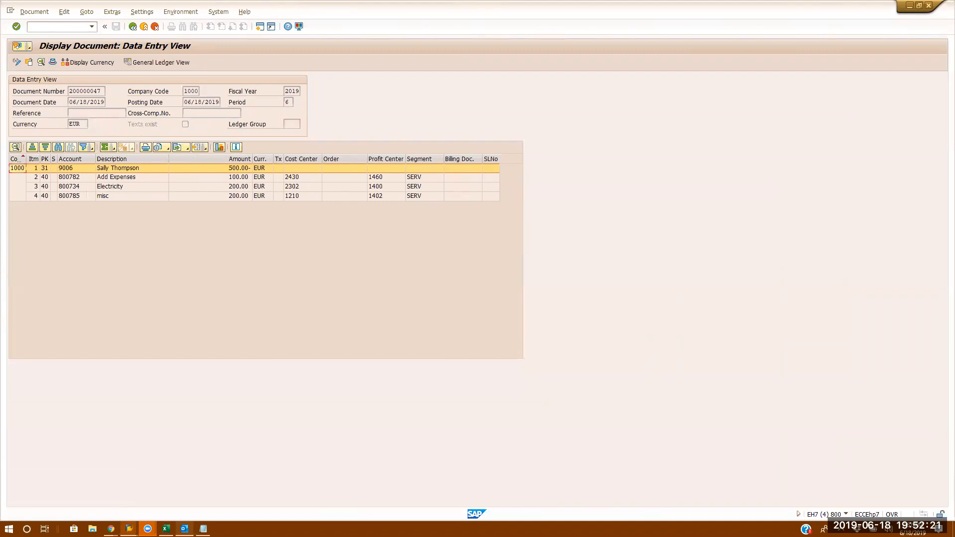
Switch to the session showing table CSKS, leave that table and open table BSEG in the Data Browser
{"action": "mouse_move", "coordinate": [129, 528]}
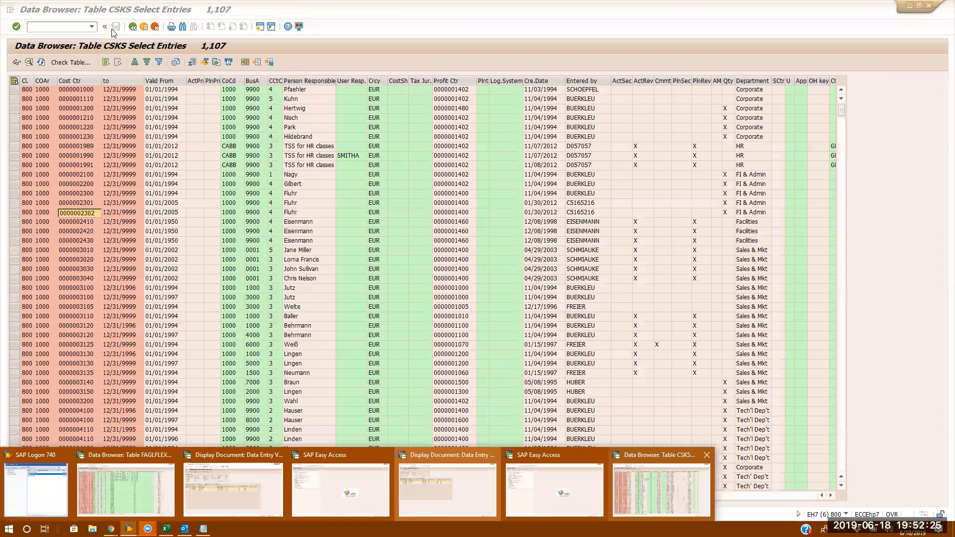
{"action": "left_click", "coordinate": [681, 493]}
{"action": "left_click", "coordinate": [133, 28]}
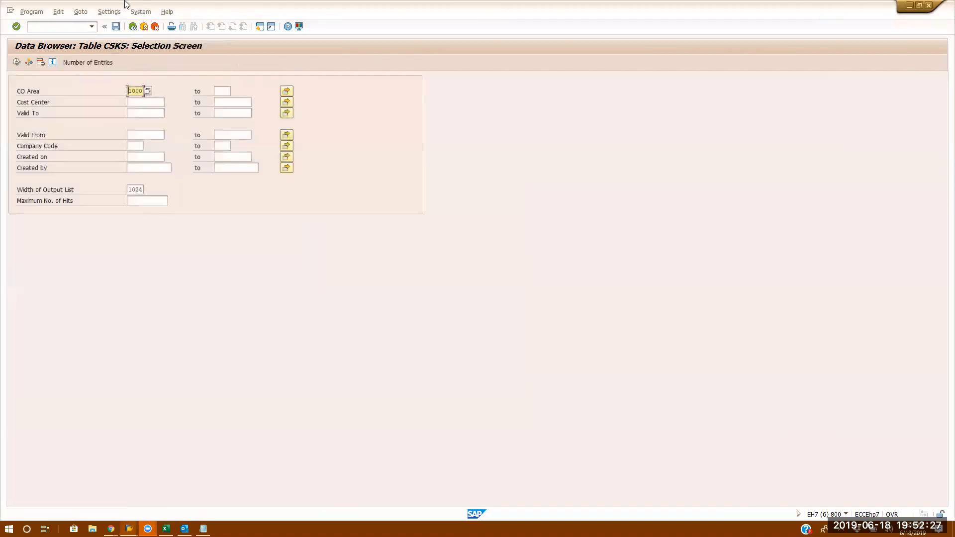
{"action": "left_click", "coordinate": [133, 27]}
{"action": "left_click_drag", "start_coordinate": [138, 100], "coordinate": [2, 81]}
{"action": "key", "text": "BackSpace"}
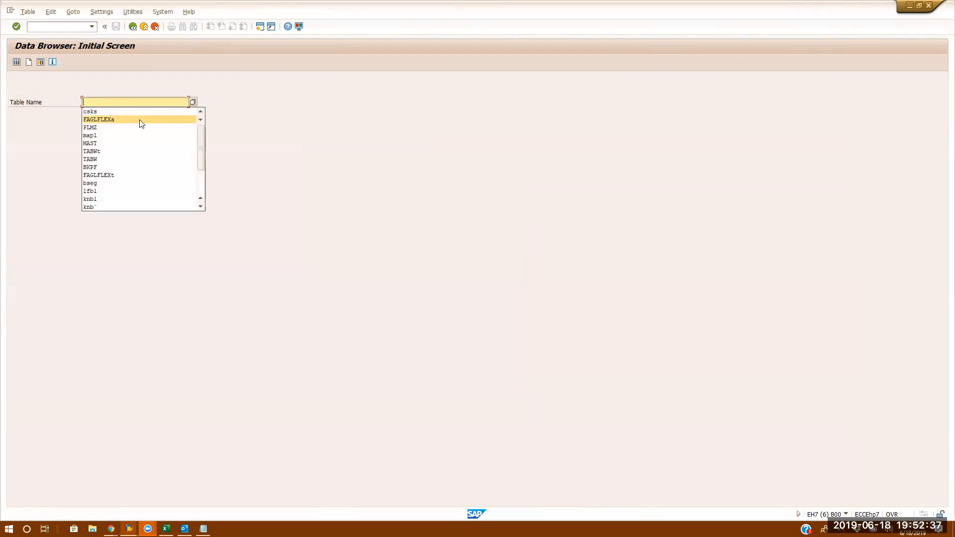
{"action": "type", "text": "bseg"}
{"action": "key", "text": "Return"}
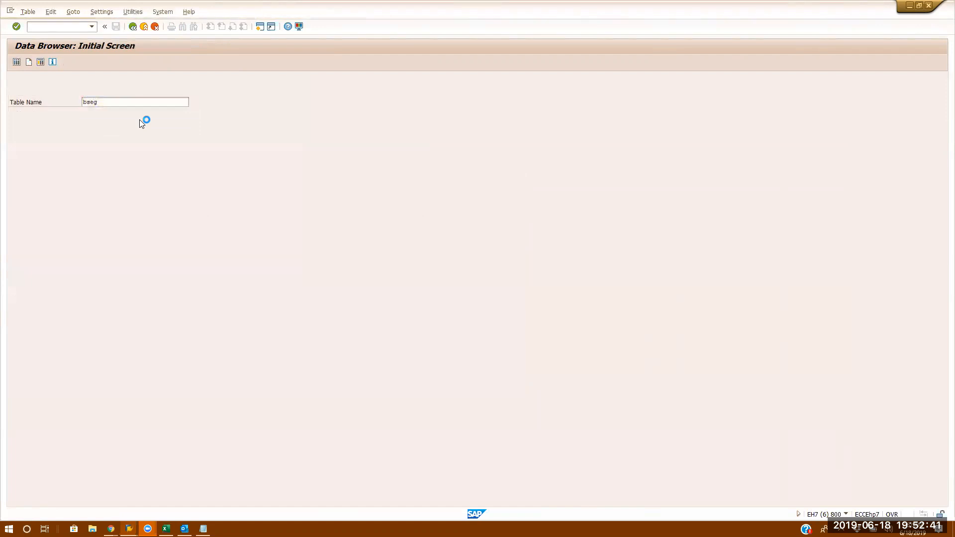
Copy the document number from the company code 1000 invoice into the BSEG selection criteria
{"action": "key", "text": "alt+Tab"}
{"action": "left_click_drag", "start_coordinate": [101, 90], "coordinate": [2, 84]}
{"action": "key", "text": "ctrl+c"}
{"action": "key", "text": "alt+Tab"}
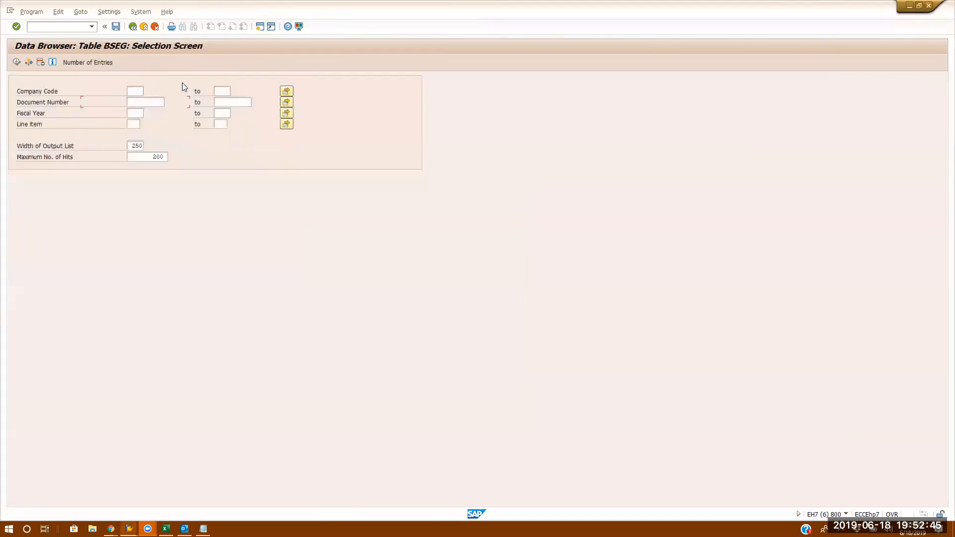
{"action": "left_click", "coordinate": [152, 105]}
{"action": "key", "text": "ctrl+v"}
Restrict the BSEG selection to company code 1000 and fiscal year 2019, and list the matching entries
{"action": "left_click", "coordinate": [134, 92]}
{"action": "type", "text": "1000"}
{"action": "left_click", "coordinate": [135, 113]}
{"action": "type", "text": "2019"}
{"action": "left_click", "coordinate": [16, 63]}
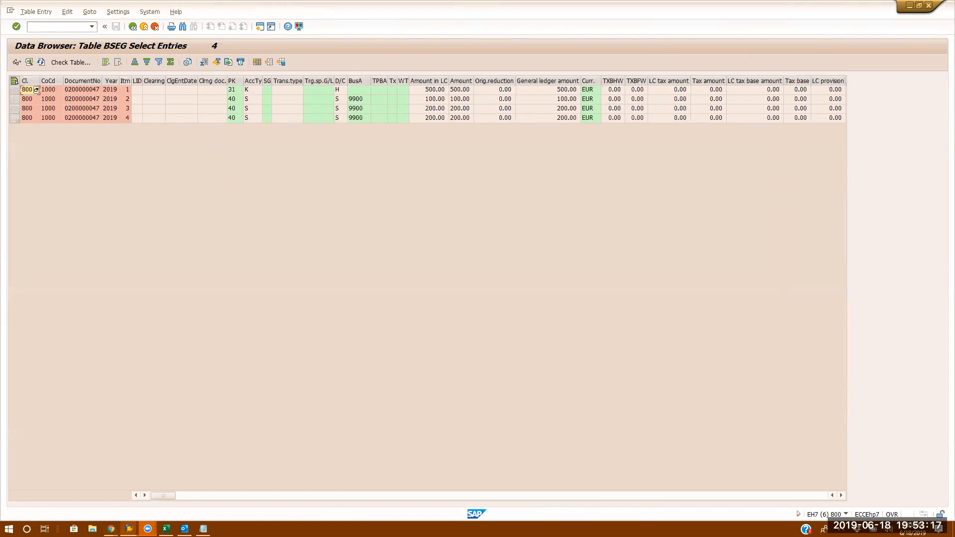
Leave the BSEG entries and open the selection screen of table FAGLFLEXA in the Data Browser
{"action": "left_click", "coordinate": [129, 529]}
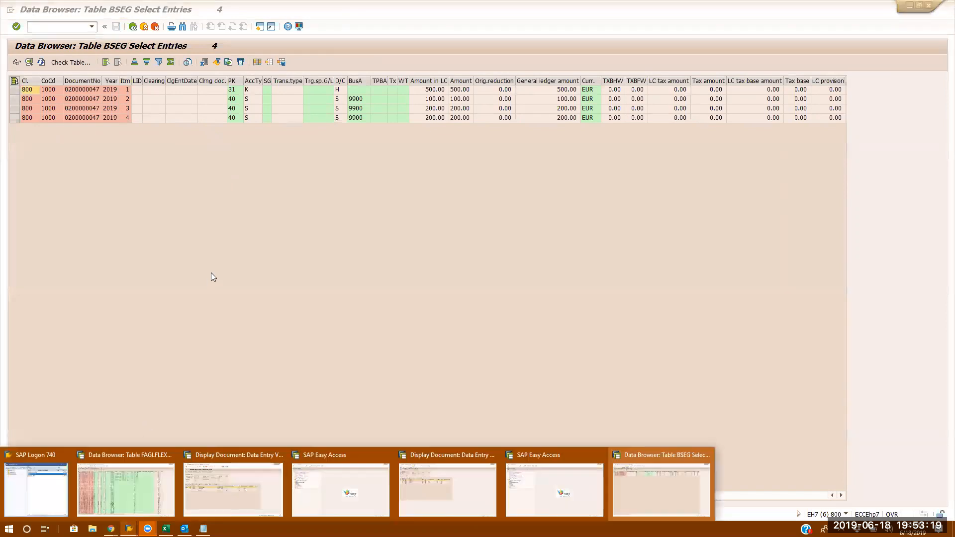
{"action": "left_click", "coordinate": [211, 276]}
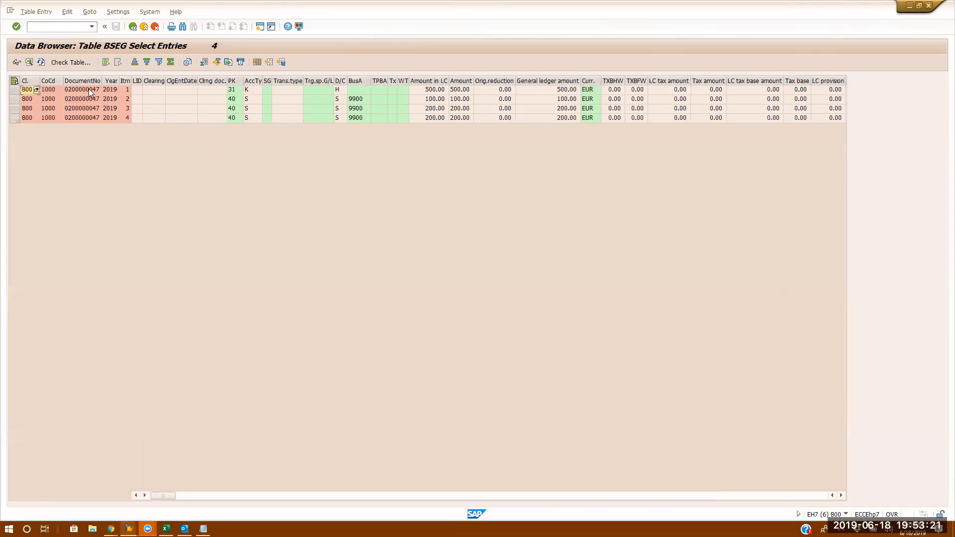
{"action": "left_click", "coordinate": [133, 26]}
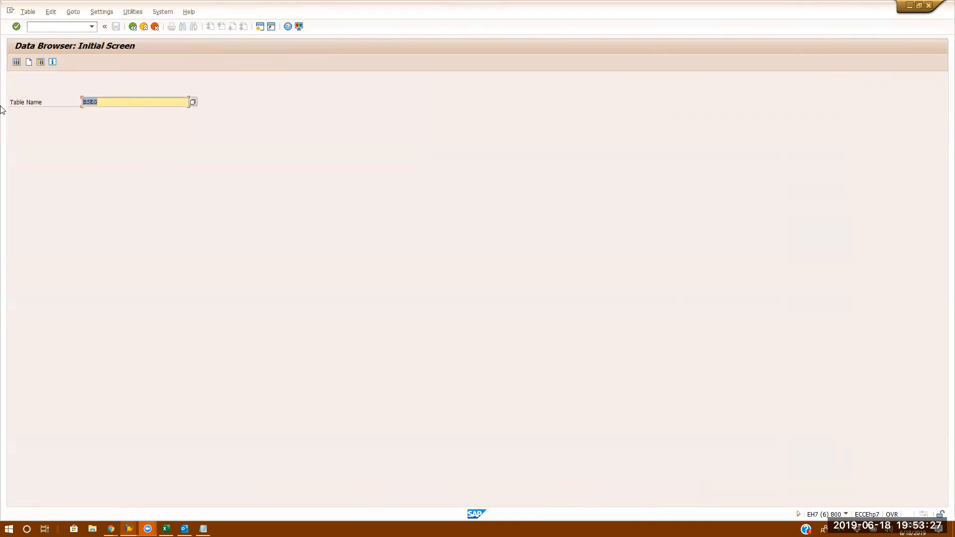
{"action": "type", "text": "fa"}
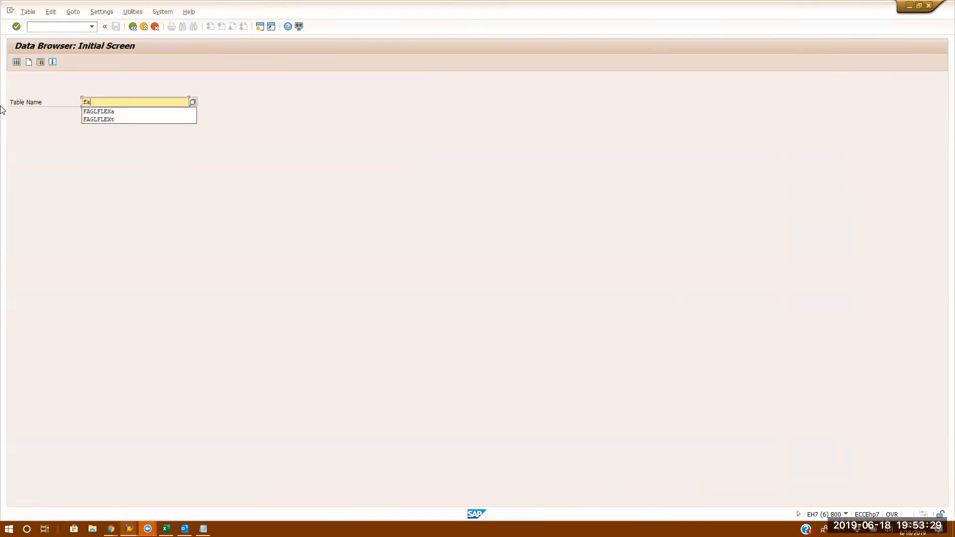
{"action": "left_click", "coordinate": [103, 113]}
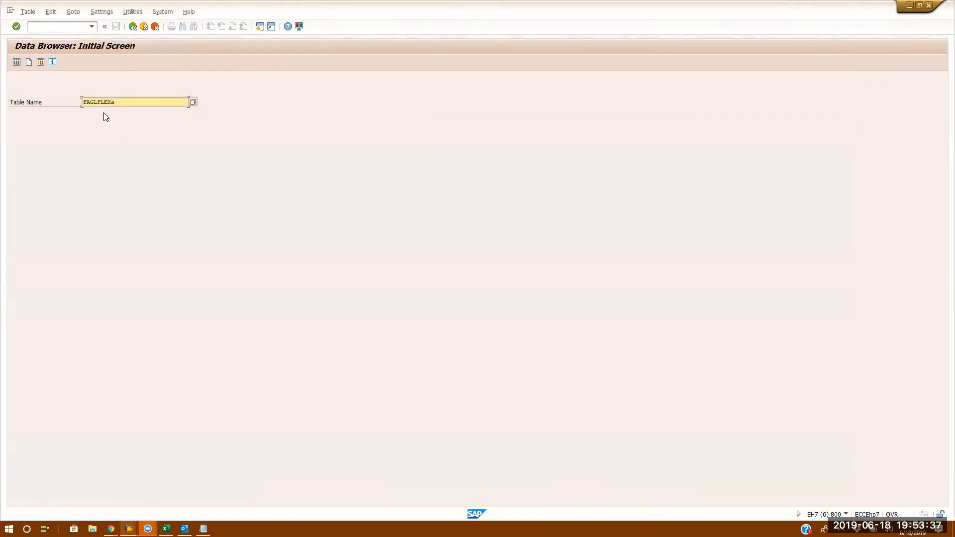
{"action": "key", "text": "Return"}
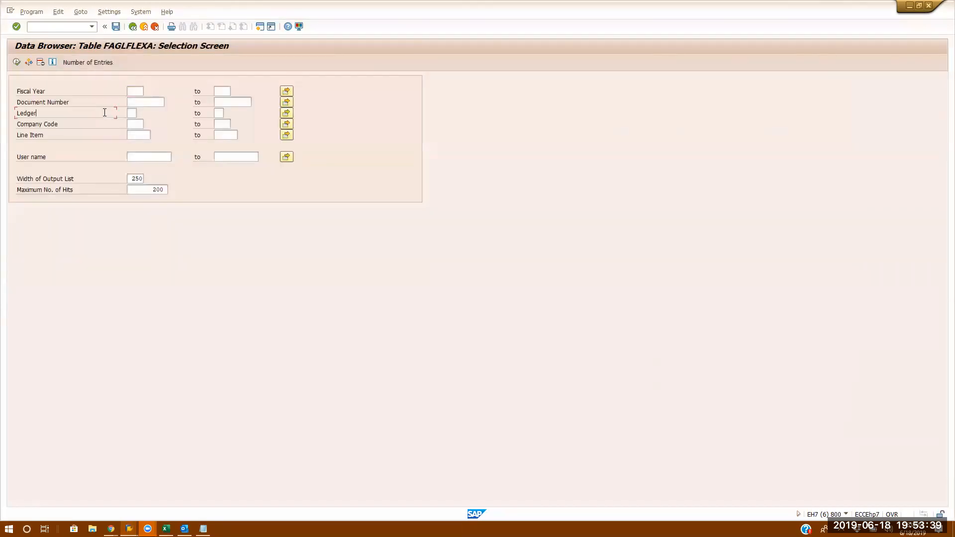
Restrict the FAGLFLEXA selection to fiscal year 2019, the invoice's document number and company code 1000, and list the matching entries
{"action": "left_click", "coordinate": [140, 90]}
{"action": "type", "text": "2019"}
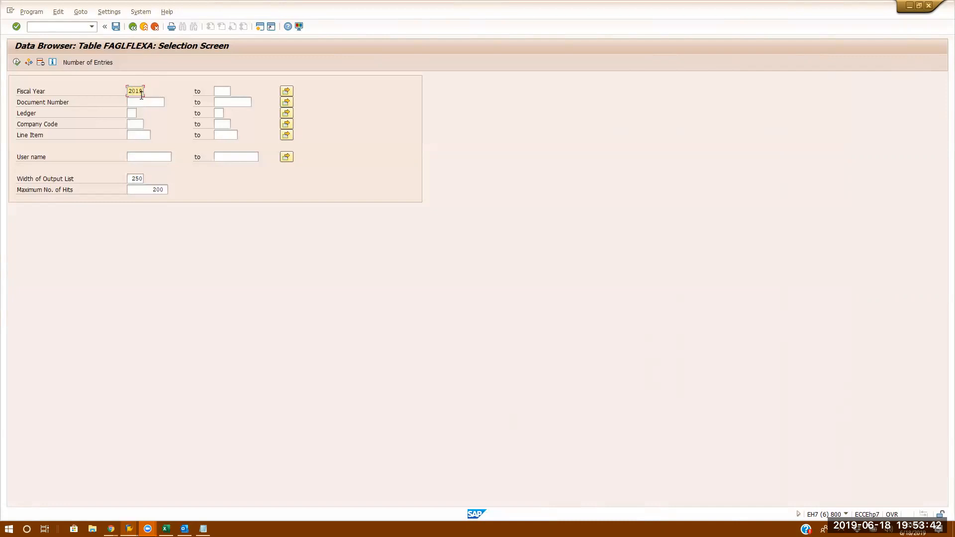
{"action": "left_click", "coordinate": [141, 100]}
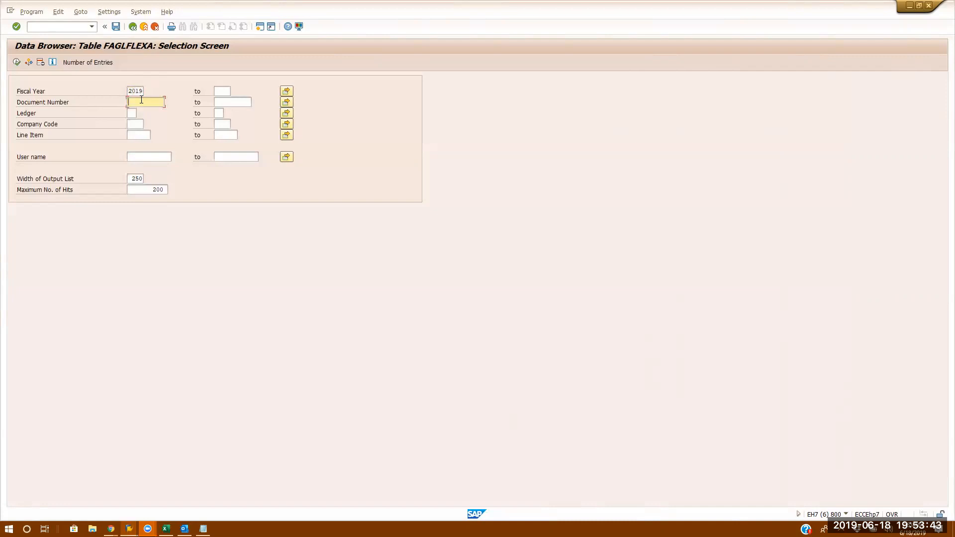
{"action": "type", "text": "200000047"}
{"action": "left_click", "coordinate": [135, 123]}
{"action": "type", "text": "1000"}
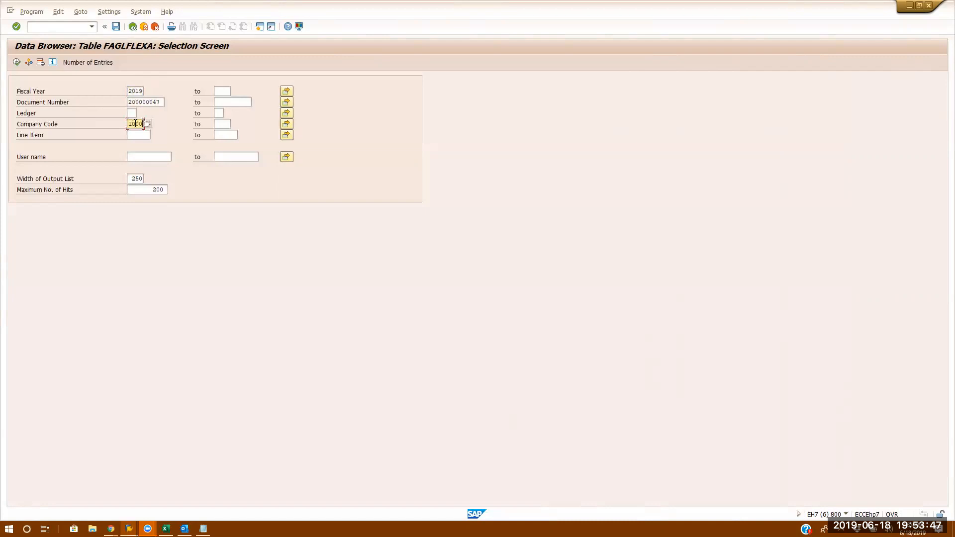
{"action": "left_click", "coordinate": [17, 62]}
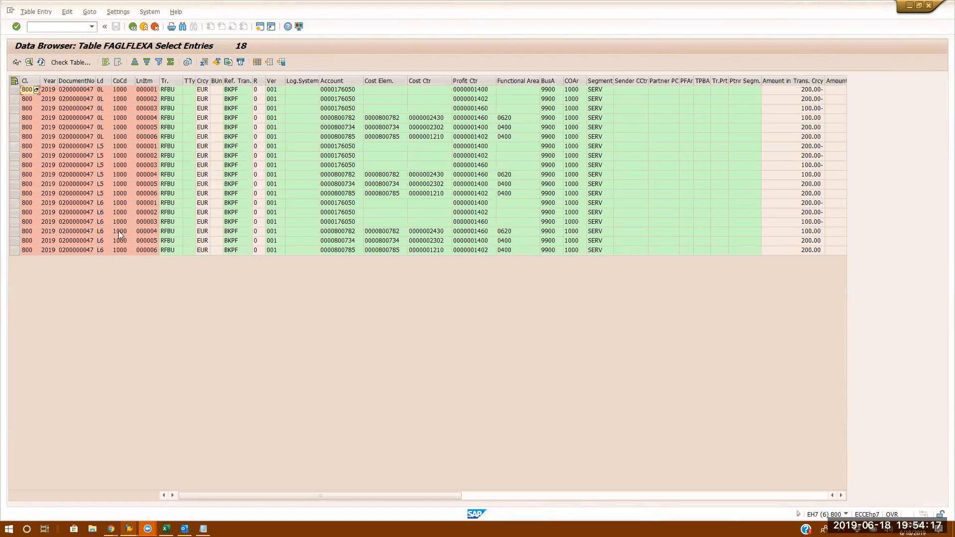
Examine the accounts, cost elements, profit centers and amounts of the invoice's FAGLFLEXA line items across the ledgers
{"action": "left_click", "coordinate": [390, 118]}
{"action": "left_click", "coordinate": [482, 93]}
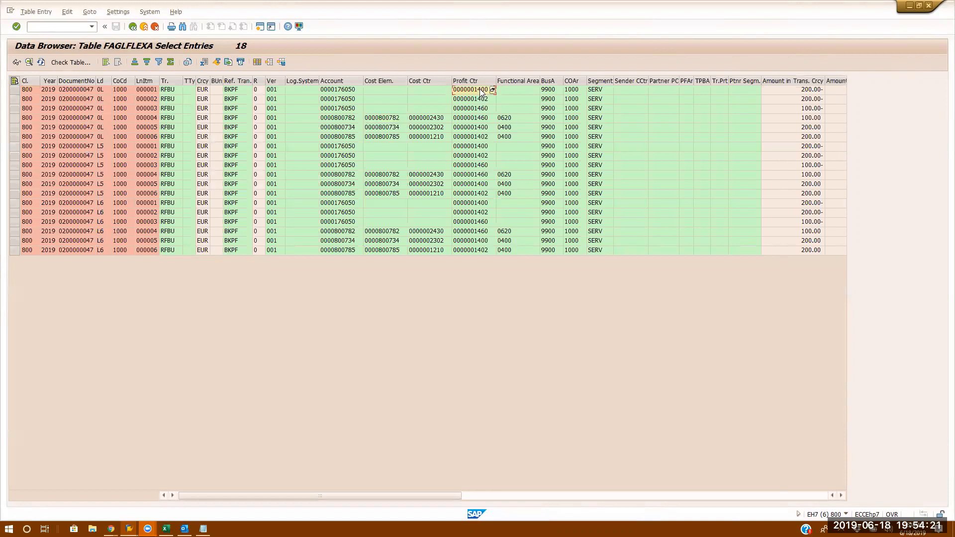
{"action": "left_click", "coordinate": [335, 92]}
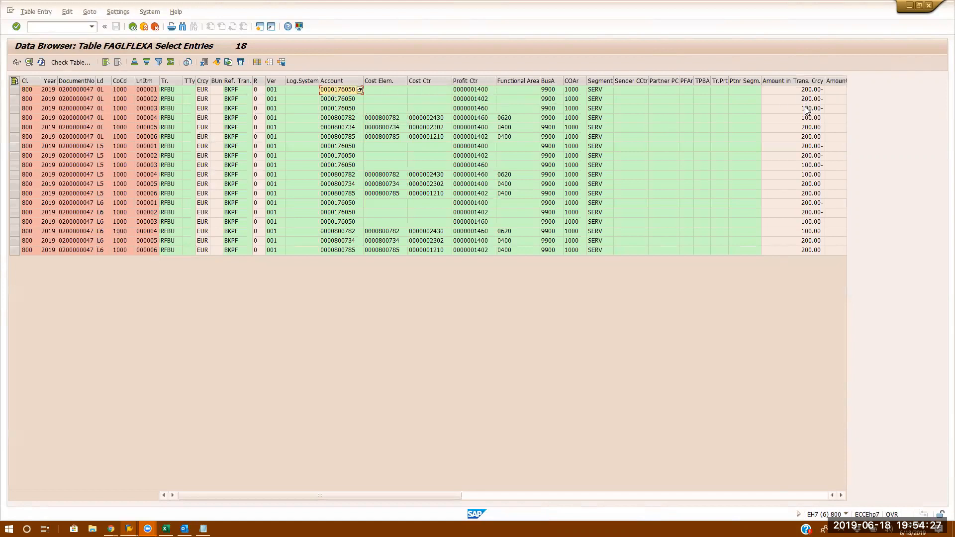
{"action": "left_click", "coordinate": [809, 137]}
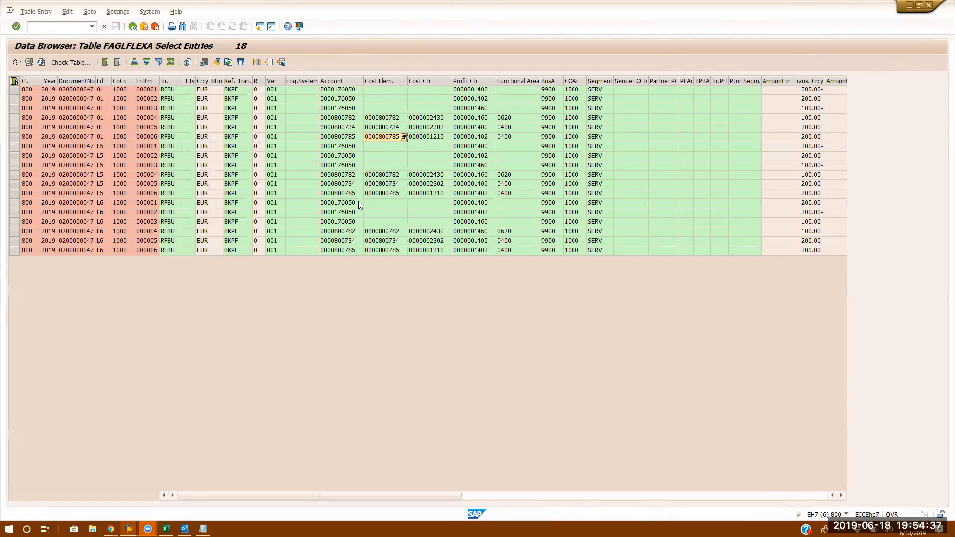
{"action": "left_click", "coordinate": [465, 204]}
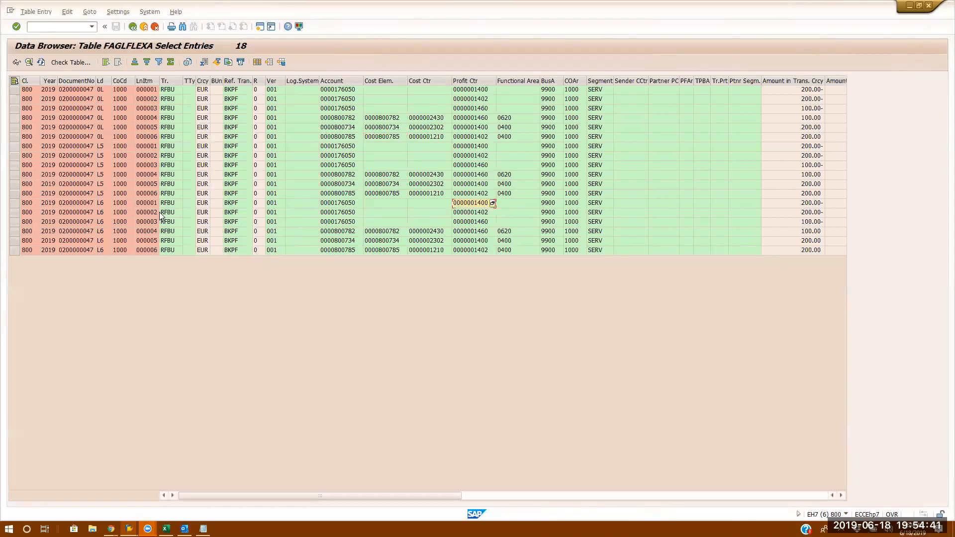
{"action": "left_click", "coordinate": [332, 204]}
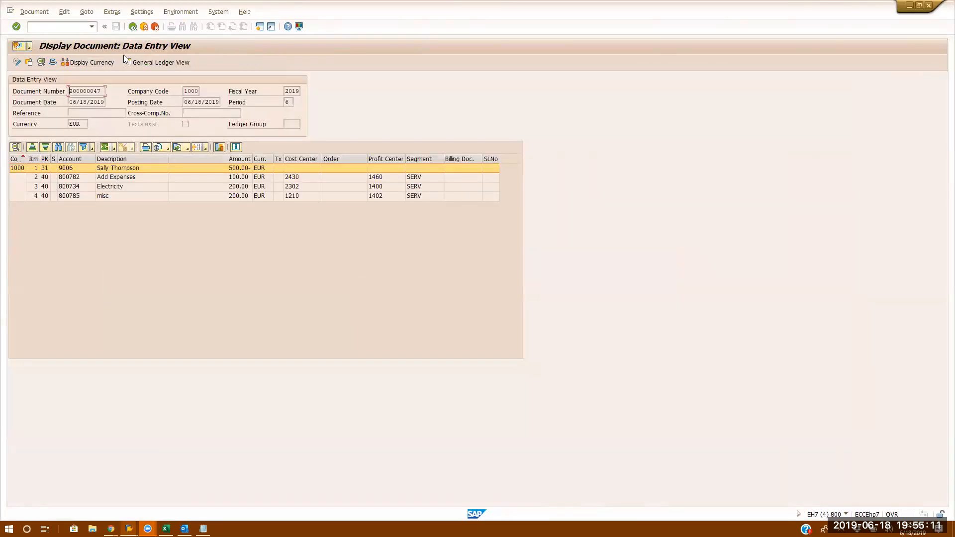
Compare the invoice's general ledger view with the FAGLFLEXA entries, checking the lines for ledgers L5 and L6
{"action": "left_click", "coordinate": [138, 63]}
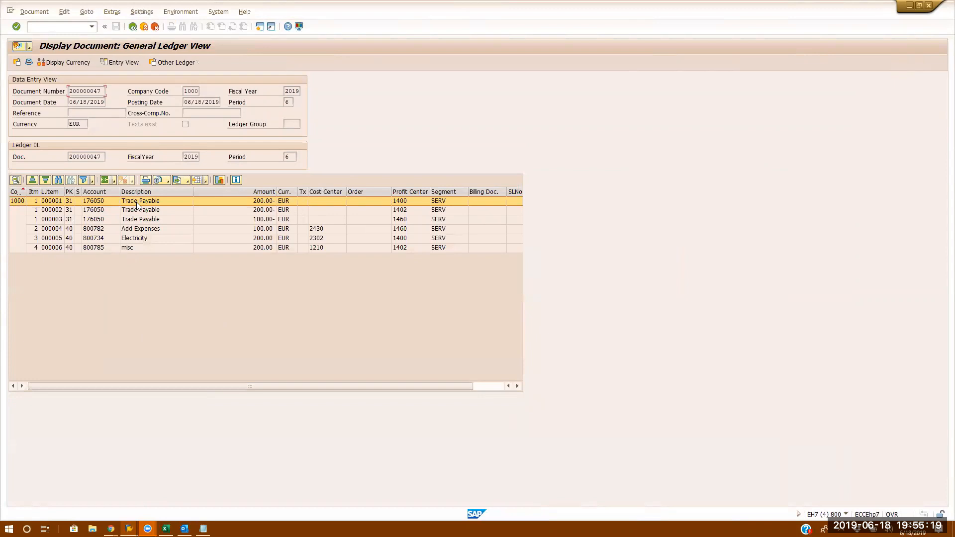
{"action": "key", "text": "alt+Tab"}
{"action": "key", "text": "alt+Tab"}
{"action": "key", "text": "alt+Tab"}
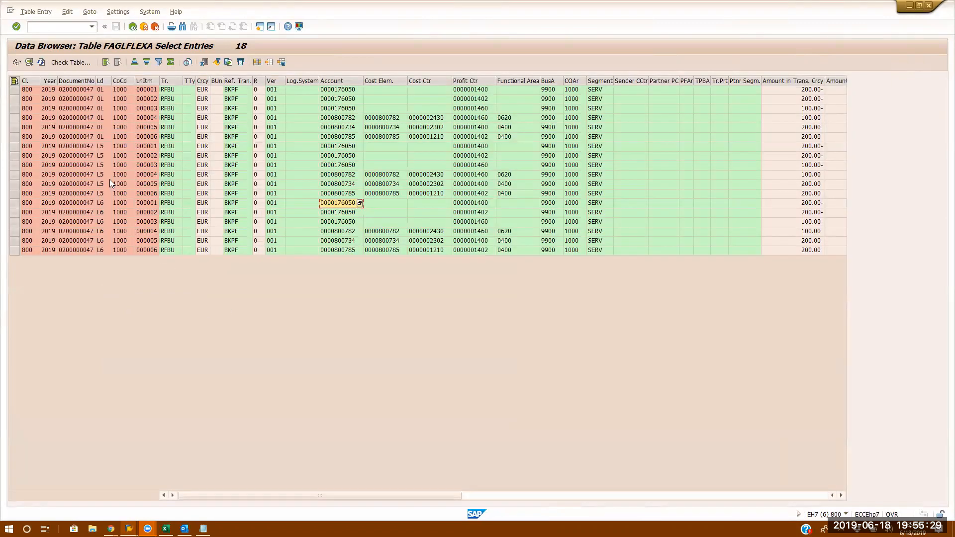
{"action": "left_click", "coordinate": [100, 146]}
{"action": "left_click", "coordinate": [105, 202]}
Switch to a free SAP Easy Access session and start transaction SPRO
{"action": "key", "text": "alt+Tab"}
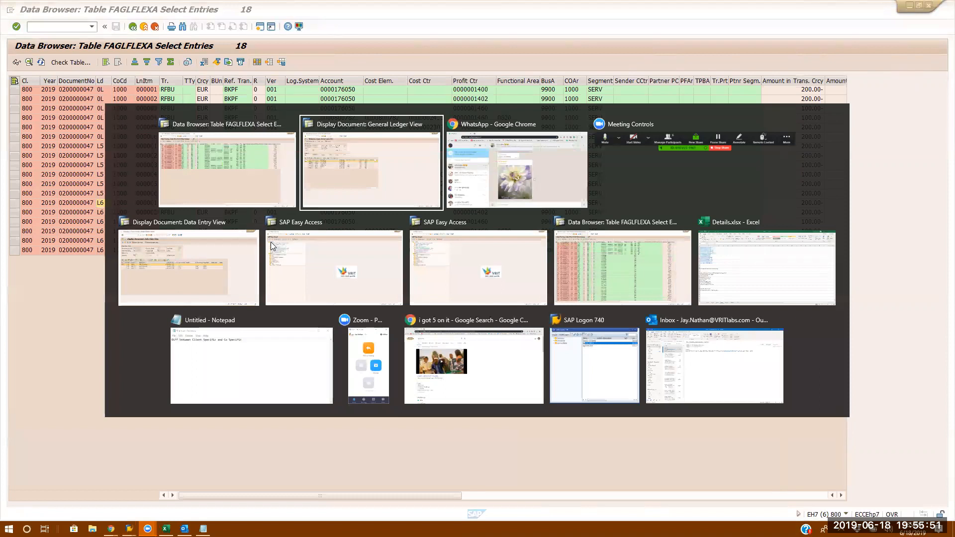
{"action": "key", "text": "alt+Tab"}
{"action": "key", "text": "alt+Tab"}
{"action": "key", "text": "alt+Tab"}
{"action": "key", "text": "alt+Tab"}
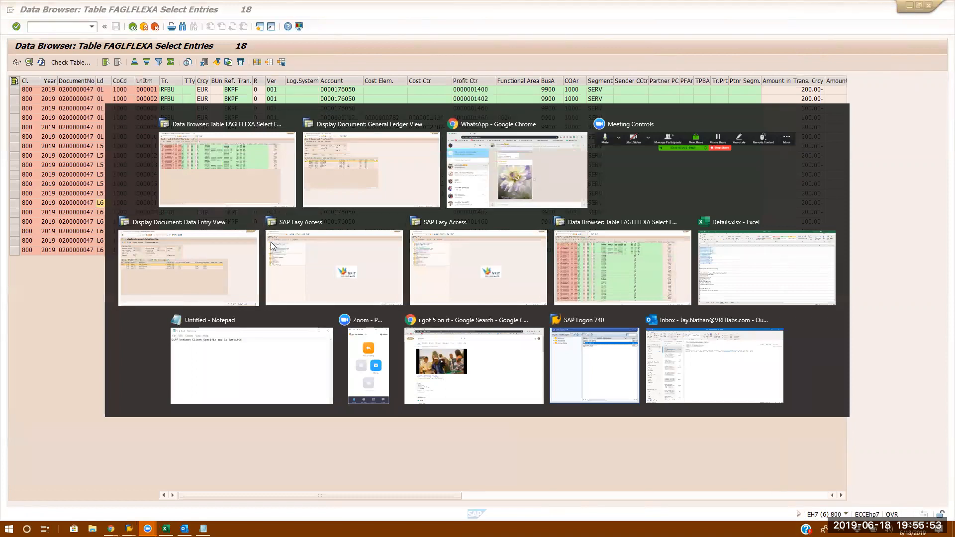
{"action": "left_click", "coordinate": [270, 241]}
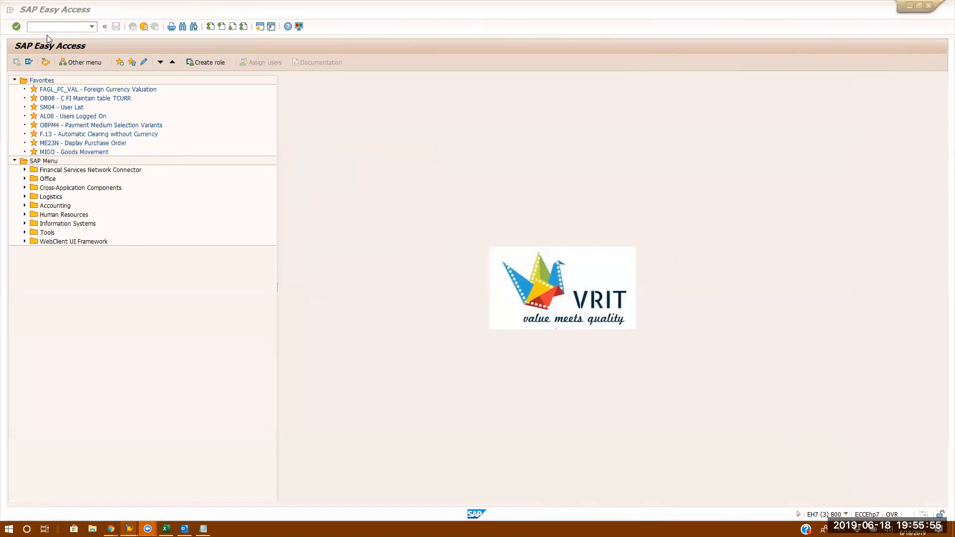
{"action": "key", "text": "alt+Tab"}
{"action": "key", "text": "alt+Tab"}
{"action": "key", "text": "alt+Tab"}
{"action": "key", "text": "alt+Tab"}
{"action": "key", "text": "alt+Tab"}
{"action": "type", "text": "spro"}
{"action": "key", "text": "Return"}
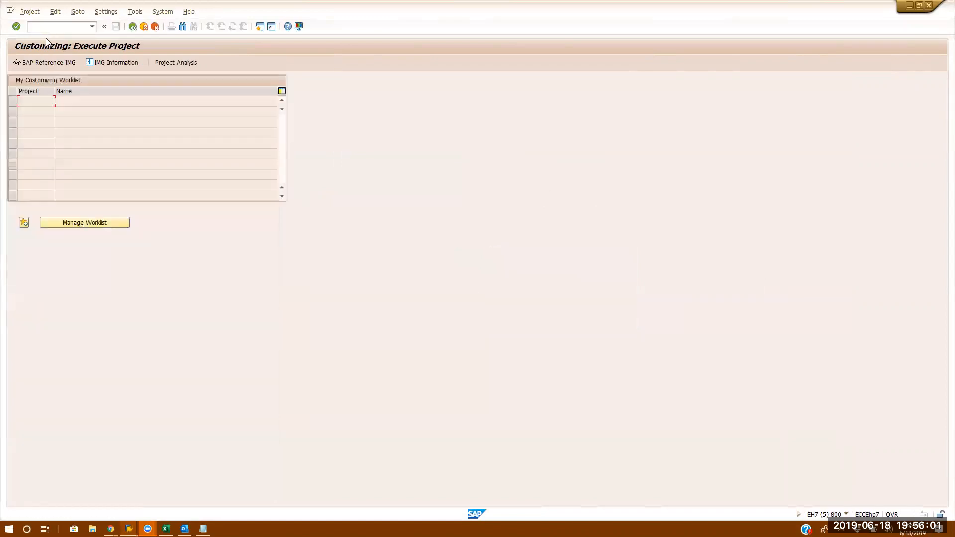
Open Define Ledgers for General Ledger Accounting in the SAP Reference IMG under Financial Accounting Global Settings (New) > Ledgers > Ledger
{"action": "left_click", "coordinate": [43, 63]}
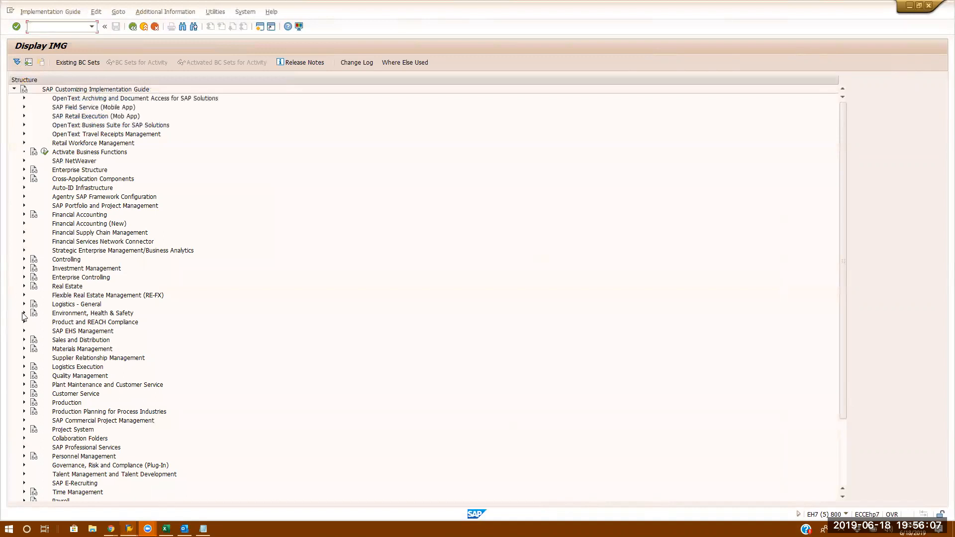
{"action": "left_click", "coordinate": [24, 224]}
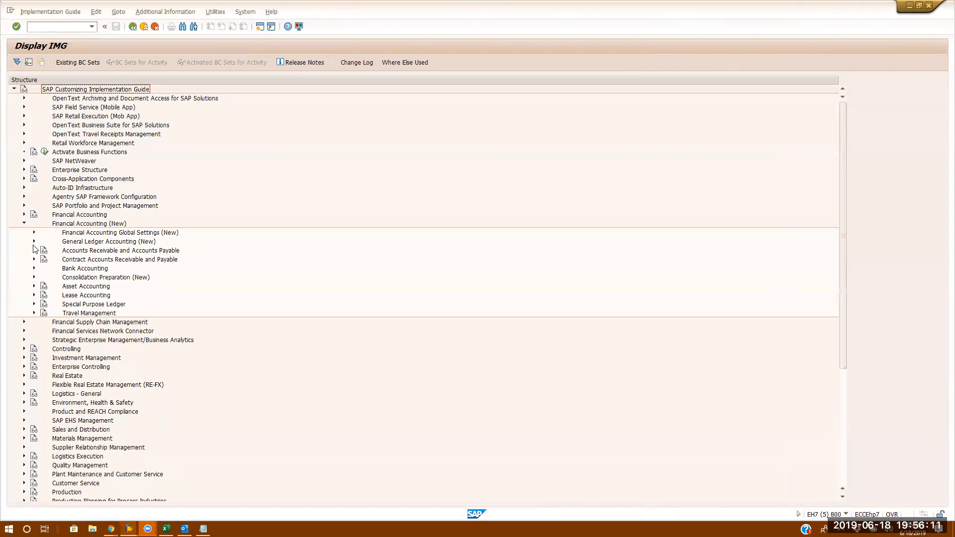
{"action": "left_click", "coordinate": [34, 242]}
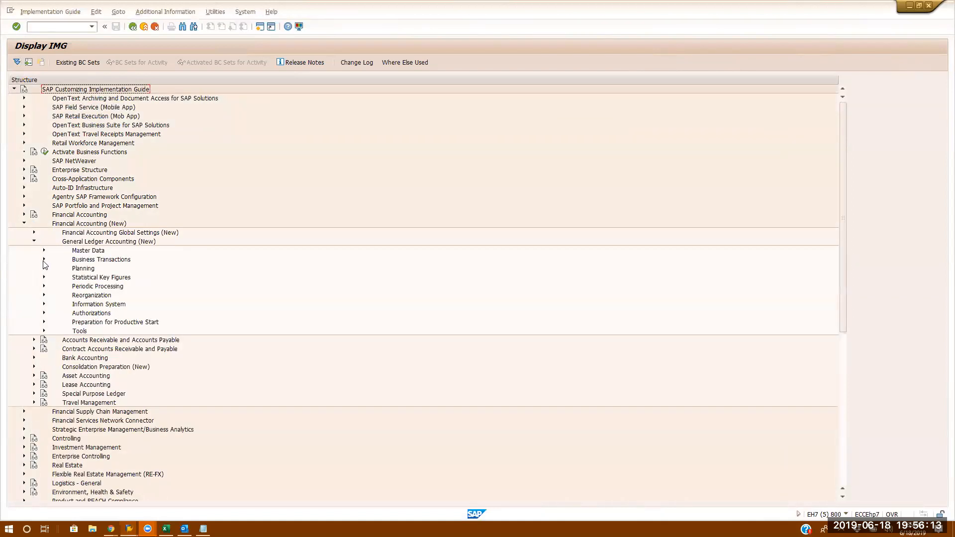
{"action": "left_click", "coordinate": [44, 250]}
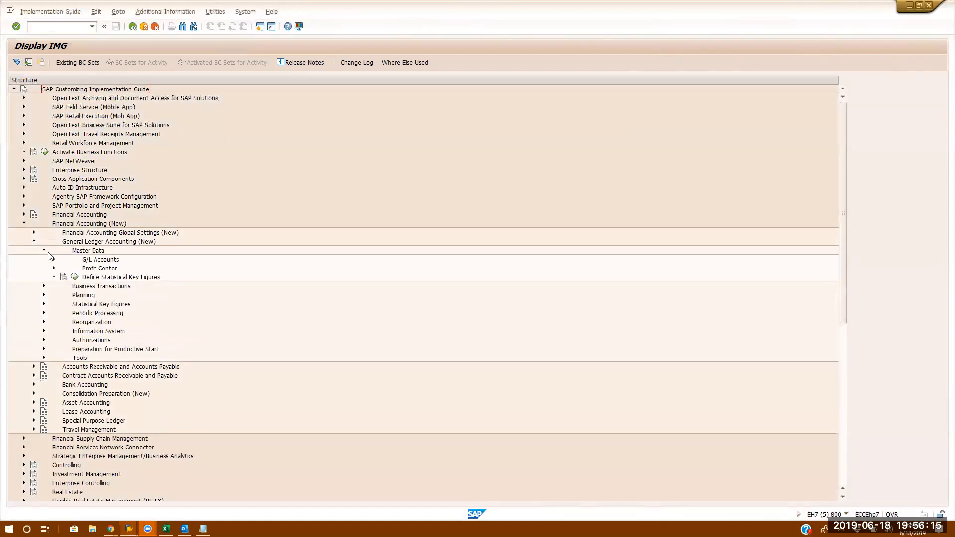
{"action": "left_click", "coordinate": [36, 240]}
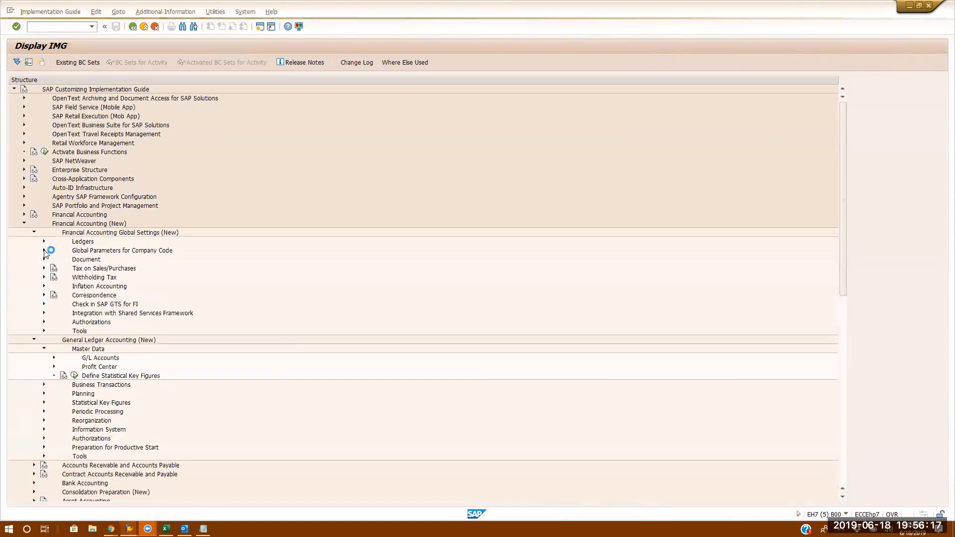
{"action": "left_click", "coordinate": [44, 241]}
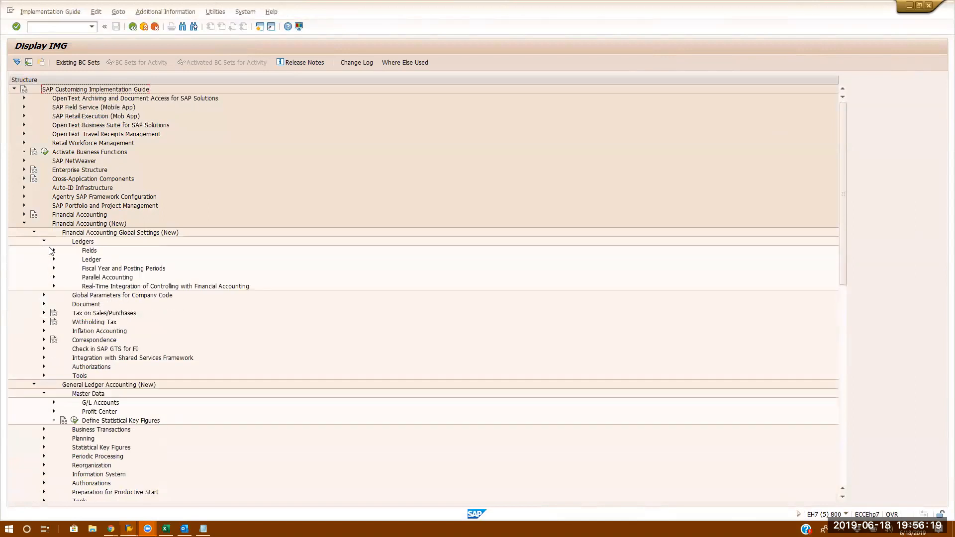
{"action": "left_click", "coordinate": [54, 260]}
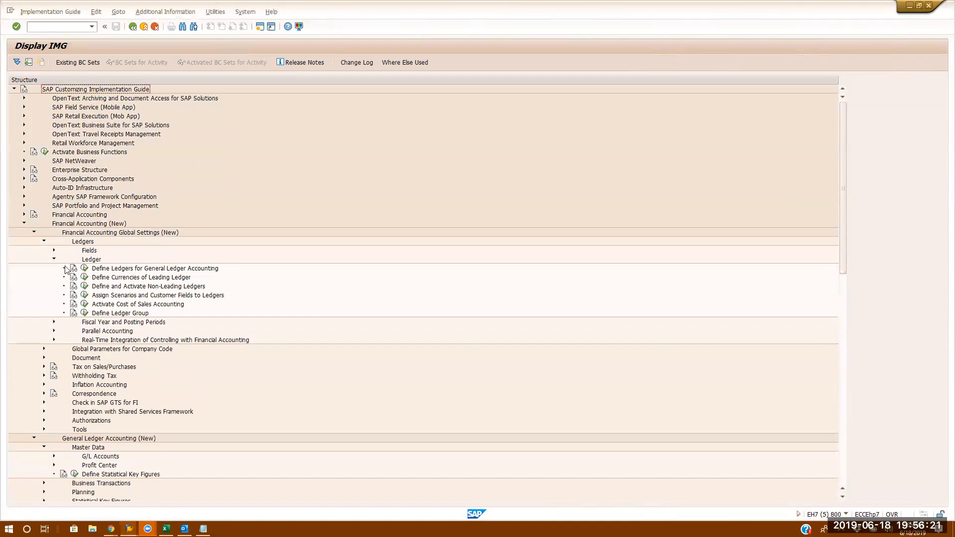
{"action": "left_click", "coordinate": [85, 269]}
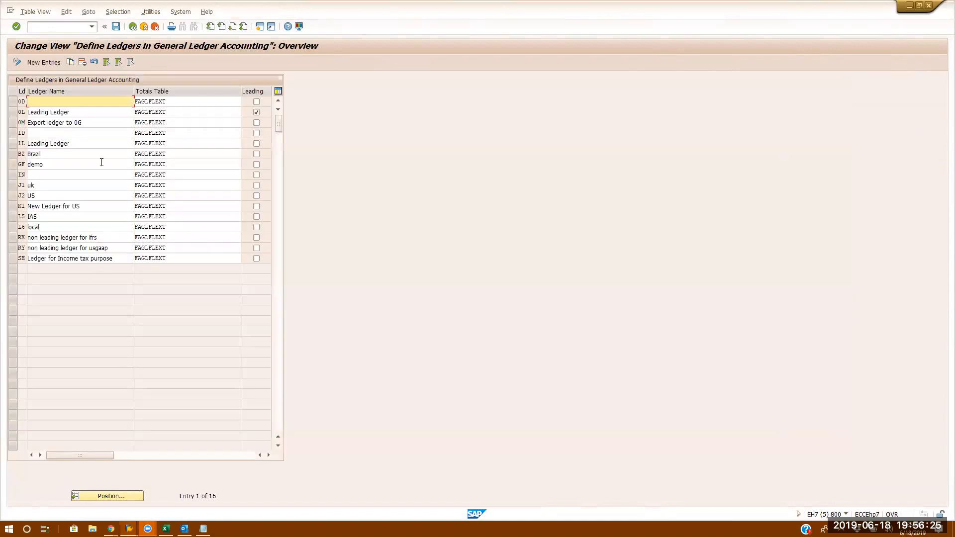
Compare the ledger codes in the FAGLFLEXA entries with the overview of defined general ledgers
{"action": "key", "text": "alt+Tab"}
{"action": "key", "text": "alt+Tab"}
{"action": "key", "text": "alt+Tab"}
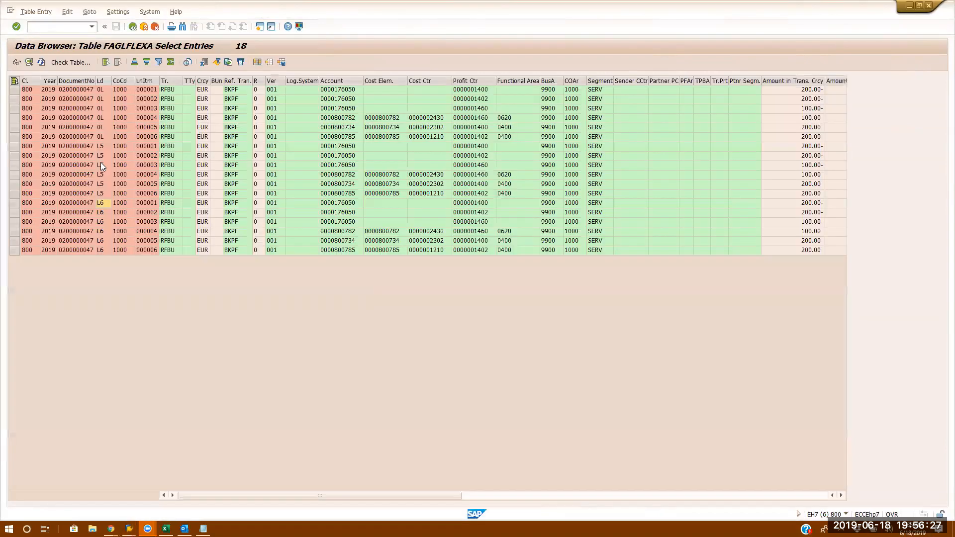
{"action": "key", "text": "alt+Tab"}
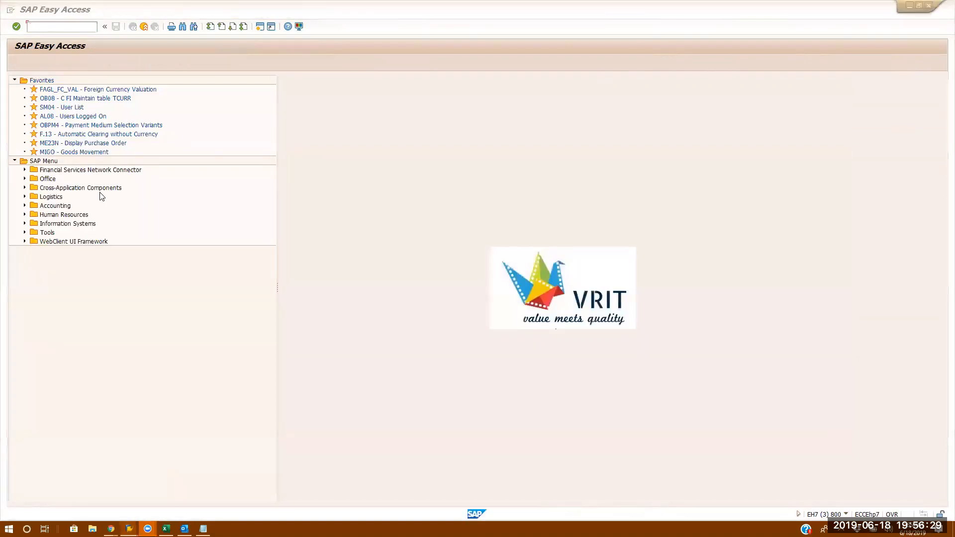
{"action": "key", "text": "alt+Tab"}
{"action": "key", "text": "alt+Tab"}
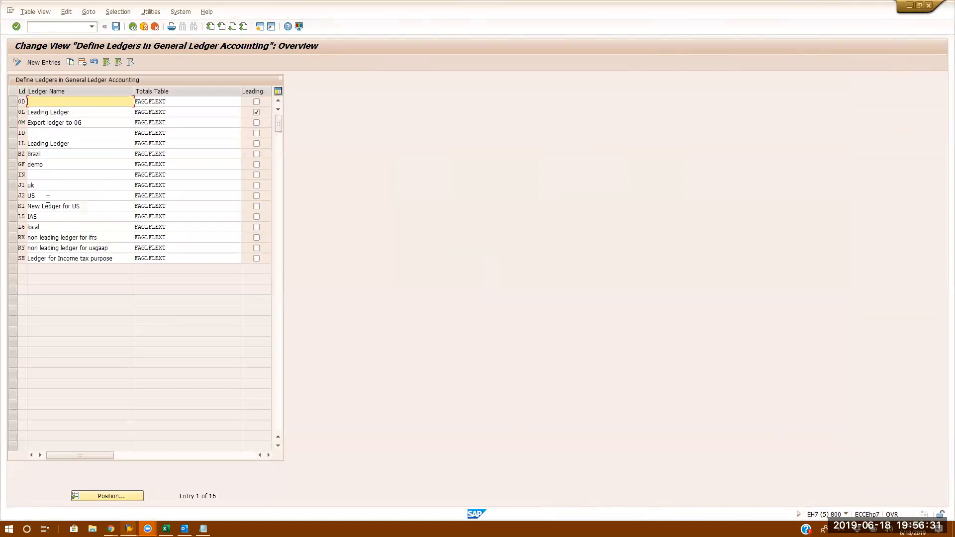
Check the definitions of ledgers L5 and L6 in the ledger overview and return to the implementation guide
{"action": "left_click", "coordinate": [53, 216]}
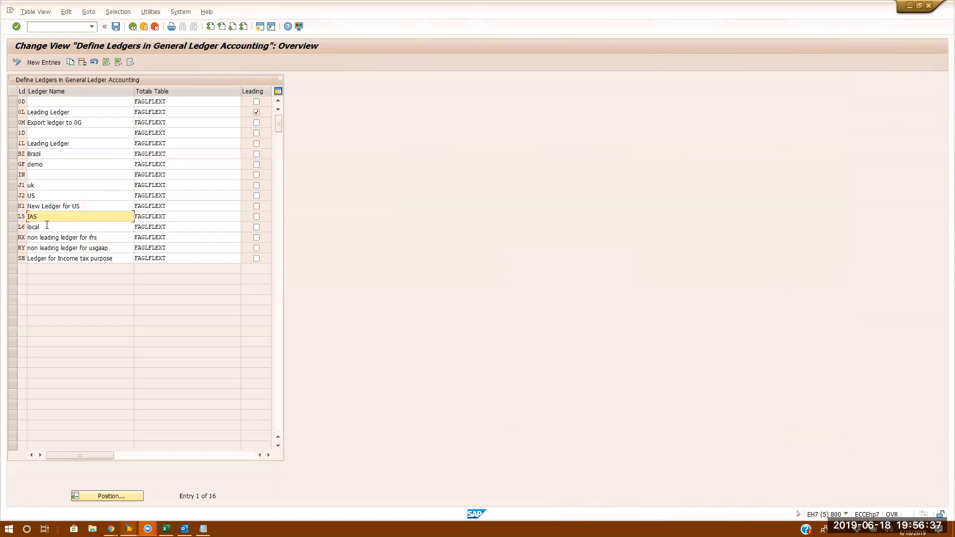
{"action": "left_click", "coordinate": [46, 227]}
{"action": "double_click", "coordinate": [46, 228]}
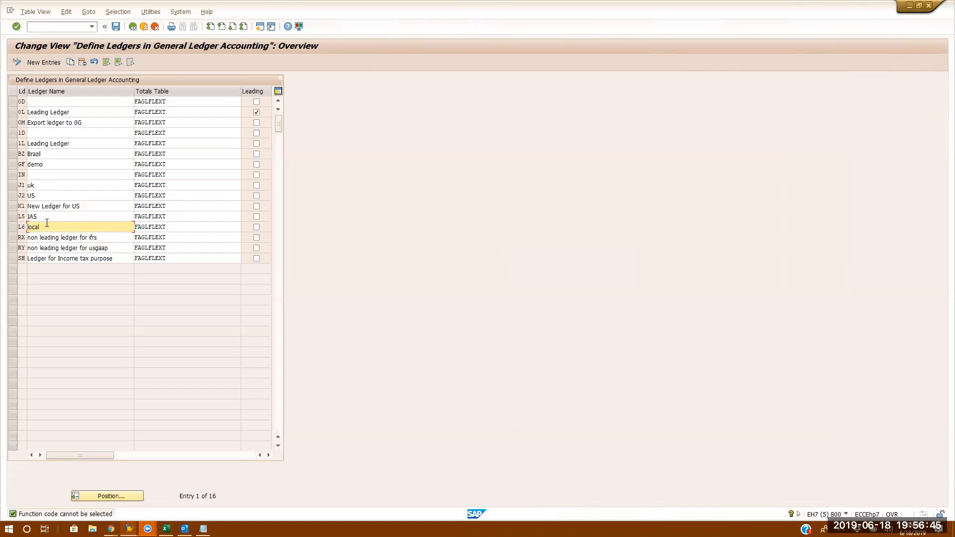
{"action": "left_click", "coordinate": [134, 27]}
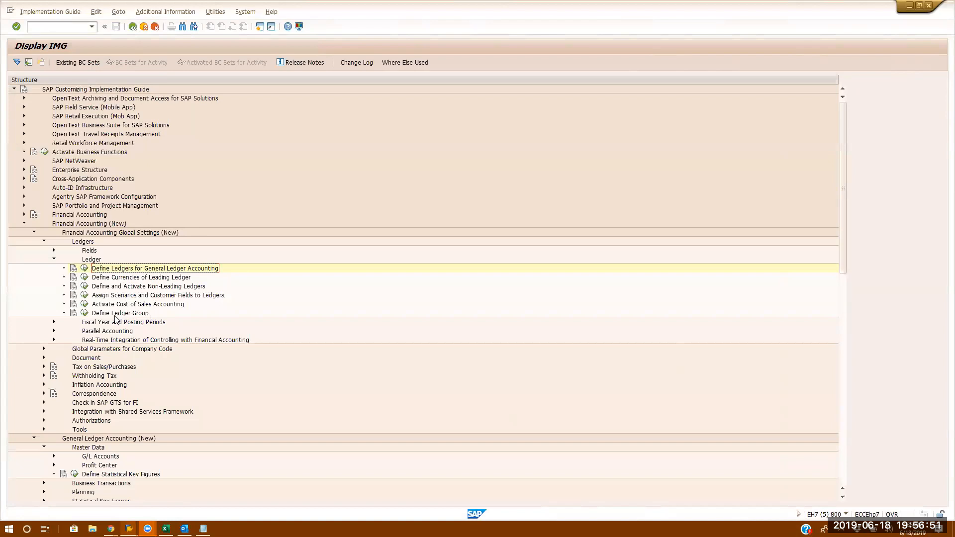
Review the Define and Activate Non-Leading Ledgers settings for ledger L6 and return to the implementation guide
{"action": "left_click", "coordinate": [85, 287]}
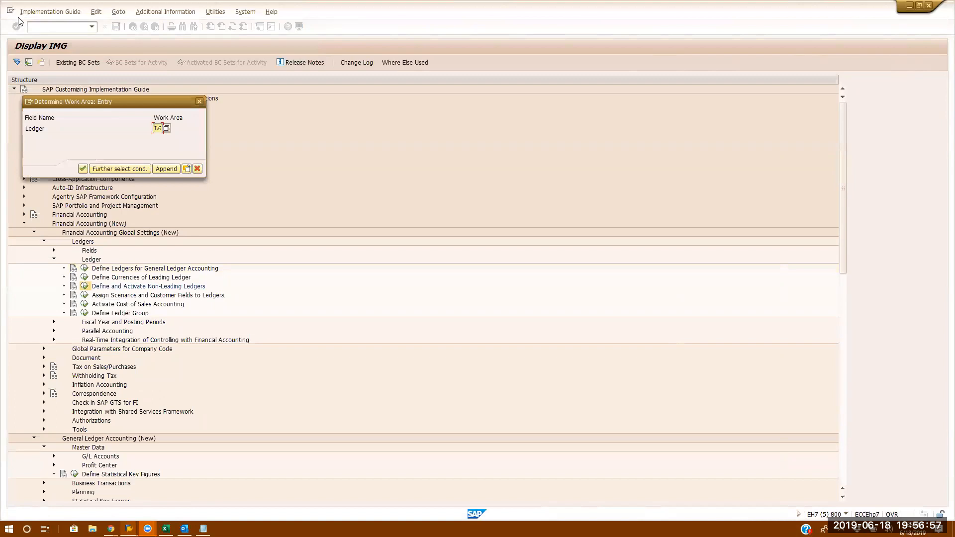
{"action": "key", "text": "Return"}
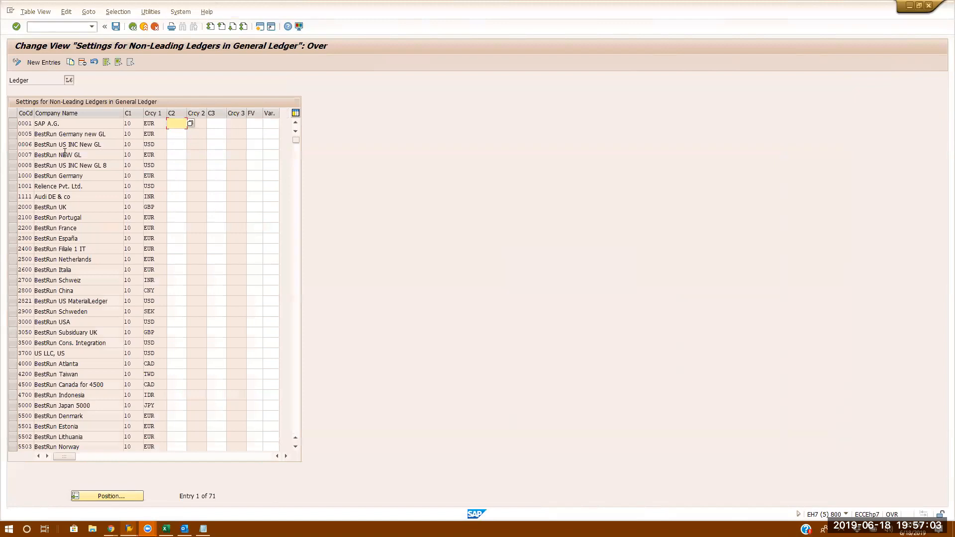
{"action": "left_click", "coordinate": [160, 176]}
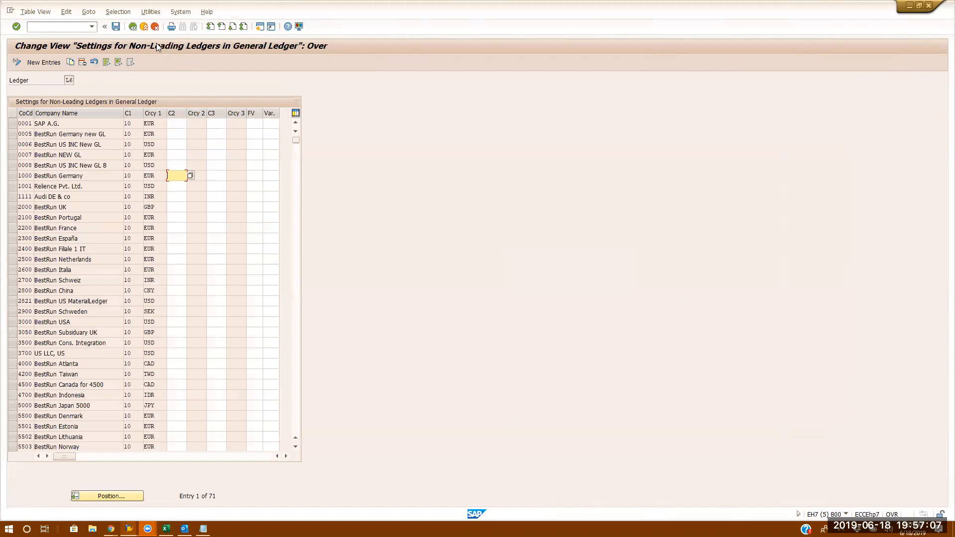
{"action": "left_click", "coordinate": [133, 28]}
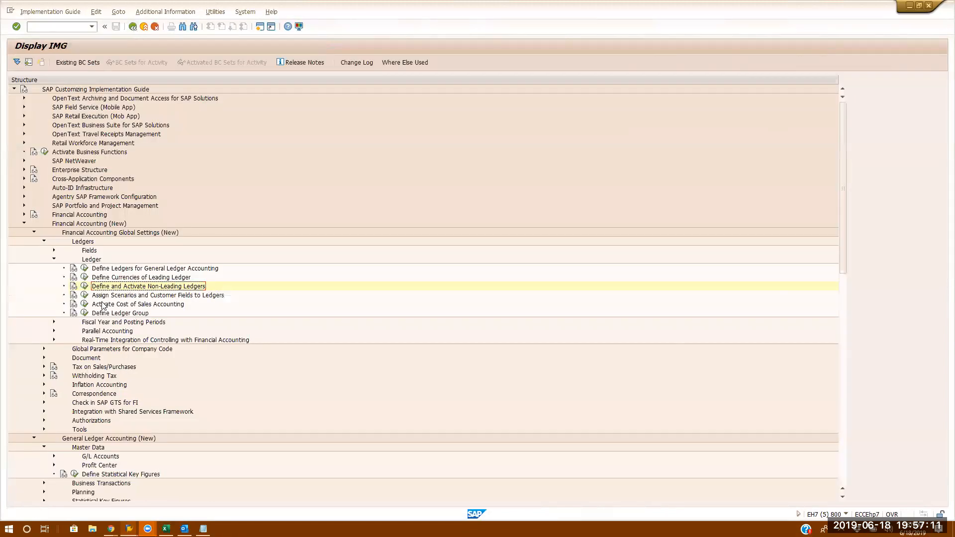
Check the scenarios assigned to ledger L5 under Assign Scenarios and Customer Fields to Ledgers and return to the implementation guide
{"action": "left_click", "coordinate": [85, 295]}
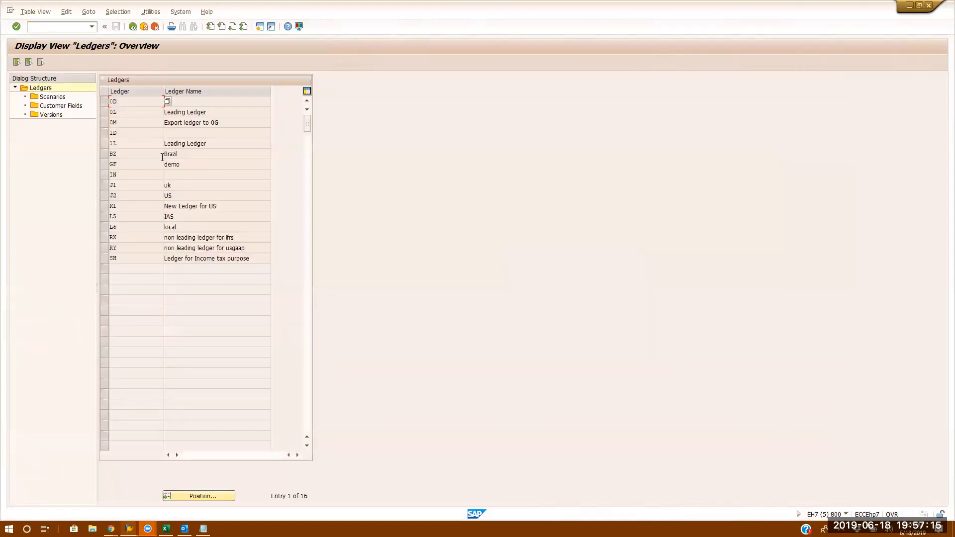
{"action": "left_click", "coordinate": [105, 217]}
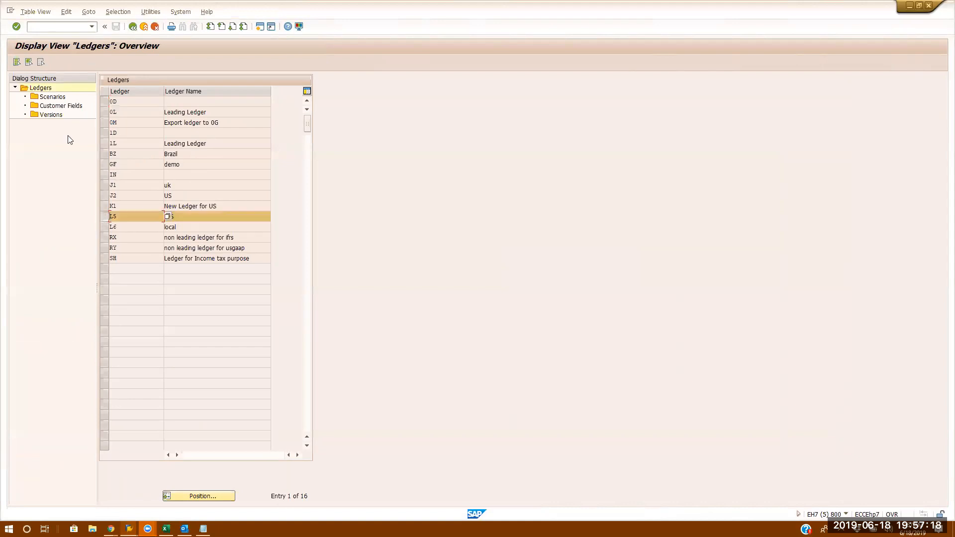
{"action": "double_click", "coordinate": [55, 98]}
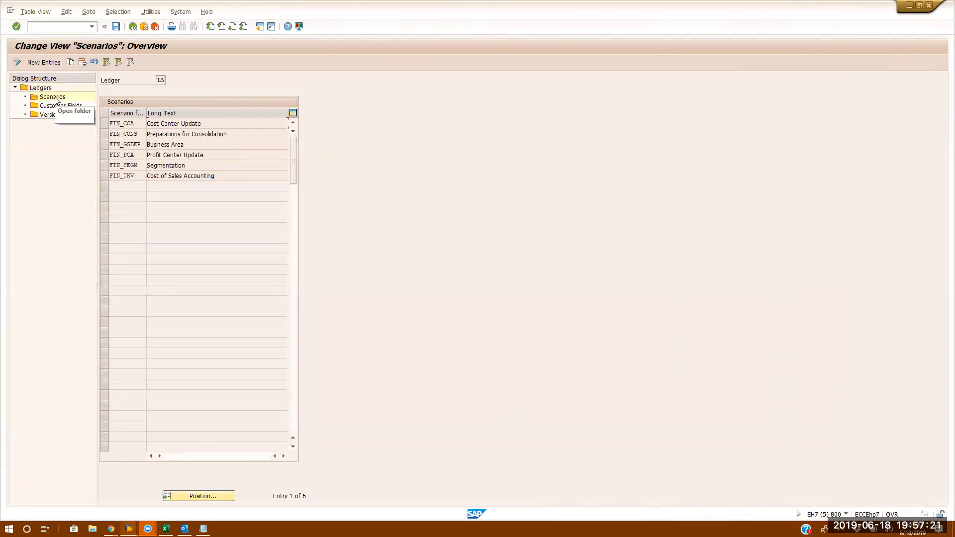
{"action": "left_click", "coordinate": [136, 27]}
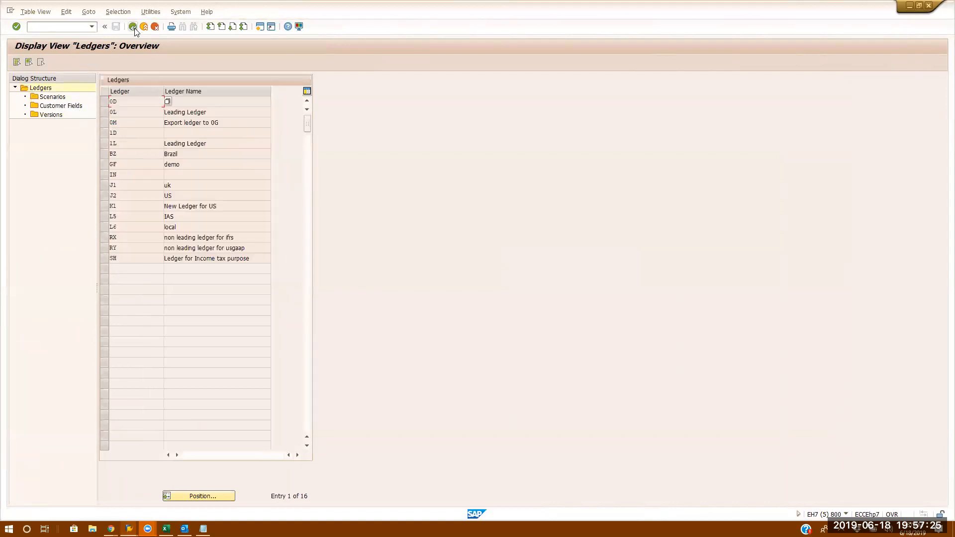
{"action": "left_click", "coordinate": [135, 29]}
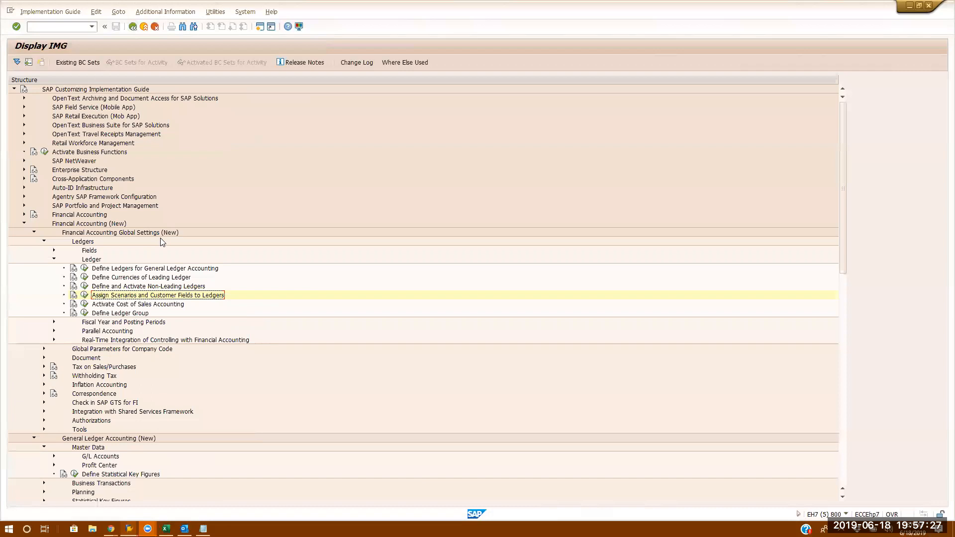
Check the target ledger groups of accounting principles IAS and LOGA under Parallel Accounting and return to the implementation guide
{"action": "left_click", "coordinate": [53, 332]}
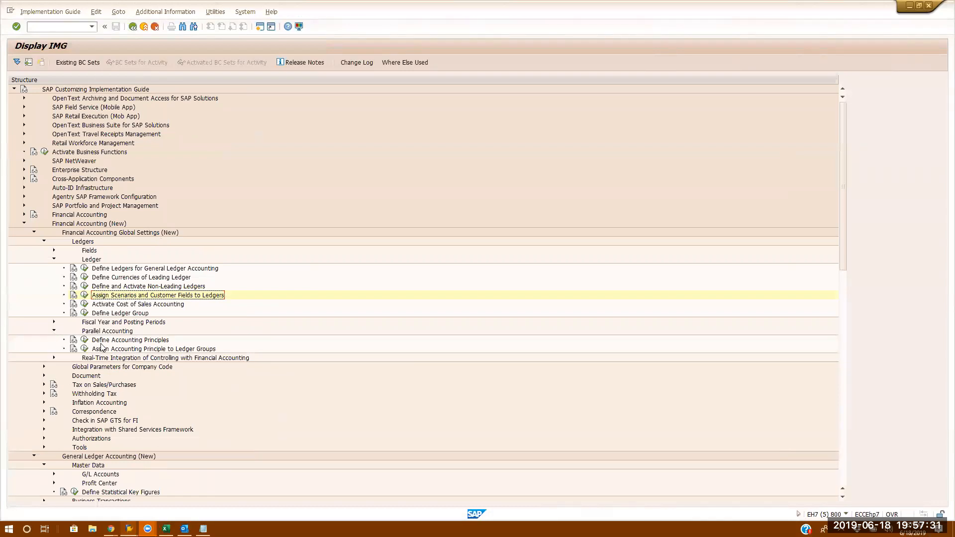
{"action": "left_click", "coordinate": [85, 349]}
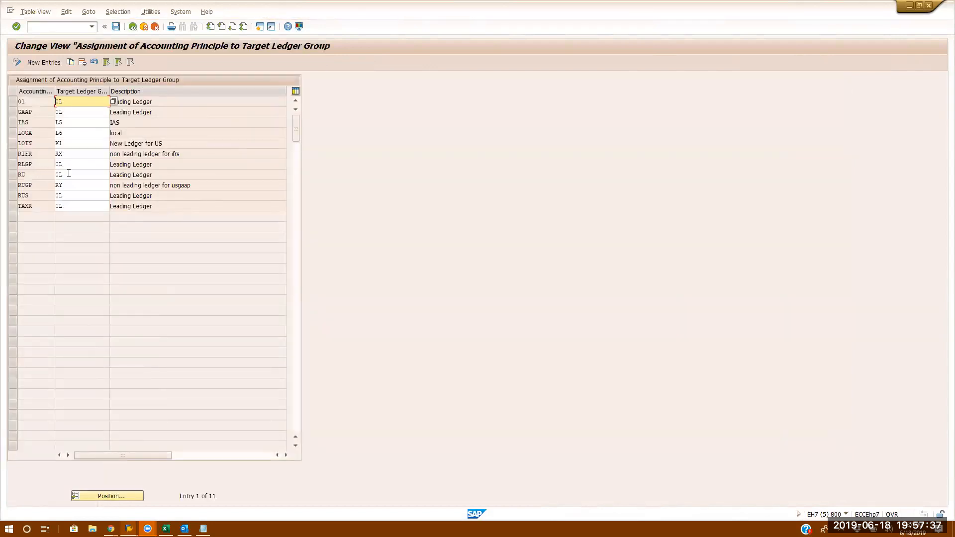
{"action": "left_click", "coordinate": [72, 119]}
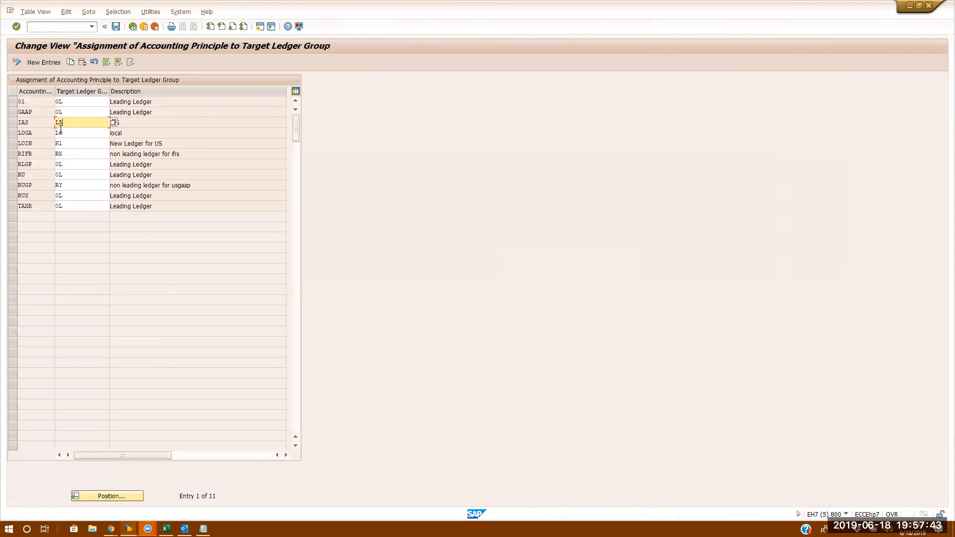
{"action": "left_click", "coordinate": [74, 132]}
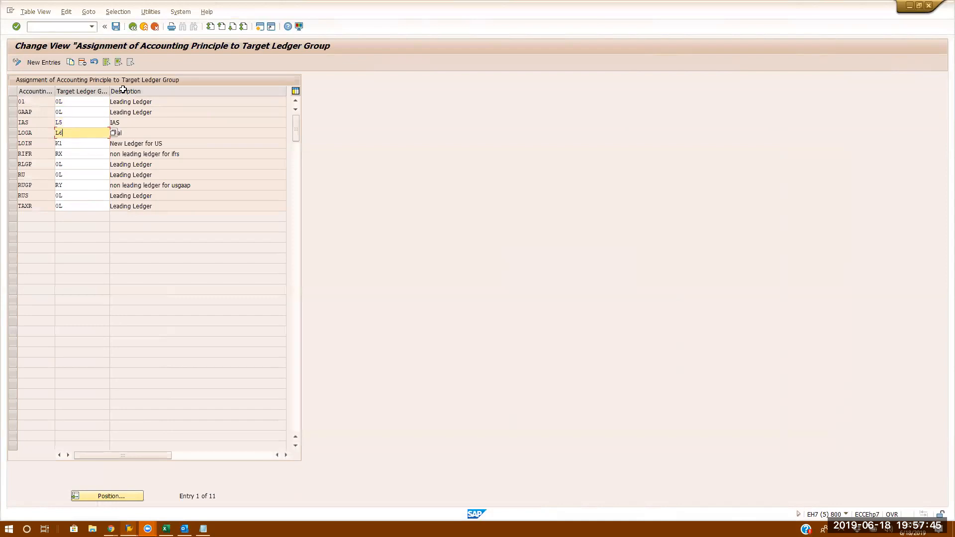
{"action": "left_click", "coordinate": [135, 31]}
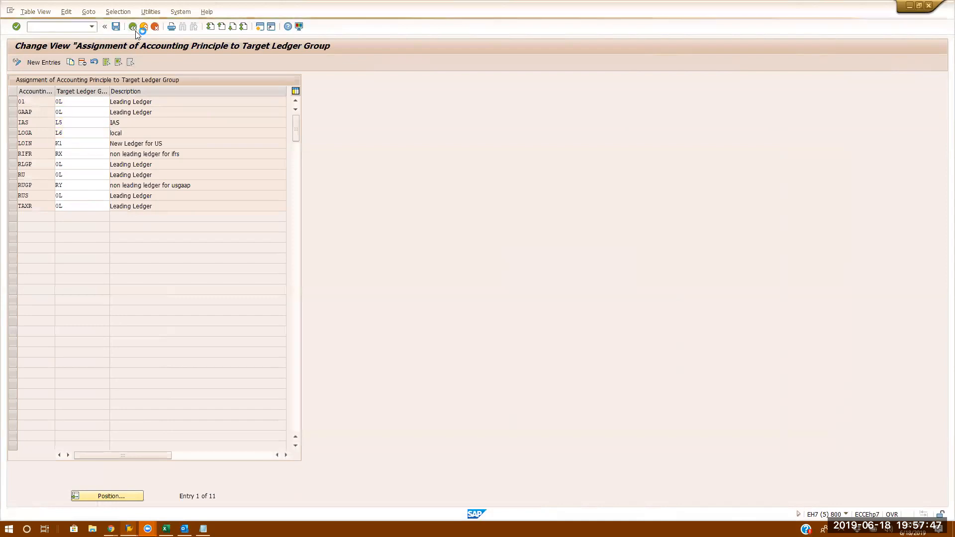
Show the activities under Real-Time Integration of Controlling with Financial Accounting
{"action": "scroll", "coordinate": [185, 237], "scroll_direction": "down", "scroll_amount": 1}
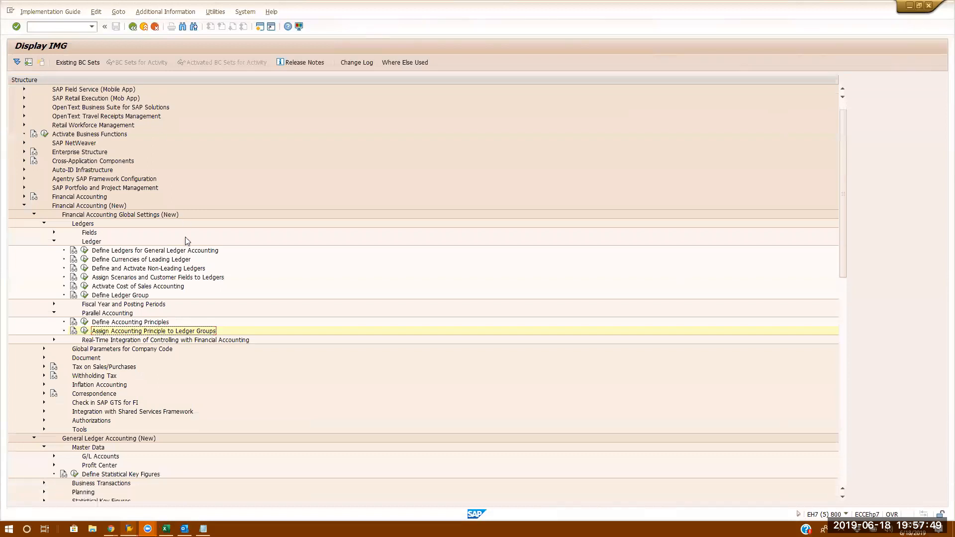
{"action": "left_click", "coordinate": [54, 341]}
{"action": "scroll", "coordinate": [55, 343], "scroll_direction": "down", "scroll_amount": 2}
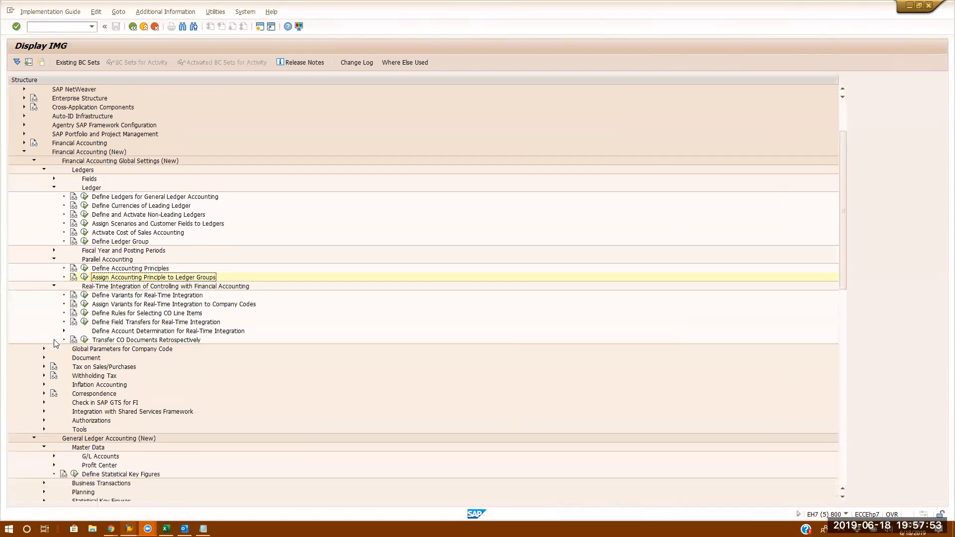
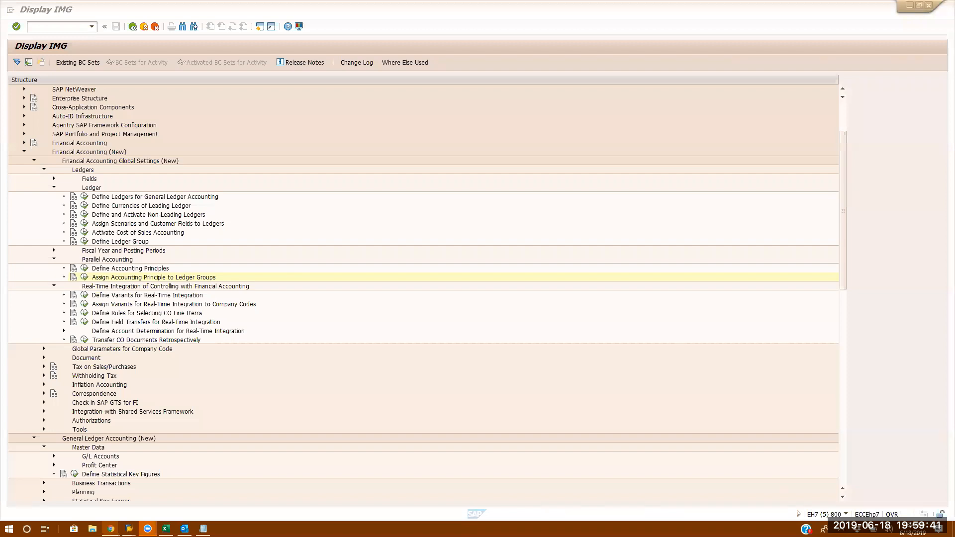
Switch to the General Ledger View session of the vendor invoice and check its document header
{"action": "key", "text": "alt+Tab"}
{"action": "key", "text": "Tab"}
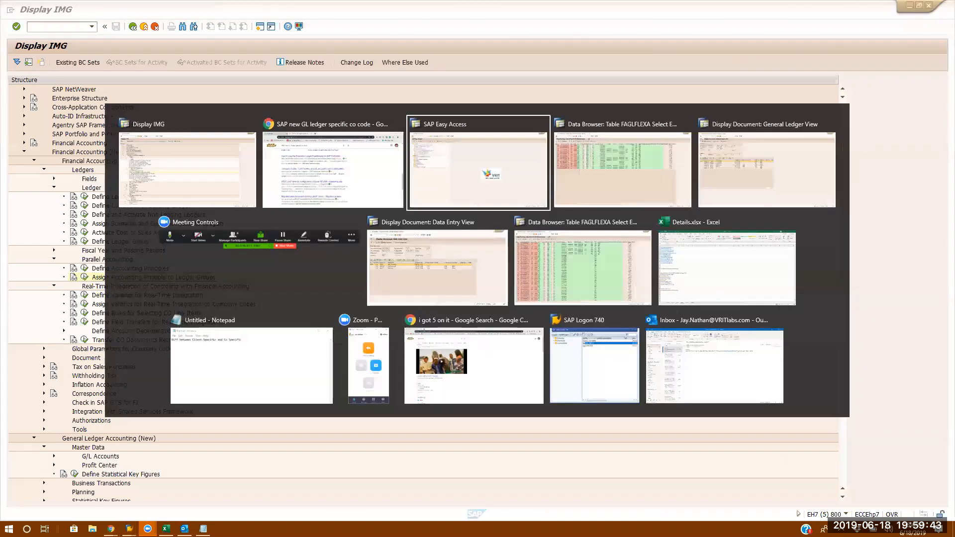
{"action": "key", "text": "Tab"}
{"action": "key", "text": "Tab"}
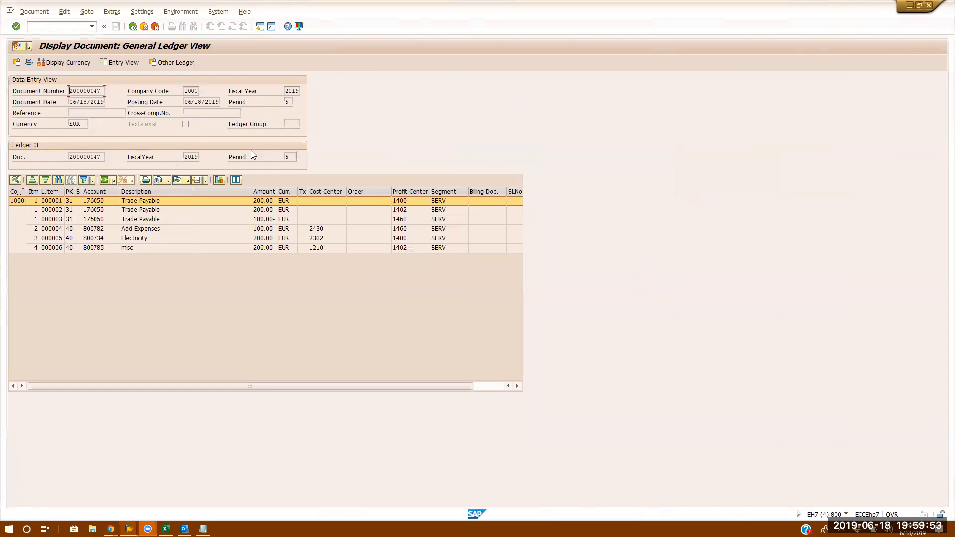
{"action": "left_click", "coordinate": [29, 63]}
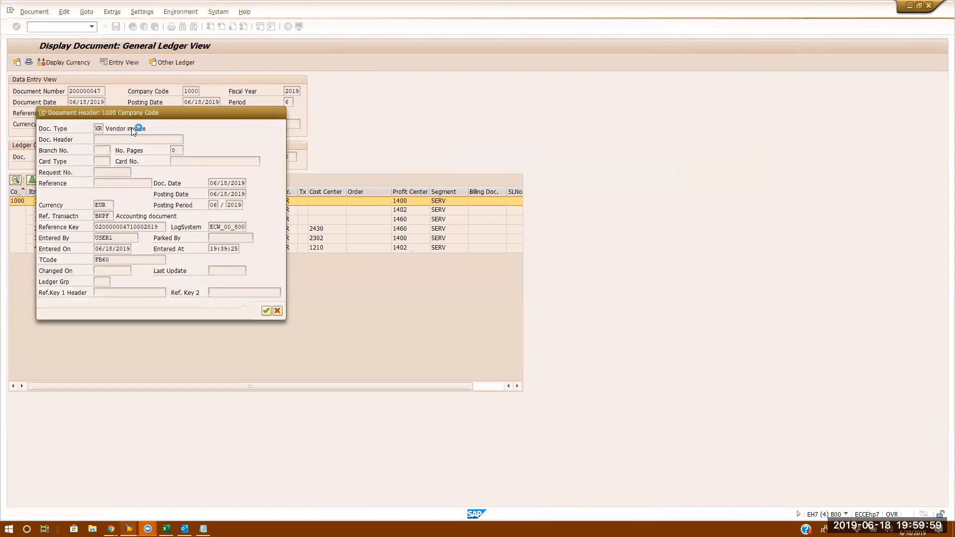
{"action": "key", "text": "Return"}
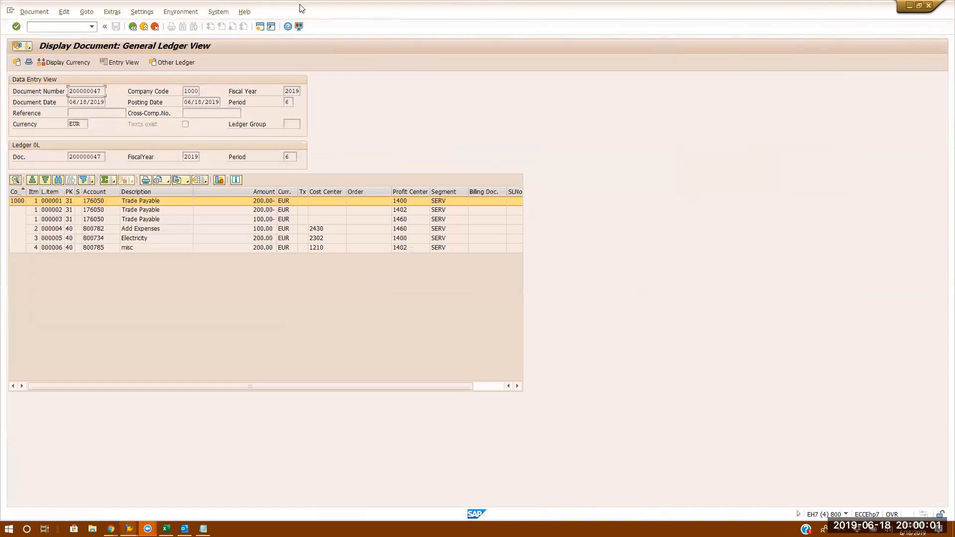
Switch to the free SAP Easy Access session and start transaction F-53 for posting outgoing payments
{"action": "key", "text": "alt+Tab"}
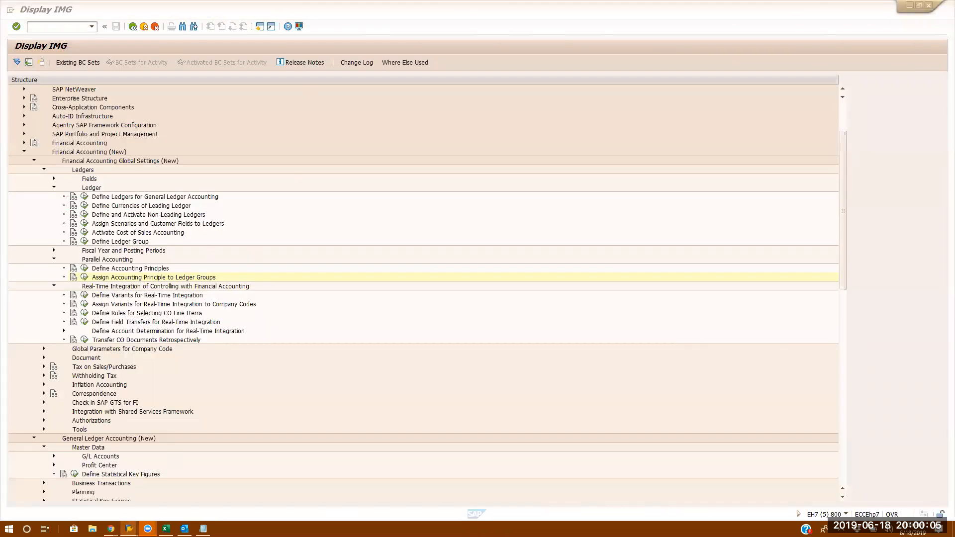
{"action": "mouse_move", "coordinate": [128, 529]}
{"action": "left_click", "coordinate": [341, 482]}
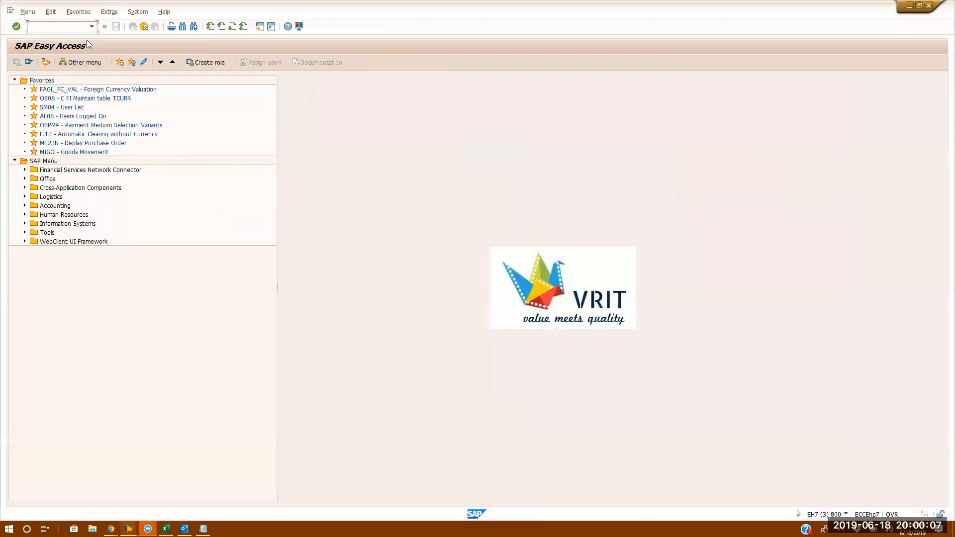
{"action": "type", "text": "f-53"}
{"action": "key", "text": "Return"}
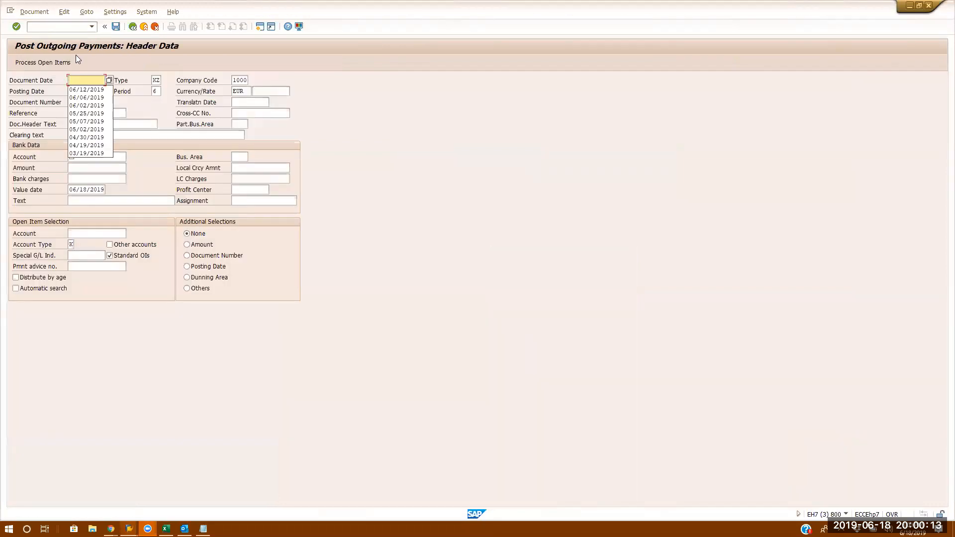
Set the payment's document date to 06/12/2019, enter the bank G/L account and set the amount to 500 EUR
{"action": "left_click", "coordinate": [87, 89]}
{"action": "left_click", "coordinate": [96, 157]}
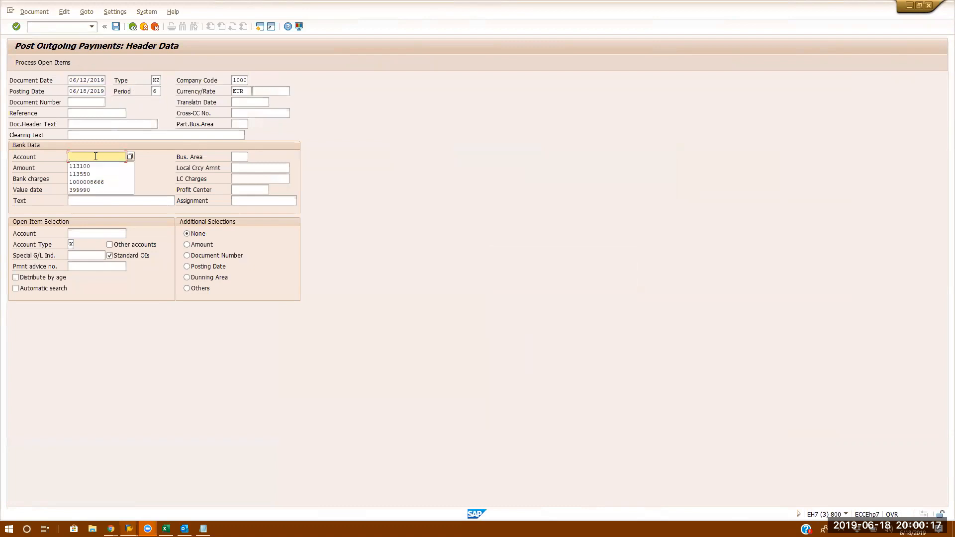
{"action": "left_click", "coordinate": [91, 166]}
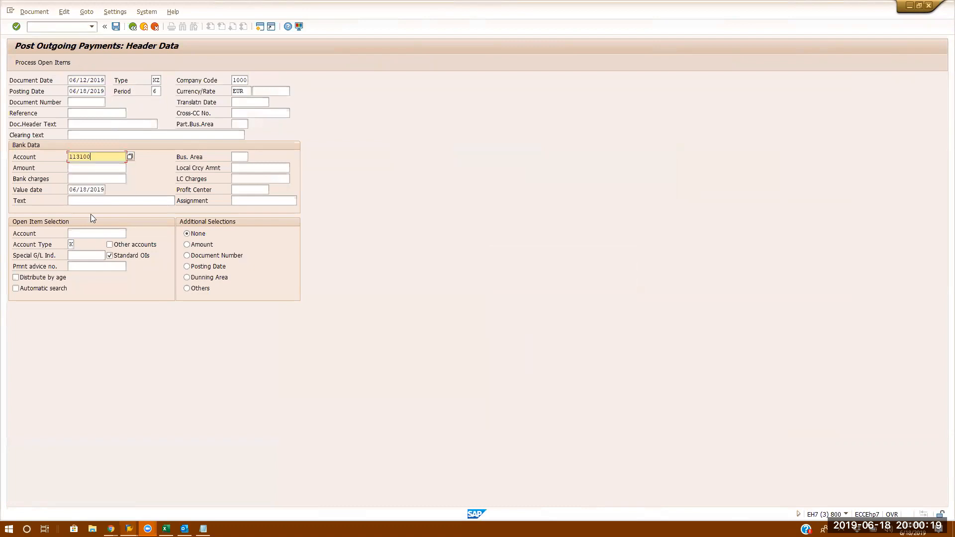
{"action": "left_click", "coordinate": [93, 171]}
{"action": "type", "text": "500"}
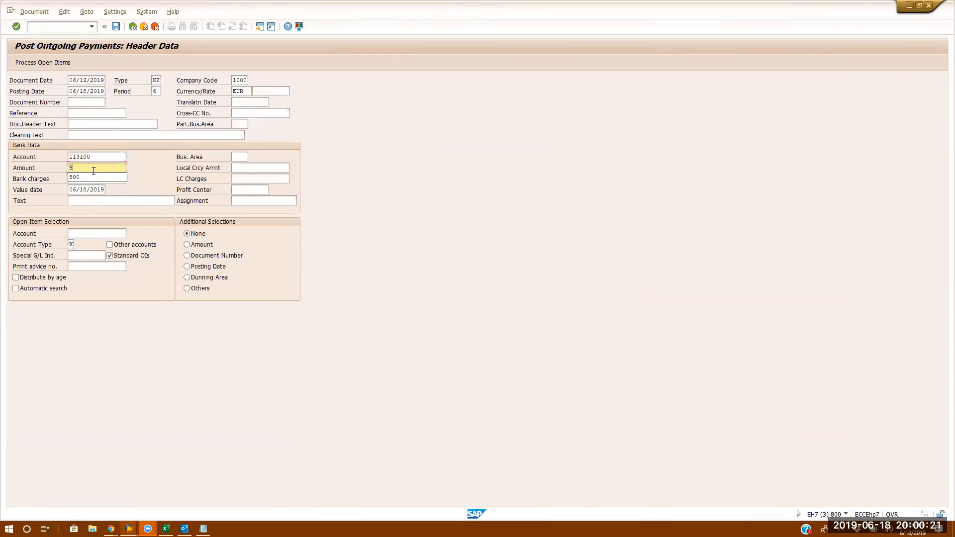
Enter the vendor's account for open item selection and load its open items
{"action": "left_click", "coordinate": [92, 233]}
{"action": "type", "text": "90"}
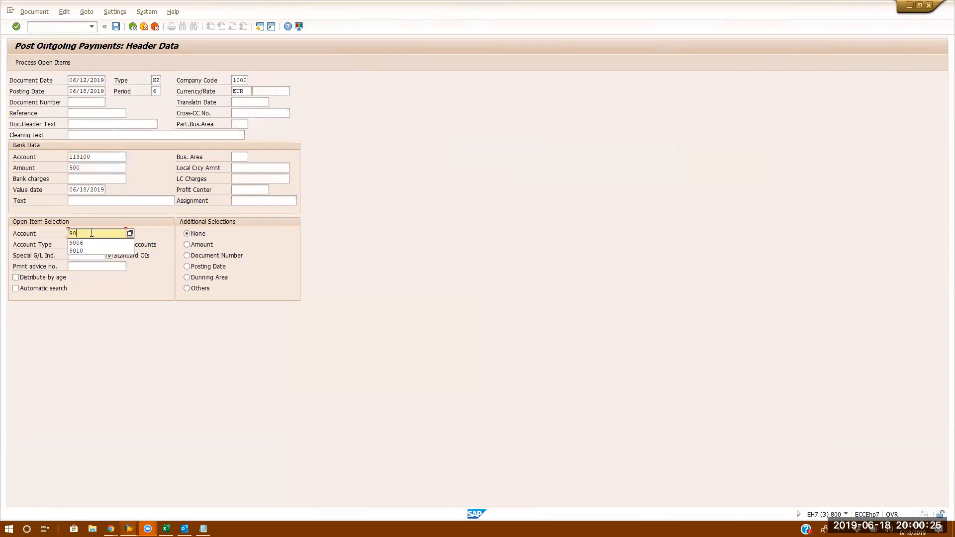
{"action": "left_click", "coordinate": [85, 244]}
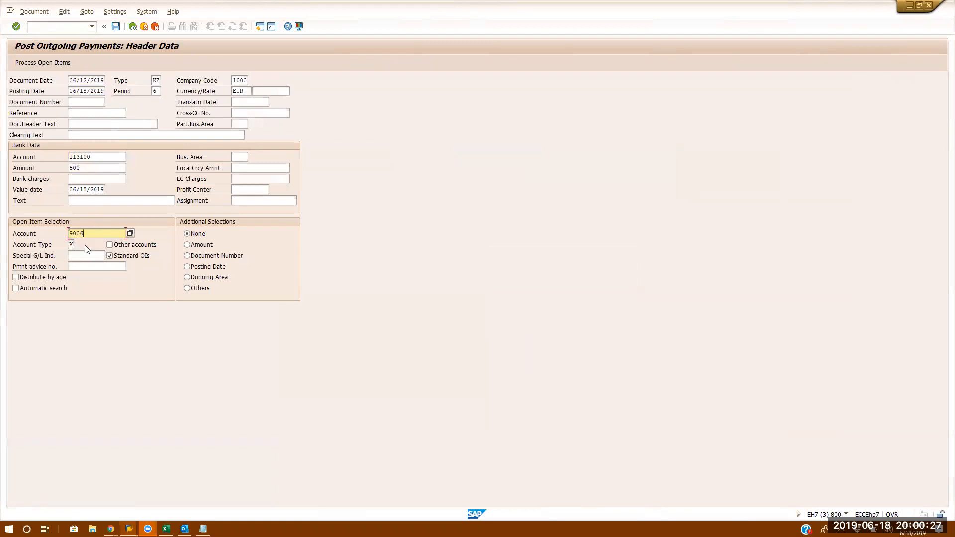
{"action": "key", "text": "Return"}
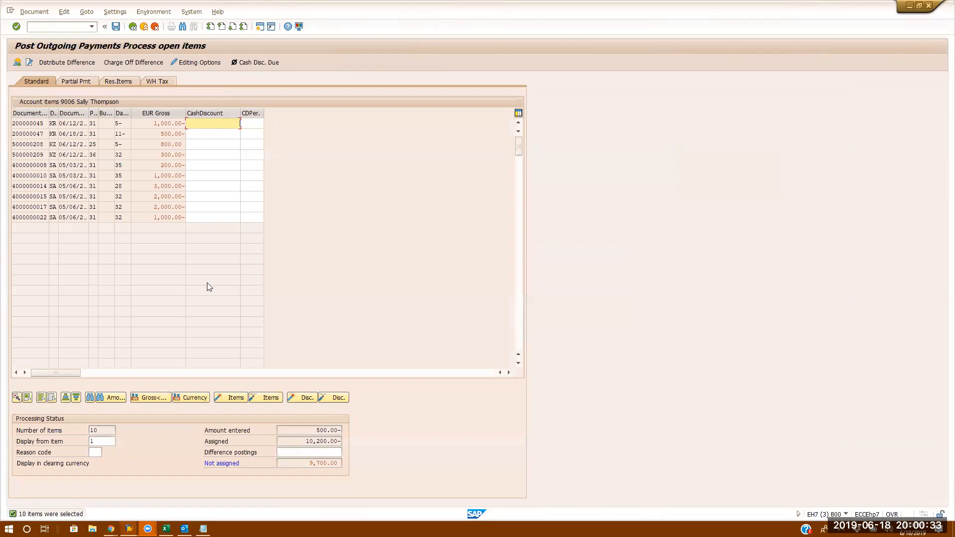
Deactivate every open item except the 500.00 vendor invoice dated 06/18/2019 and post the outgoing payment
{"action": "double_click", "coordinate": [151, 124]}
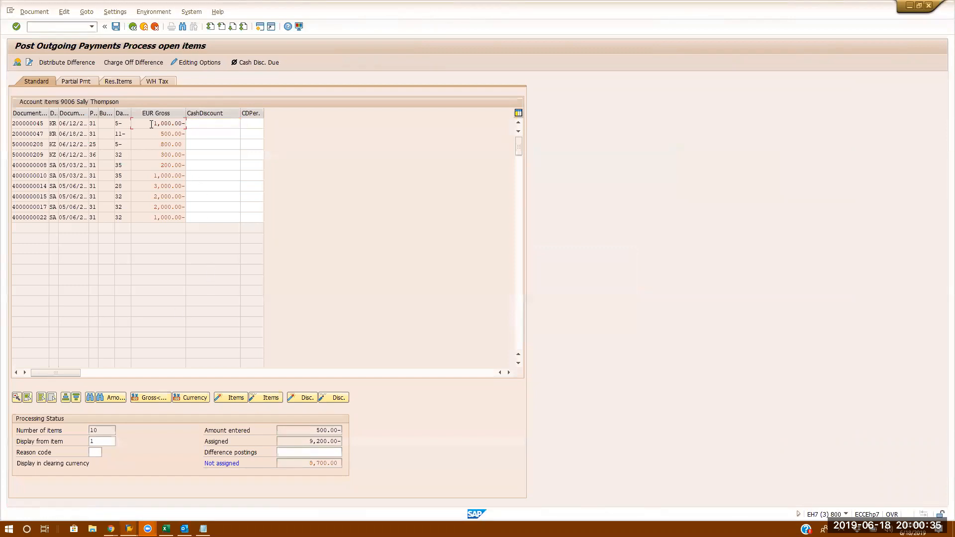
{"action": "double_click", "coordinate": [152, 136]}
{"action": "double_click", "coordinate": [147, 132]}
{"action": "double_click", "coordinate": [150, 144]}
{"action": "double_click", "coordinate": [144, 154]}
{"action": "double_click", "coordinate": [143, 165]}
{"action": "double_click", "coordinate": [140, 177]}
{"action": "double_click", "coordinate": [140, 186]}
{"action": "double_click", "coordinate": [140, 196]}
{"action": "double_click", "coordinate": [139, 206]}
{"action": "double_click", "coordinate": [140, 216]}
{"action": "left_click", "coordinate": [212, 133]}
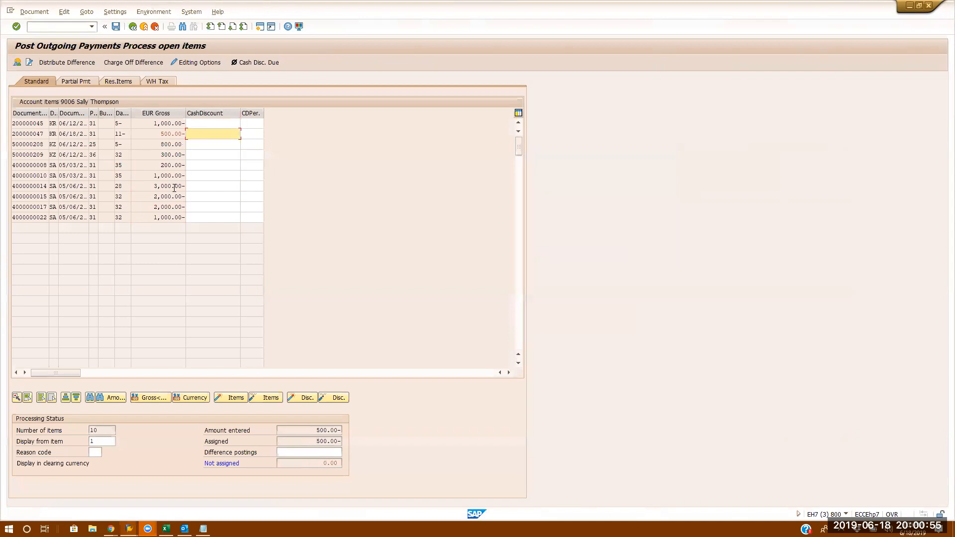
{"action": "left_click", "coordinate": [119, 24]}
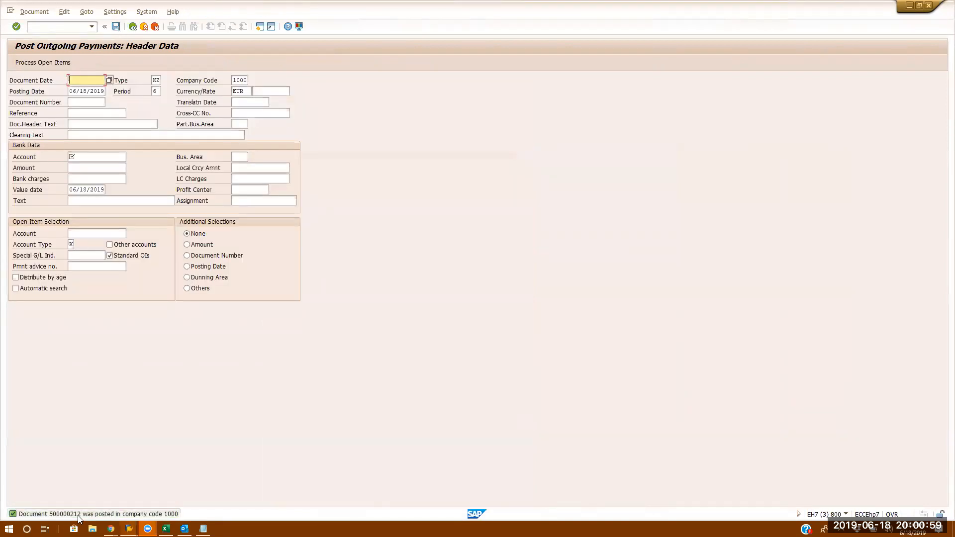
{"action": "left_click", "coordinate": [42, 27]}
{"action": "type", "text": "/nfb05"}
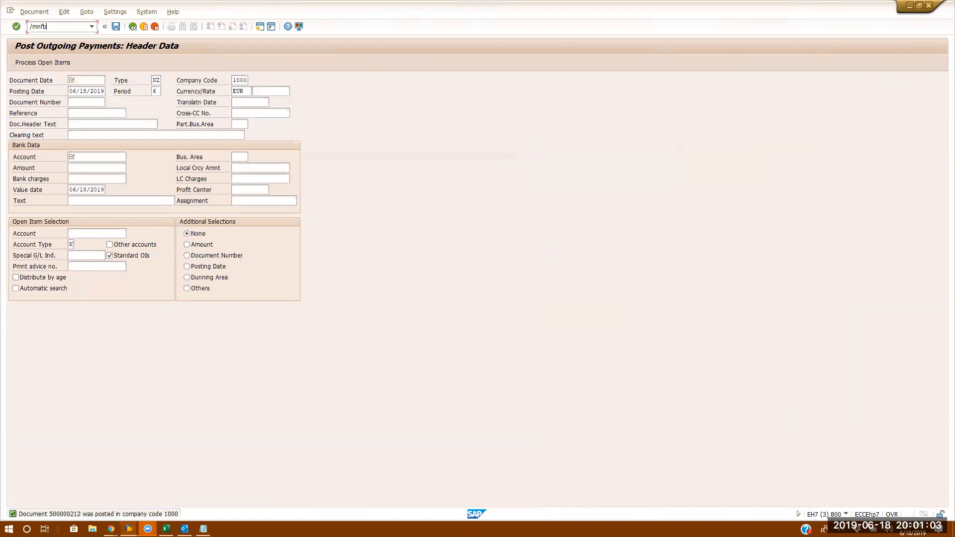
{"action": "key", "text": "Return"}
Display the newly posted payment document with transaction FB03 and examine its line items in the general ledger view
{"action": "left_click", "coordinate": [42, 27]}
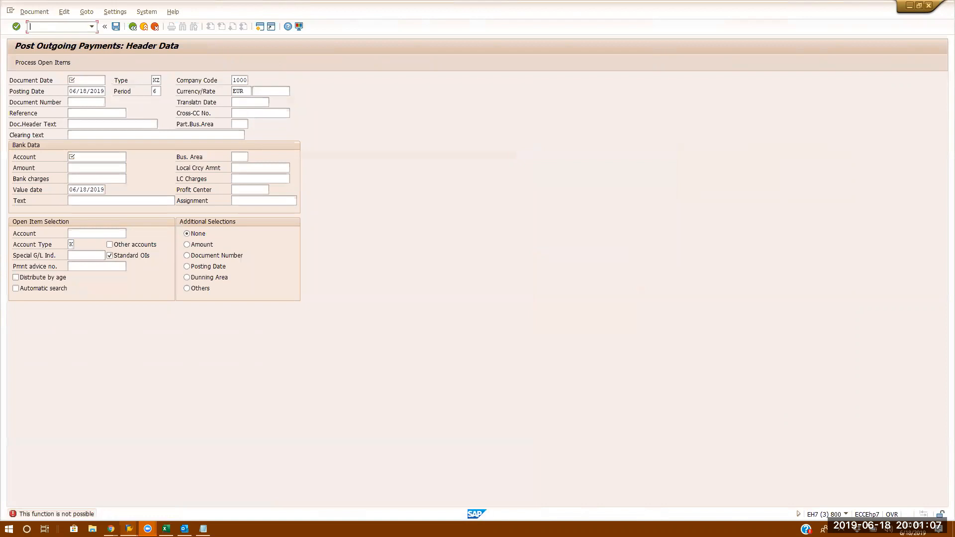
{"action": "type", "text": "/nfb03"}
{"action": "key", "text": "Return"}
{"action": "key", "text": "Return"}
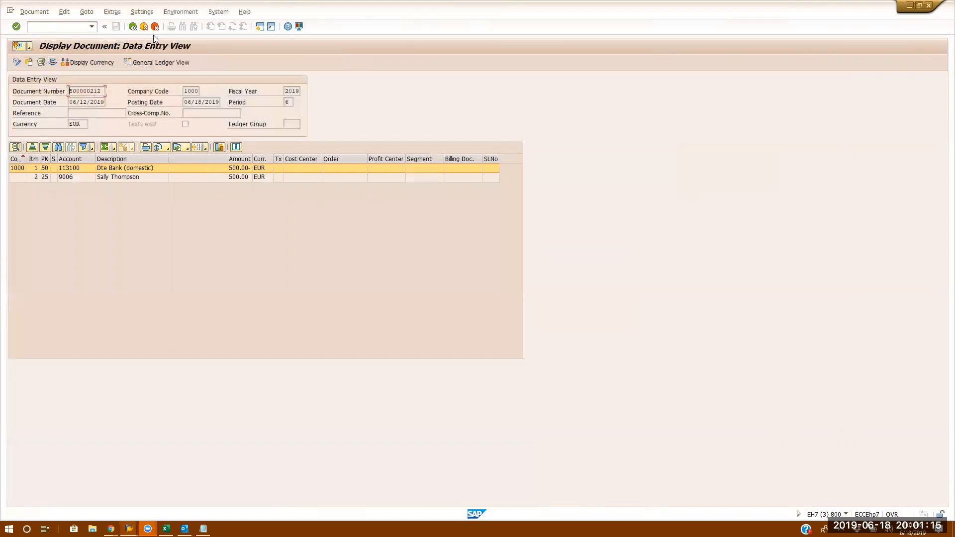
{"action": "left_click", "coordinate": [162, 67]}
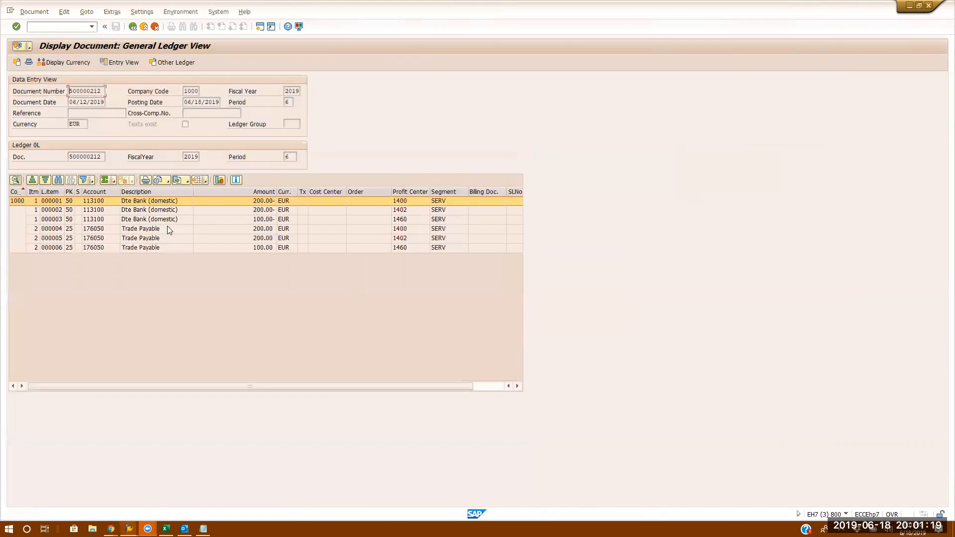
{"action": "left_click", "coordinate": [167, 229]}
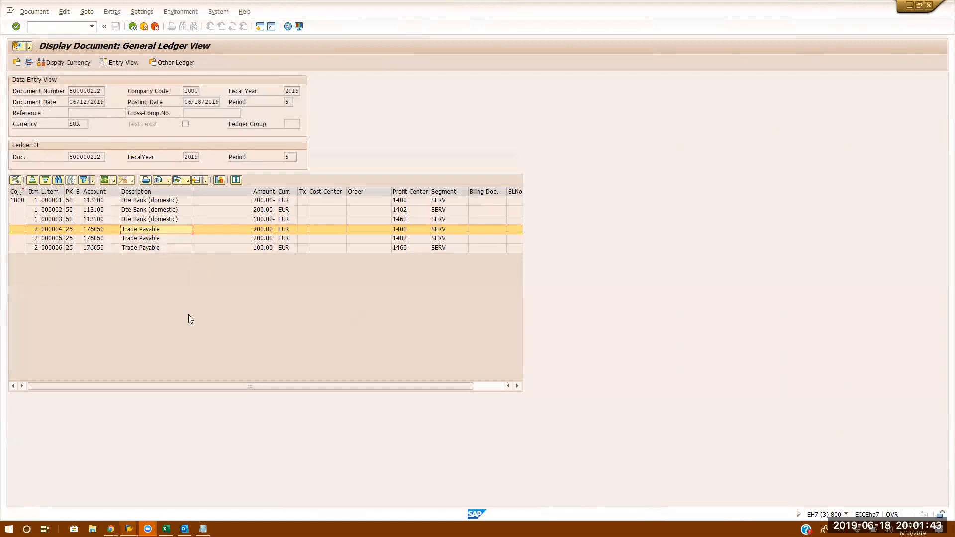
Switch to the Display IMG session and expand the G/L Accounts preparations within the General Ledger Accounting (New) master data
{"action": "left_click", "coordinate": [129, 529]}
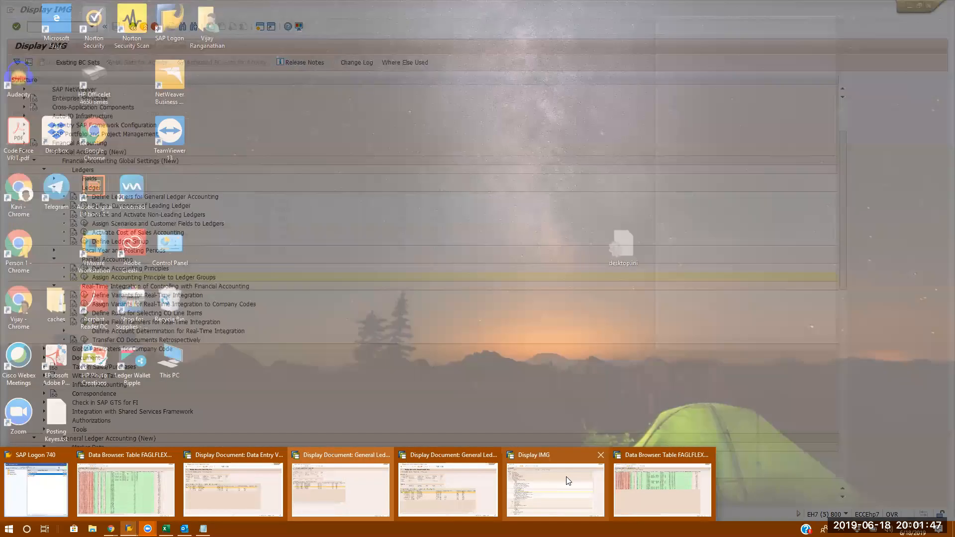
{"action": "left_click", "coordinate": [566, 477]}
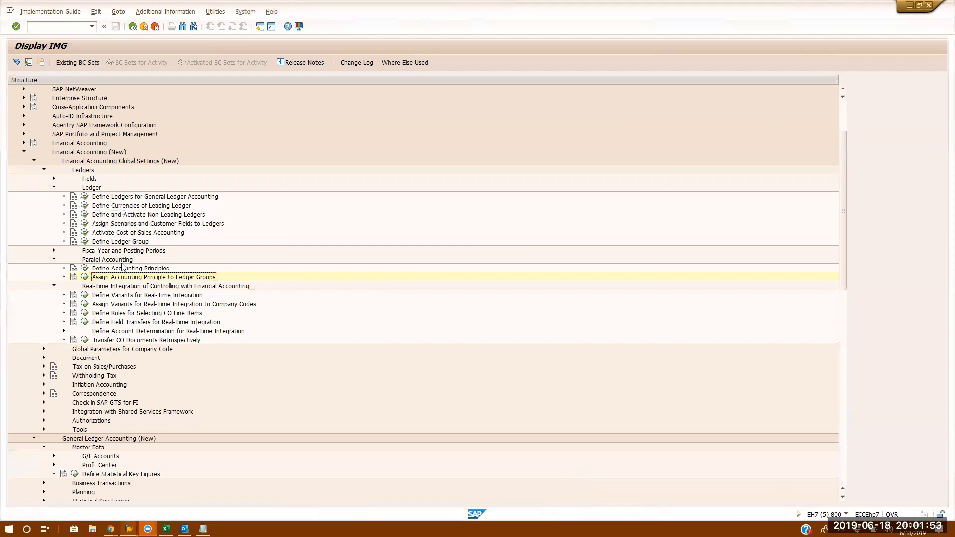
{"action": "scroll", "coordinate": [123, 266], "scroll_direction": "down", "scroll_amount": 3}
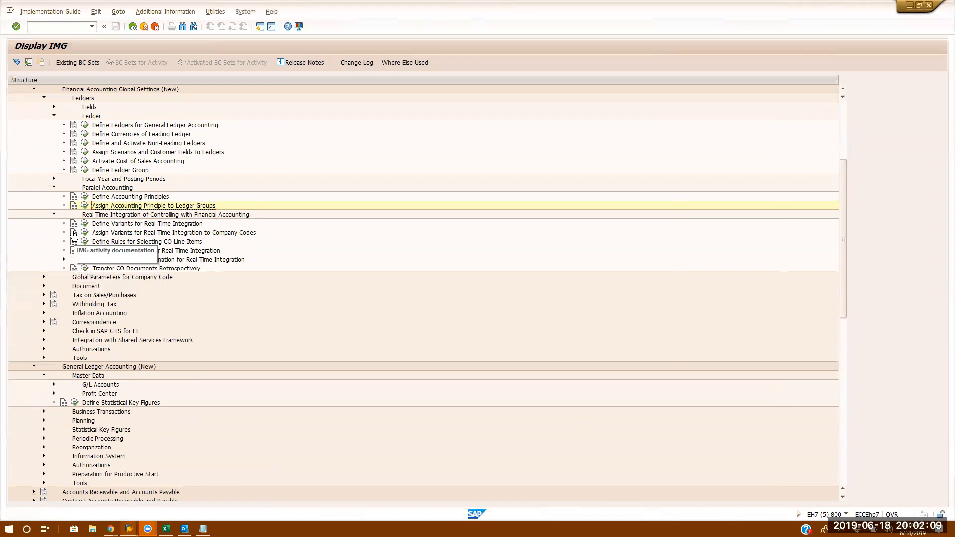
{"action": "scroll", "coordinate": [74, 234], "scroll_direction": "up", "scroll_amount": 2}
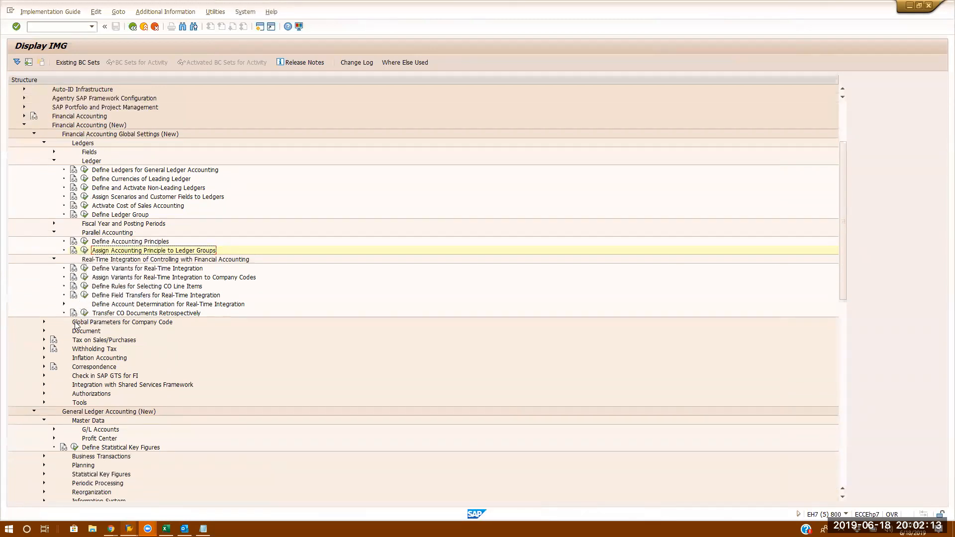
{"action": "scroll", "coordinate": [65, 331], "scroll_direction": "down", "scroll_amount": 4}
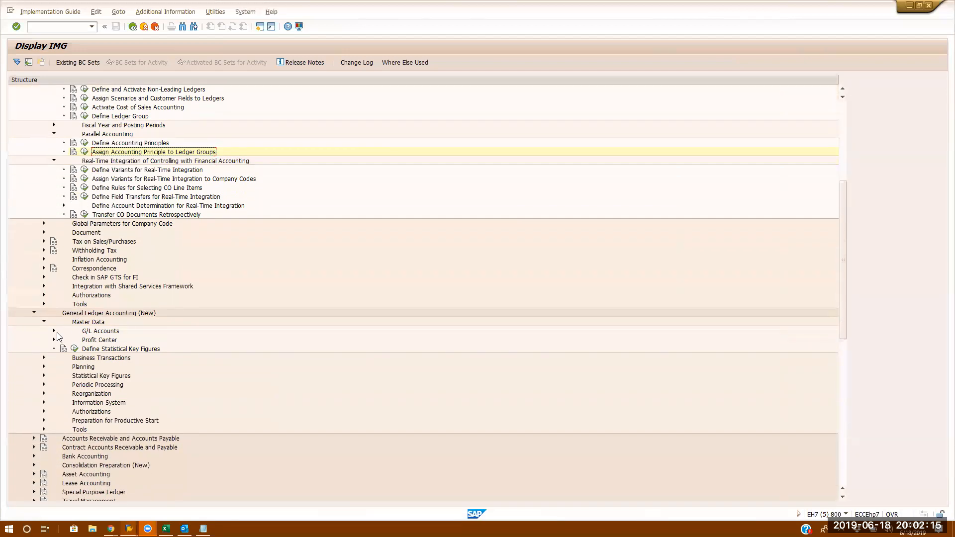
{"action": "left_click", "coordinate": [54, 331]}
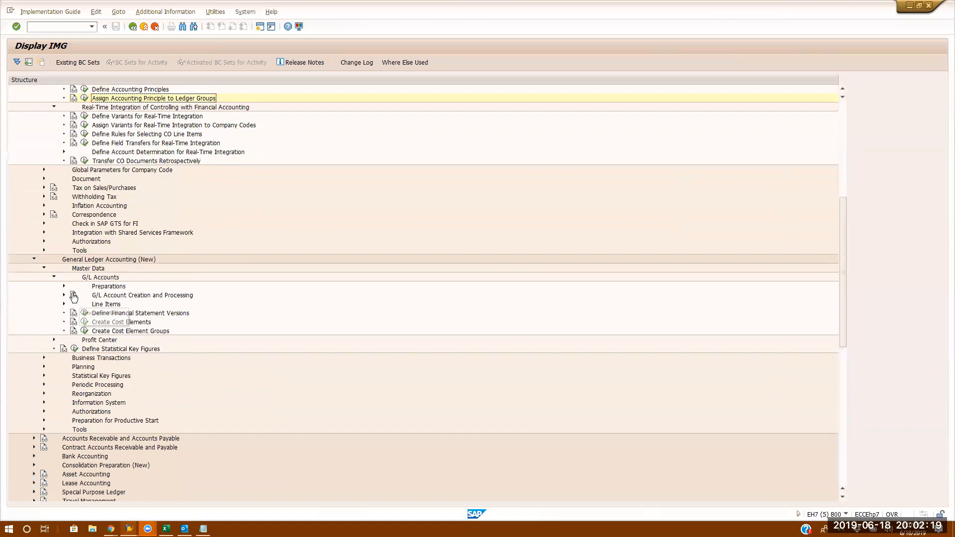
{"action": "left_click", "coordinate": [64, 287]}
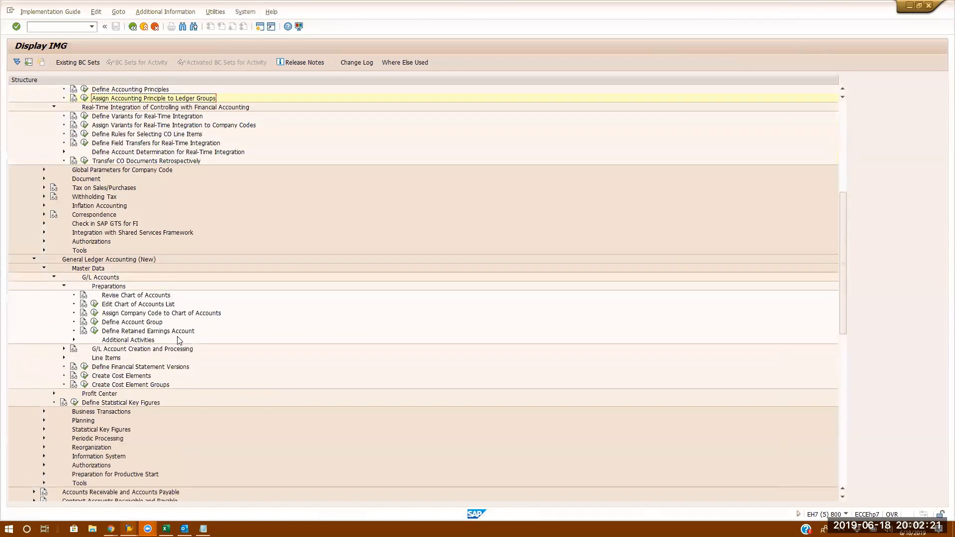
Expand Document Splitting within Business Transactions and open Classify G/L Accounts for Document Splitting for chart of accounts INT
{"action": "scroll", "coordinate": [178, 338], "scroll_direction": "down", "scroll_amount": 4}
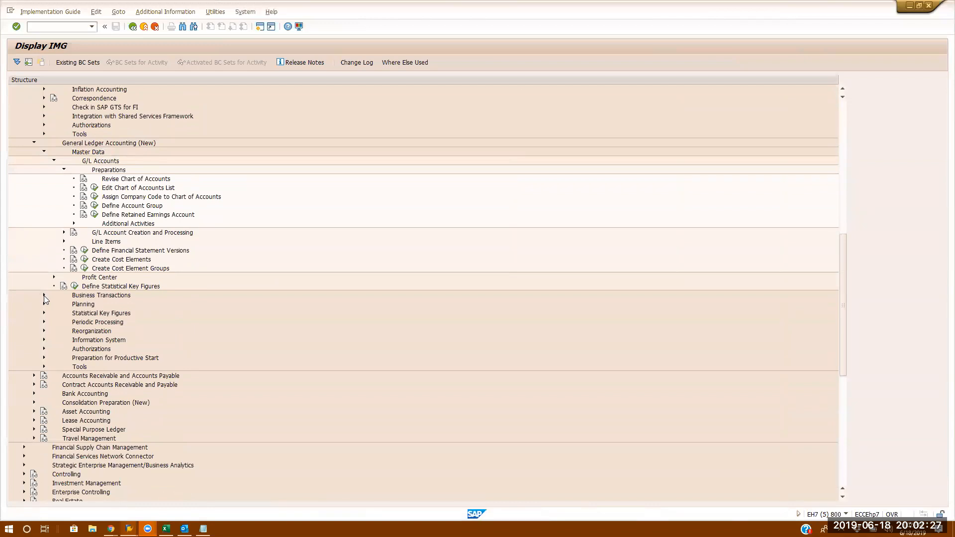
{"action": "left_click", "coordinate": [45, 296]}
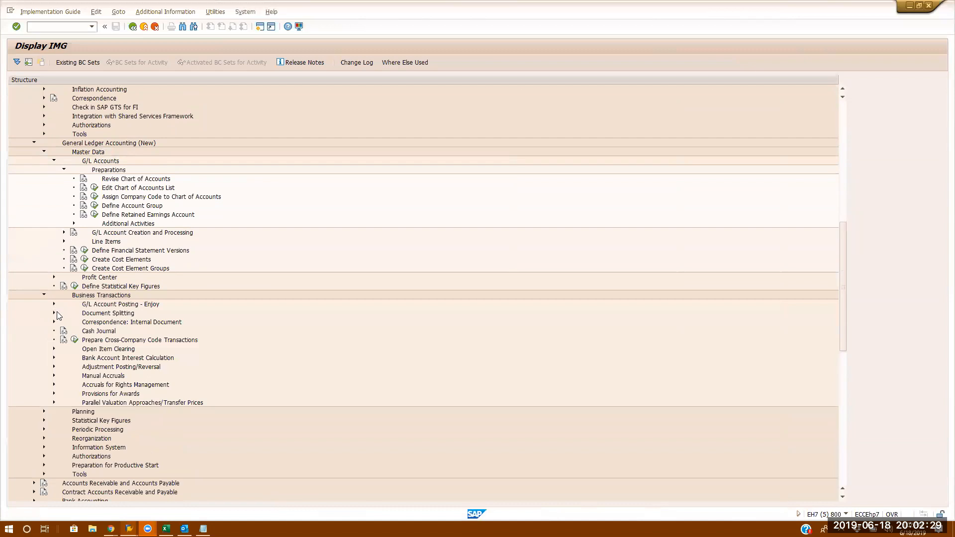
{"action": "left_click", "coordinate": [53, 314]}
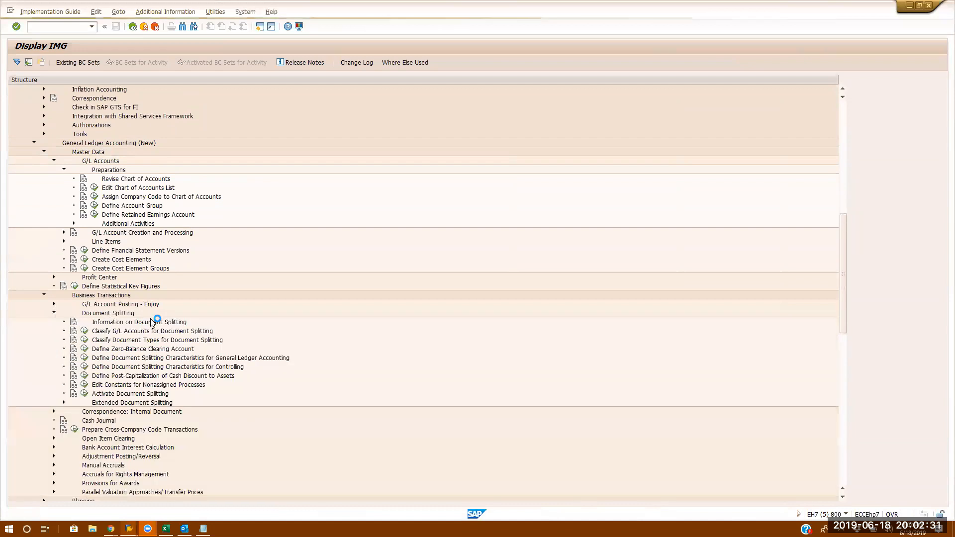
{"action": "scroll", "coordinate": [134, 312], "scroll_direction": "down", "scroll_amount": 2}
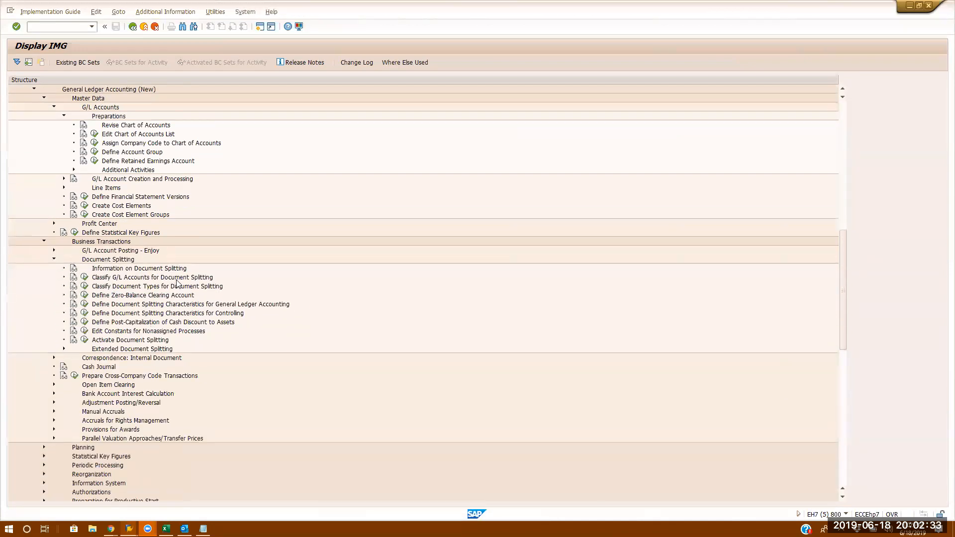
{"action": "left_click", "coordinate": [83, 277]}
{"action": "key", "text": "Return"}
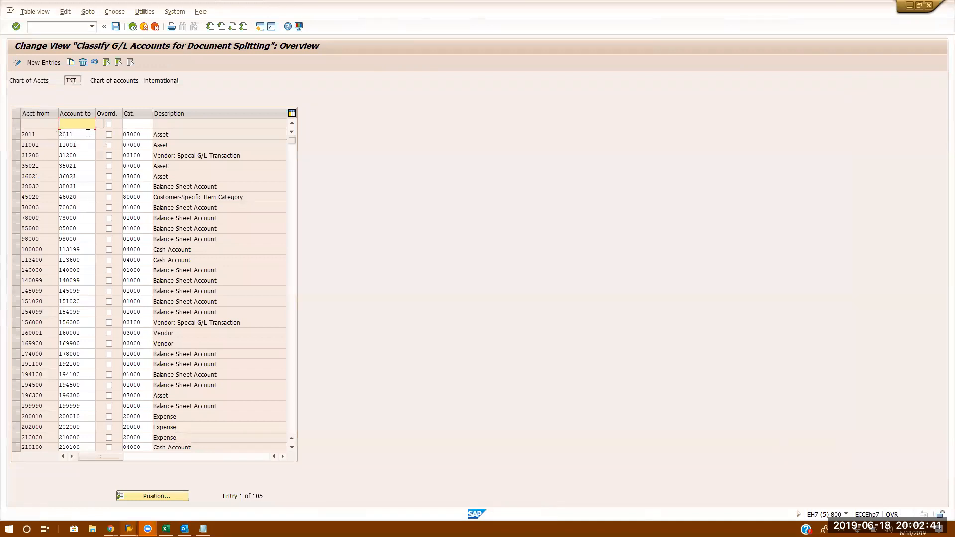
Widen the category column and examine the item categories assigned to the asset, vendor and cash account ranges
{"action": "left_click", "coordinate": [145, 135]}
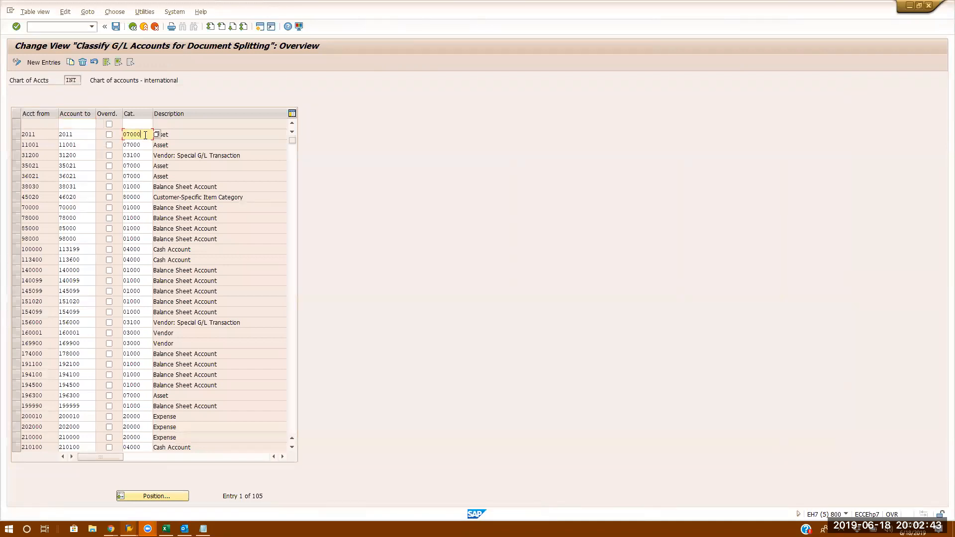
{"action": "left_click_drag", "start_coordinate": [153, 113], "coordinate": [178, 113]}
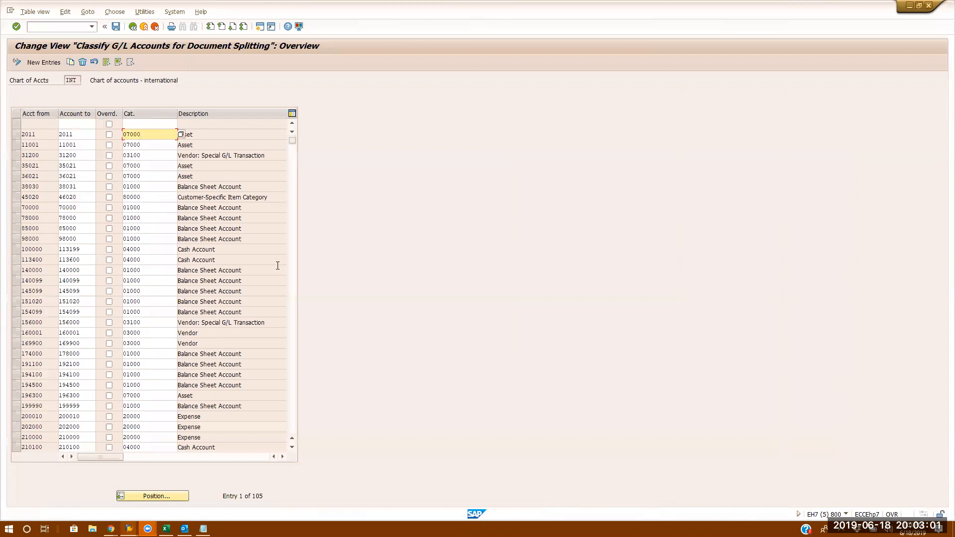
{"action": "left_click", "coordinate": [163, 331]}
{"action": "left_click", "coordinate": [153, 344]}
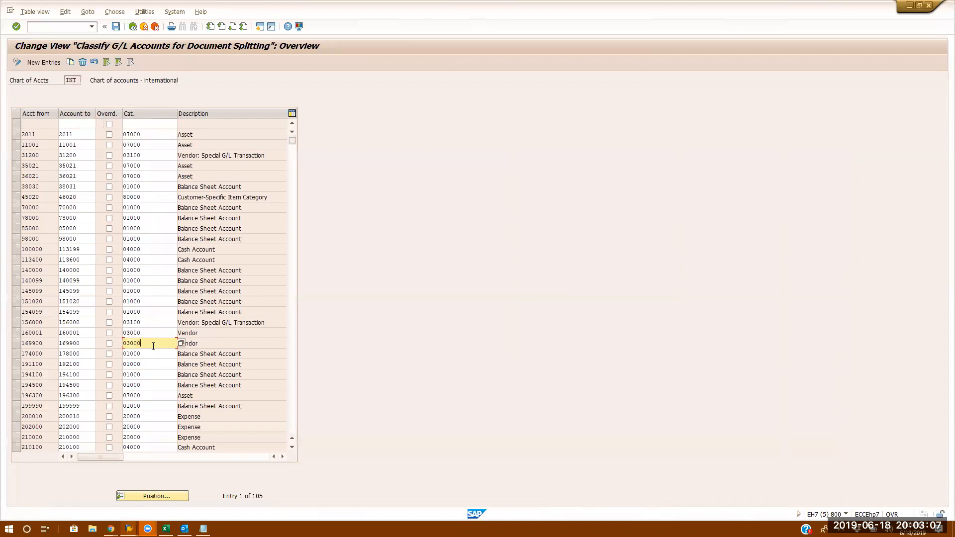
{"action": "left_click", "coordinate": [151, 331]}
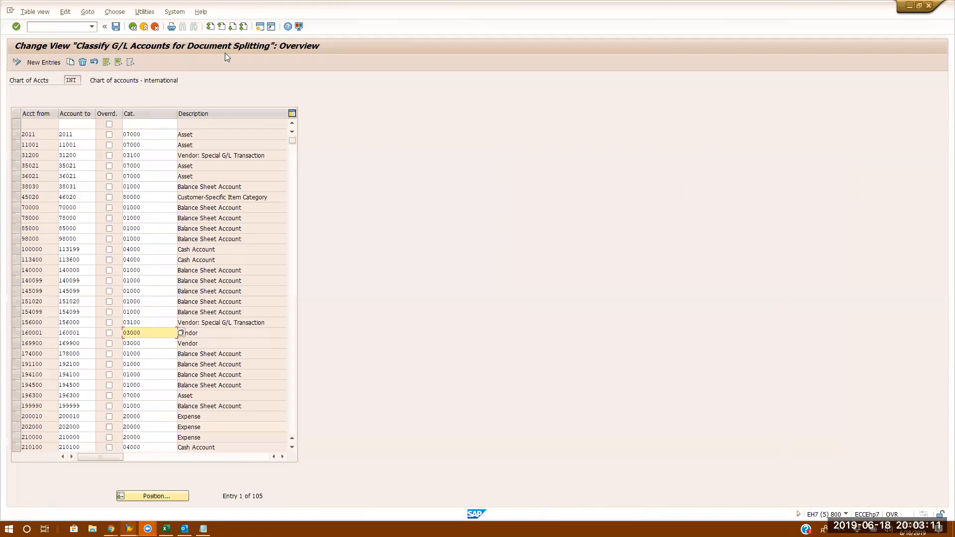
{"action": "left_click", "coordinate": [152, 345]}
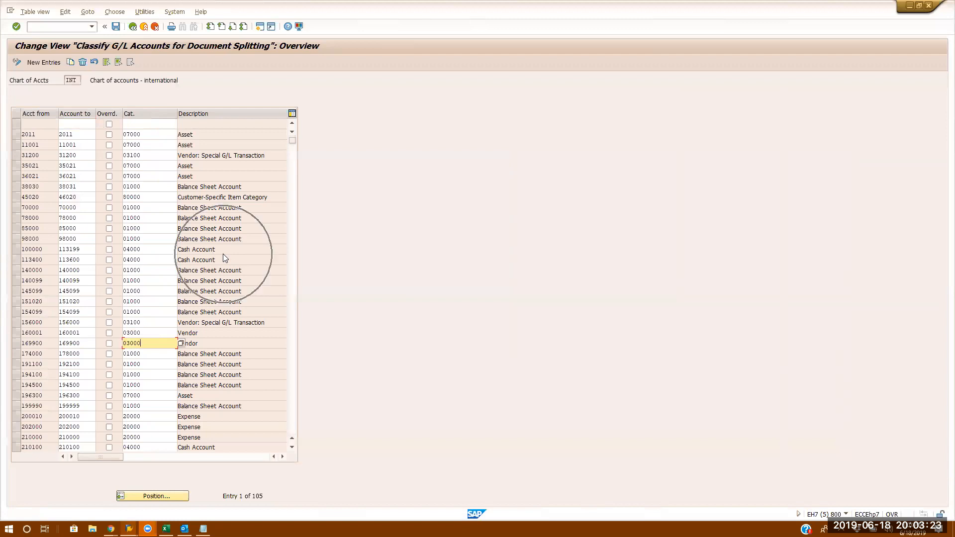
{"action": "left_click", "coordinate": [155, 249]}
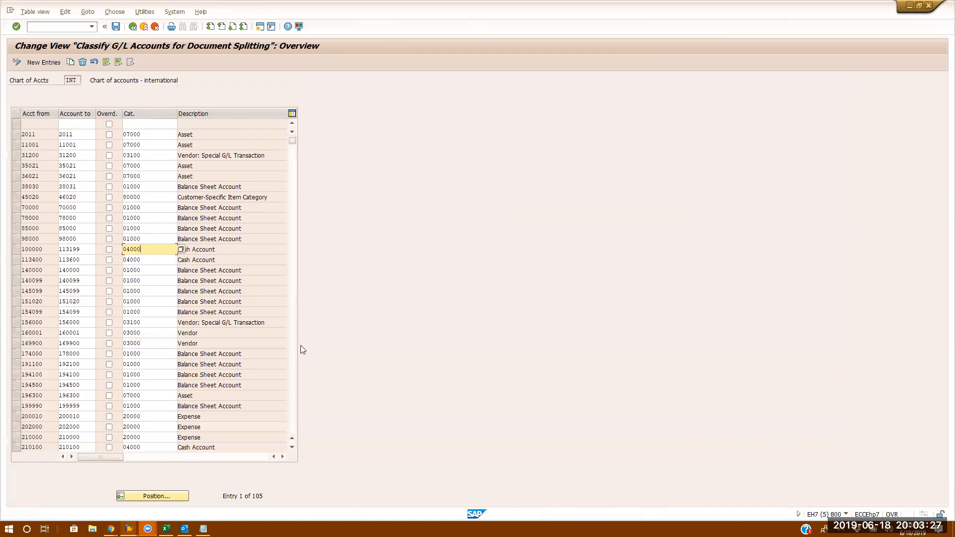
{"action": "left_click", "coordinate": [198, 280]}
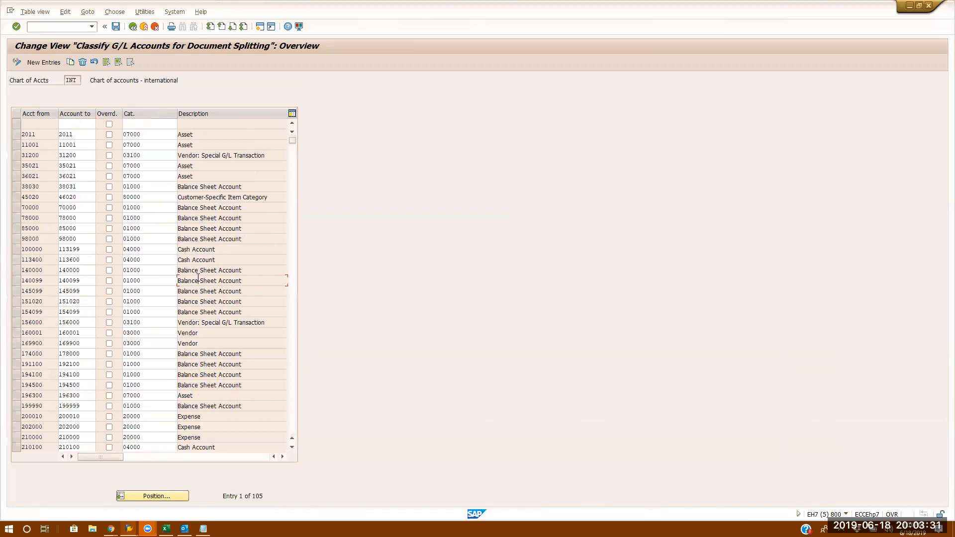
Review the remaining G/L account classifications through the end of the list, then return to the implementation guide
{"action": "left_click", "coordinate": [293, 337]}
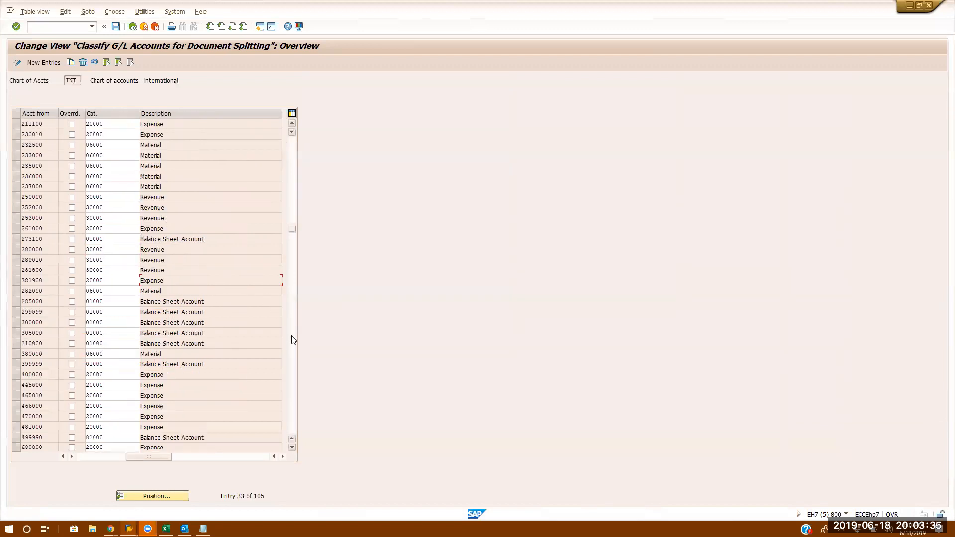
{"action": "left_click", "coordinate": [292, 337]}
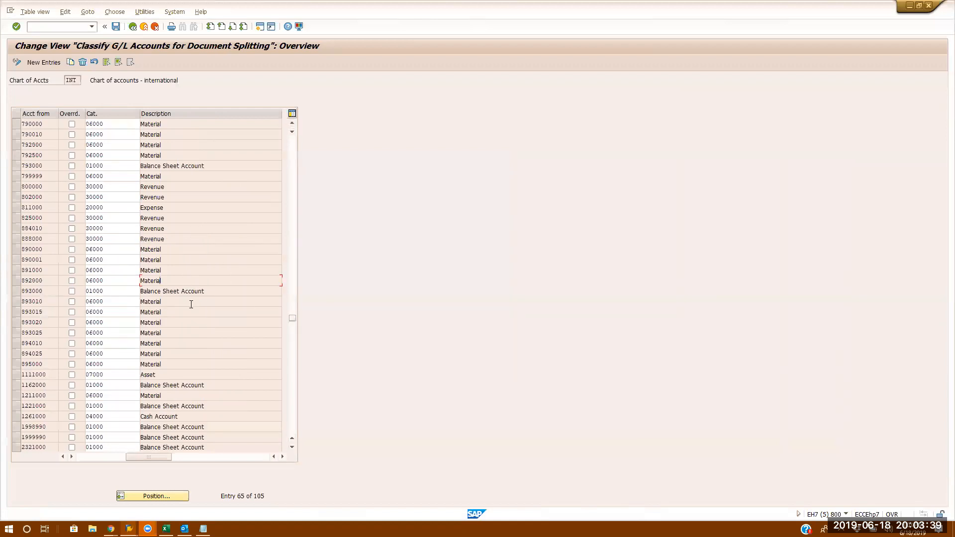
{"action": "left_click", "coordinate": [292, 412]}
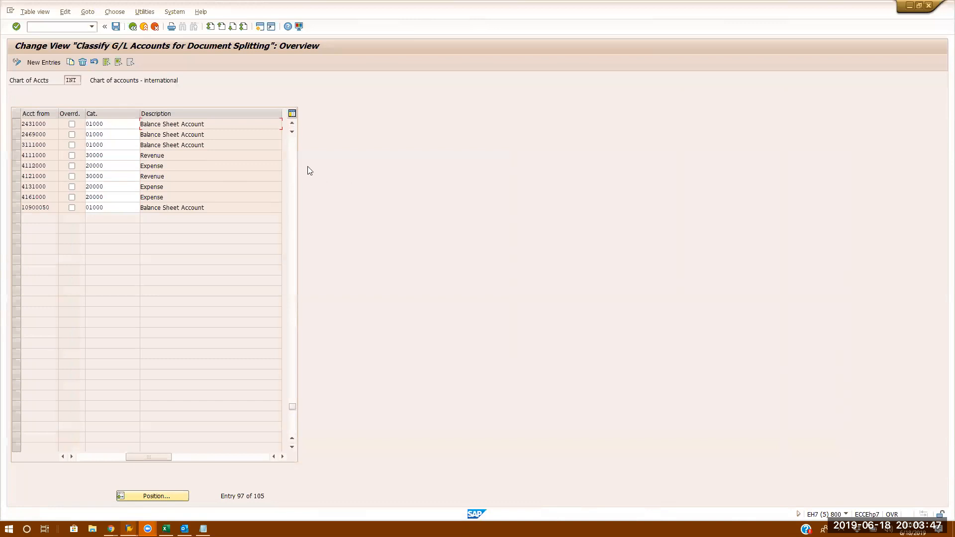
{"action": "double_click", "coordinate": [293, 156]}
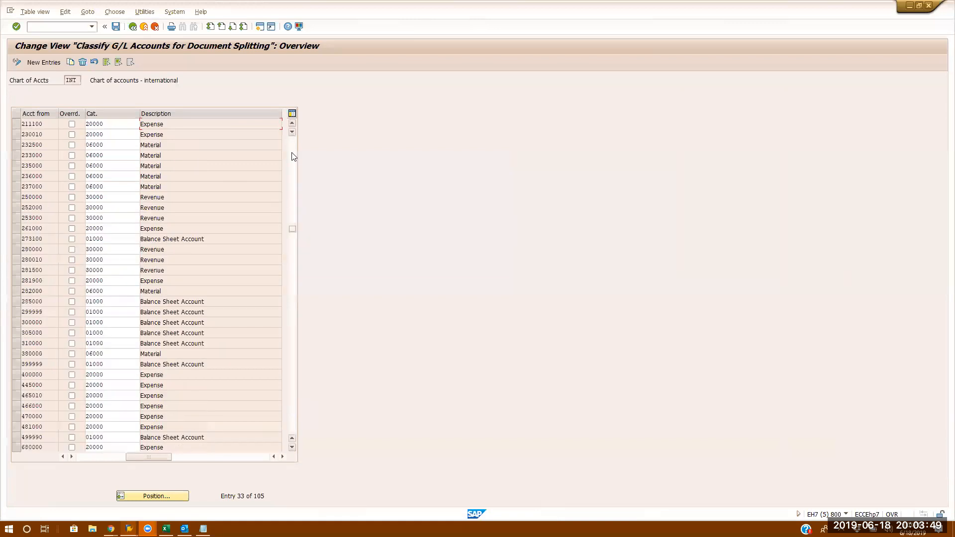
{"action": "left_click", "coordinate": [292, 156]}
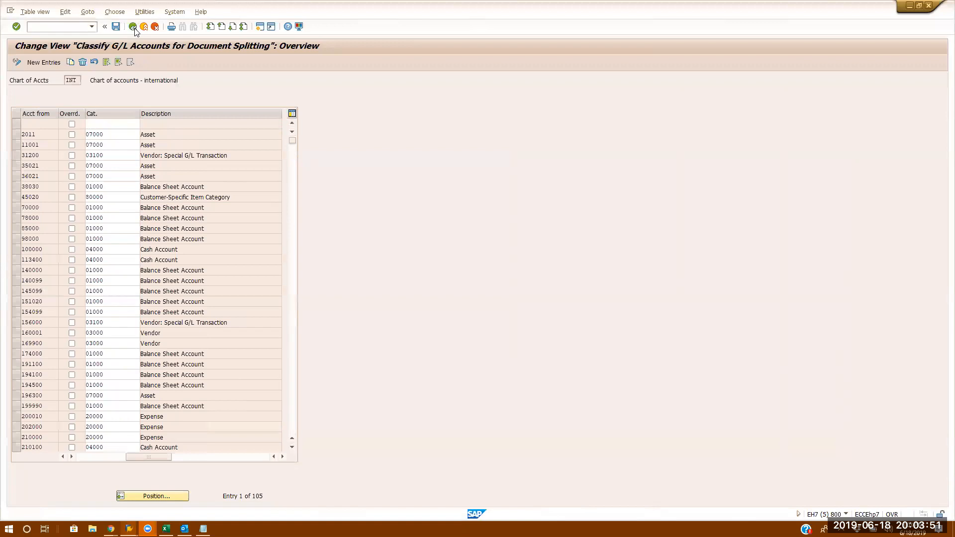
{"action": "left_click", "coordinate": [135, 29]}
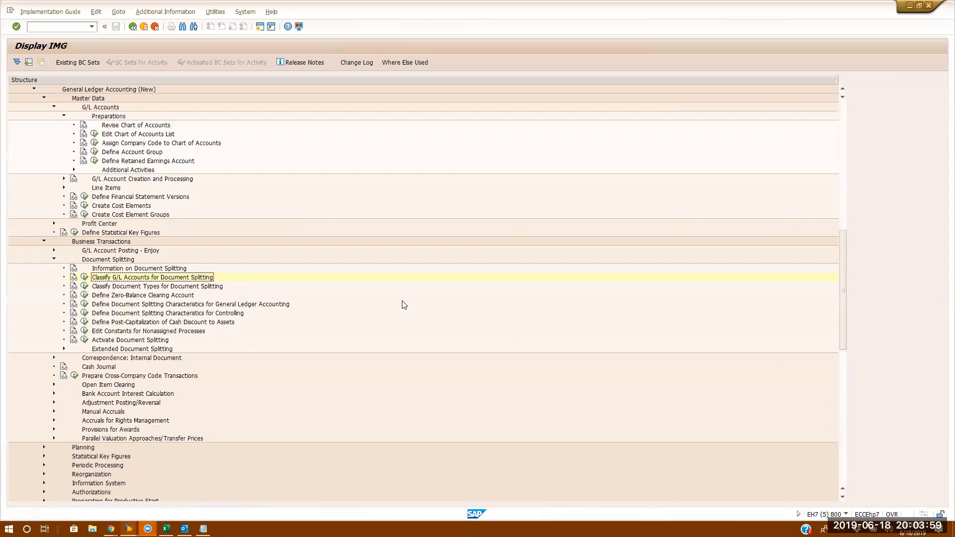
Open Define Zero-Balance Clearing Account and examine the G/L account assigned to account key 000 in chart of accounts INT
{"action": "left_click", "coordinate": [84, 295]}
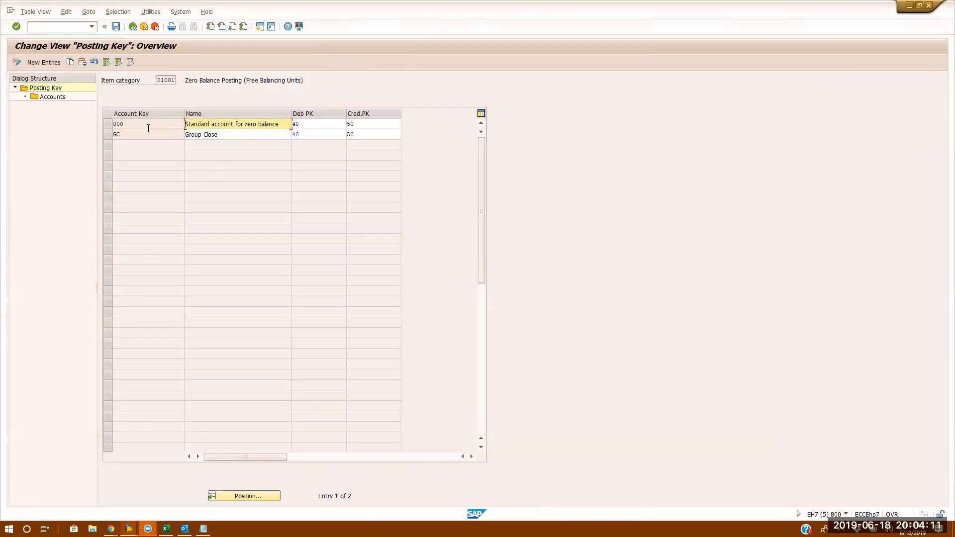
{"action": "left_click", "coordinate": [108, 125]}
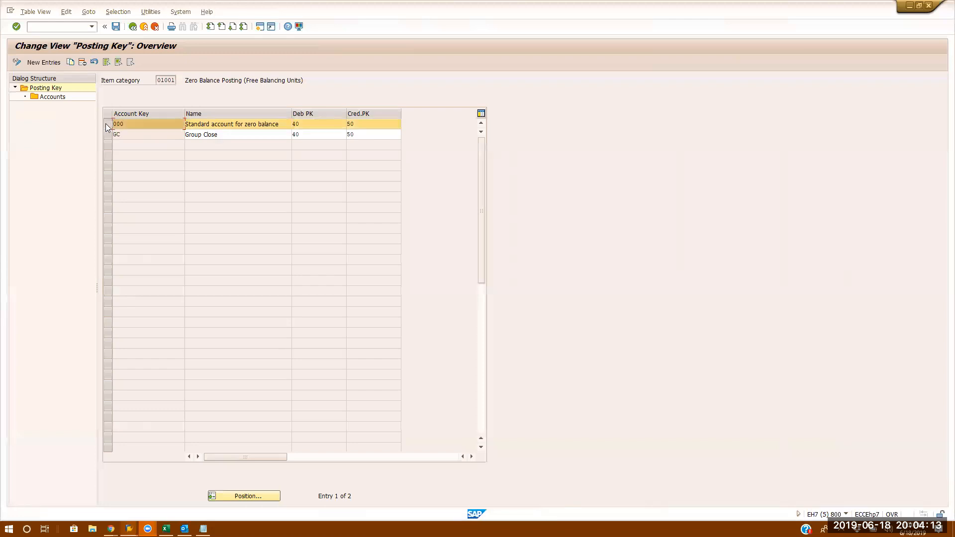
{"action": "double_click", "coordinate": [59, 99]}
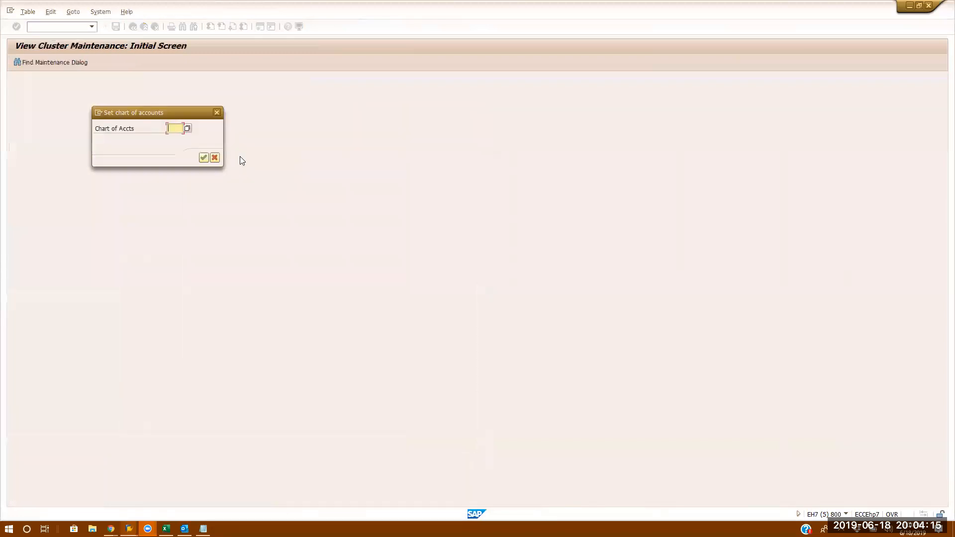
{"action": "type", "text": "int"}
{"action": "key", "text": "Return"}
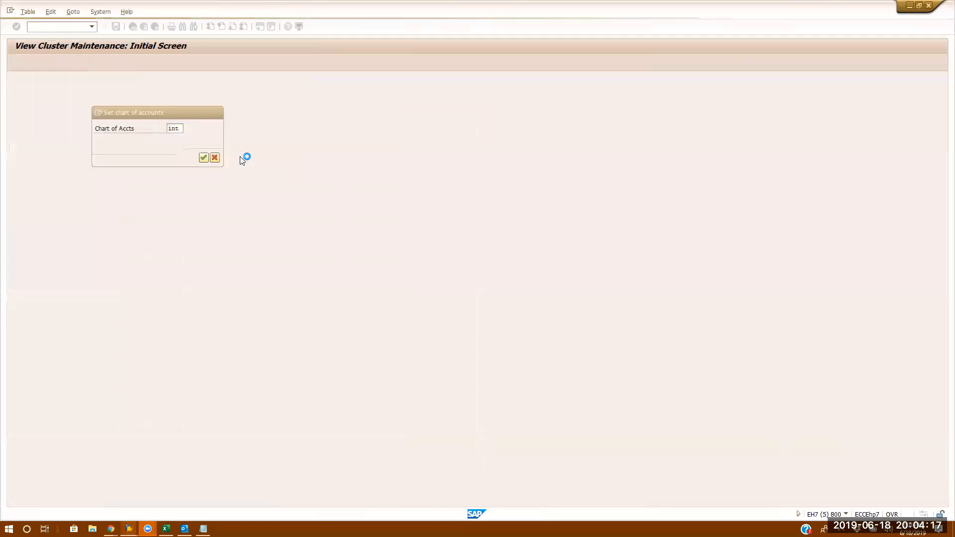
{"action": "left_click_drag", "start_coordinate": [153, 145], "coordinate": [2, 130]}
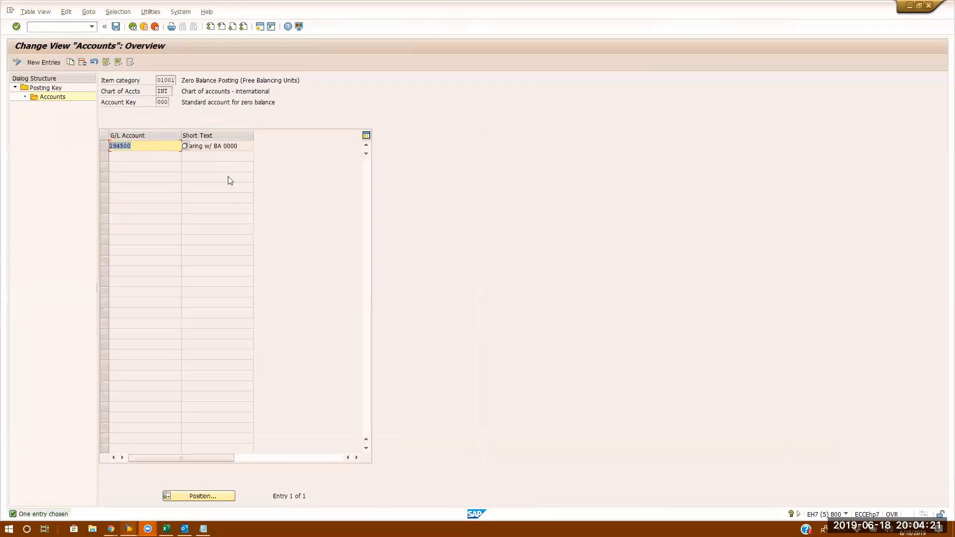
Compare the profit center split on the payment document's bank line items with the G/L account assigned for zero-balance clearing
{"action": "key", "text": "alt+Tab"}
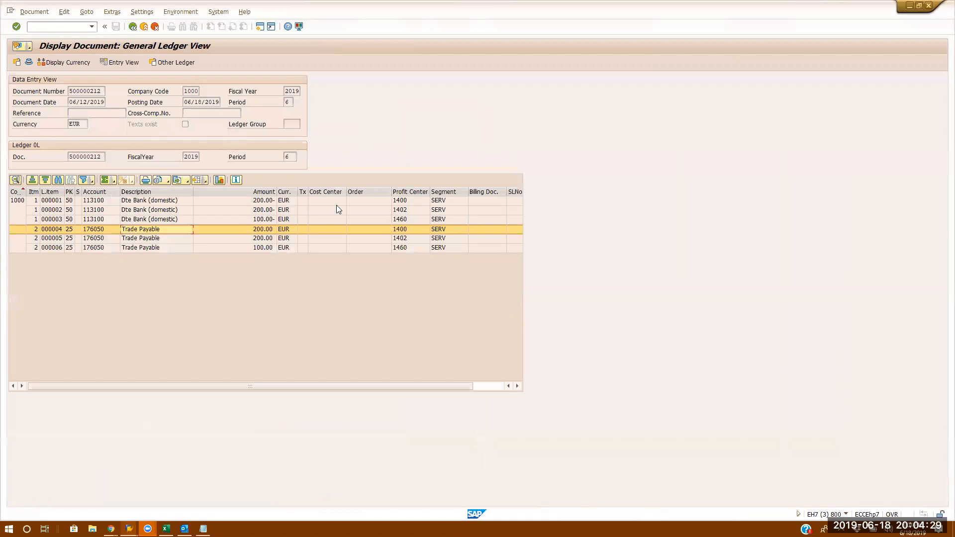
{"action": "left_click", "coordinate": [411, 201]}
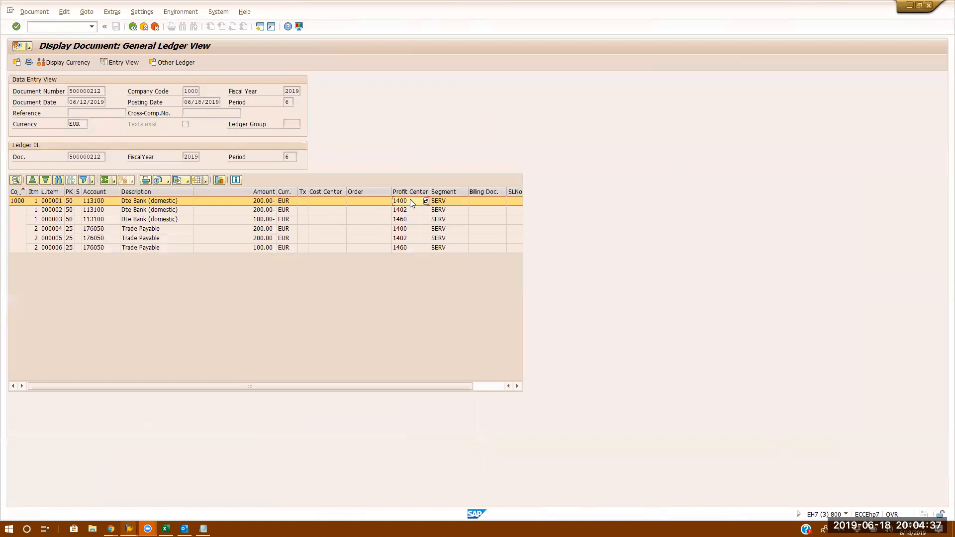
{"action": "left_click", "coordinate": [154, 202]}
{"action": "key", "text": "alt+Tab"}
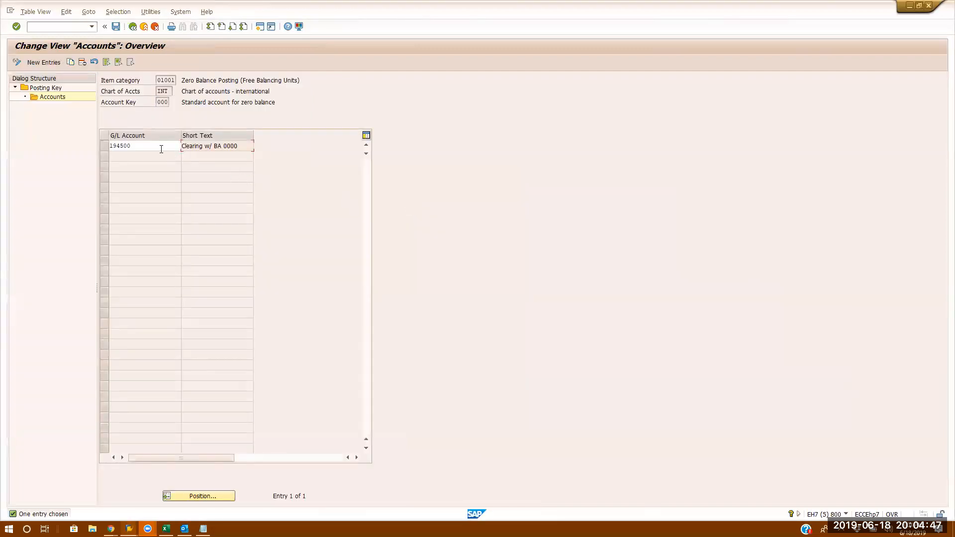
{"action": "double_click", "coordinate": [161, 147]}
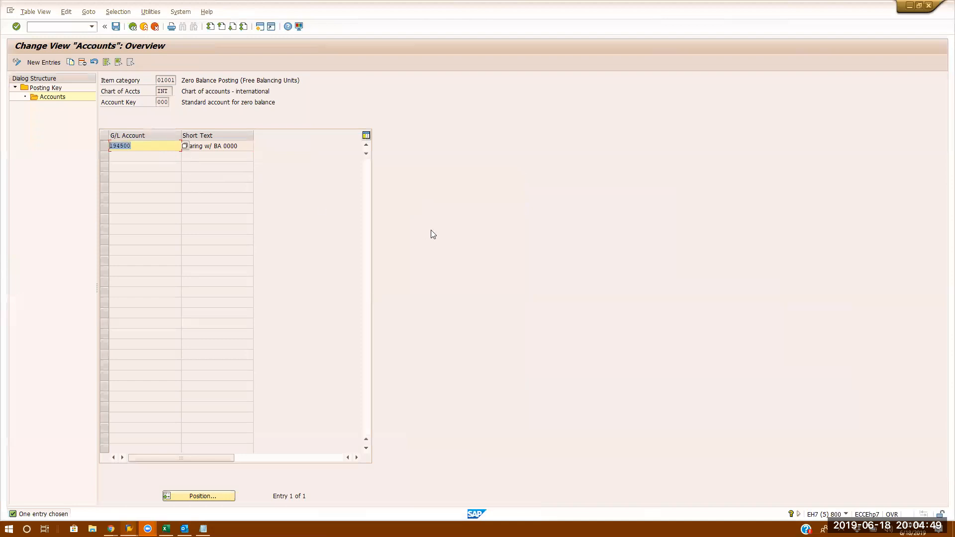
{"action": "key", "text": "alt+Tab"}
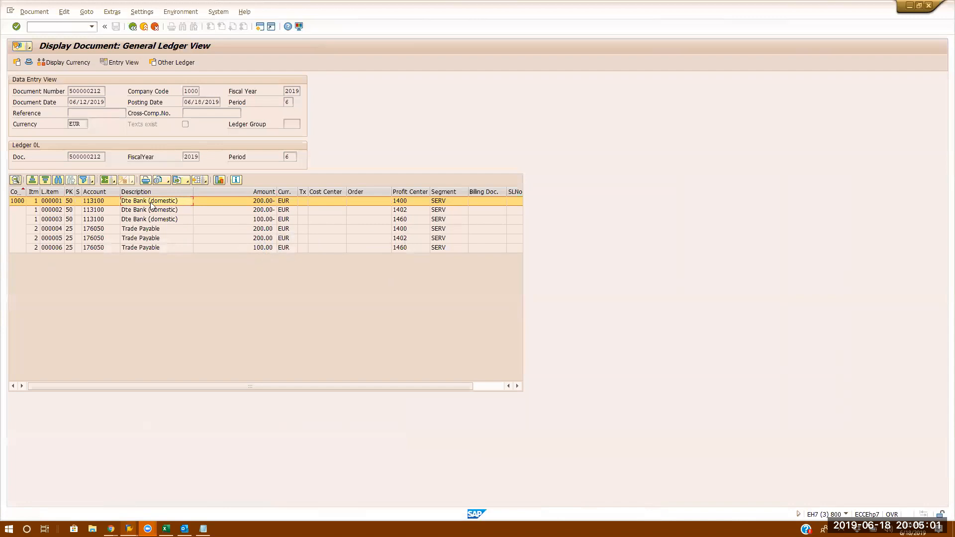
{"action": "left_click", "coordinate": [408, 201]}
{"action": "key", "text": "alt+Tab"}
{"action": "left_click", "coordinate": [159, 146]}
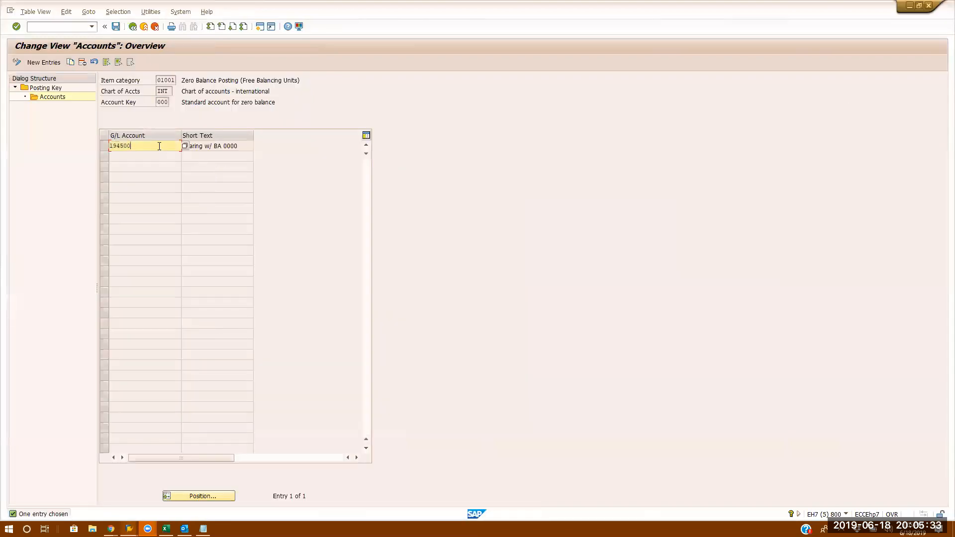
{"action": "key", "text": "shift+Home"}
{"action": "key", "text": "Left"}
Try to open transaction FS10N in a new session
{"action": "left_click", "coordinate": [67, 27]}
{"action": "type", "text": "/ofs10n"}
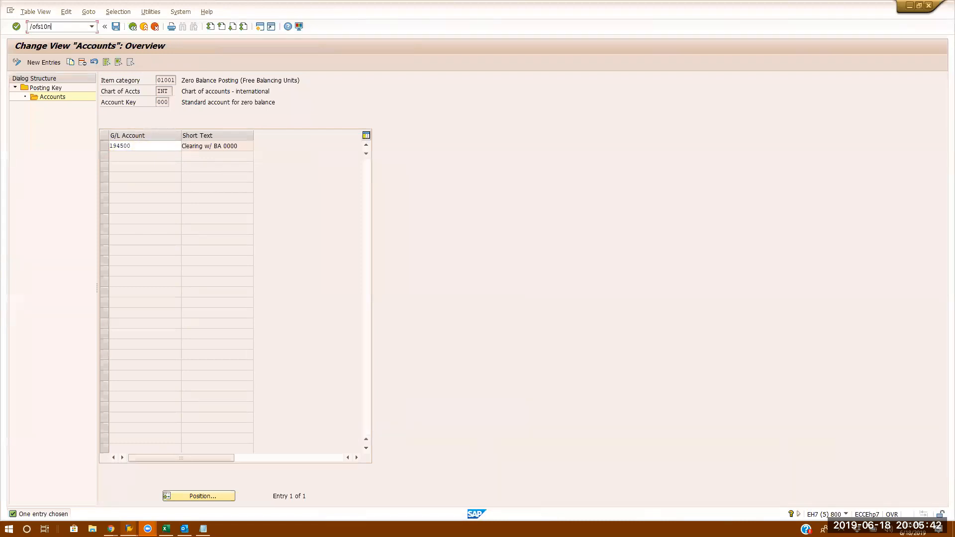
{"action": "key", "text": "Return"}
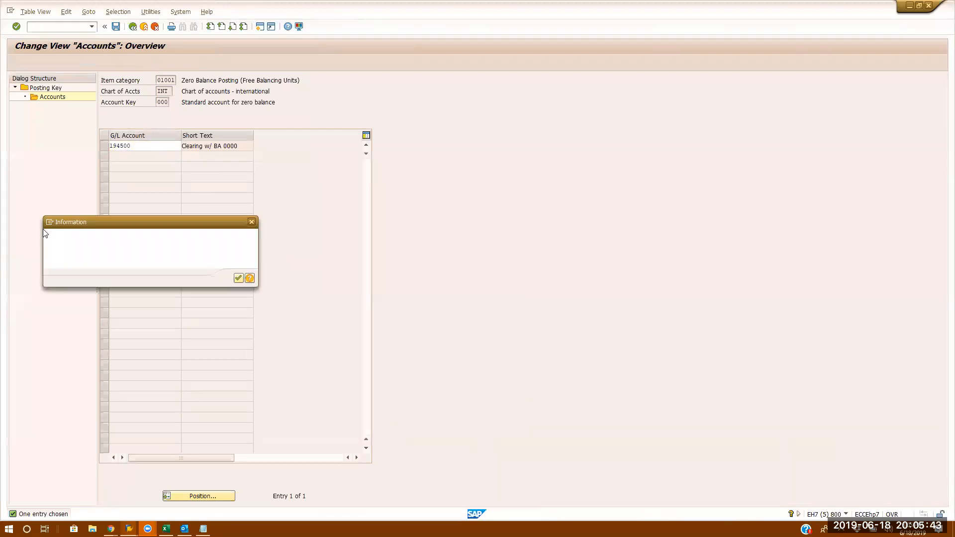
{"action": "key", "text": "Return"}
{"action": "key", "text": "alt+Tab"}
{"action": "key", "text": "alt+Tab"}
{"action": "key", "text": "Escape"}
In the FAGLFLEXA table session, open the G/L account balance display and run it for account 194500, company code 1000, fiscal year 2019
{"action": "key", "text": "alt+Tab"}
{"action": "key", "text": "alt+Tab"}
{"action": "key", "text": "alt+Tab"}
{"action": "key", "text": "alt+Tab"}
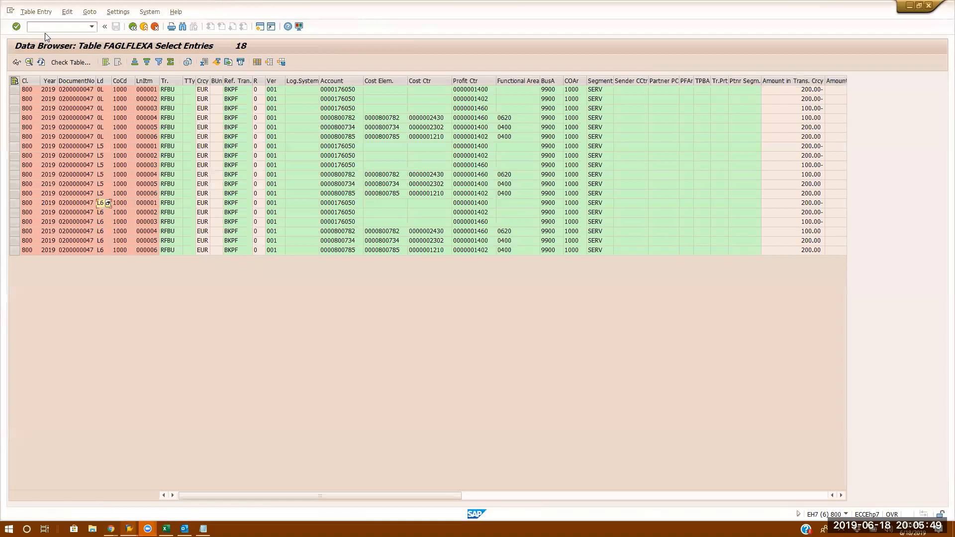
{"action": "left_click", "coordinate": [46, 28]}
{"action": "type", "text": "/nfaglb03"}
{"action": "key", "text": "Return"}
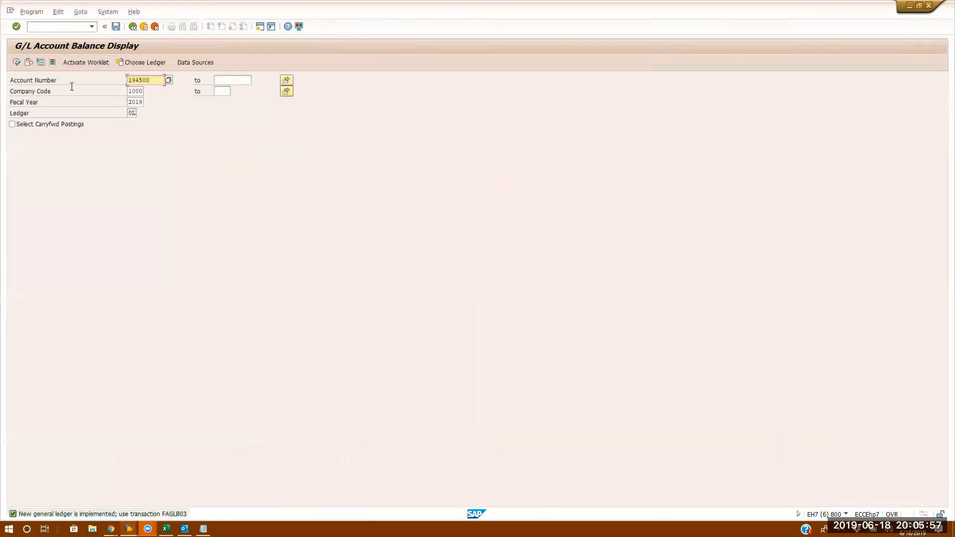
{"action": "left_click", "coordinate": [17, 62]}
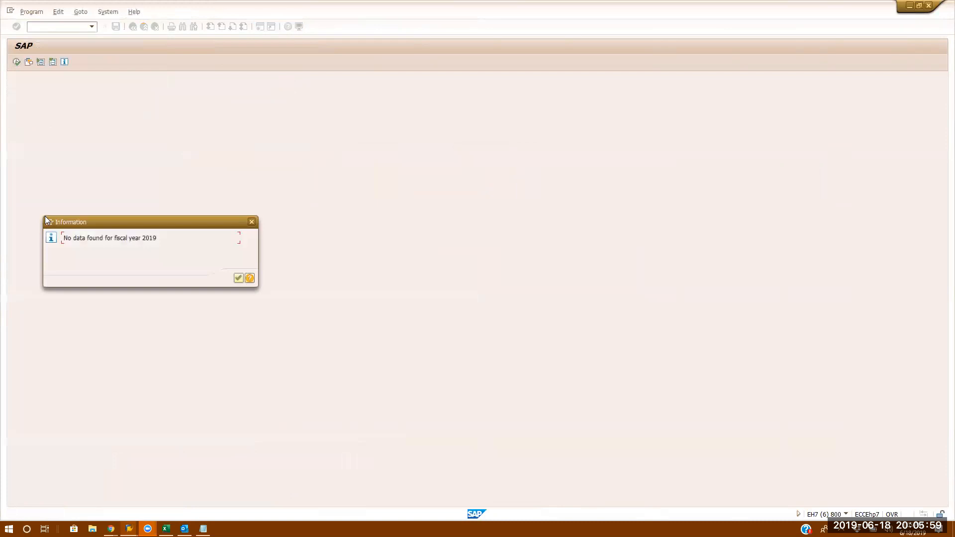
{"action": "key", "text": "Return"}
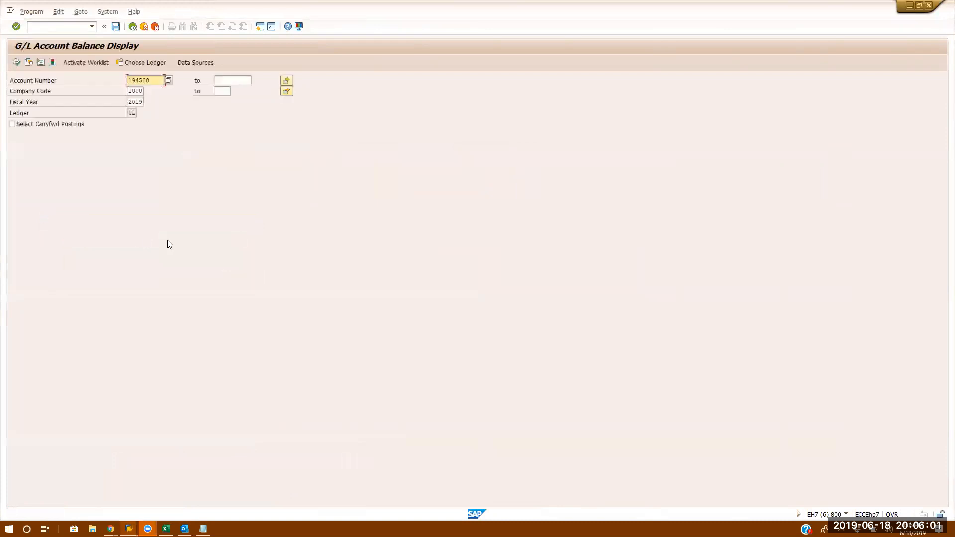
Display the balances of the clearing account for fiscal year 2006
{"action": "double_click", "coordinate": [131, 101]}
{"action": "key", "text": "BackSpace"}
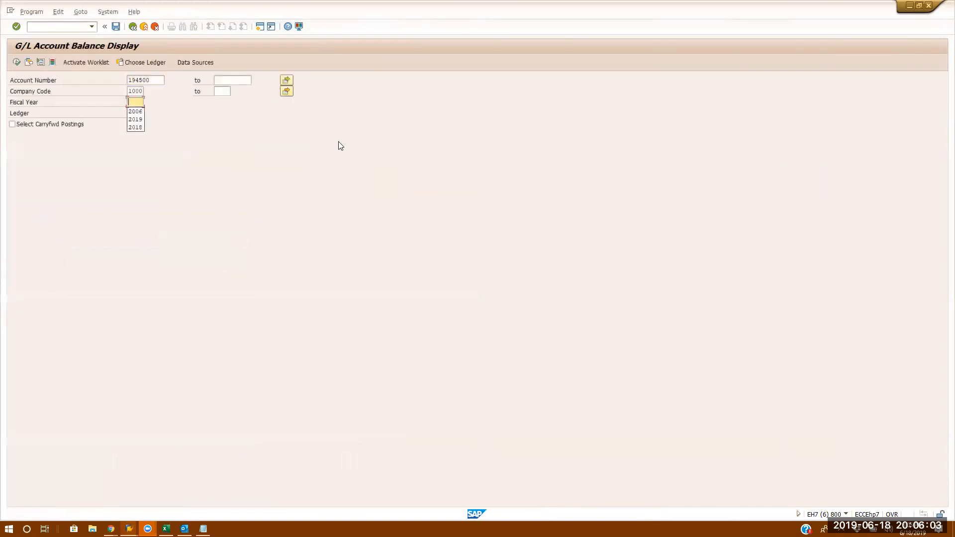
{"action": "left_click", "coordinate": [134, 111]}
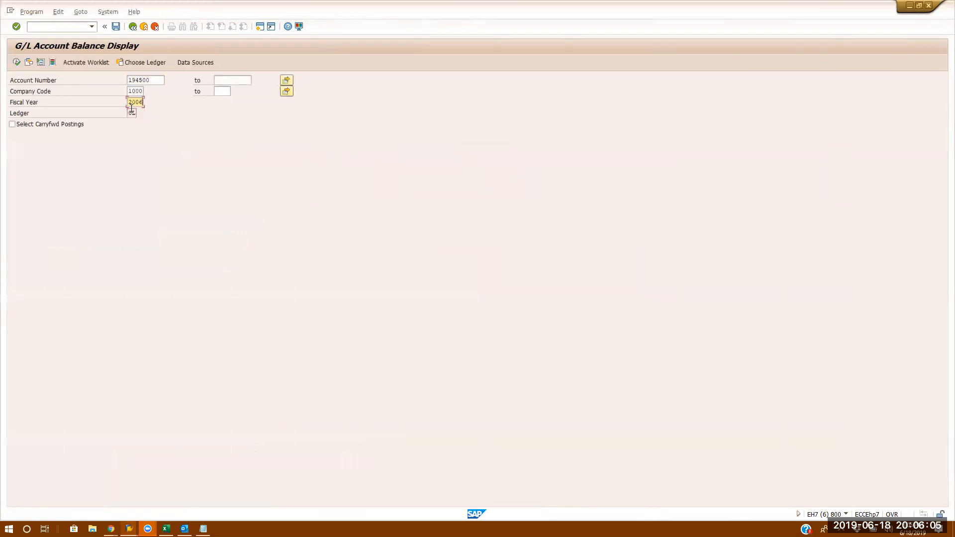
{"action": "left_click", "coordinate": [16, 62]}
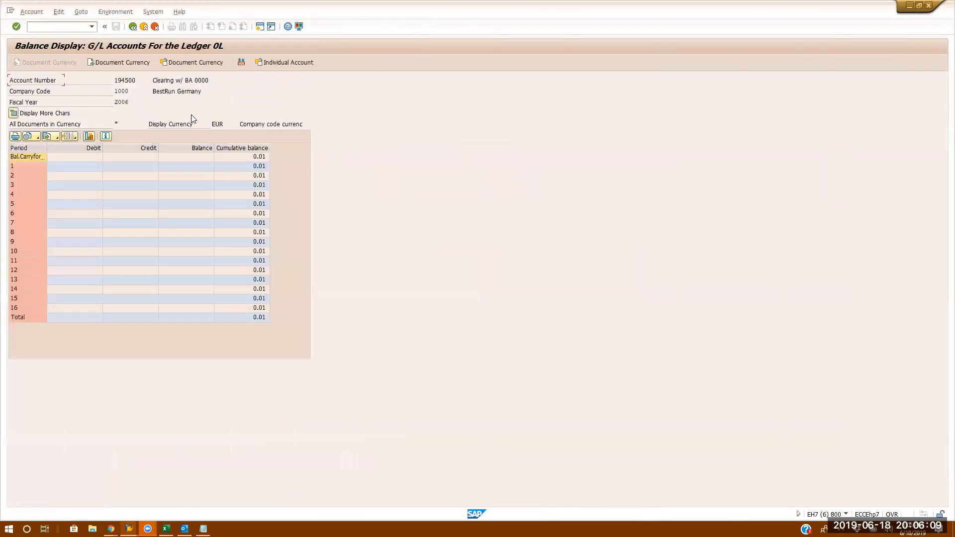
Check the clearing account's balances for fiscal year 2007 and for fiscal year 2003
{"action": "left_click", "coordinate": [132, 26]}
{"action": "left_click", "coordinate": [137, 102]}
{"action": "type", "text": "7"}
{"action": "left_click", "coordinate": [16, 62]}
{"action": "left_click", "coordinate": [133, 26]}
{"action": "left_click", "coordinate": [141, 103]}
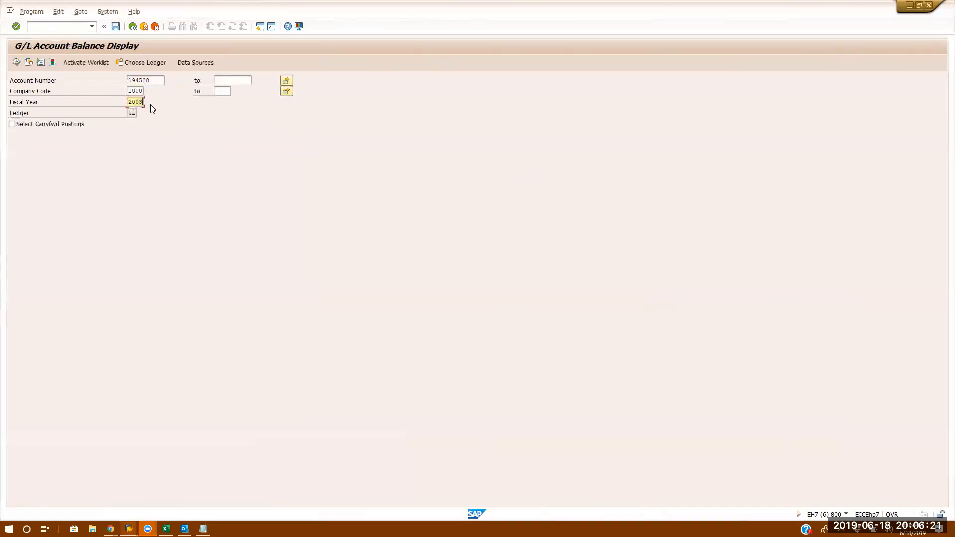
{"action": "left_click", "coordinate": [16, 62]}
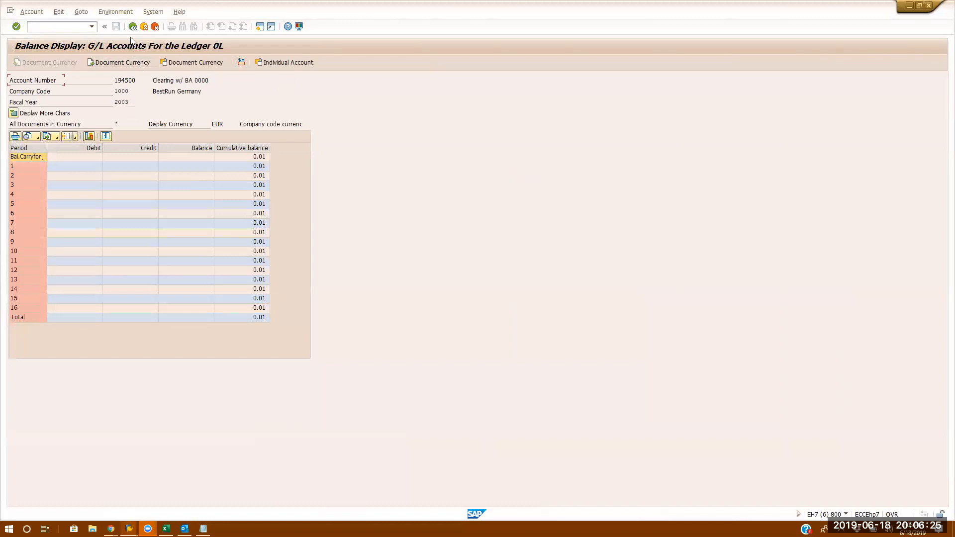
Display the clearing account's balances for fiscal year 2004 and examine the debit and credit postings in period 12
{"action": "left_click", "coordinate": [132, 26]}
{"action": "left_click", "coordinate": [136, 103]}
{"action": "left_click_drag", "start_coordinate": [136, 102], "coordinate": [160, 102]}
{"action": "type", "text": "00"}
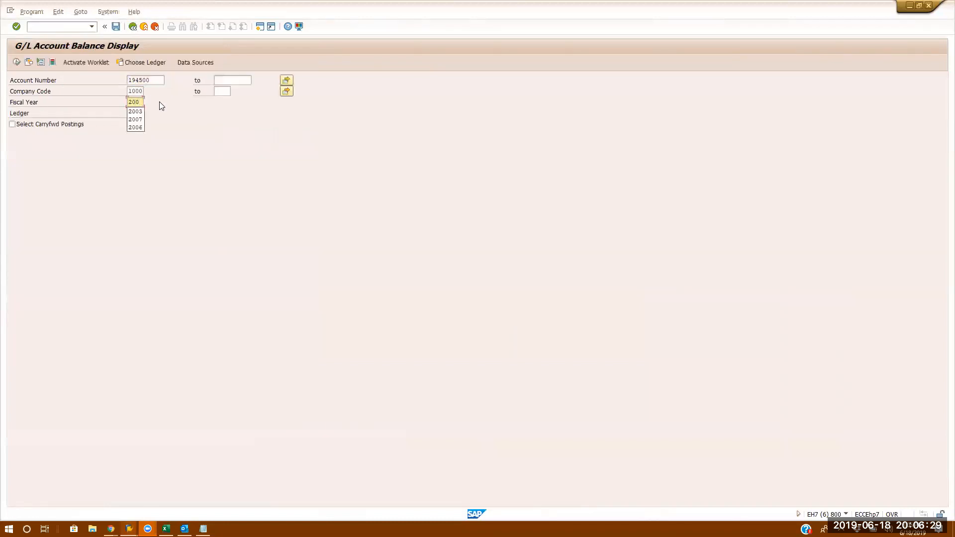
{"action": "type", "text": "4"}
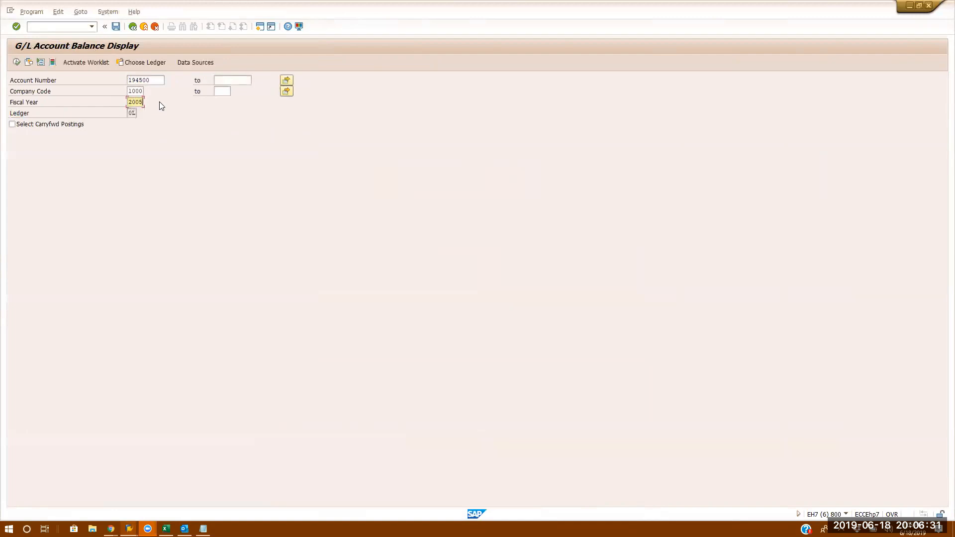
{"action": "left_click", "coordinate": [17, 62]}
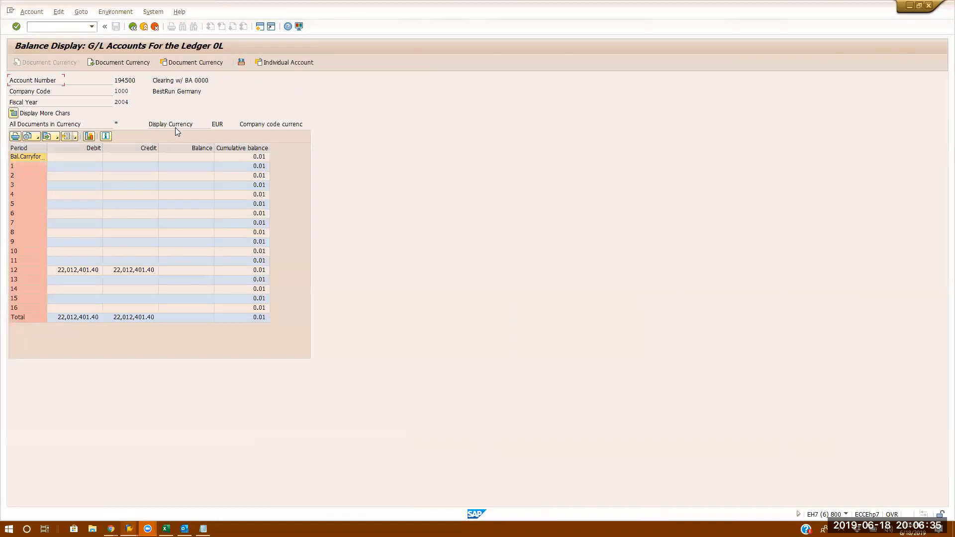
{"action": "left_click", "coordinate": [87, 274]}
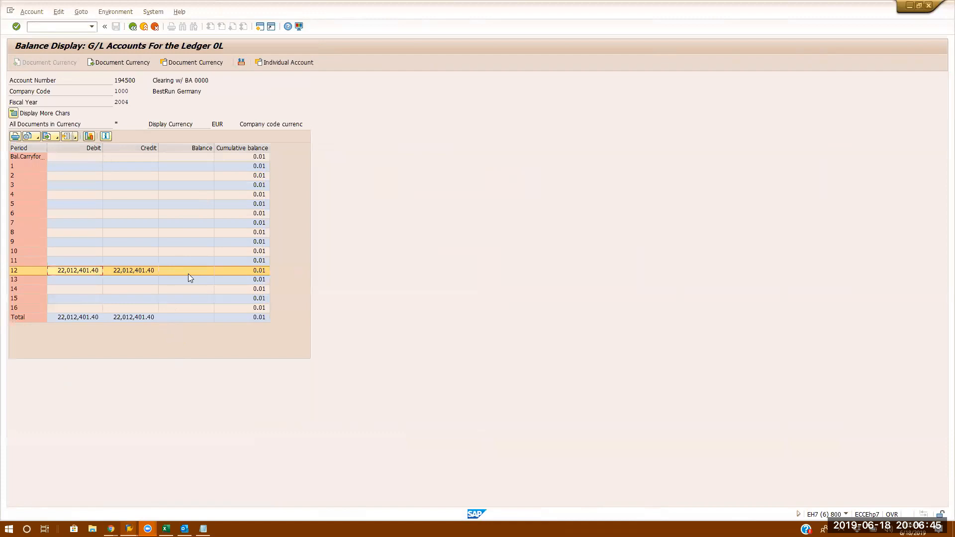
Return to the balance selection and run it for the clearing account in fiscal year 2018
{"action": "left_click", "coordinate": [134, 28]}
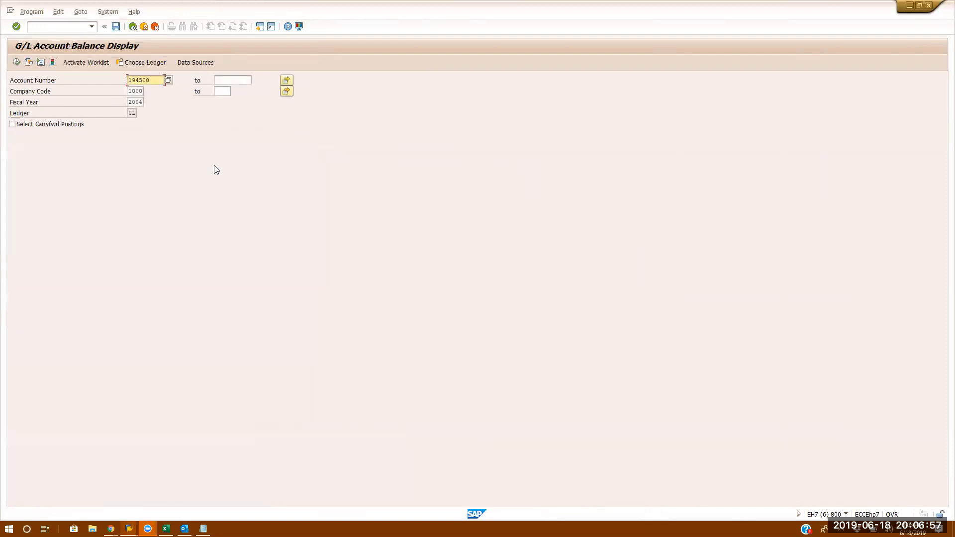
{"action": "left_click", "coordinate": [141, 102]}
{"action": "key", "text": "BackSpace"}
{"action": "key", "text": "BackSpace"}
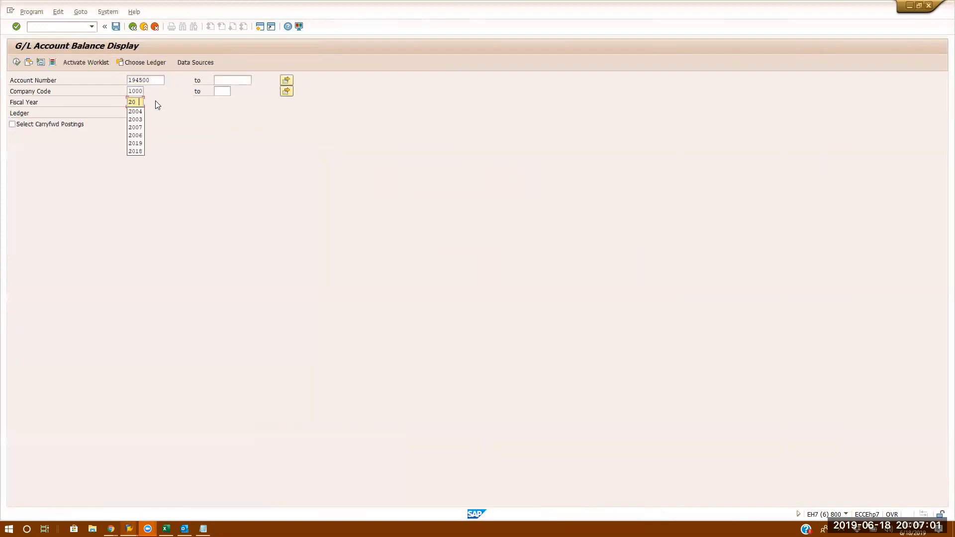
{"action": "left_click", "coordinate": [135, 151]}
{"action": "left_click", "coordinate": [16, 62]}
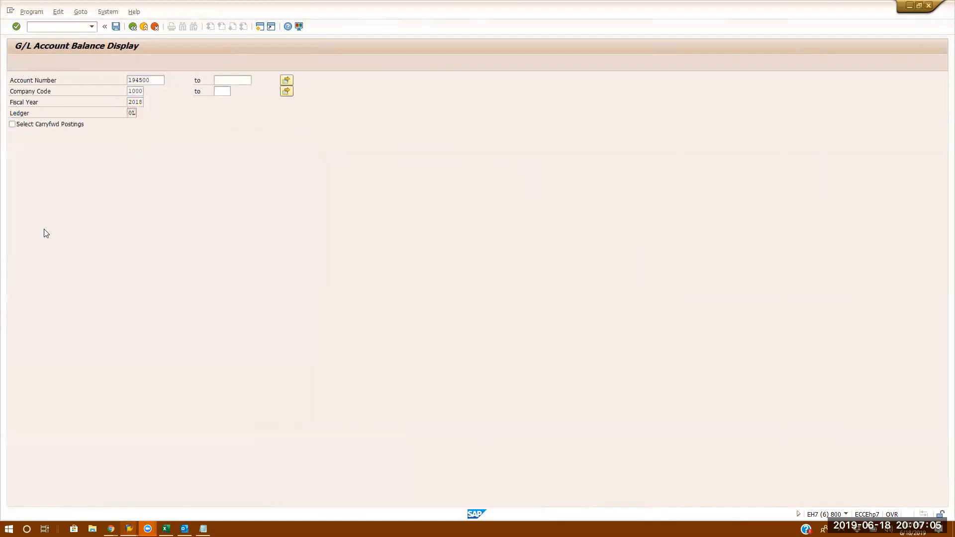
{"action": "key", "text": "Return"}
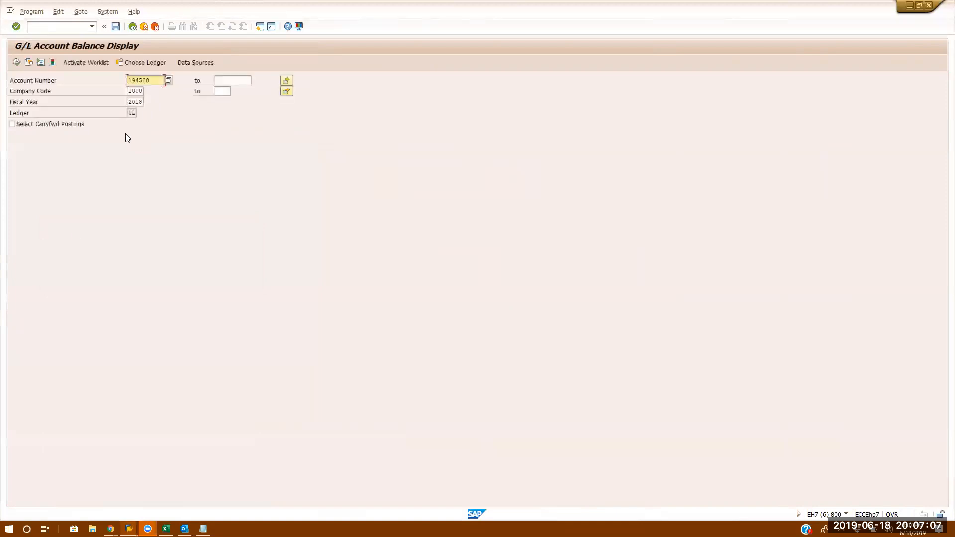
{"action": "left_click", "coordinate": [139, 102]}
{"action": "key", "text": "BackSpace"}
{"action": "key", "text": "BackSpace"}
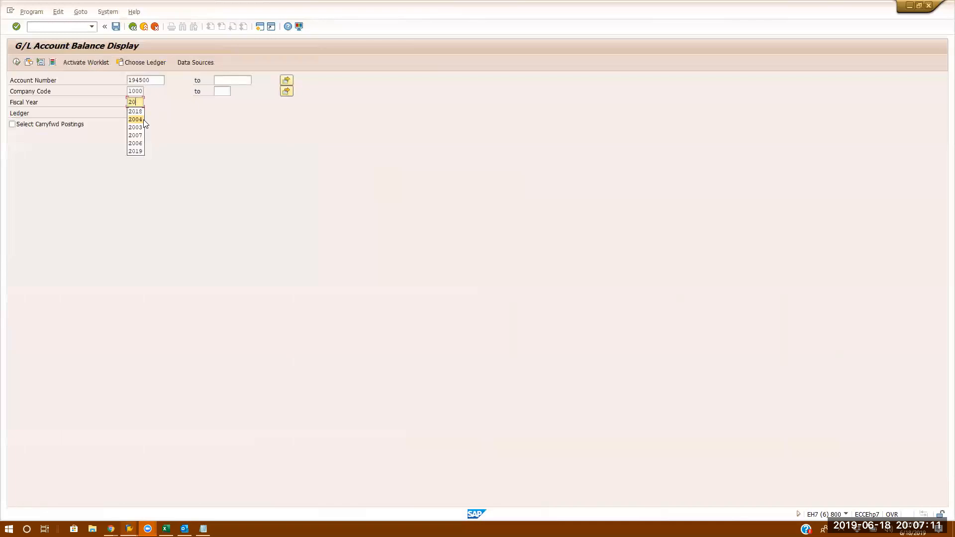
{"action": "left_click", "coordinate": [174, 142]}
Open transaction FS00 for G/L account 194500 in company code 1000 and examine its short and long text
{"action": "double_click", "coordinate": [142, 80]}
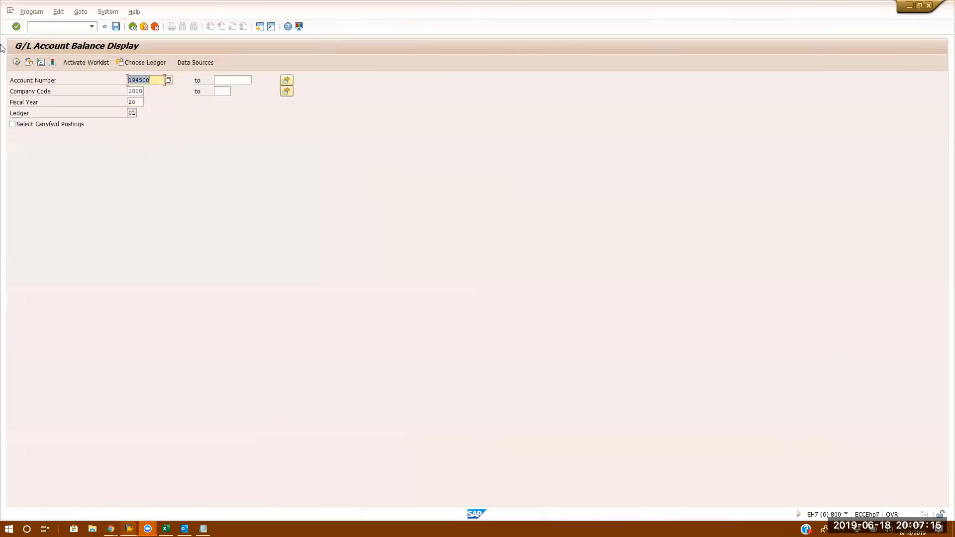
{"action": "left_click", "coordinate": [53, 25]}
{"action": "type", "text": "/nfs00"}
{"action": "key", "text": "Return"}
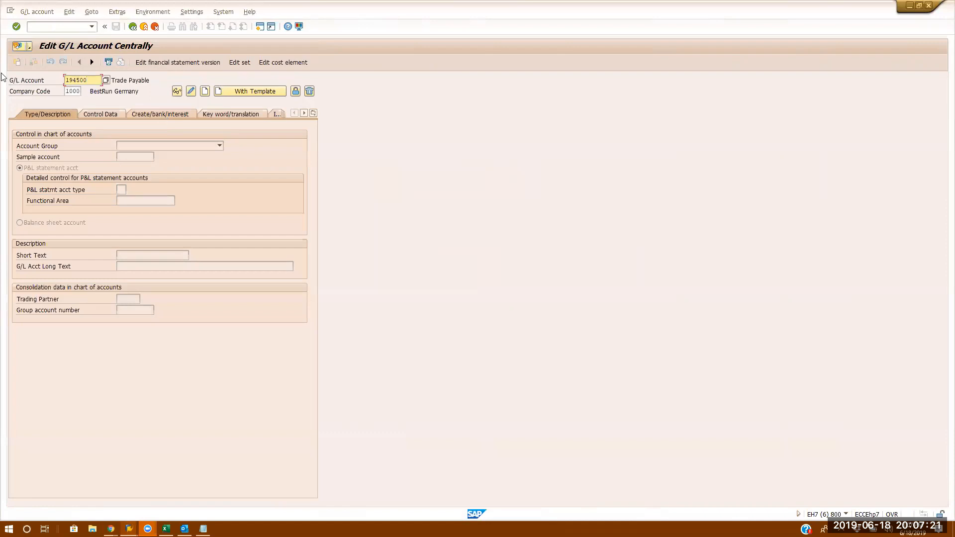
{"action": "key", "text": "Return"}
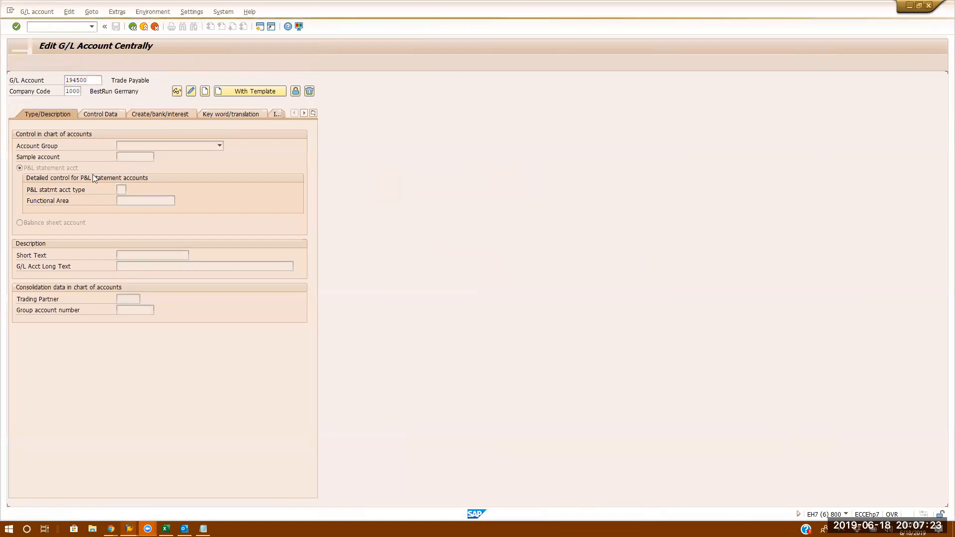
{"action": "left_click", "coordinate": [182, 255]}
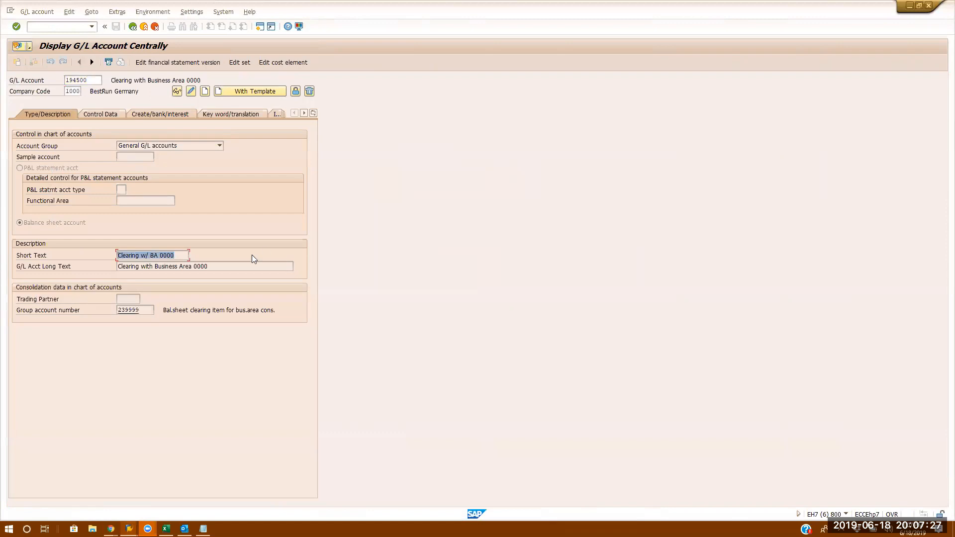
{"action": "key", "text": "Tab"}
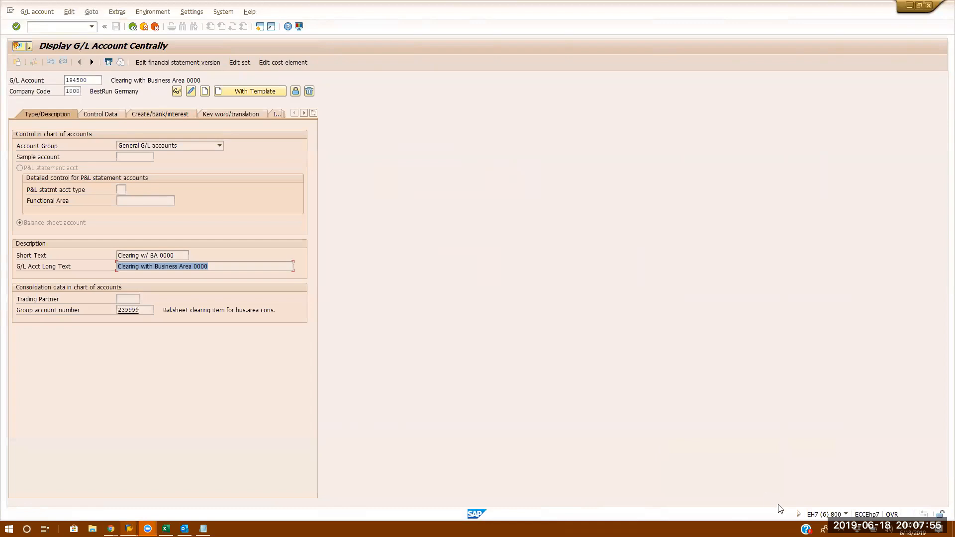
{"action": "key", "text": "alt+Tab"}
{"action": "key", "text": "alt+Tab"}
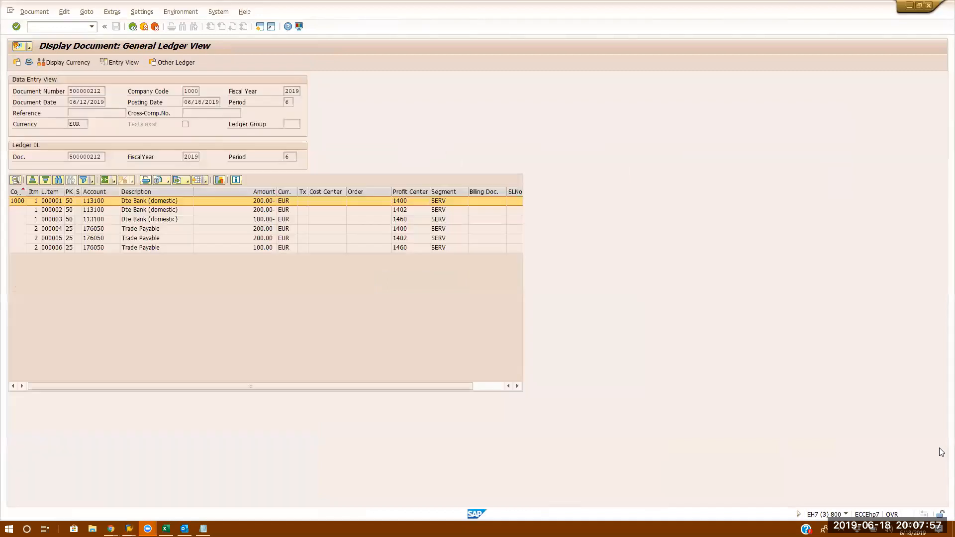
{"action": "key", "text": "alt+Tab"}
{"action": "key", "text": "alt+Tab"}
{"action": "key", "text": "alt+Tab"}
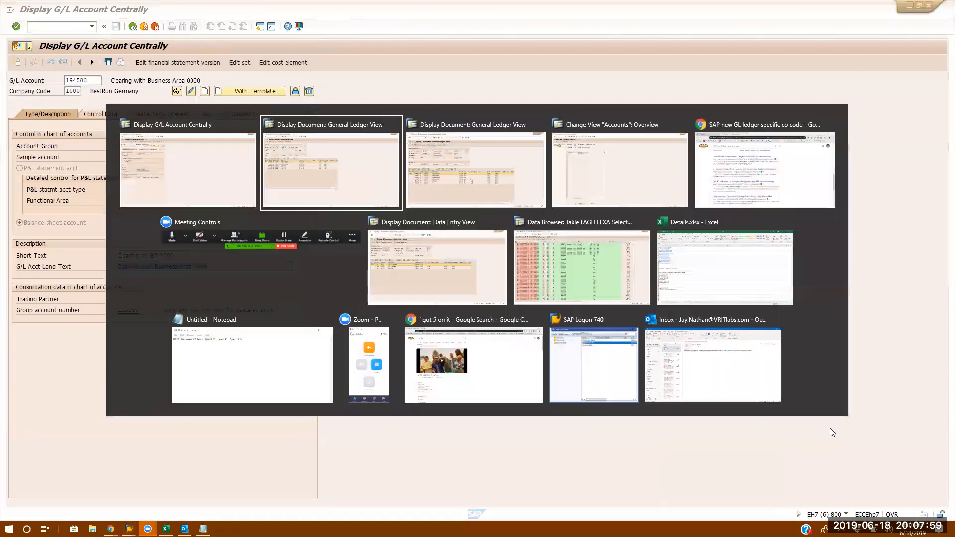
{"action": "key", "text": "alt+Tab"}
{"action": "key", "text": "alt+Tab"}
{"action": "key", "text": "alt+Tab"}
{"action": "key", "text": "alt+Tab"}
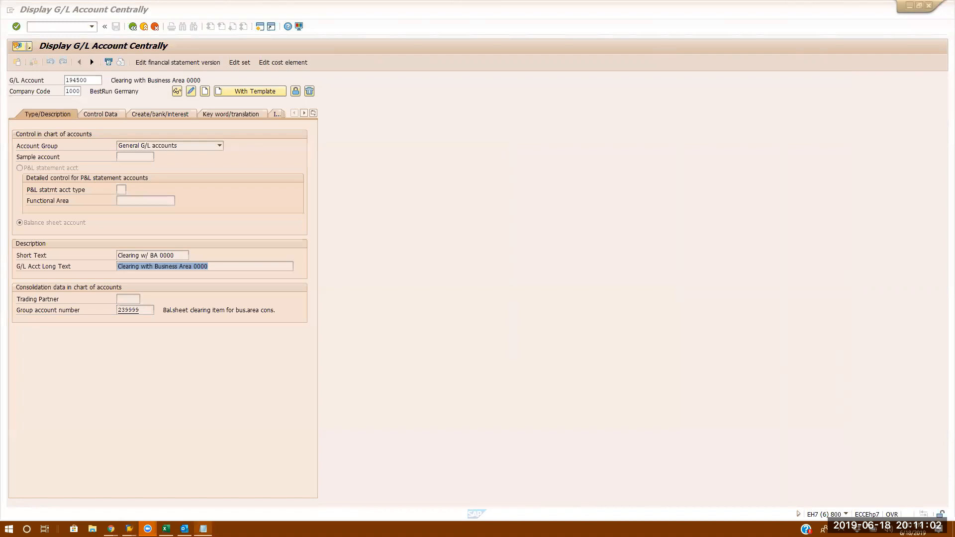
Switch to Notepad and complete the first note line as "Diff between Client Specific and Co Specific configuration"
{"action": "left_click", "coordinate": [203, 529]}
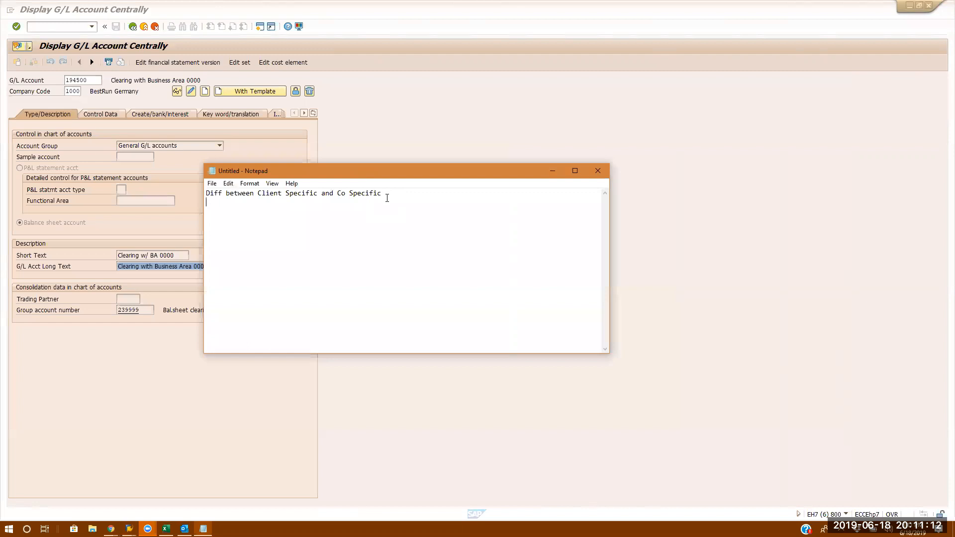
{"action": "type", "text": "cd"}
{"action": "key", "text": "BackSpace"}
{"action": "type", "text": "onfigurationSad"}
{"action": "key", "text": "BackSpace"}
{"action": "key", "text": "BackSpace"}
{"action": "key", "text": "BackSpace"}
Add a second note line reading "Post incoming invoice to Co code 1000 and 3333 and observe the differences and how the"
{"action": "type", "text": "O"}
{"action": "type", "text": "ost incom"}
{"action": "type", "text": "ing invoice to "}
{"action": "type", "text": "Co code"}
{"action": "key", "text": "BackSpace"}
{"action": "key", "text": "BackSpace"}
{"action": "key", "text": "BackSpace"}
{"action": "type", "text": "ode 1000 and 333 an"}
{"action": "key", "text": "BackSpace"}
{"action": "key", "text": "BackSpace"}
{"action": "key", "text": "BackSpace"}
{"action": "type", "text": "3 and obv"}
{"action": "key", "text": "BackSpace"}
{"action": "type", "text": "serve the difference s and how the"}
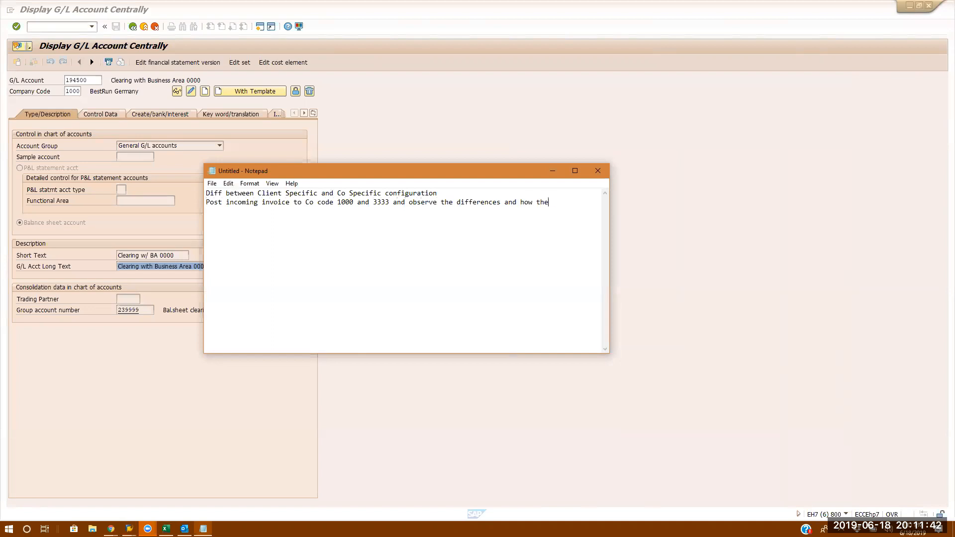
Continue the second note with "document splitting works. And also make outgoing payment and clear and observe how the document splitting works?"
{"action": "type", "text": " document splitting works. And also make outoing pa"}
{"action": "key", "text": "BackSpace"}
{"action": "key", "text": "BackSpace"}
{"action": "key", "text": "BackSpace"}
{"action": "key", "text": "BackSpace"}
{"action": "key", "text": "BackSpace"}
{"action": "key", "text": "BackSpace"}
{"action": "key", "text": "BackSpace"}
{"action": "type", "text": "going paym"}
{"action": "type", "text": "ent and clear an"}
{"action": "type", "text": "d se"}
{"action": "key", "text": "BackSpace"}
{"action": "key", "text": "BackSpace"}
{"action": "type", "text": "observ"}
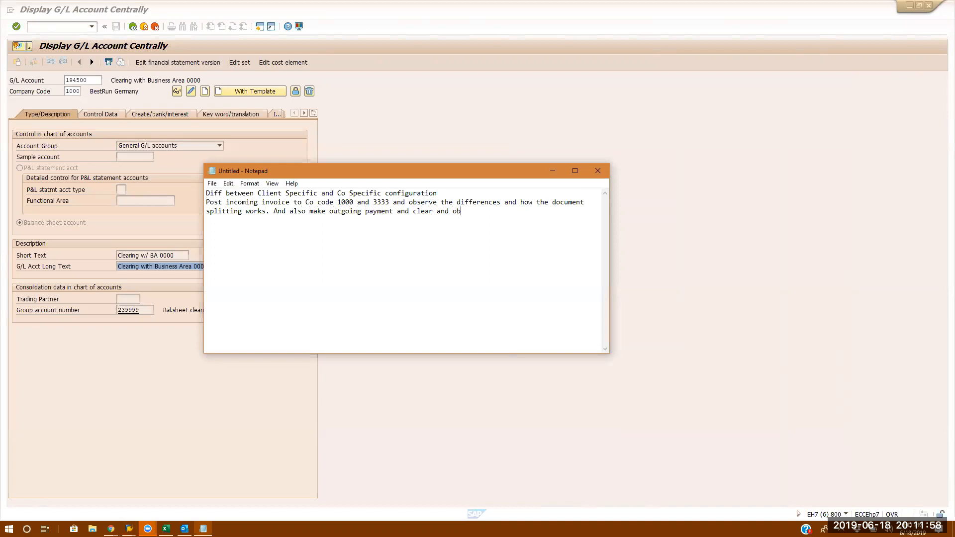
{"action": "type", "text": "e how the document splitting"}
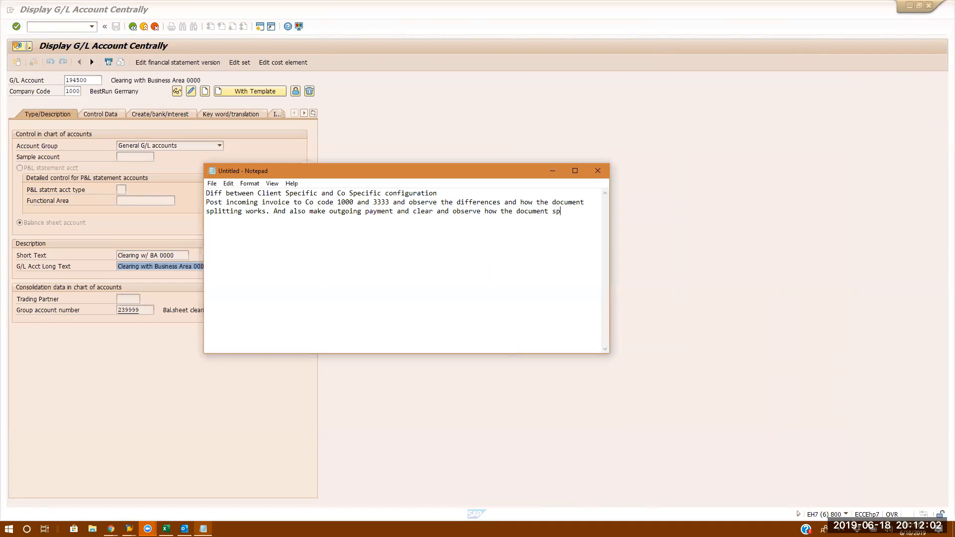
{"action": "type", "text": " works?"}
Copy the complete text of both notes to the clipboard and clear the selection
{"action": "left_click_drag", "start_coordinate": [255, 224], "coordinate": [177, 181]}
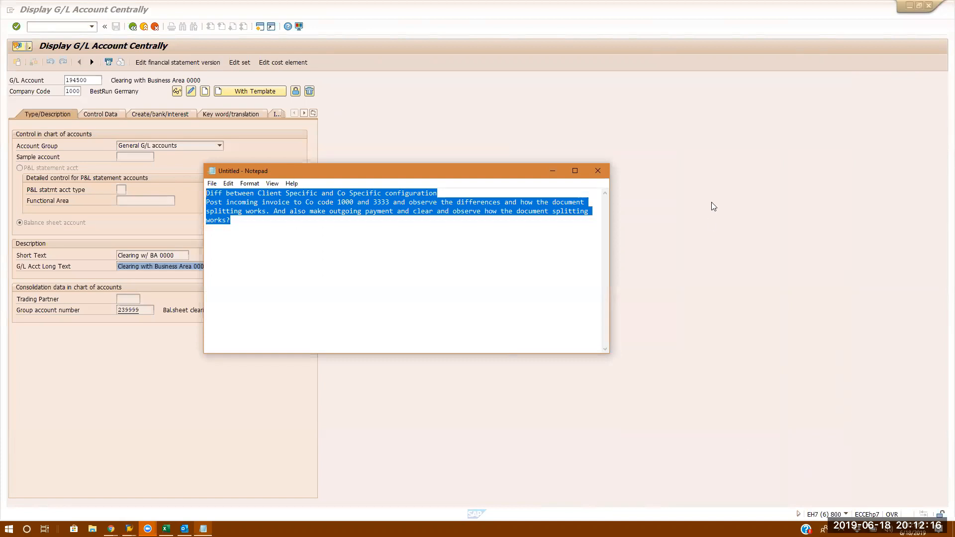
{"action": "left_click", "coordinate": [546, 235]}
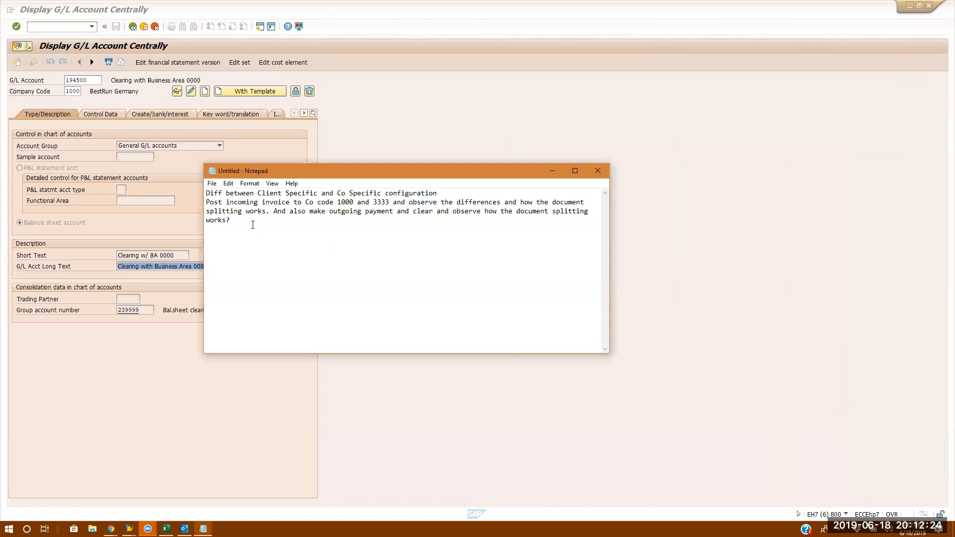
{"action": "left_click_drag", "start_coordinate": [252, 221], "coordinate": [172, 168]}
{"action": "key", "text": "ctrl+c"}
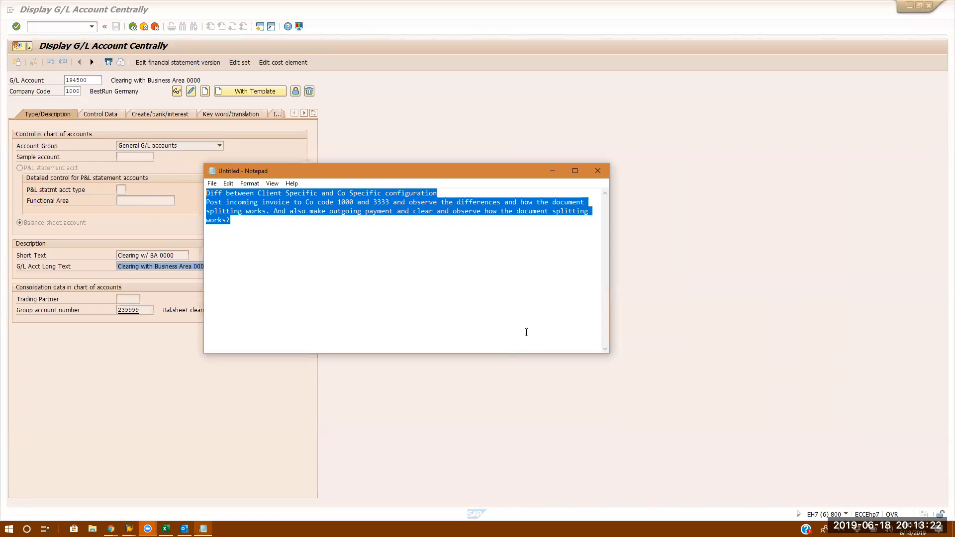
{"action": "left_click", "coordinate": [342, 245]}
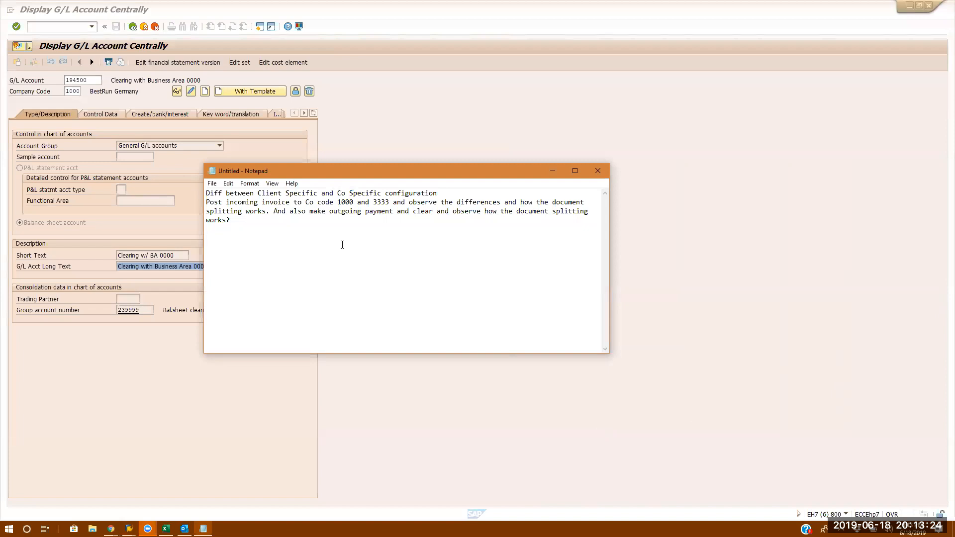